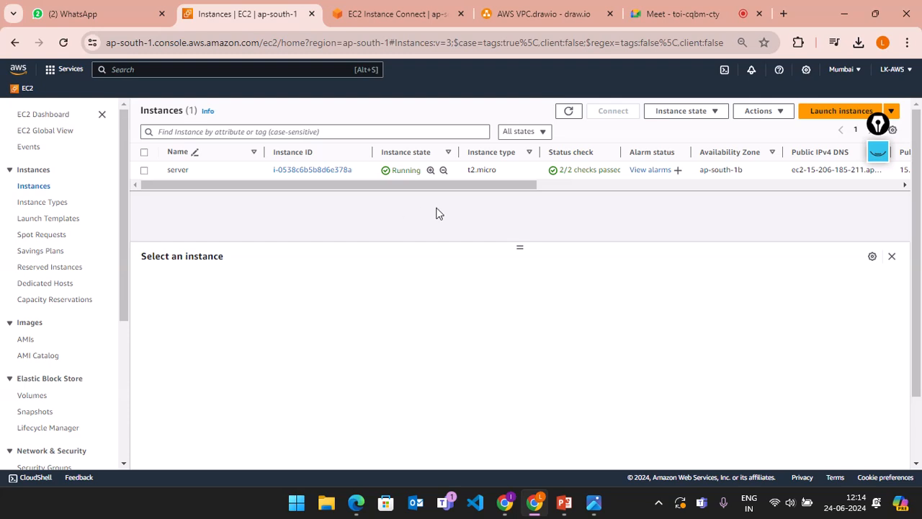
Step: Open the AWS Services menu, then switch to the Google Meet call tab
left_click(50, 72)
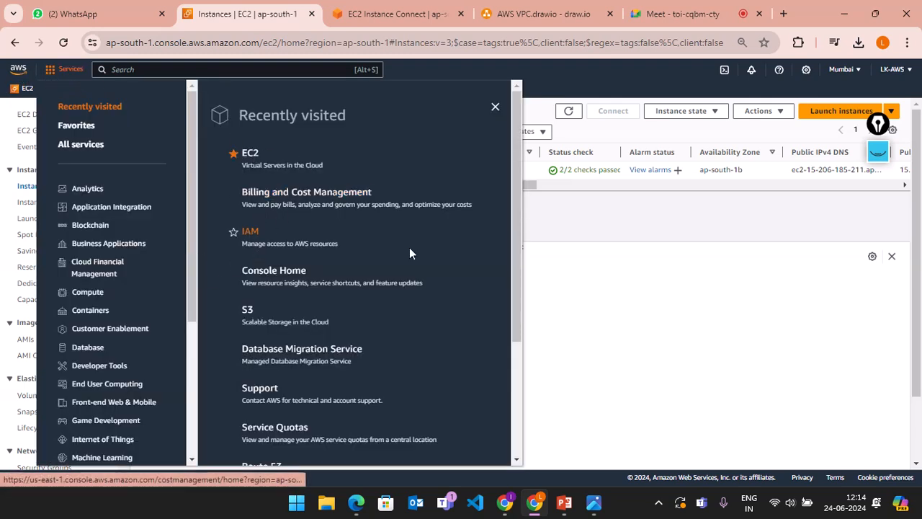
left_click(657, 6)
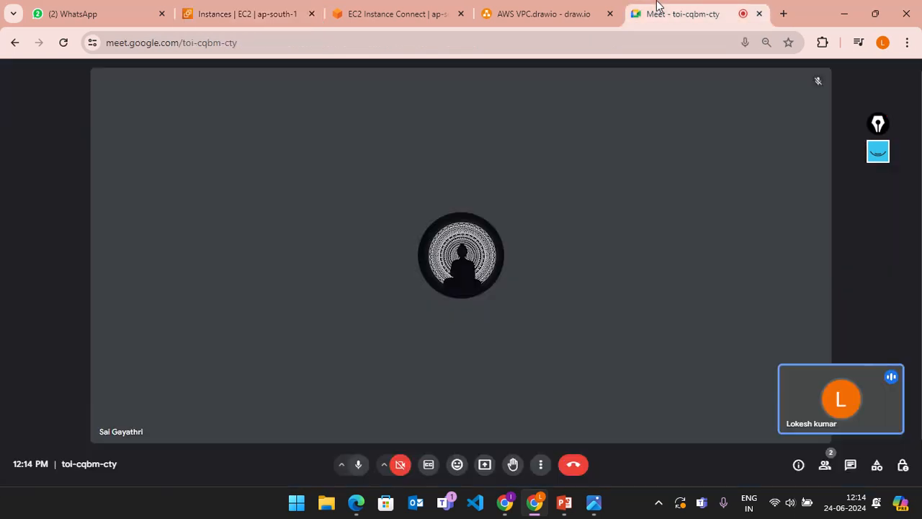
Step: Present the entire screen in Google Meet, then return to the EC2 console tab
left_click(484, 464)
left_click(585, 126)
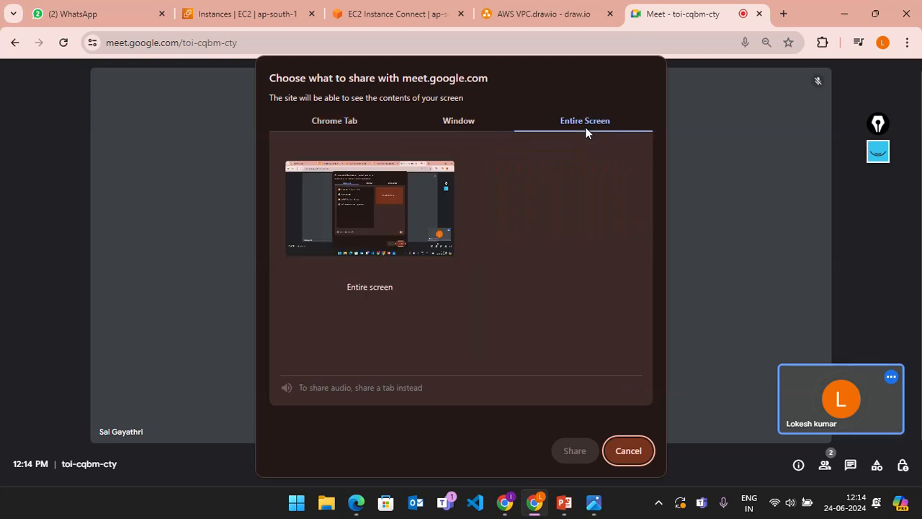
left_click(362, 246)
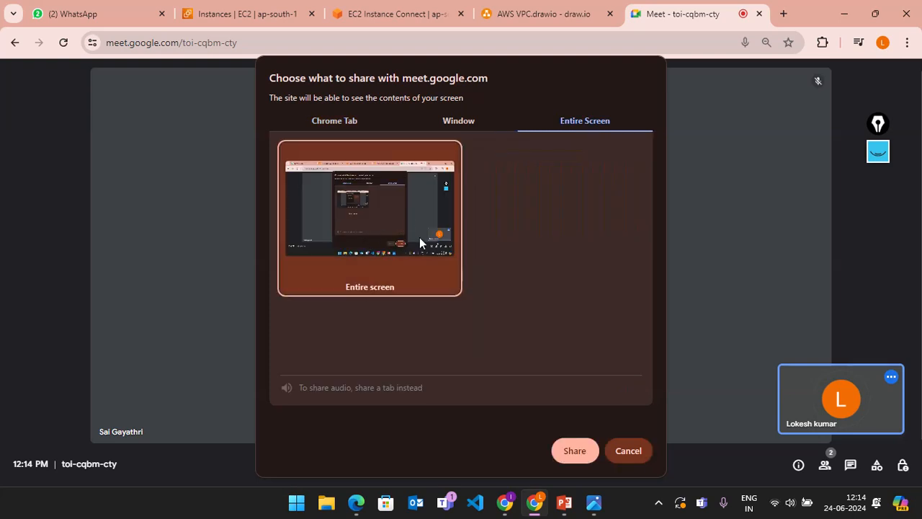
left_click(573, 451)
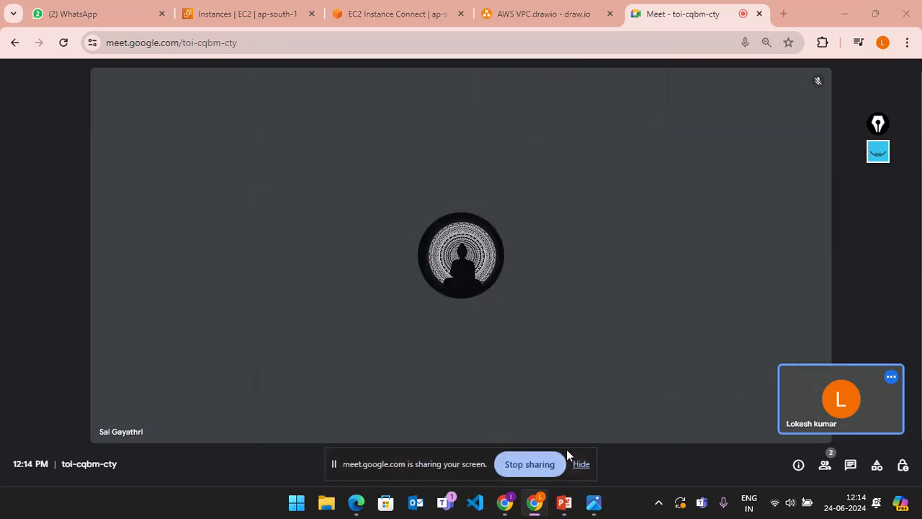
left_click(253, 14)
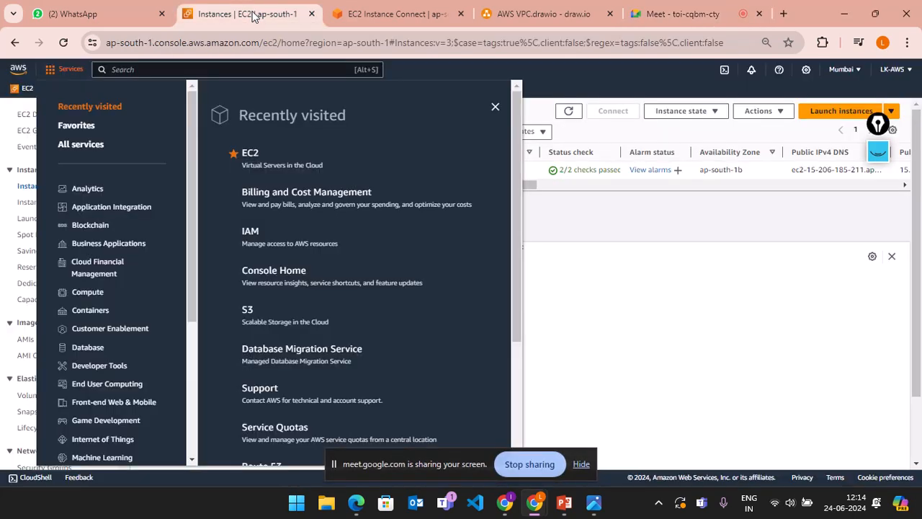
Step: Browse the A–Z All services list, hiding the screen-sharing notice along the way
left_click(85, 150)
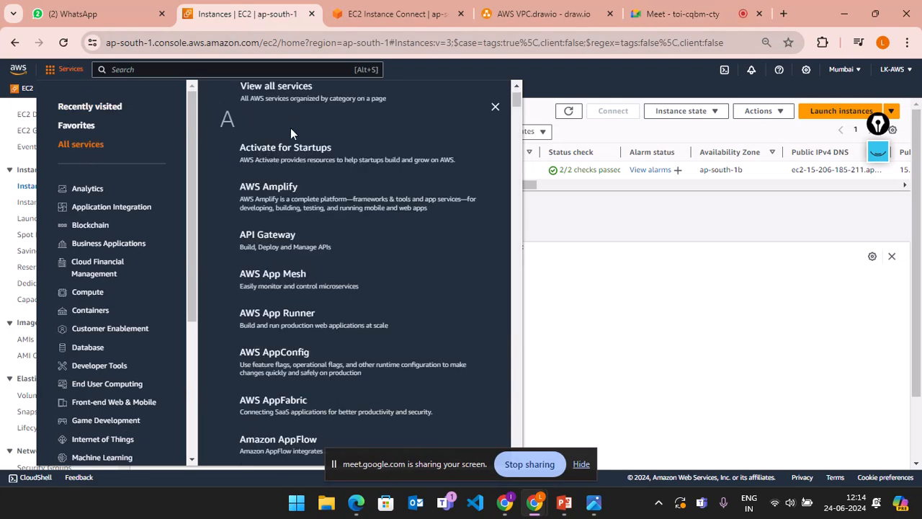
scroll(353, 229, "down", 2)
scroll(352, 229, "down", 3)
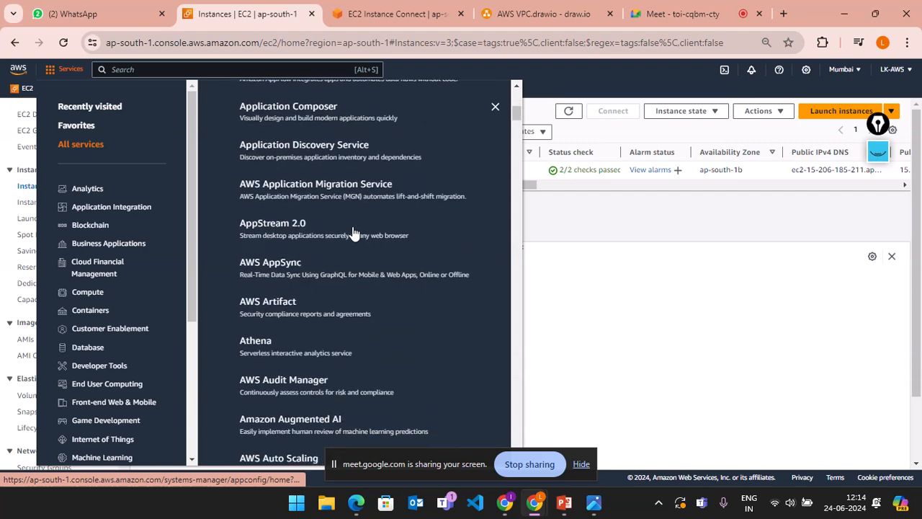
scroll(352, 232, "up", 3)
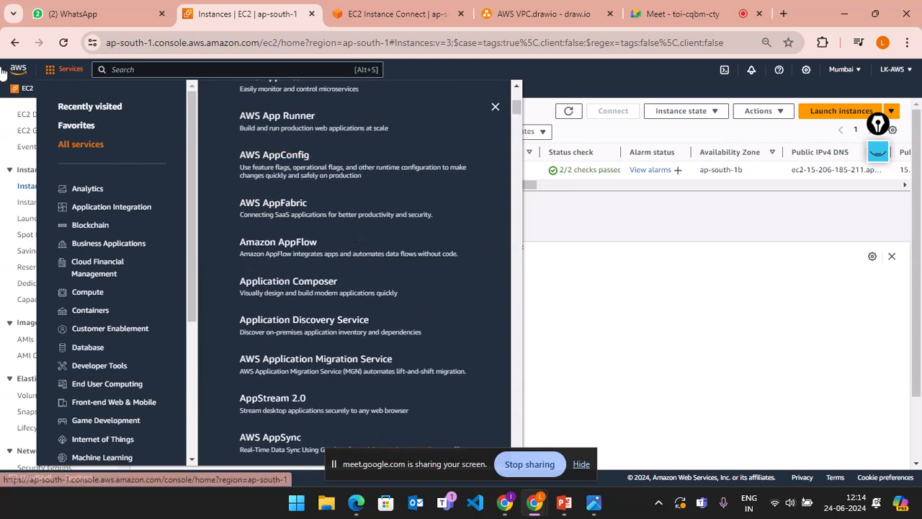
scroll(333, 264, "down", 8)
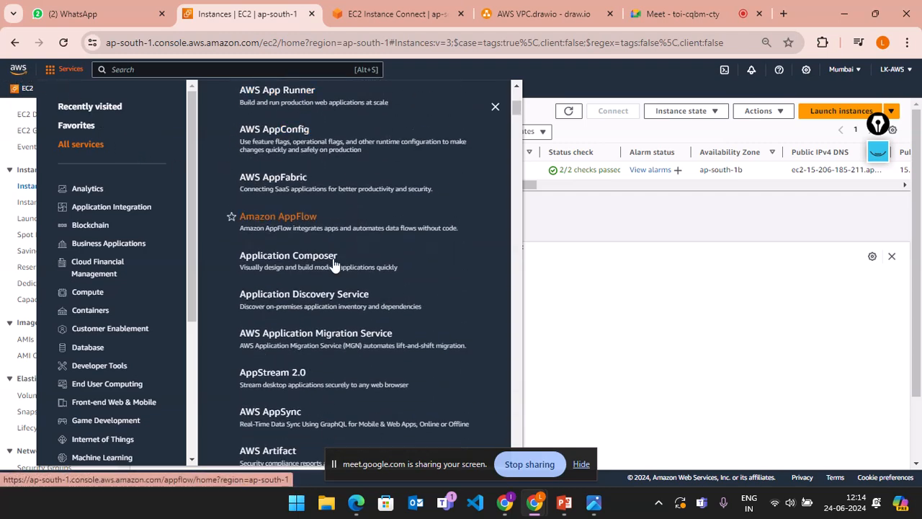
scroll(334, 263, "down", 5)
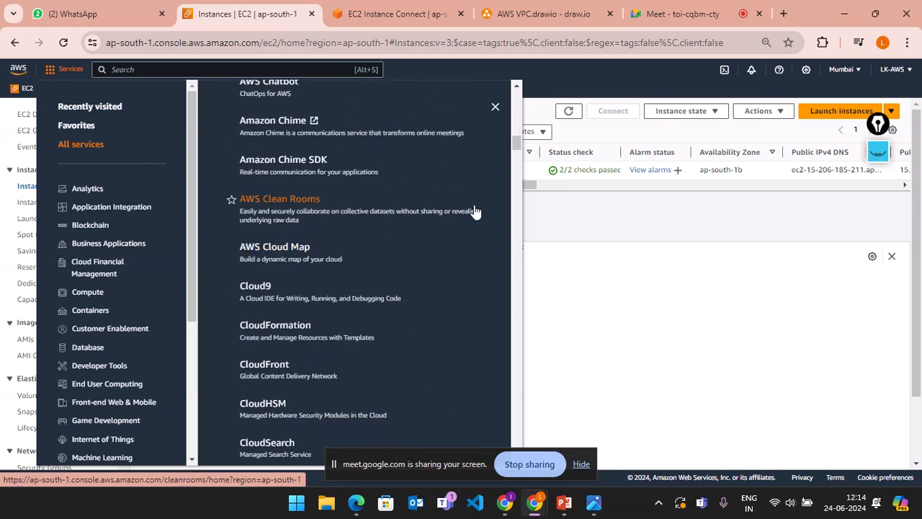
left_click(582, 466)
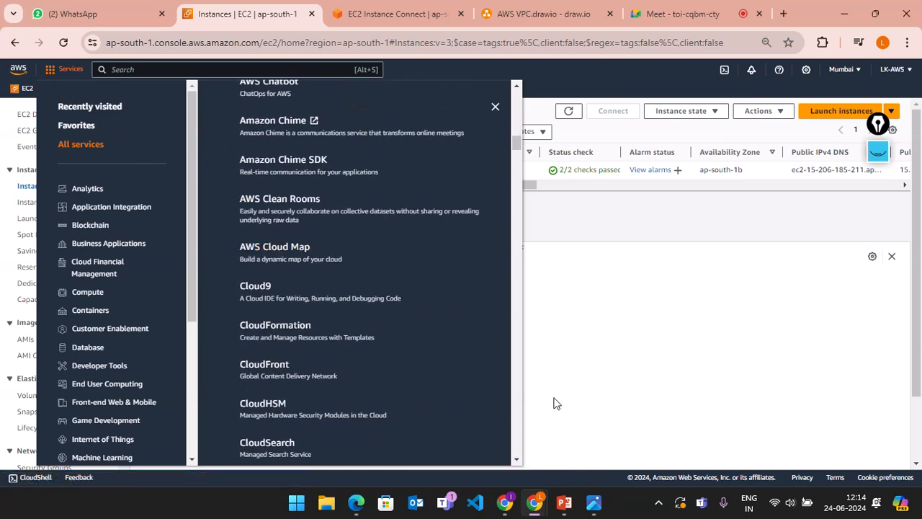
left_click_drag(518, 151, 509, 60)
scroll(362, 253, "down", 15)
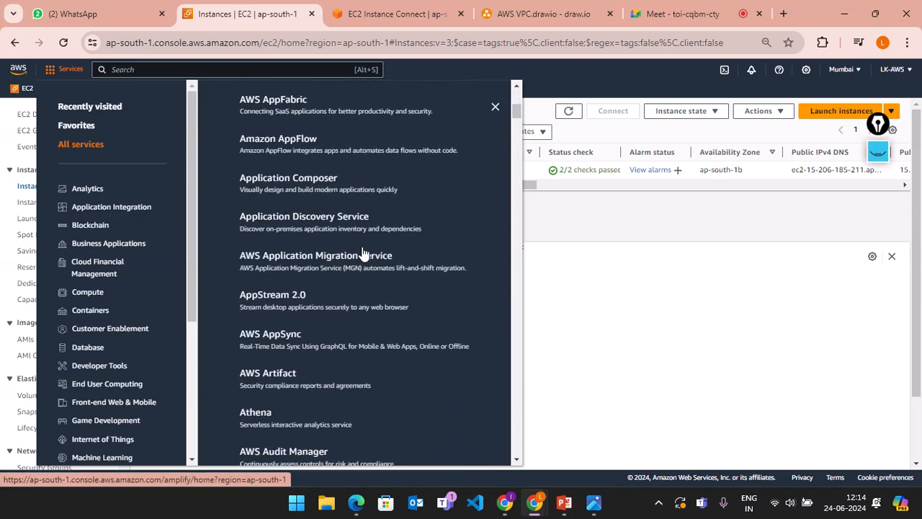
scroll(362, 254, "down", 8)
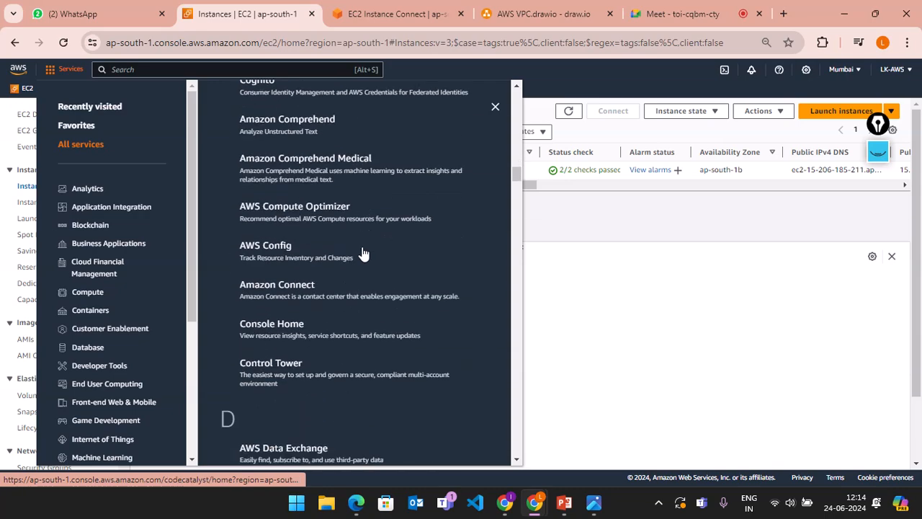
scroll(362, 252, "up", 15)
scroll(362, 247, "up", 3)
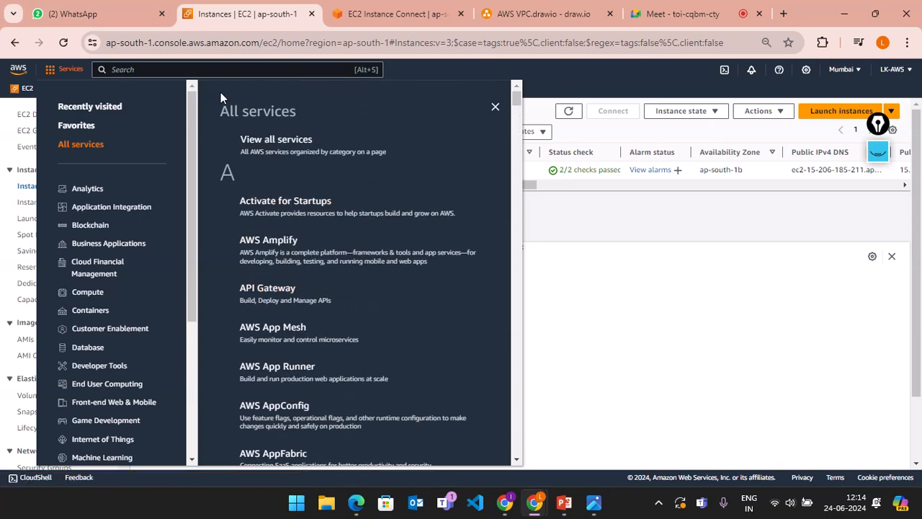
Step: Check the Favorites and Recently visited lists, then open View all services
left_click(77, 127)
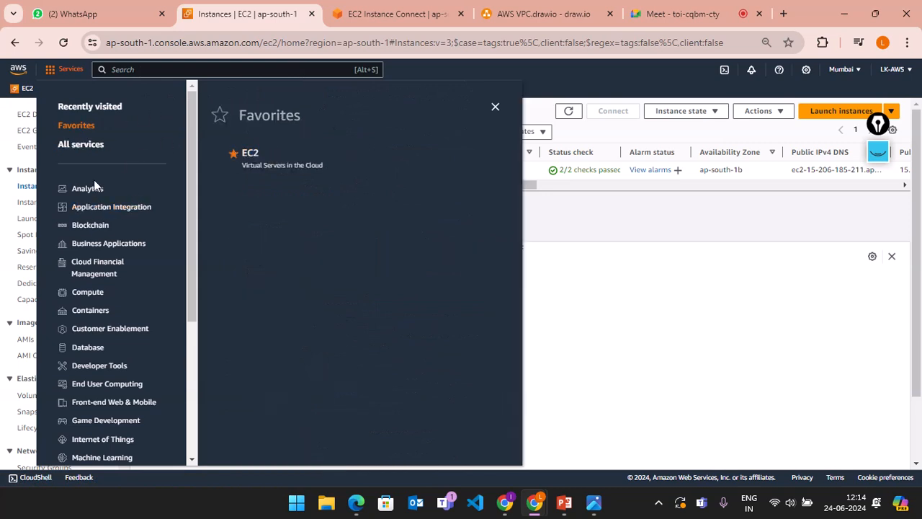
left_click(79, 108)
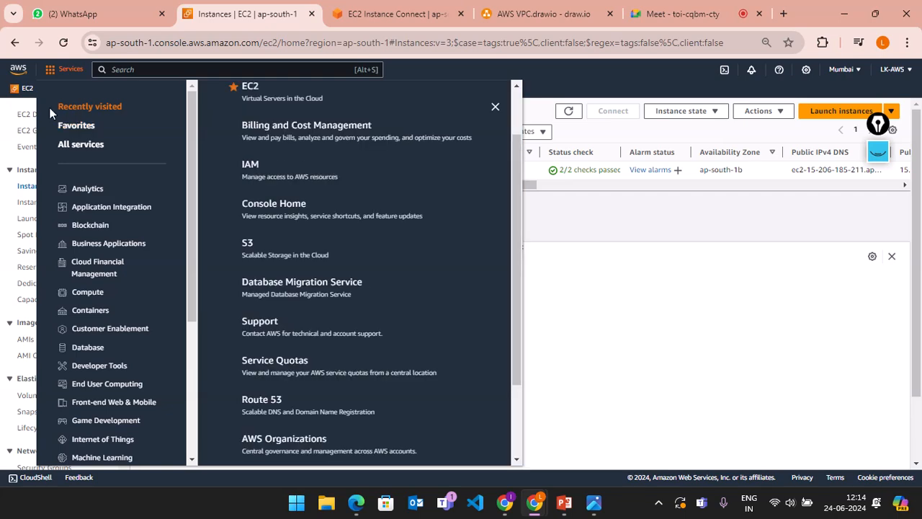
scroll(237, 313, "down", 3)
scroll(271, 323, "up", 4)
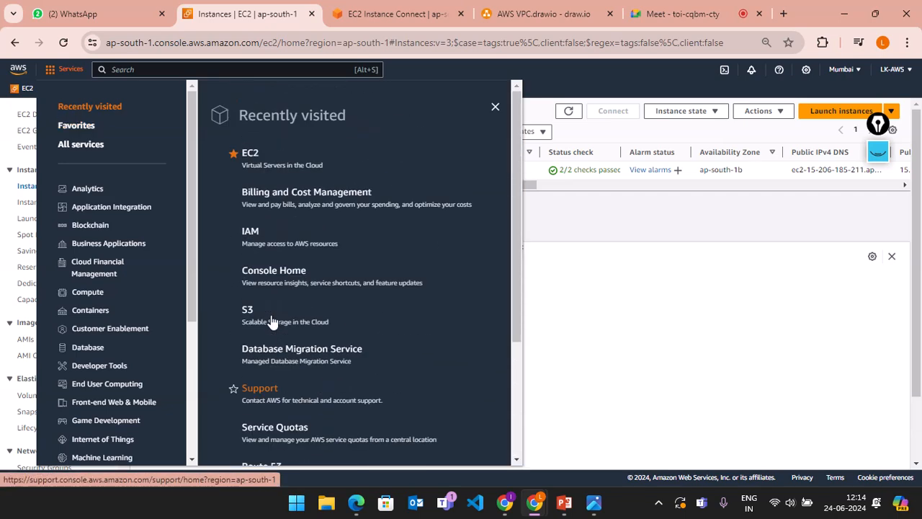
left_click(67, 149)
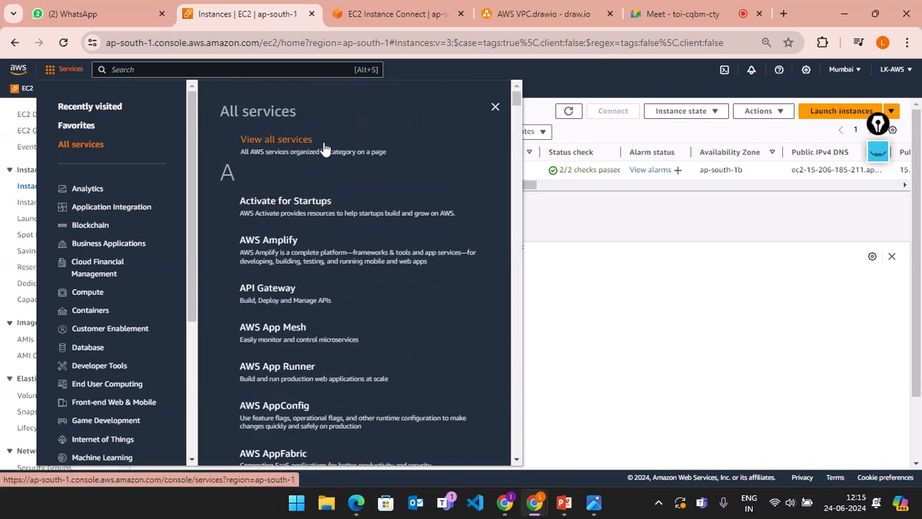
left_click(280, 149)
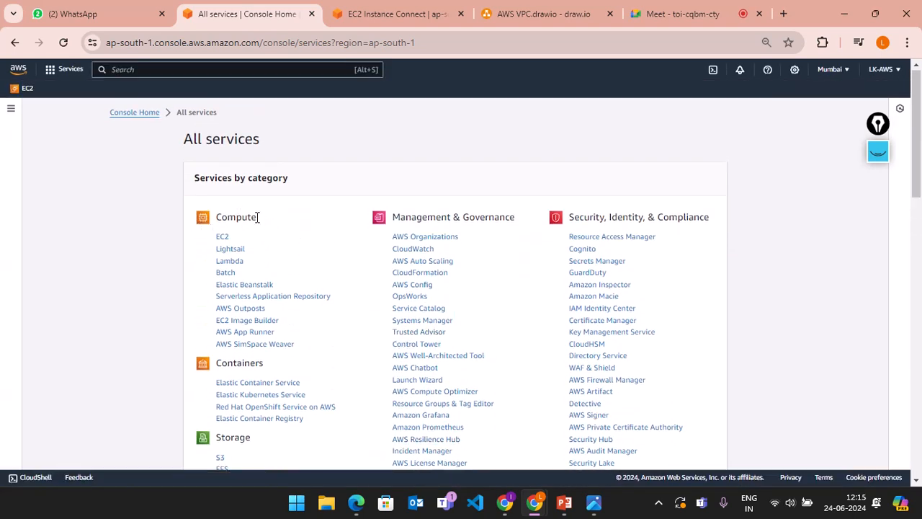
Step: Scroll the category page, highlighting the Storage services and heading, then the Database heading
scroll(263, 238, "down", 2)
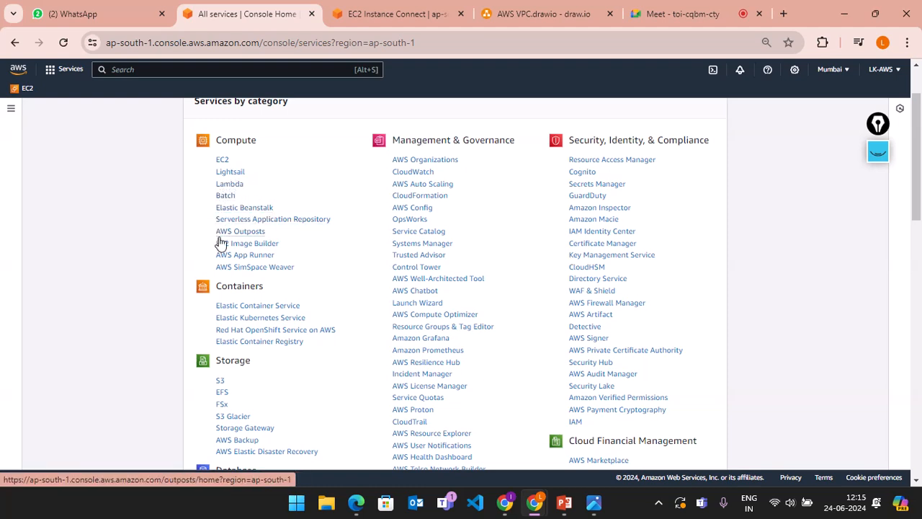
scroll(253, 274, "down", 2)
scroll(231, 271, "up", 1)
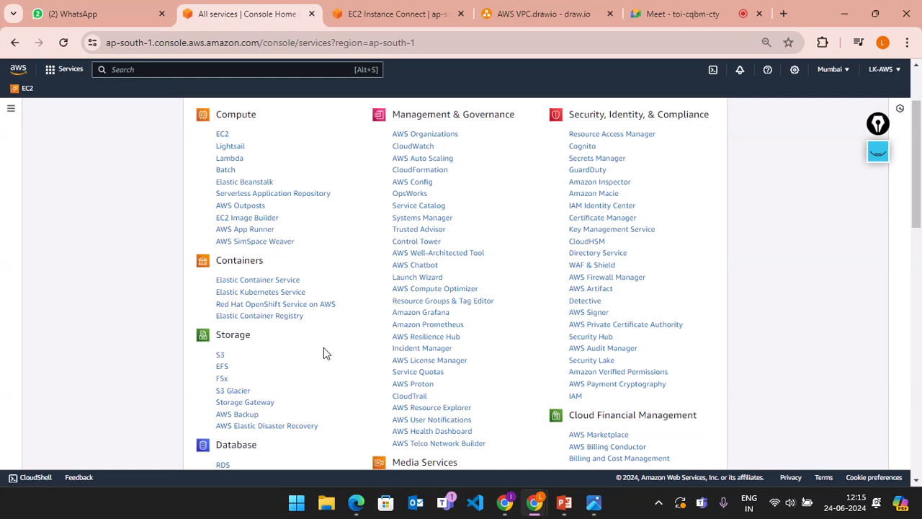
scroll(324, 353, "down", 2)
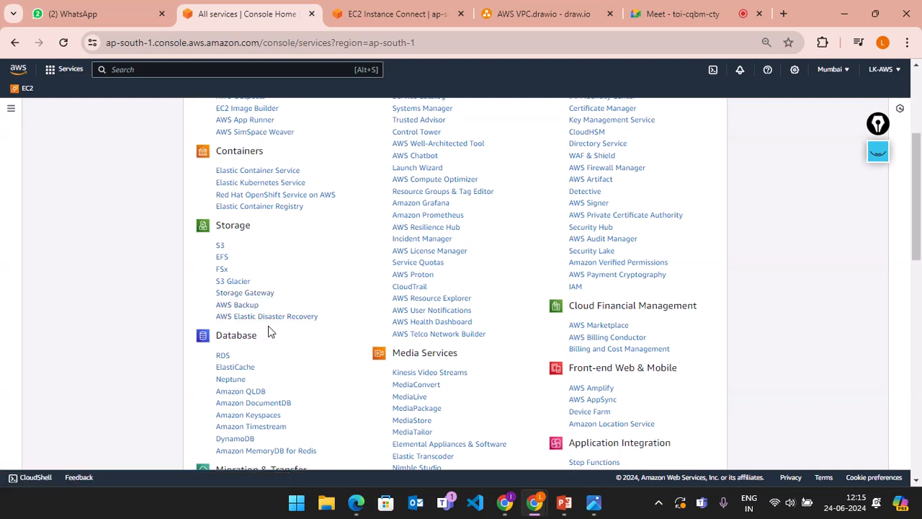
left_click_drag(321, 317, 204, 254)
left_click(201, 267)
left_click_drag(260, 225, 213, 225)
scroll(263, 268, "down", 2)
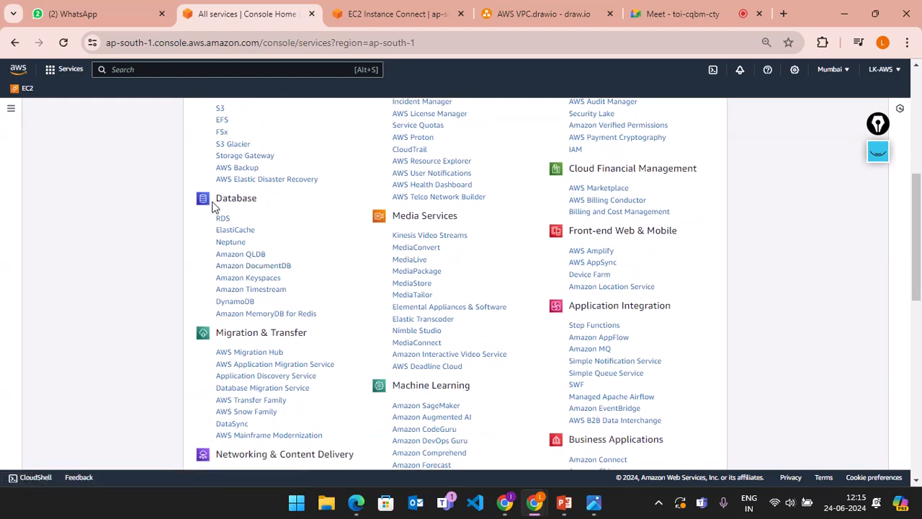
left_click_drag(217, 199, 252, 196)
scroll(263, 374, "down", 2)
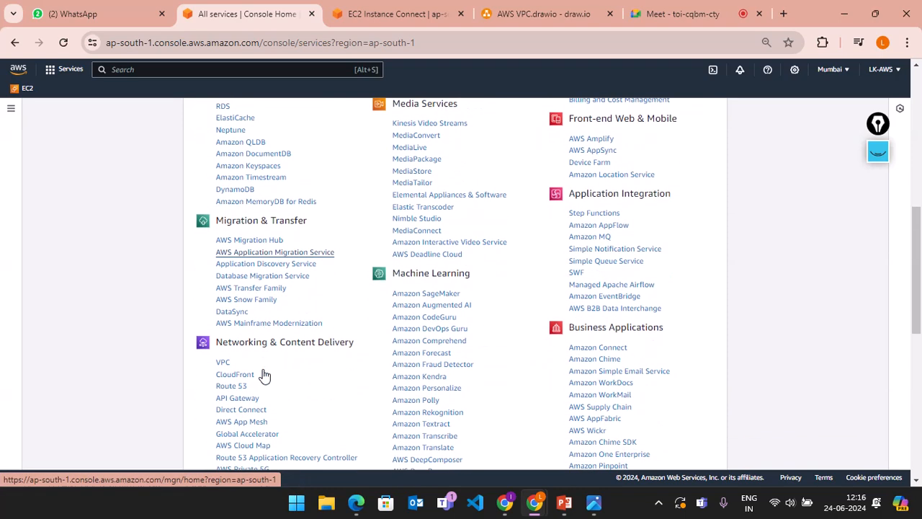
scroll(264, 375, "up", 1)
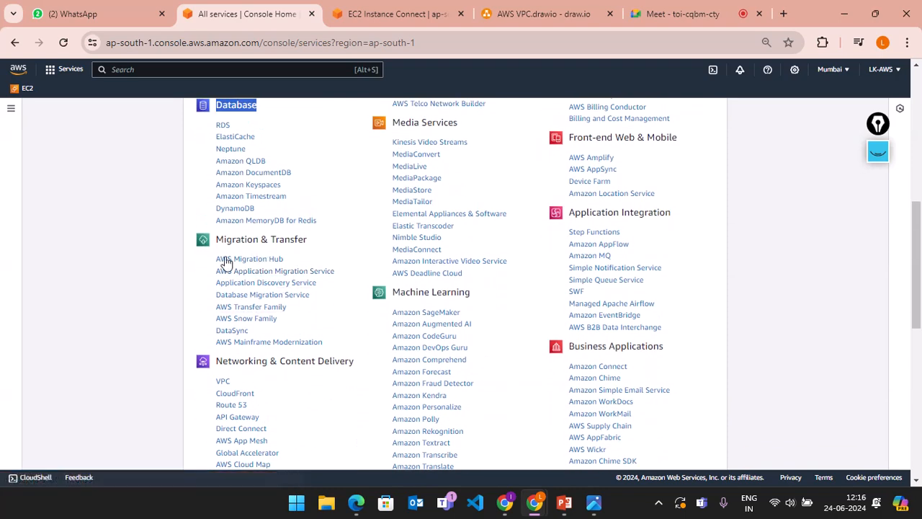
scroll(310, 376, "down", 2)
scroll(310, 378, "down", 1)
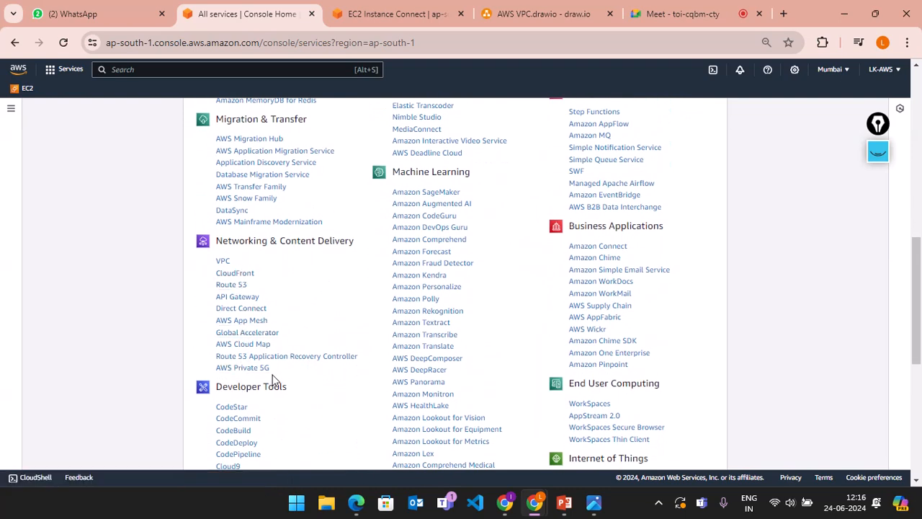
left_click_drag(280, 380, 212, 270)
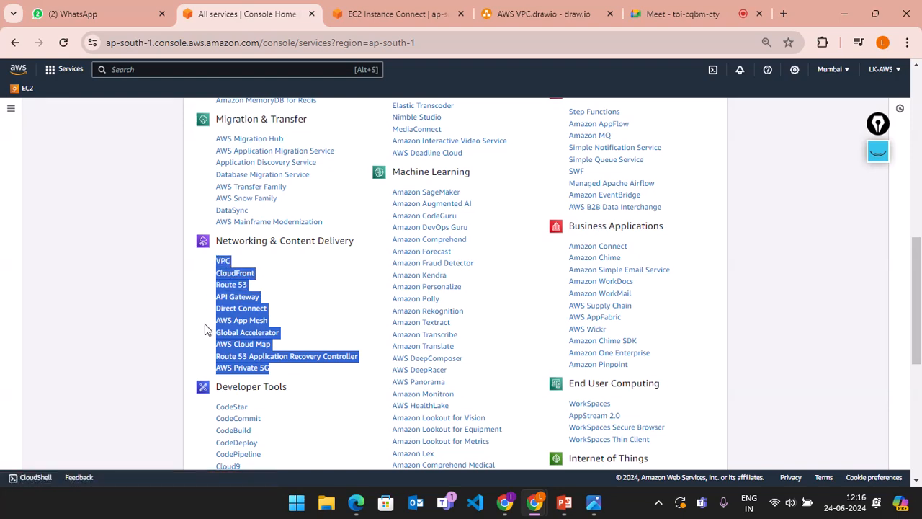
scroll(205, 323, "down", 3)
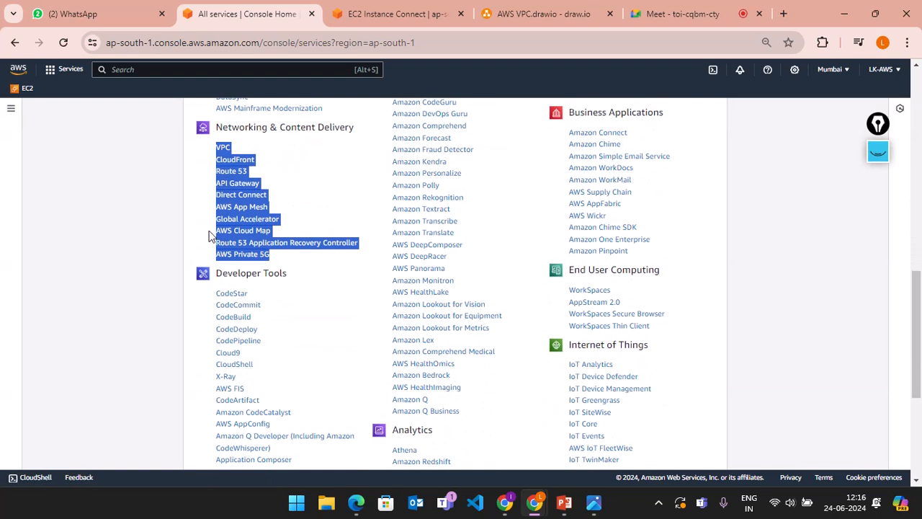
left_click(232, 261)
scroll(266, 380, "down", 2)
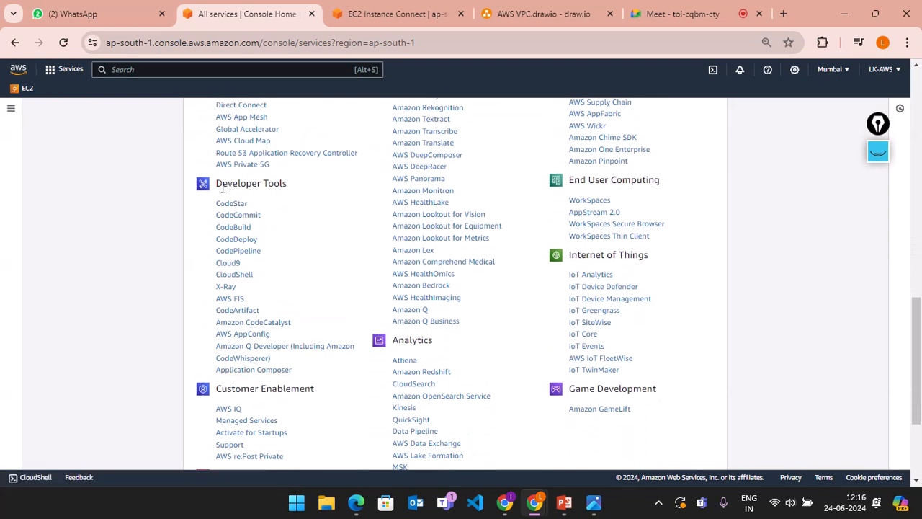
left_click_drag(208, 204, 332, 379)
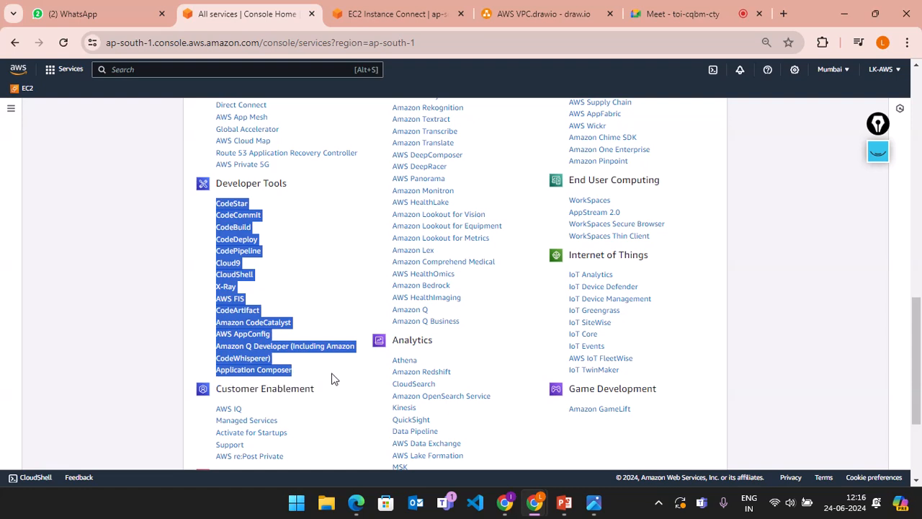
left_click(317, 379)
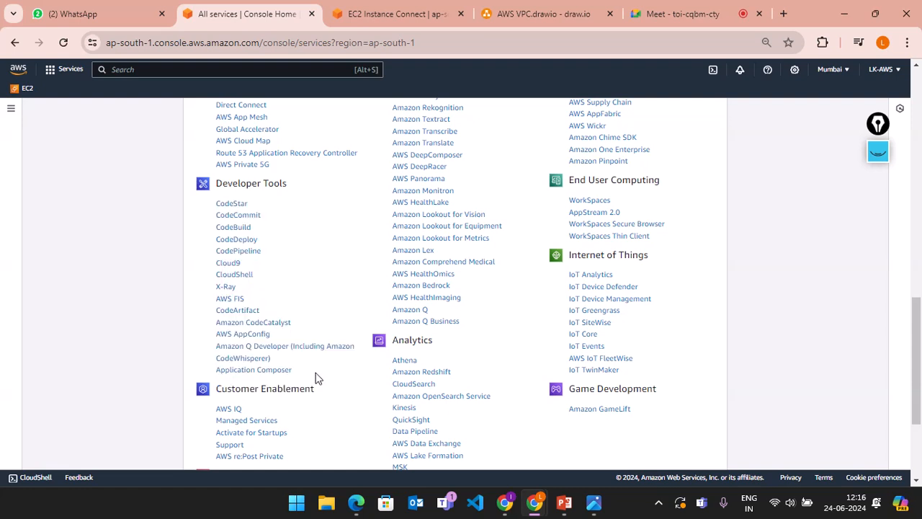
scroll(317, 383, "down", 1)
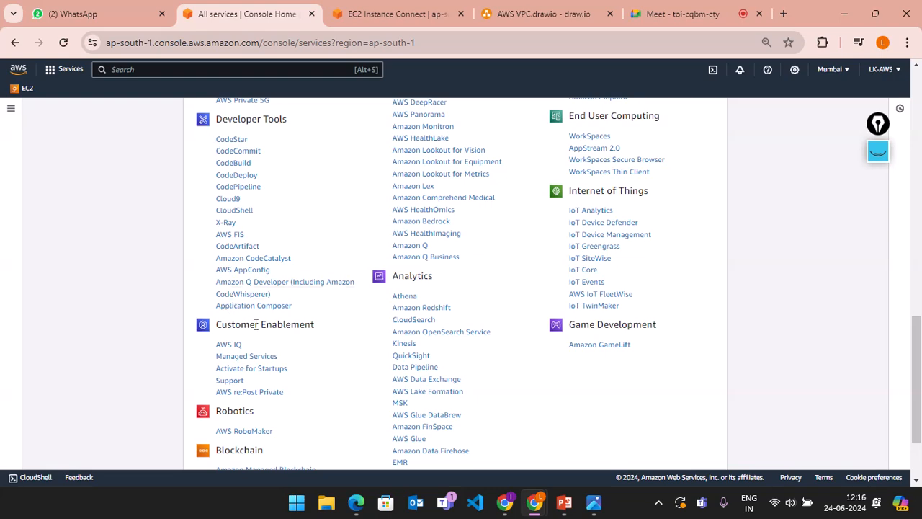
scroll(295, 400, "down", 2)
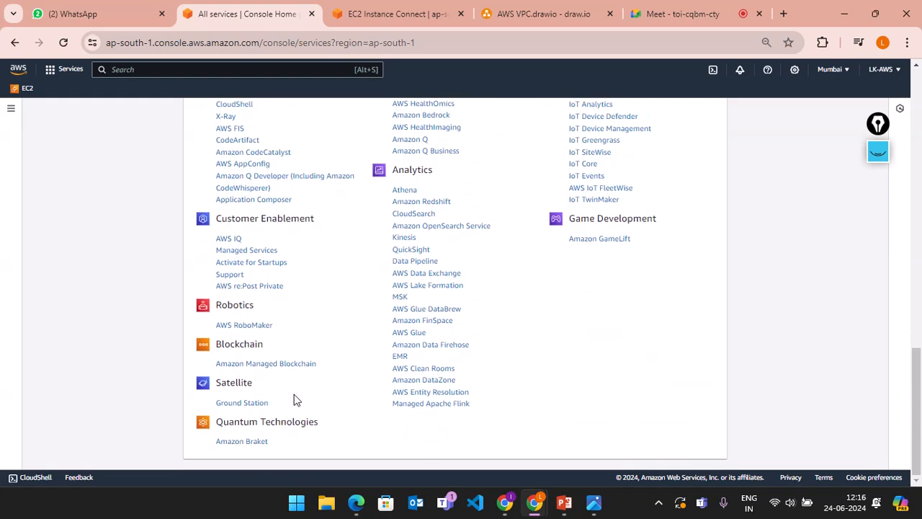
scroll(295, 400, "down", 1)
scroll(295, 399, "up", 5)
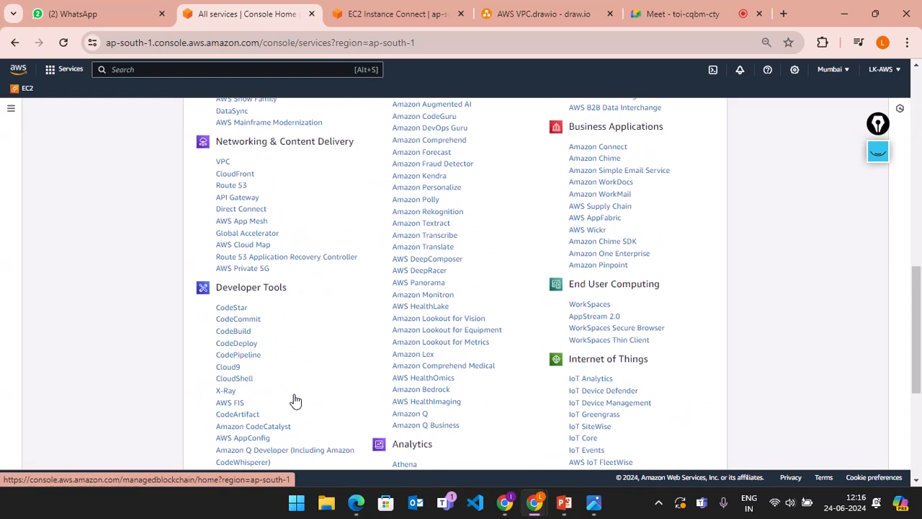
scroll(388, 382, "up", 10)
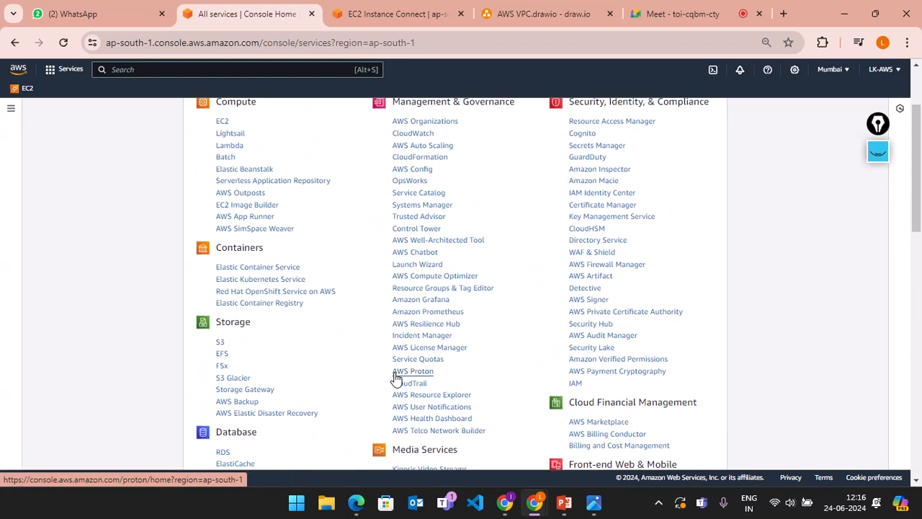
scroll(482, 337, "up", 1)
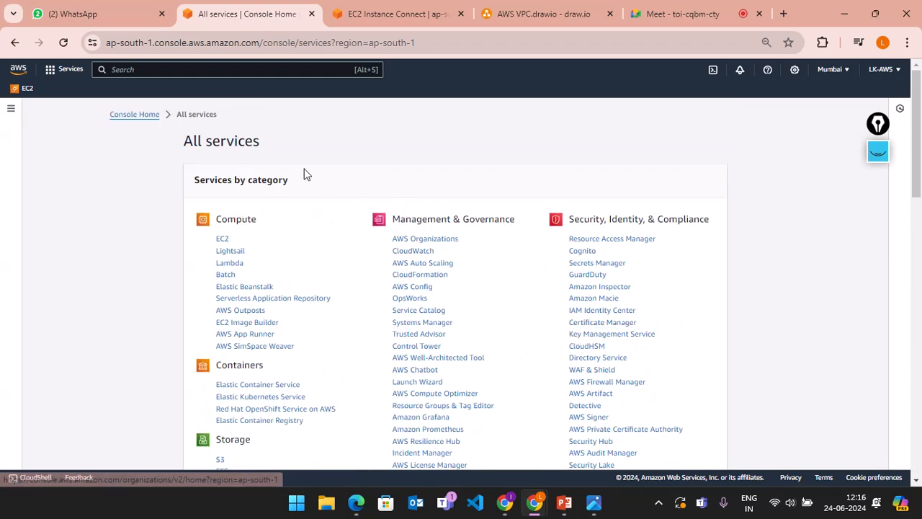
Step: Return to console home, open All services from the side menu, and select EC2
left_click(18, 69)
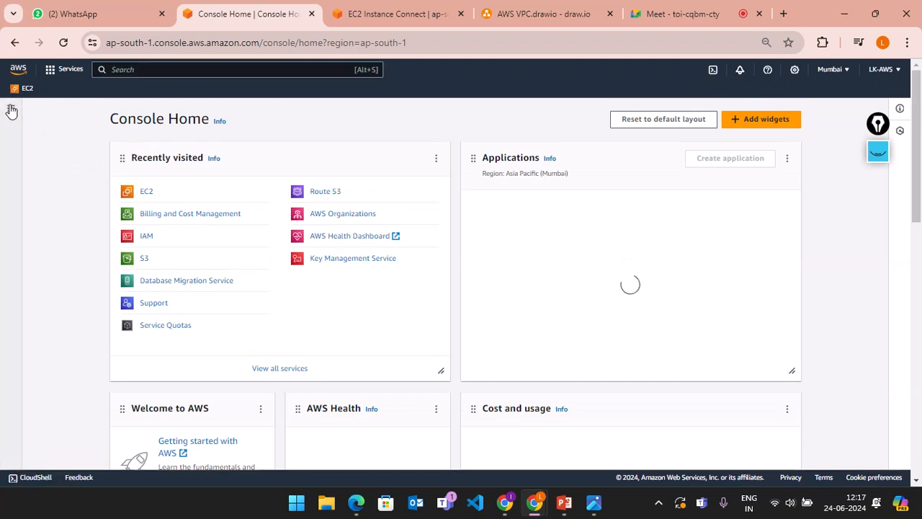
left_click(12, 110)
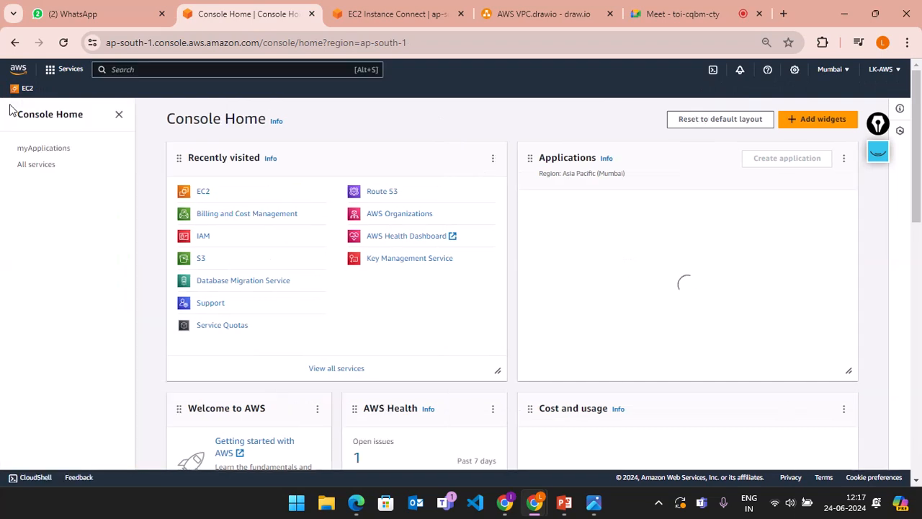
left_click(29, 165)
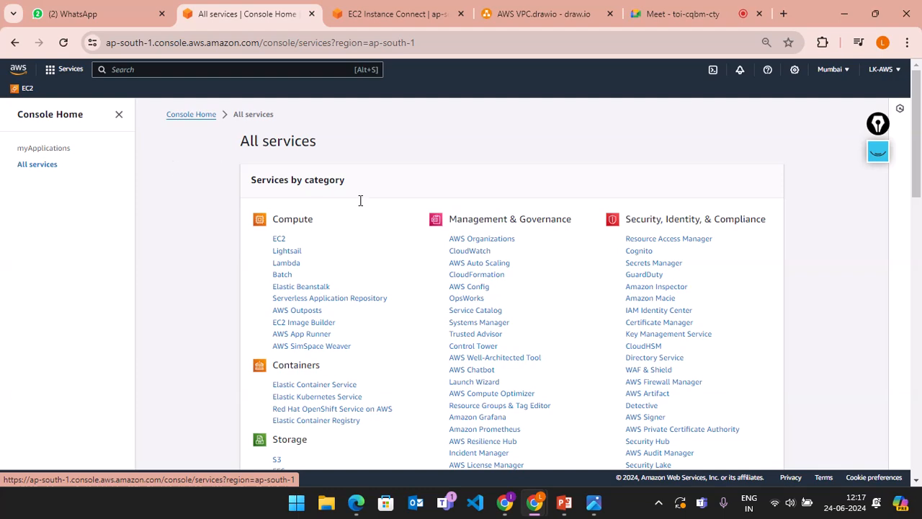
scroll(374, 358, "down", 3)
scroll(374, 358, "up", 3)
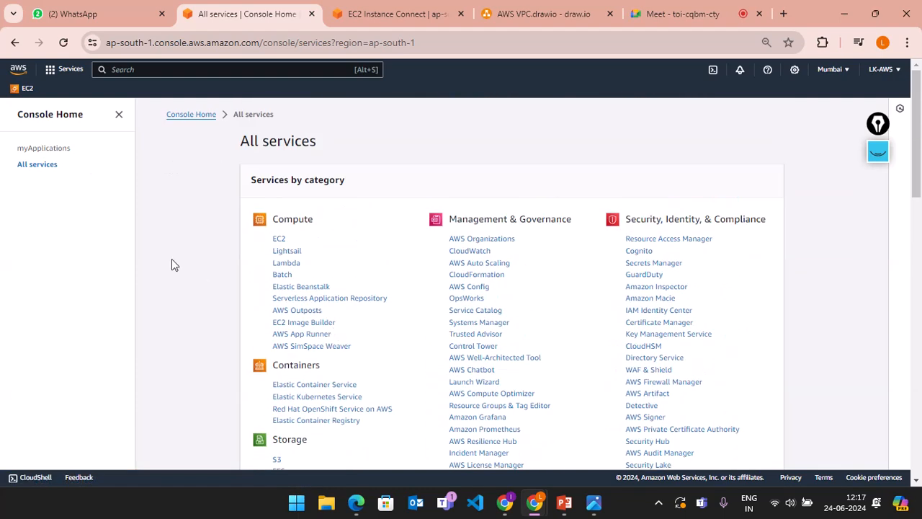
left_click(278, 240)
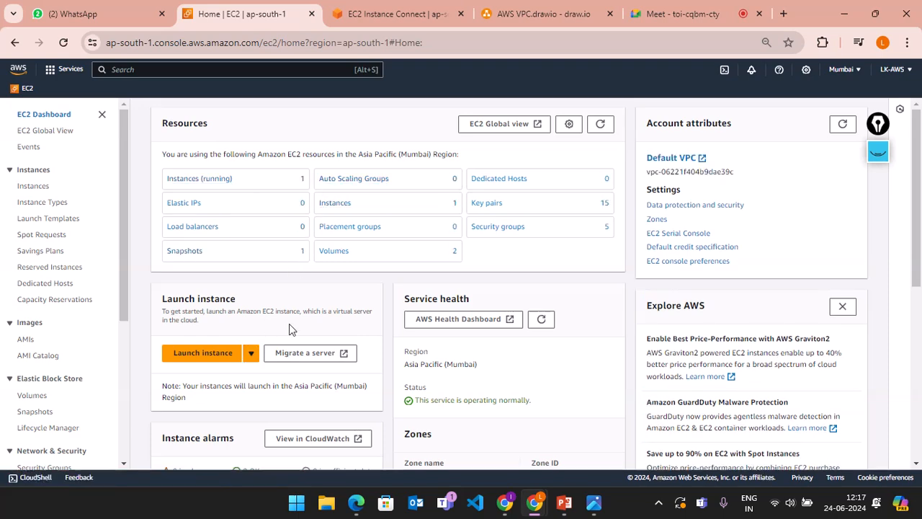
scroll(289, 328, "down", 3)
scroll(289, 325, "down", 2)
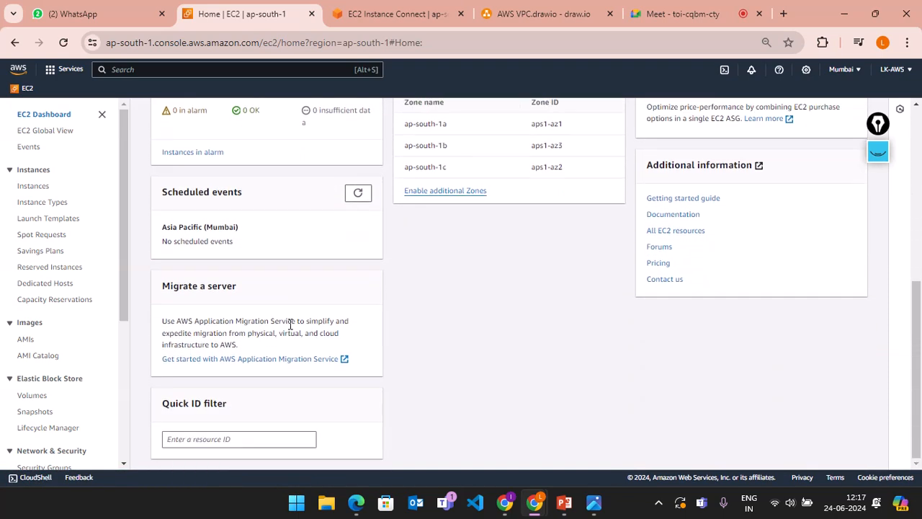
scroll(372, 290, "up", 5)
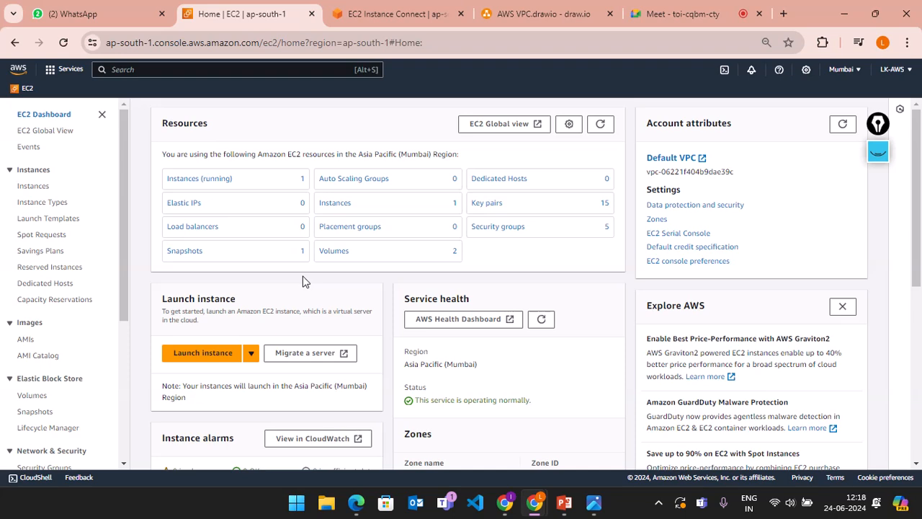
Step: Open the EC2 Instances page showing the running t2.micro server
scroll(303, 281, "down", 1)
scroll(303, 281, "up", 1)
scroll(303, 281, "down", 1)
scroll(303, 280, "up", 1)
left_click(34, 192)
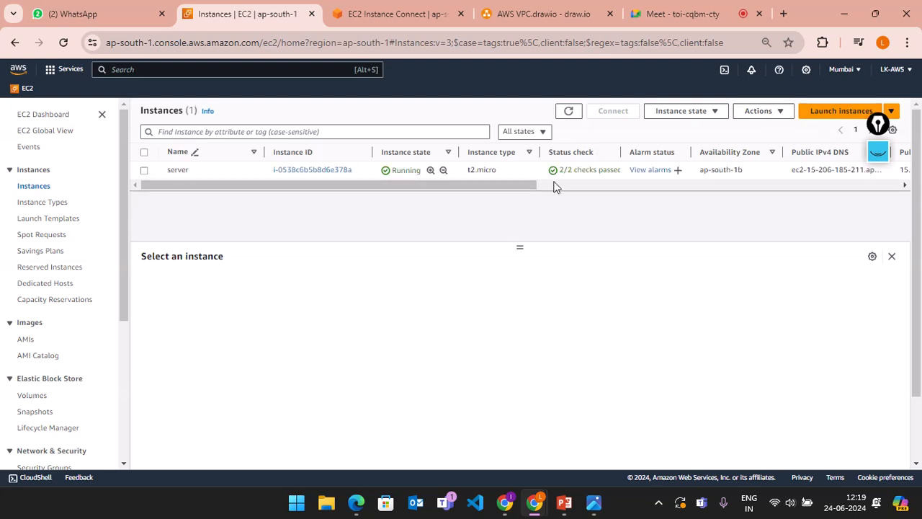
Step: Open the Launch an instance form and enter myinstance as the Name
left_click(818, 117)
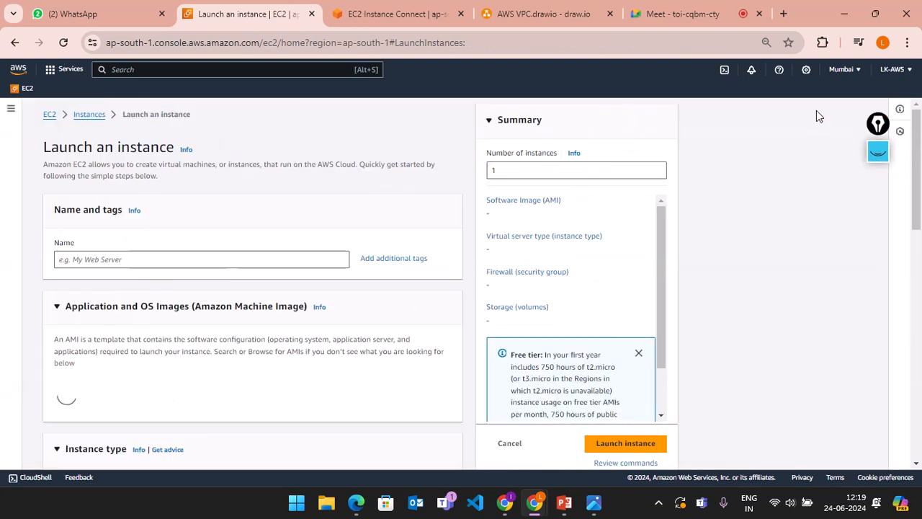
left_click(151, 259)
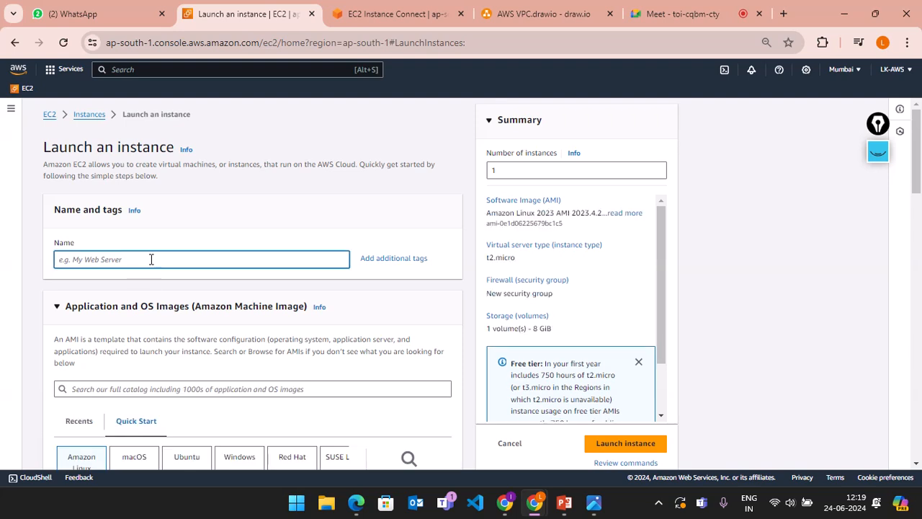
type("myinstance")
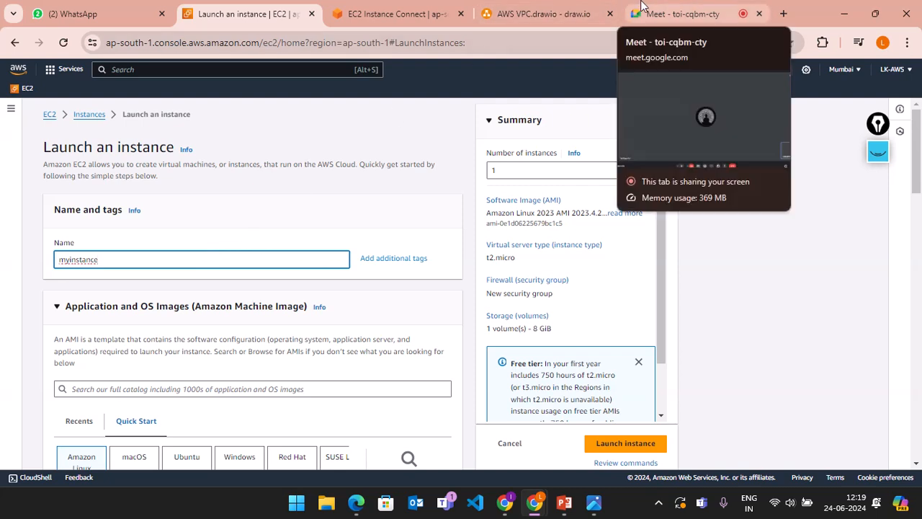
Step: Admit the waiting participant in Google Meet, then return to the EC2 launch tab
left_click(641, 6)
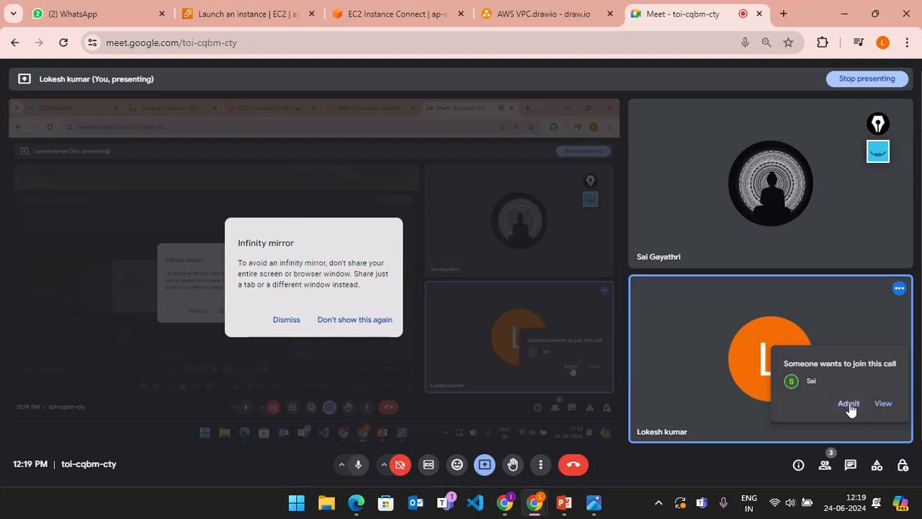
left_click(849, 404)
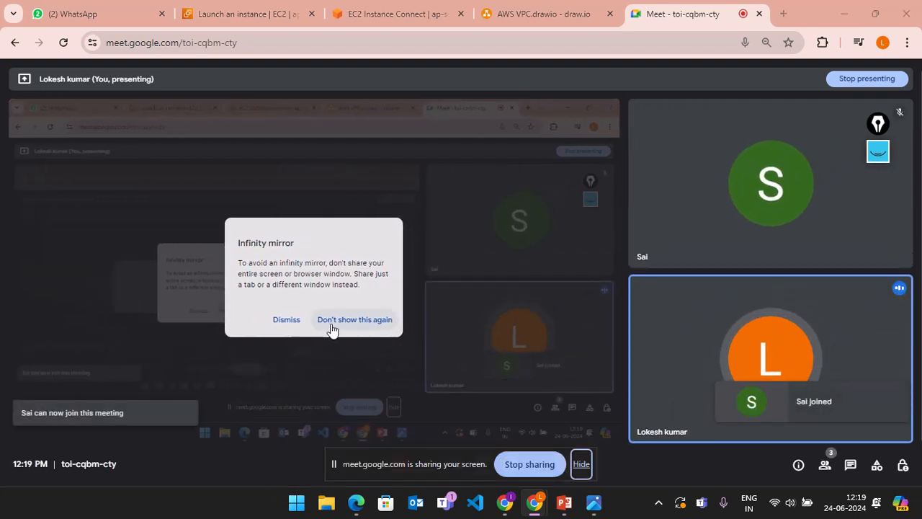
left_click(233, 12)
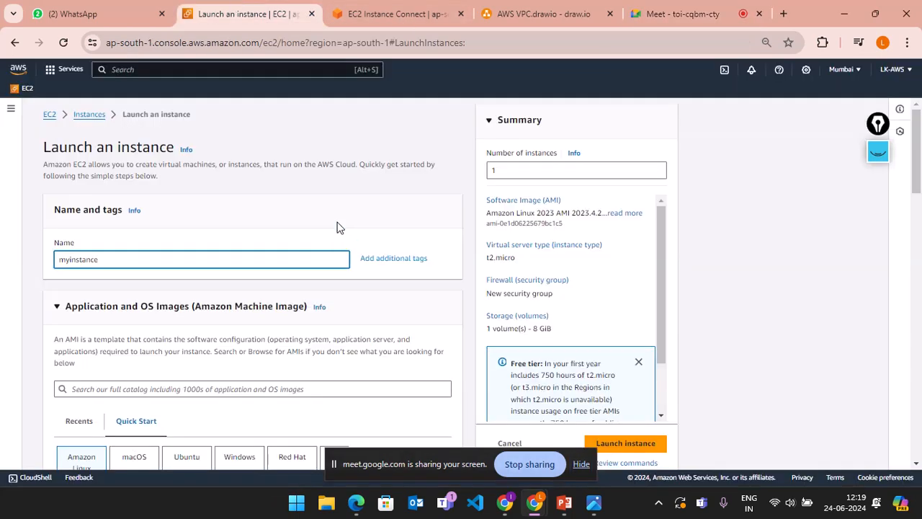
Step: Dismiss the screen-sharing notice and briefly check the Meet tab
left_click(582, 463)
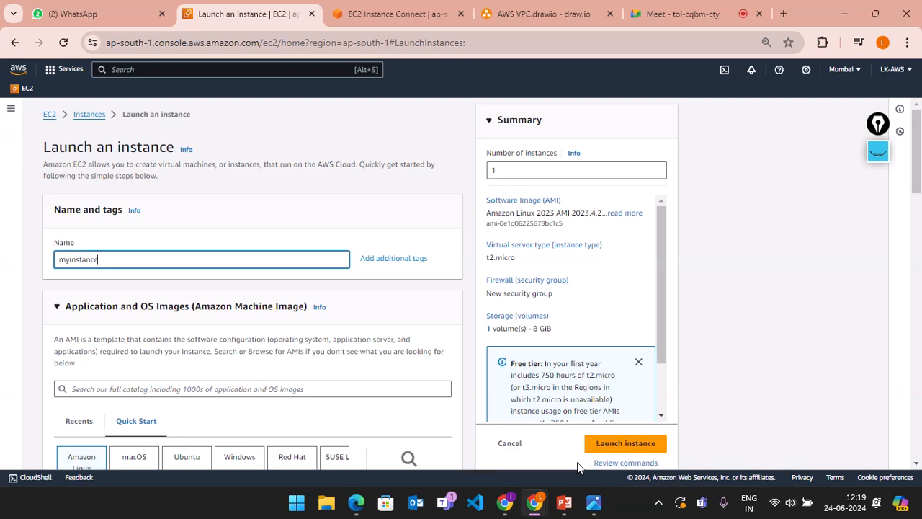
left_click(667, 8)
left_click(267, 8)
Step: Go back to the Instances list and scroll its table sideways to view the server's details
left_click(91, 118)
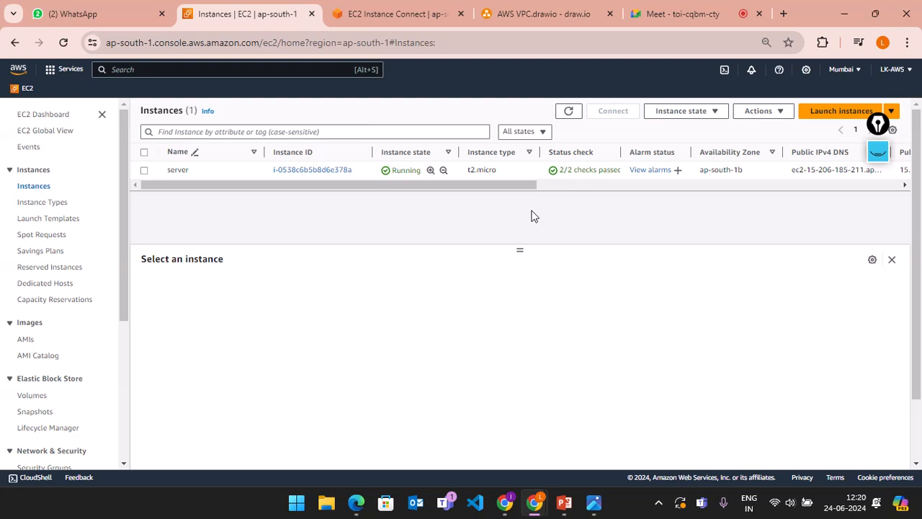
left_click_drag(417, 185, 226, 162)
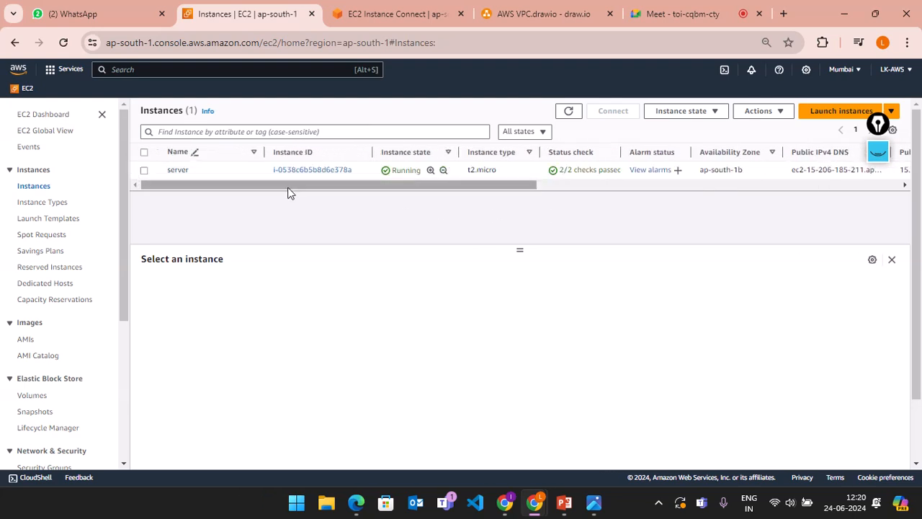
left_click_drag(267, 186, 187, 200)
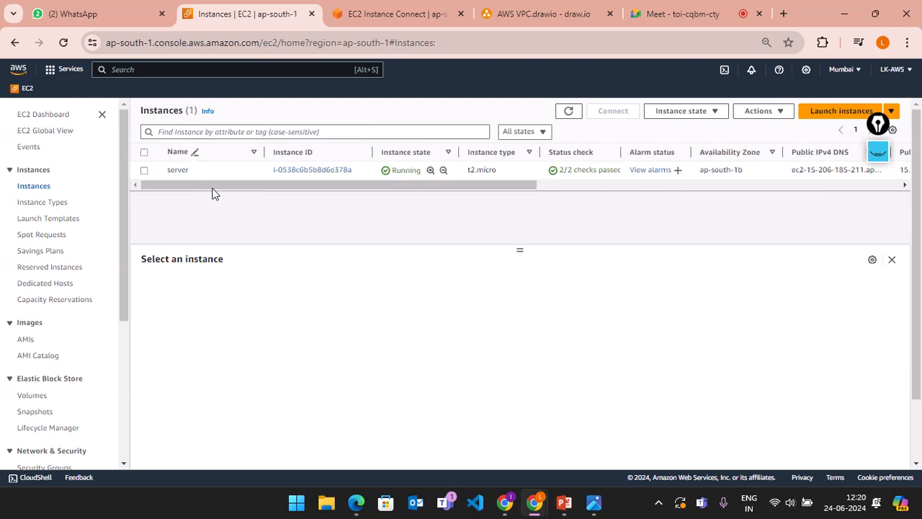
left_click_drag(257, 185, 222, 188)
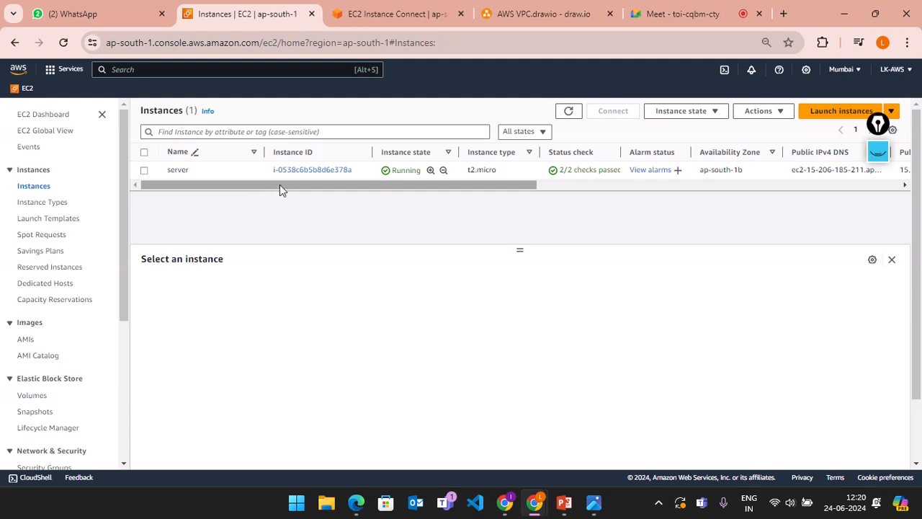
left_click_drag(878, 123, 891, 217)
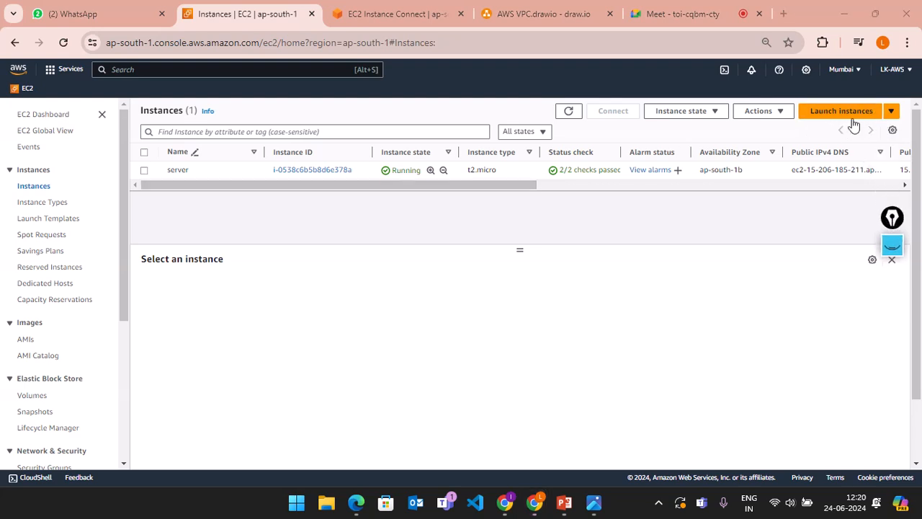
Step: Start a fresh instance launch and begin typing the name myinstance
left_click(892, 113)
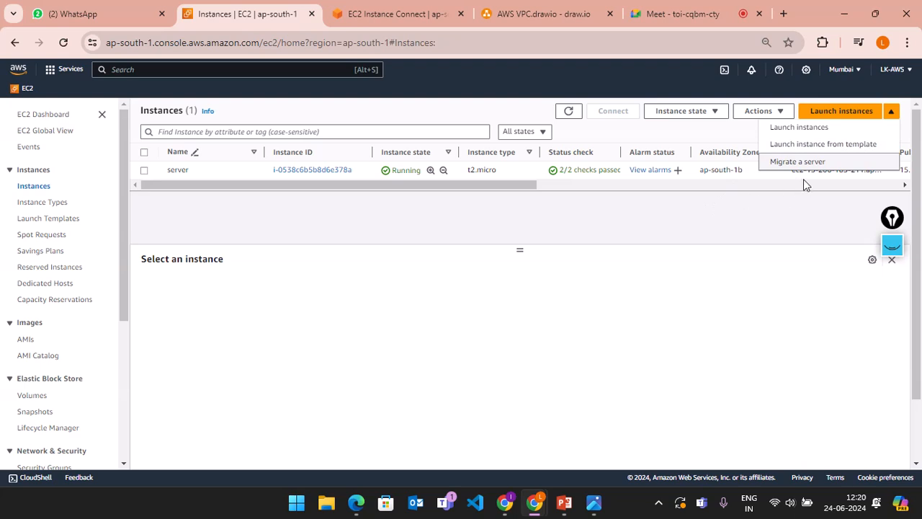
left_click(842, 112)
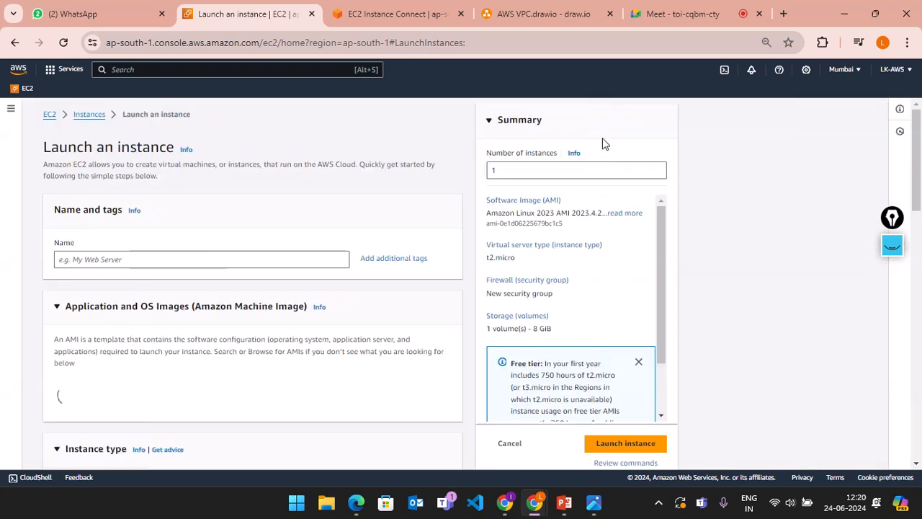
left_click(257, 259)
type("m")
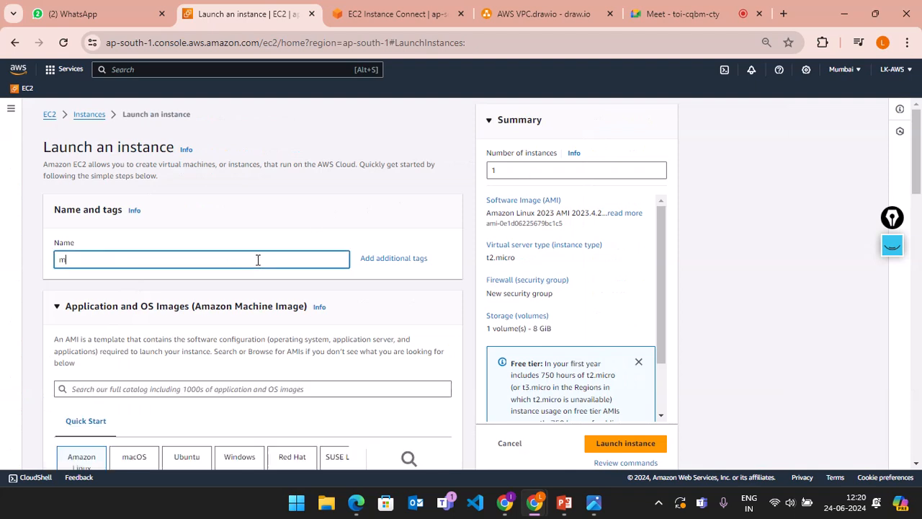
type("yin")
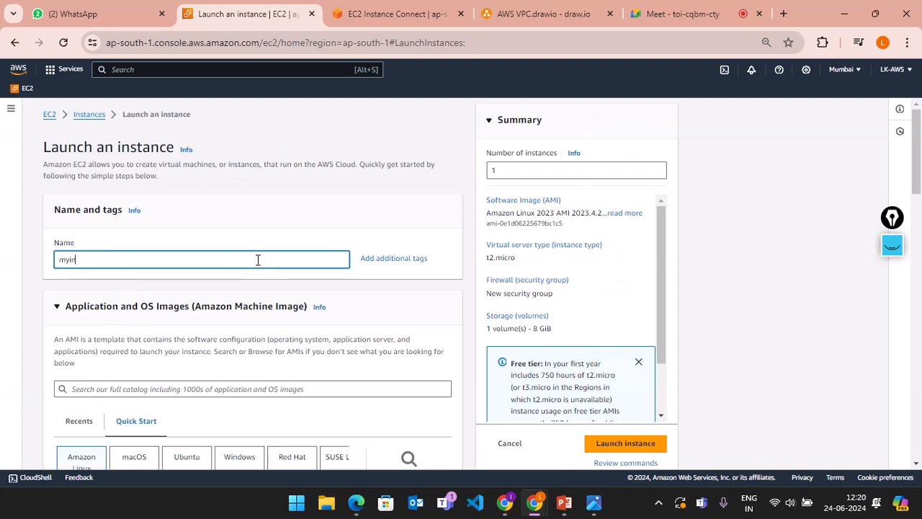
type("stance1")
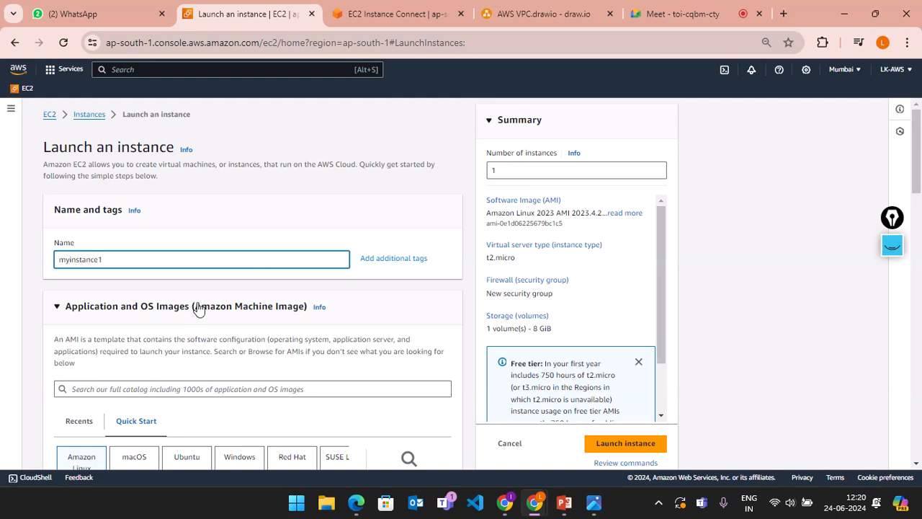
scroll(199, 308, "down", 3)
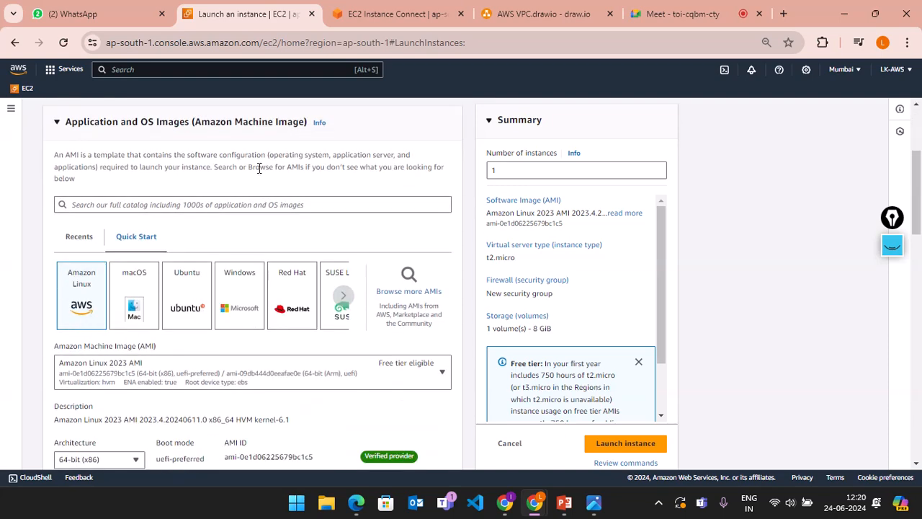
scroll(259, 168, "up", 1)
scroll(311, 216, "down", 1)
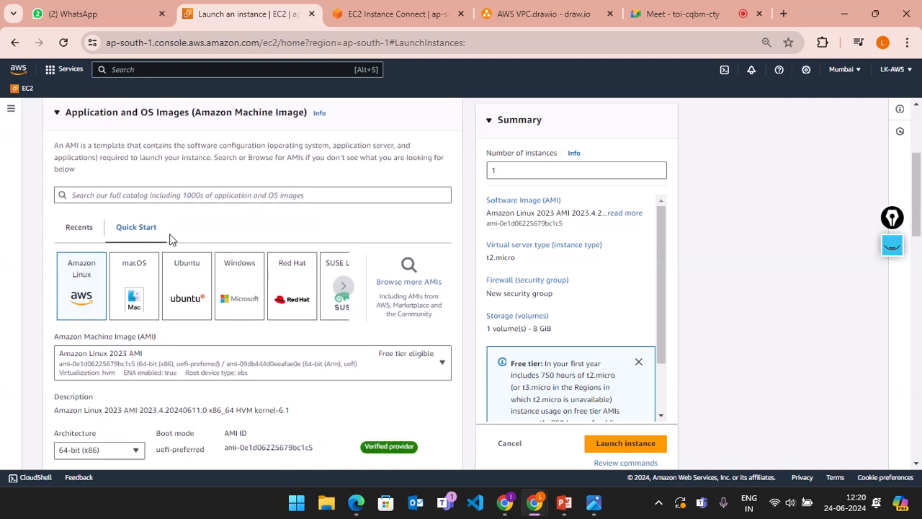
left_click(345, 288)
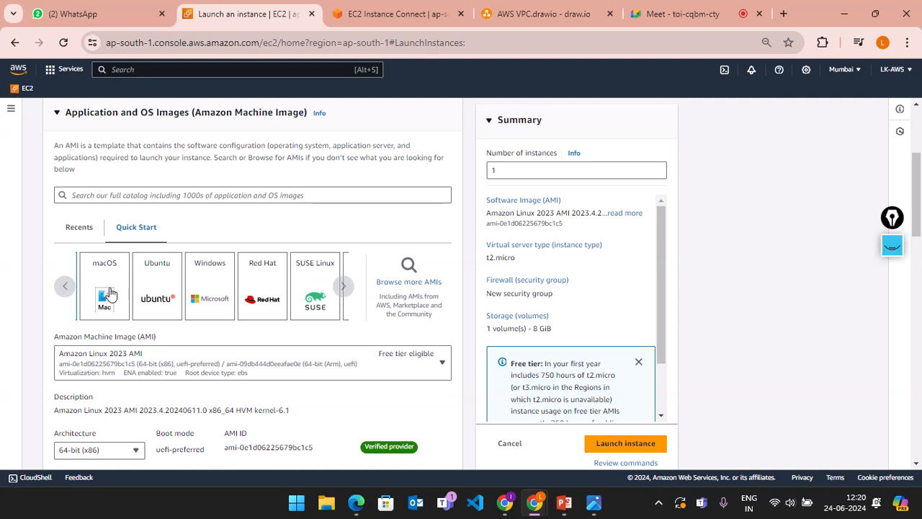
left_click(62, 290)
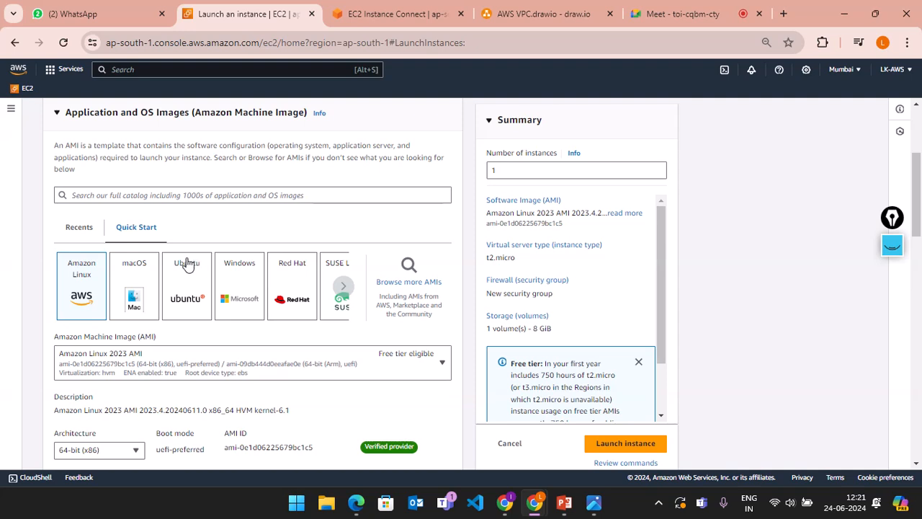
left_click(345, 286)
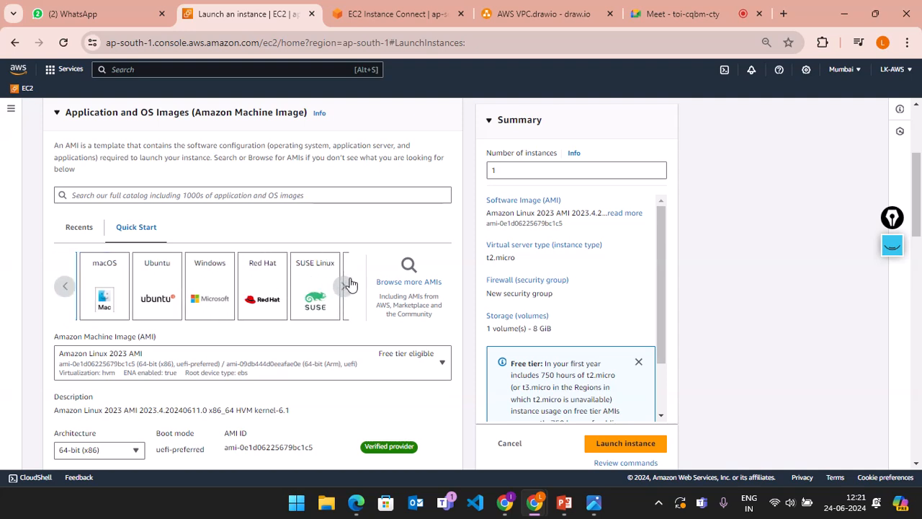
left_click(346, 287)
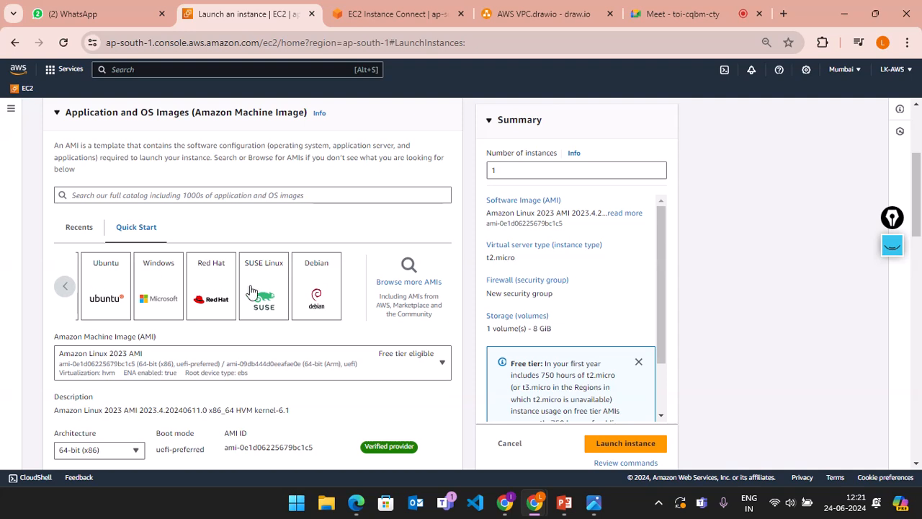
left_click(65, 288)
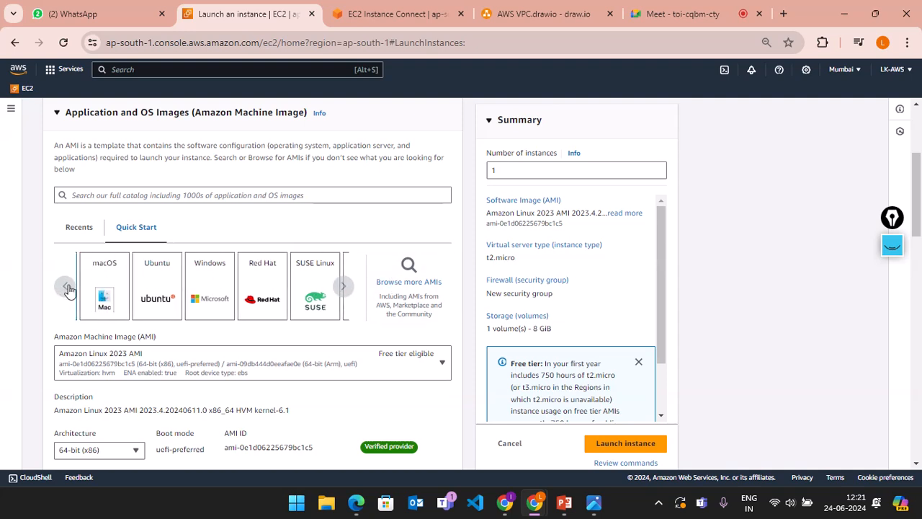
left_click(64, 287)
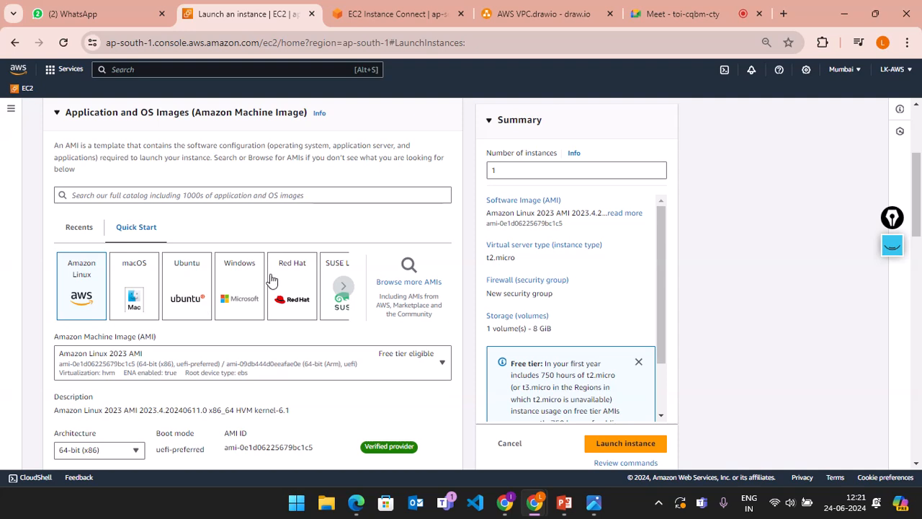
left_click(344, 285)
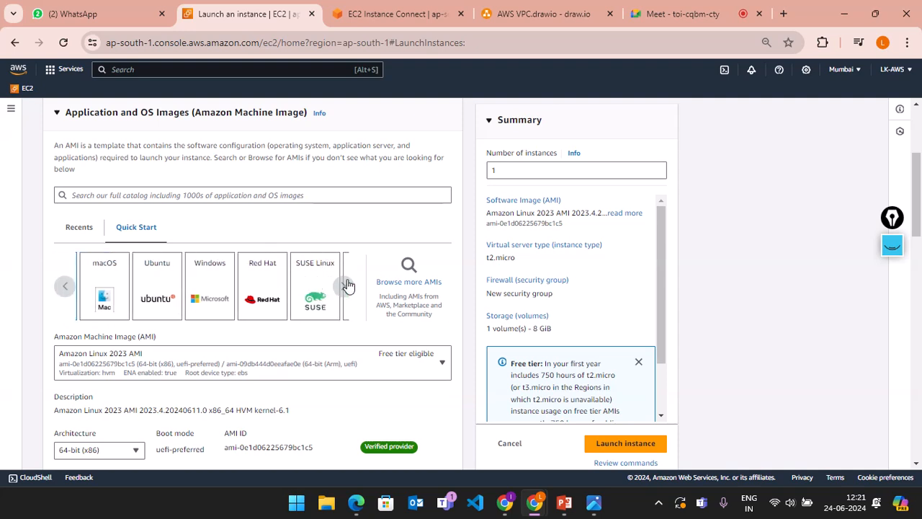
left_click(347, 285)
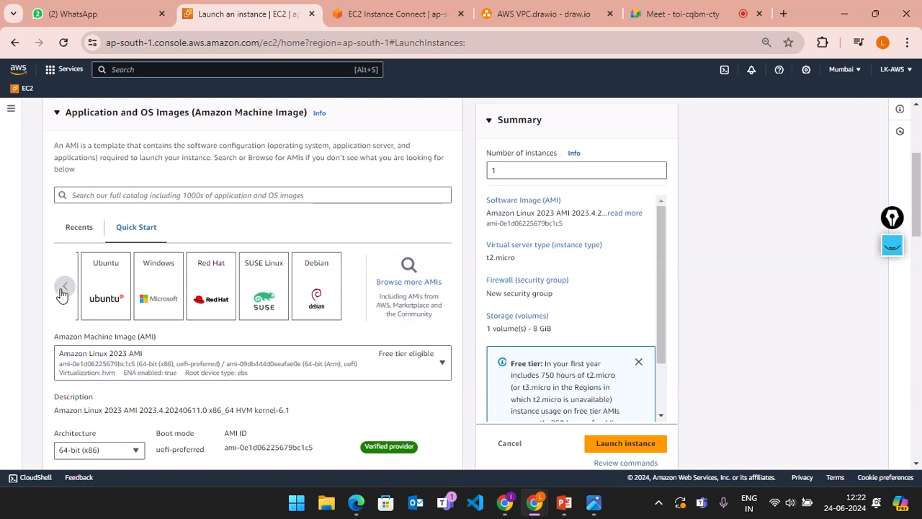
scroll(268, 325, "down", 2)
scroll(269, 325, "up", 1)
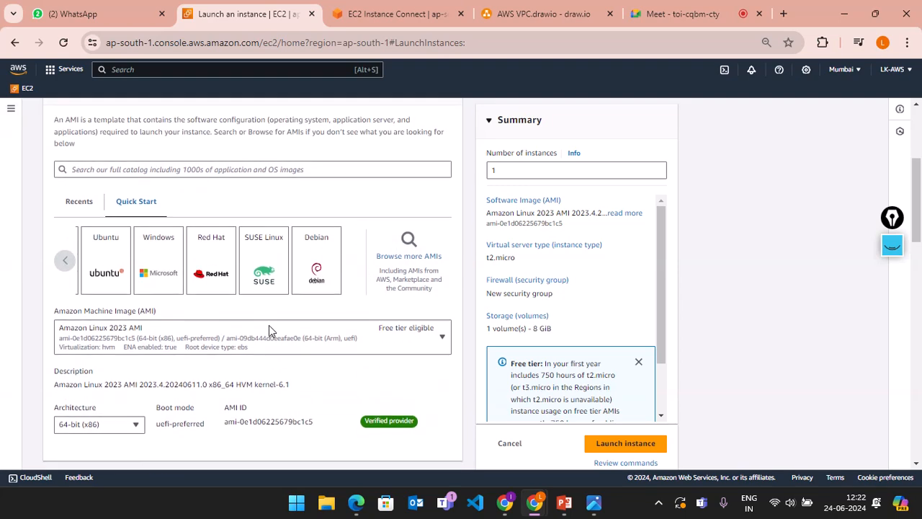
Step: Browse the full AMI catalogue, then go back to the EC2 Instances list
left_click(442, 252)
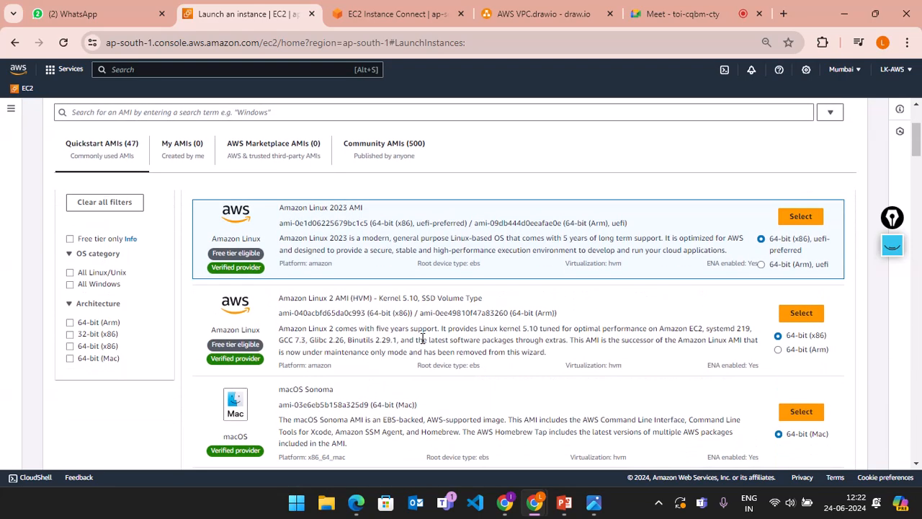
scroll(422, 338, "down", 6)
scroll(421, 338, "down", 10)
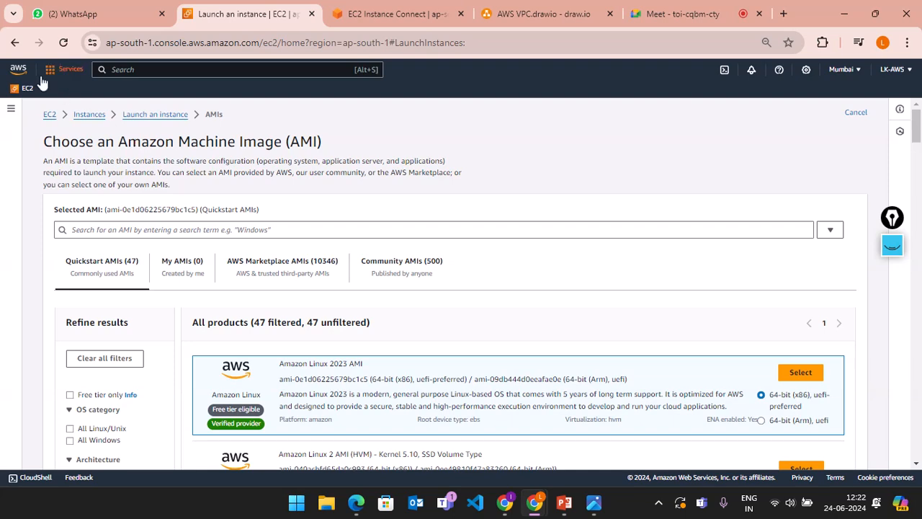
left_click(14, 43)
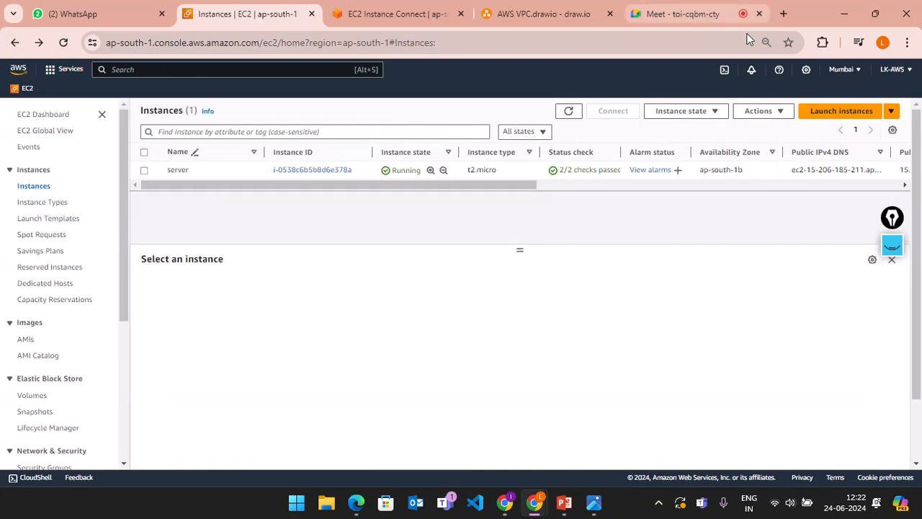
Step: Begin a new instance launch and enter myinstance1 as the instance name
left_click(829, 115)
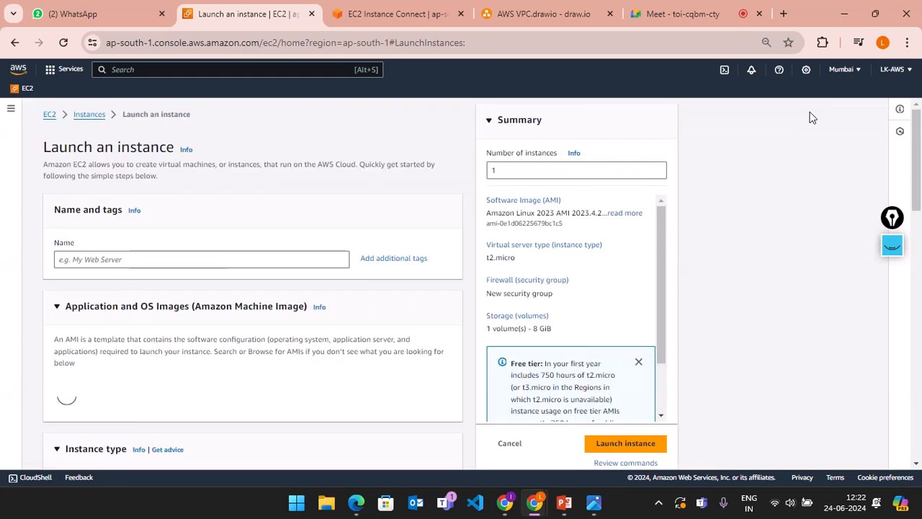
left_click(260, 264)
type("se")
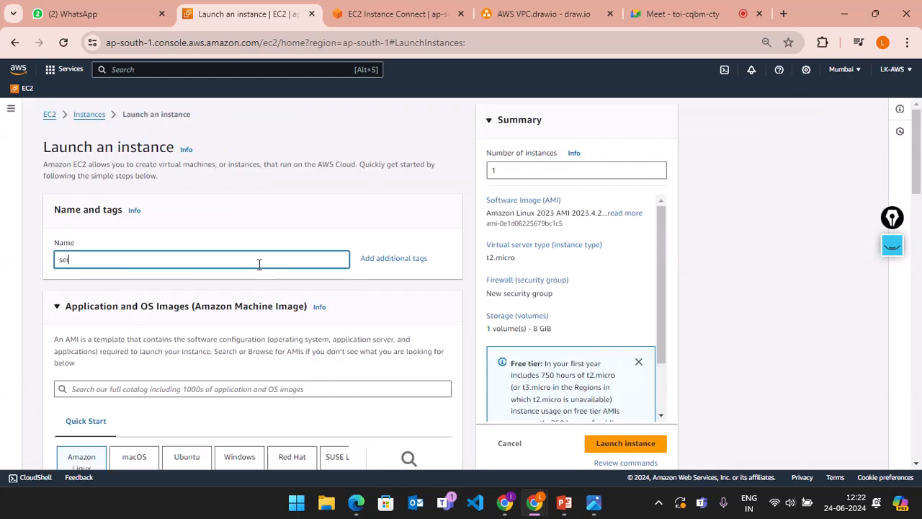
key("BackSpace")
key("BackSpace")
type("myinstance1")
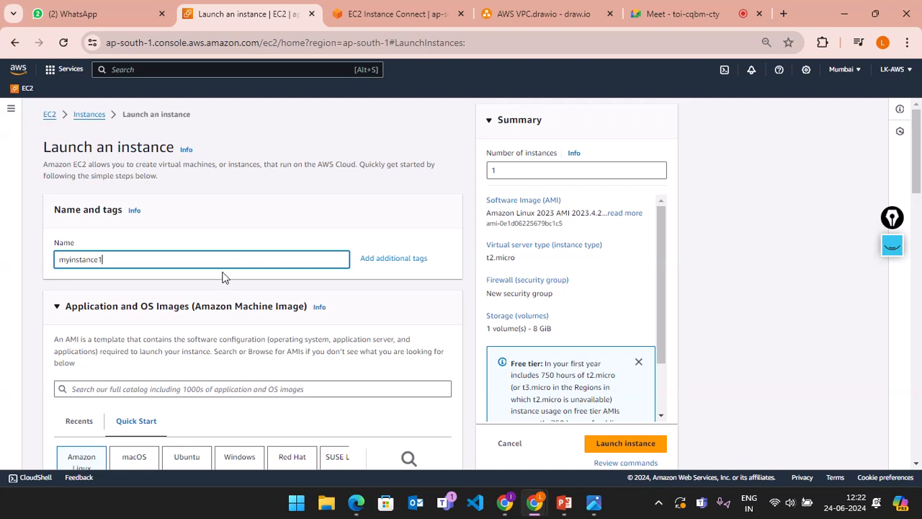
Step: Choose Ubuntu as the operating system image and look through its version list
scroll(225, 277, "down", 1)
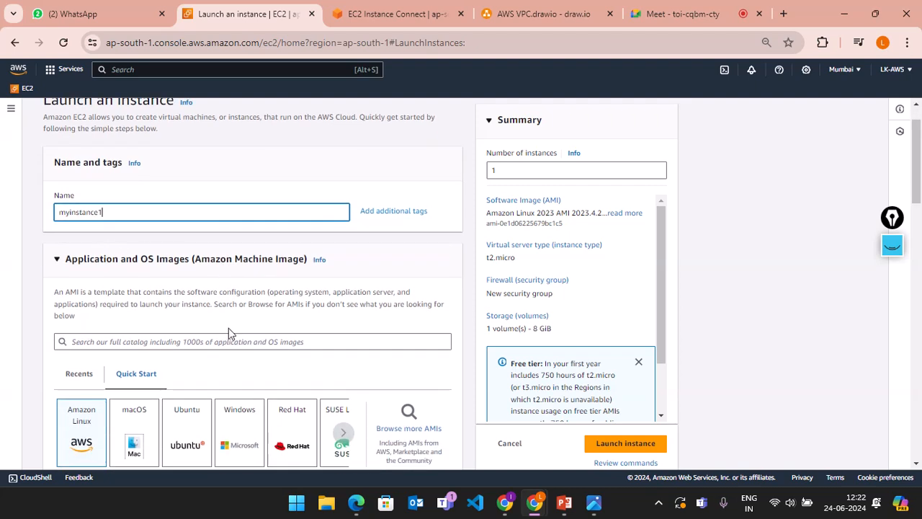
scroll(228, 330, "down", 2)
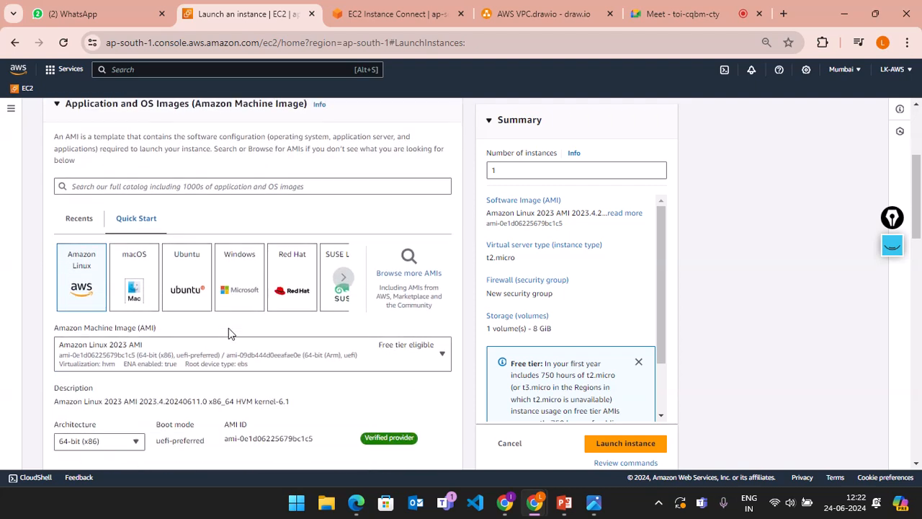
left_click(198, 286)
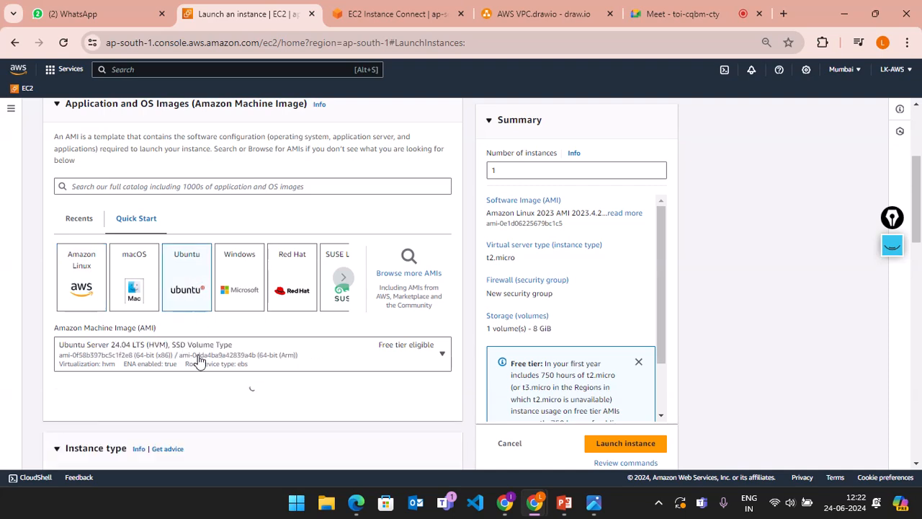
scroll(163, 352, "down", 2)
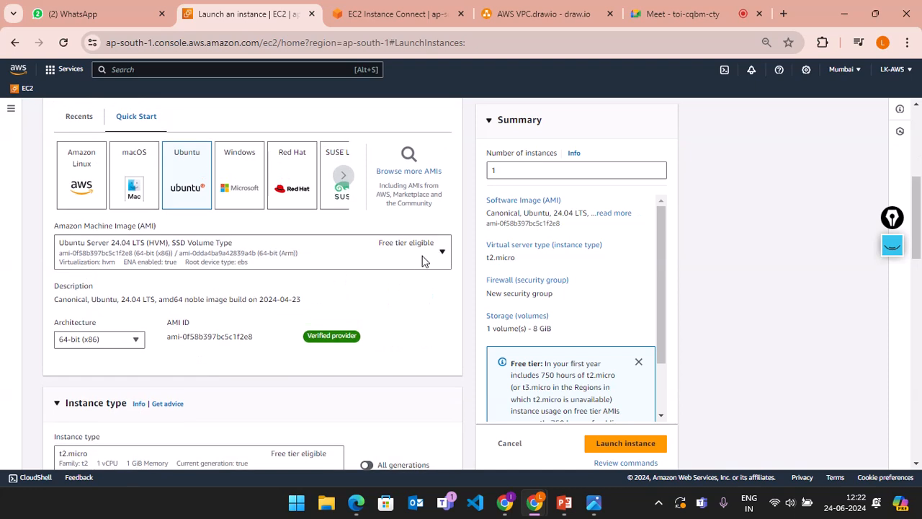
left_click(424, 262)
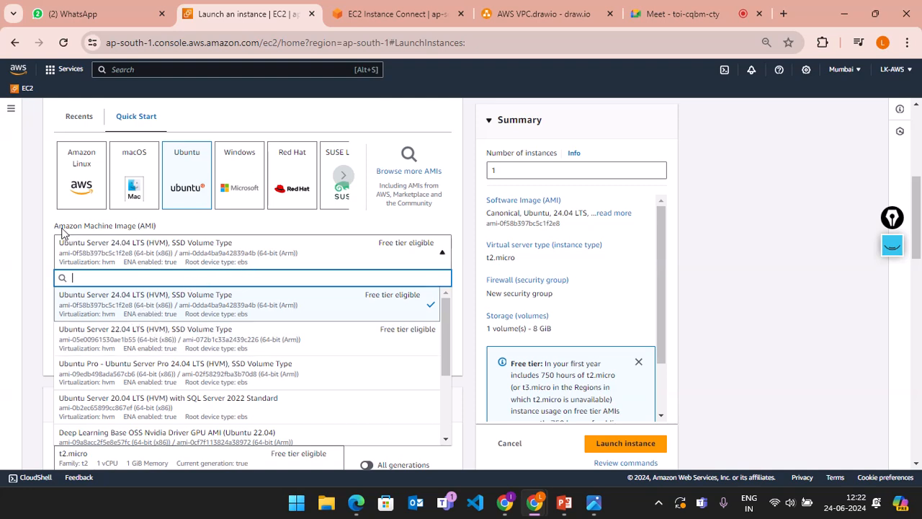
left_click_drag(157, 228, 133, 230)
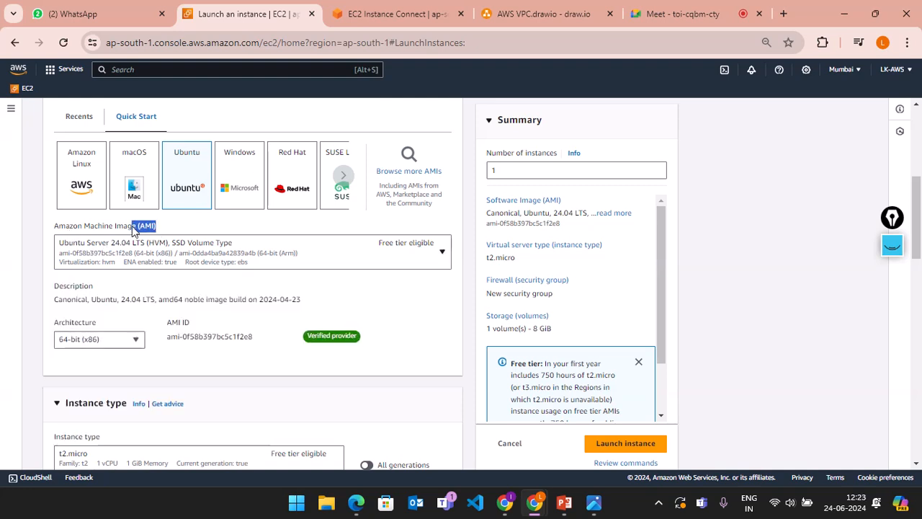
left_click(341, 257)
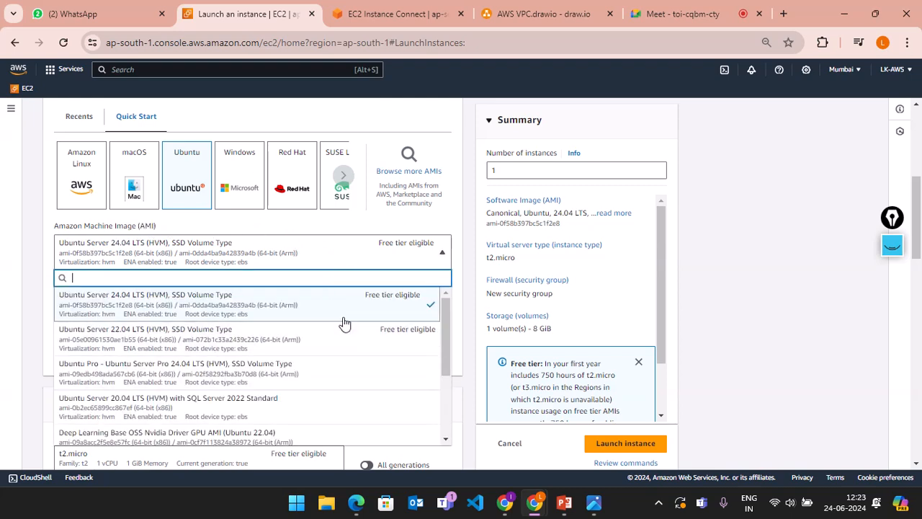
Step: Pick Ubuntu Server 24.04 LTS as the AMI, dismissing the settings-change warning
left_click_drag(443, 342, 444, 310)
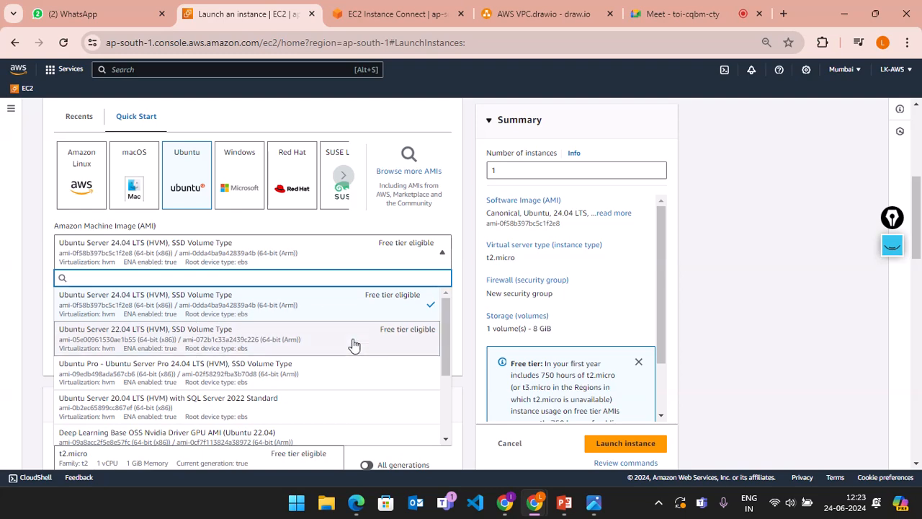
left_click_drag(445, 331, 449, 311)
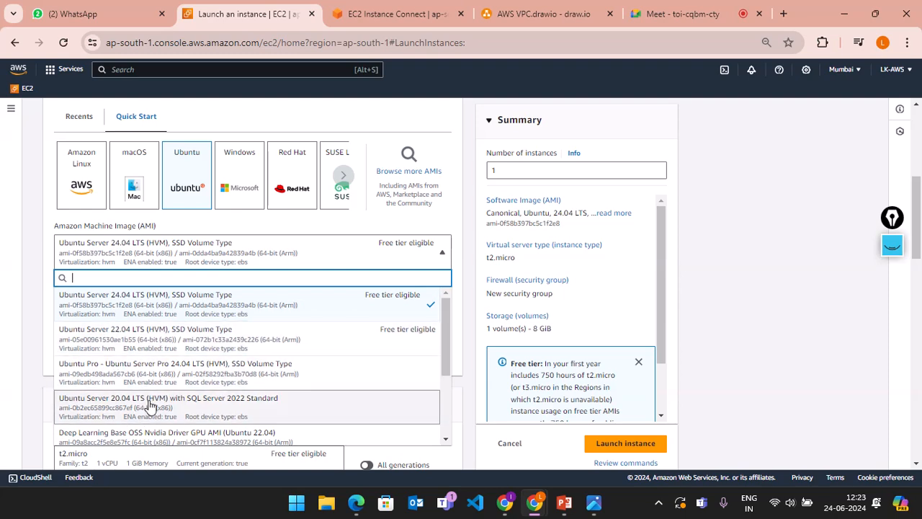
scroll(148, 404, "down", 2)
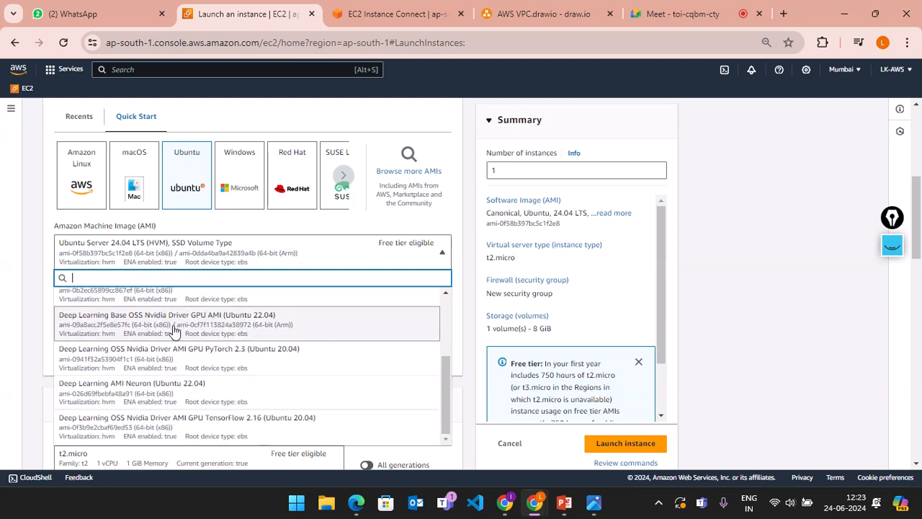
scroll(173, 331, "up", 1)
scroll(173, 331, "up", 3)
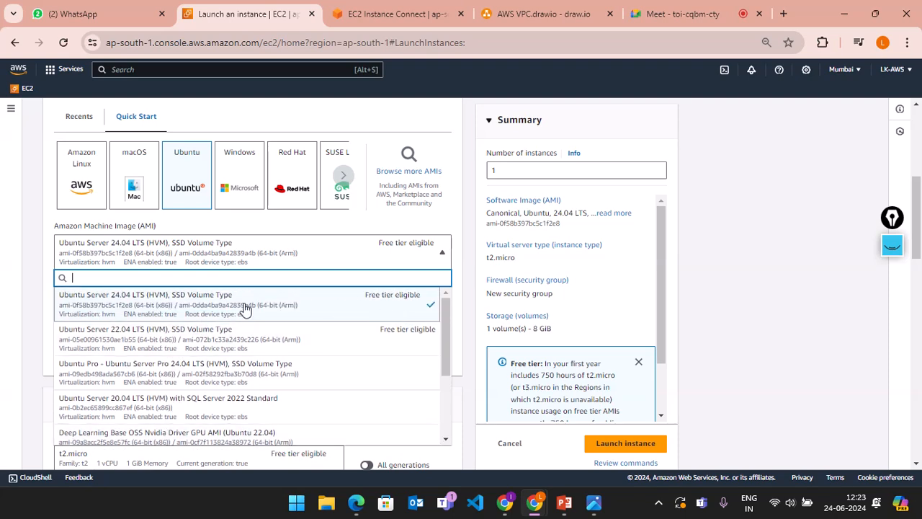
left_click(245, 308)
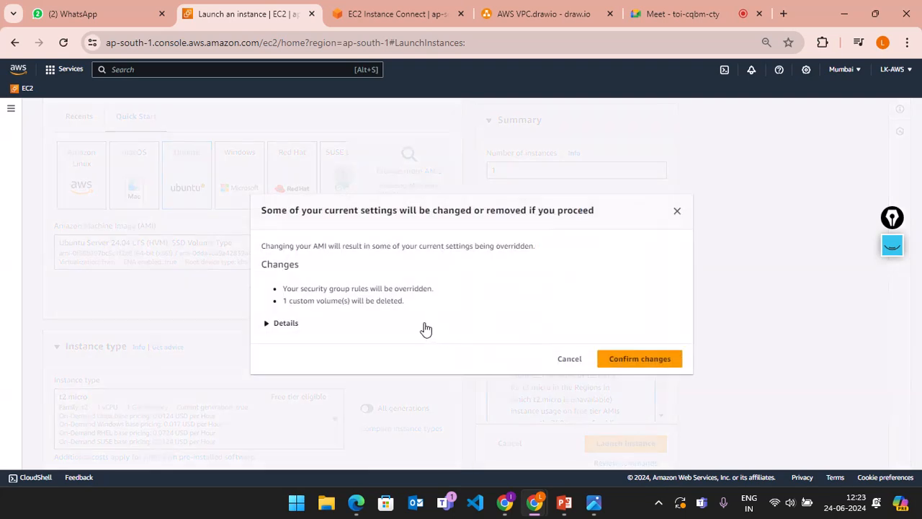
key("Escape")
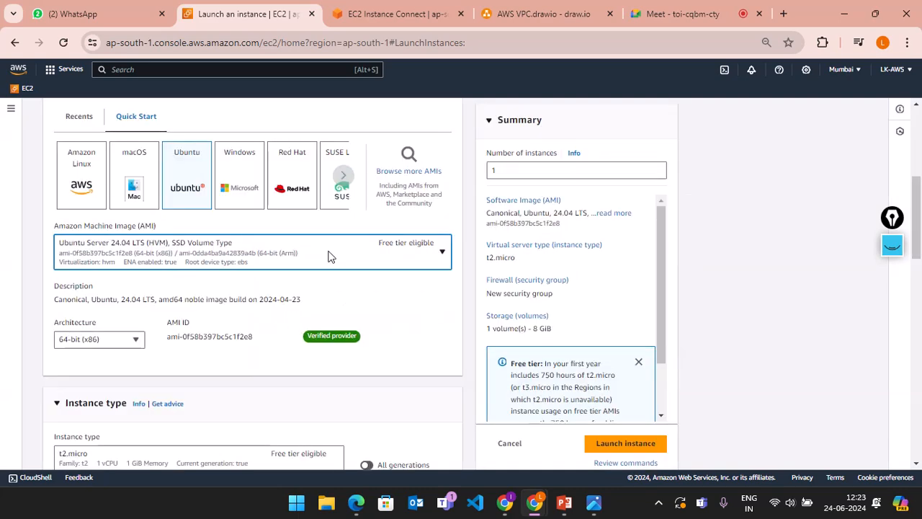
left_click(306, 259)
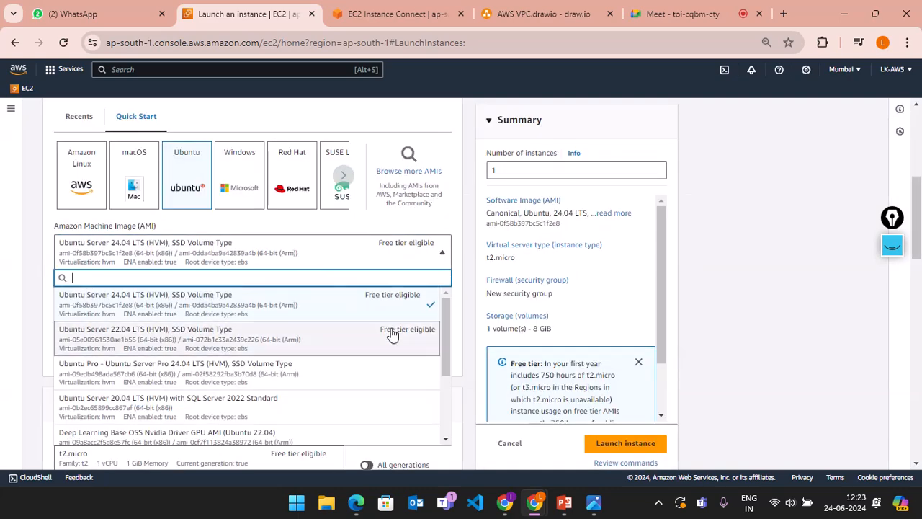
left_click(457, 319)
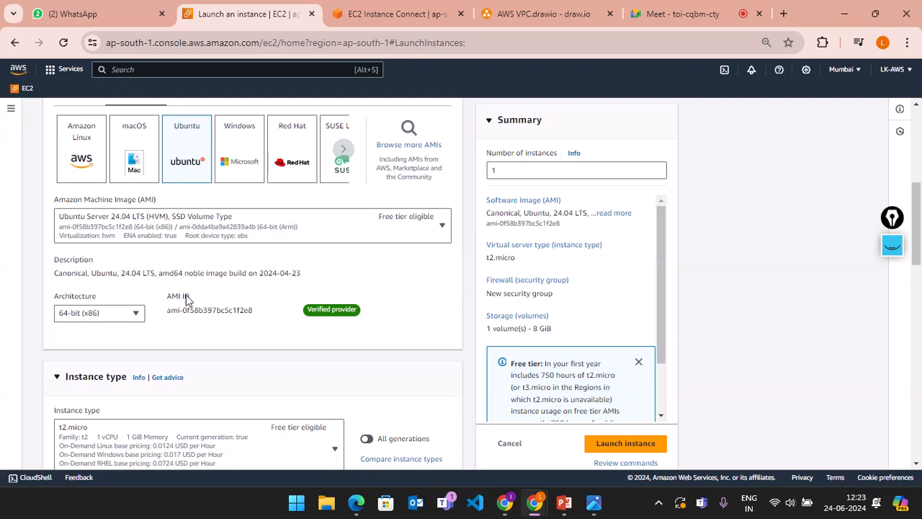
Step: Keep the 64-bit (x86) architecture, cancelling the attempted switch to 64-bit (Arm)
scroll(185, 295, "down", 1)
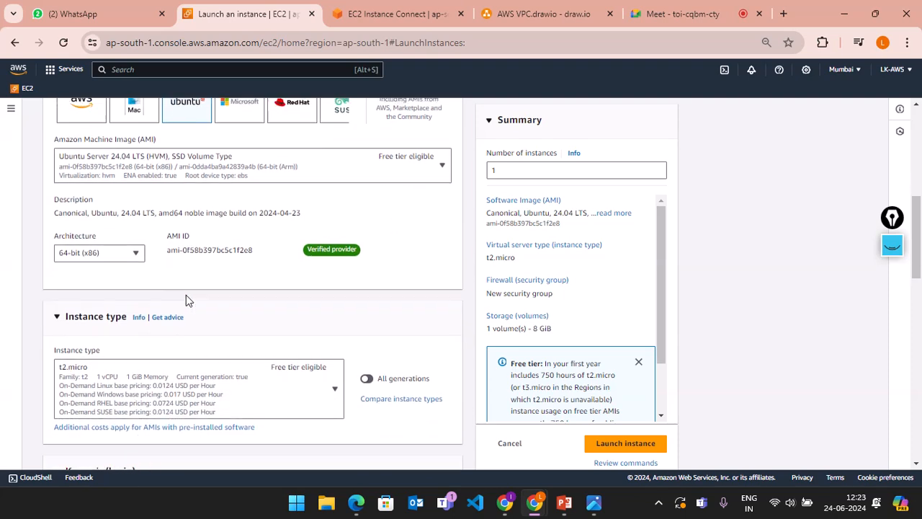
left_click(135, 250)
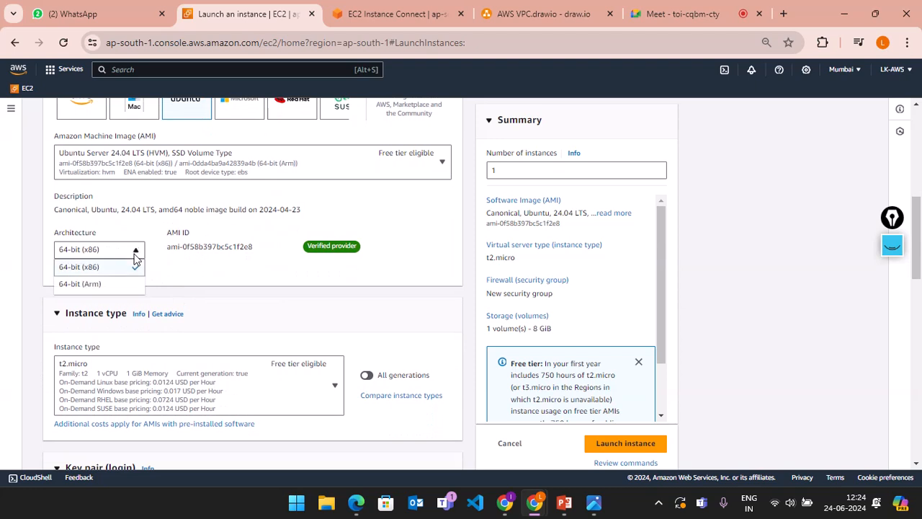
left_click(135, 256)
left_click(136, 256)
key("Down")
key("Return")
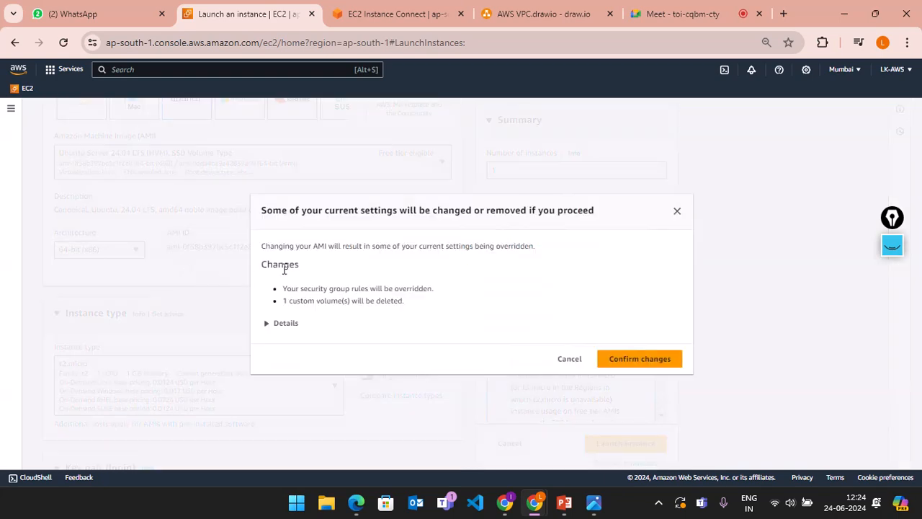
key("Escape")
scroll(202, 281, "down", 1)
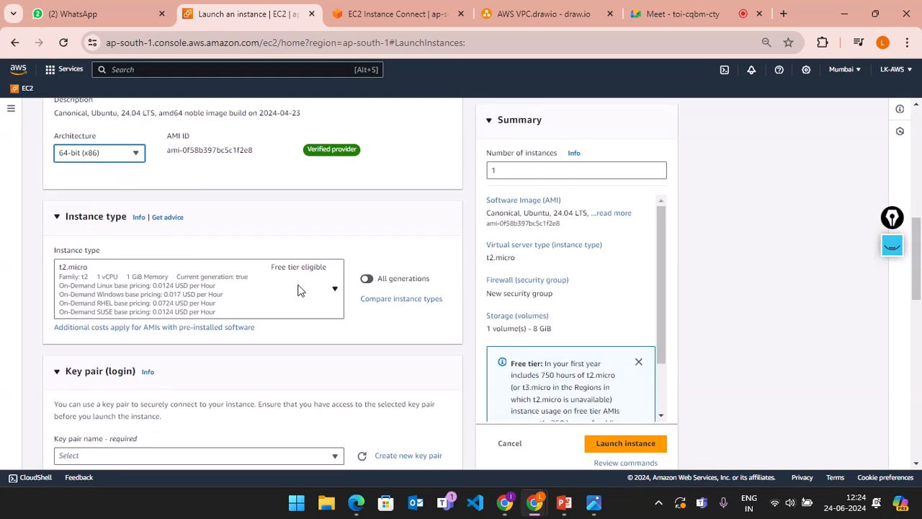
Step: Open the instance type list and step down through the t2 and t3 types to c5
left_click(331, 301)
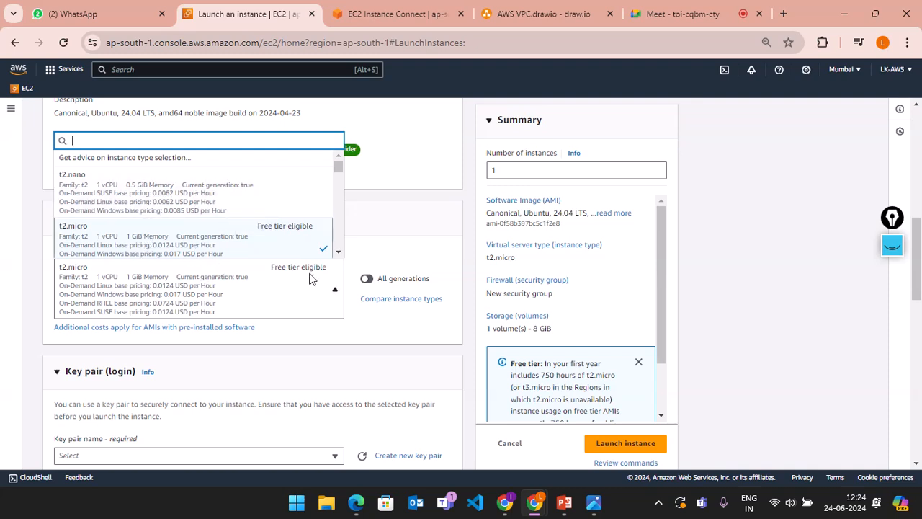
scroll(262, 228, "down", 1)
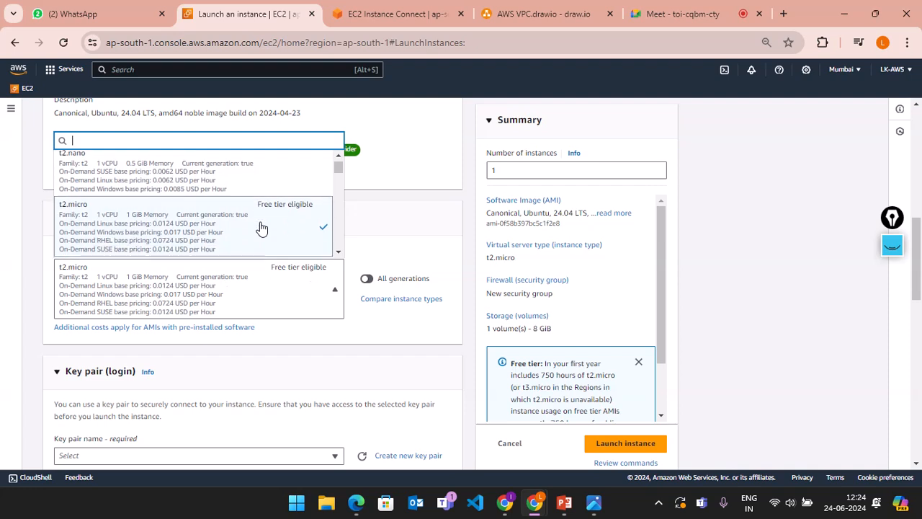
left_click(339, 253)
left_click(339, 253)
left_click(339, 253)
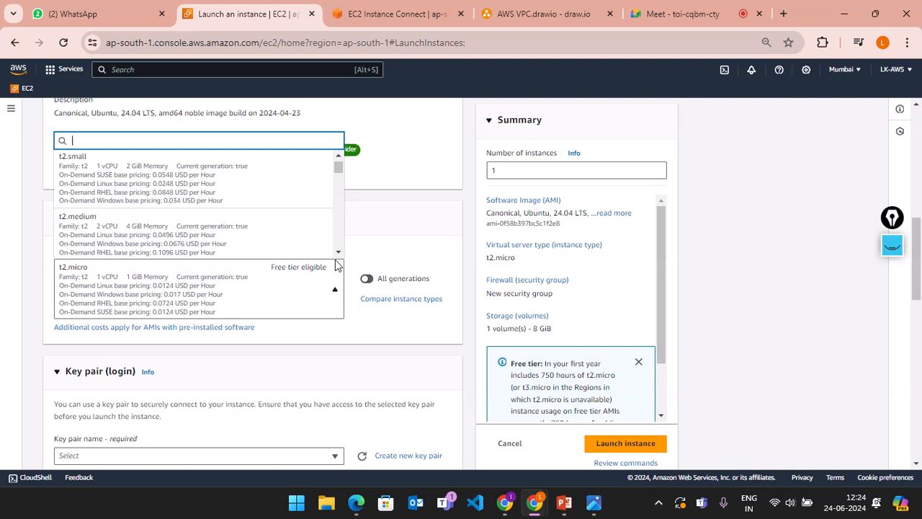
left_click(337, 253)
left_click(338, 253)
left_click(339, 254)
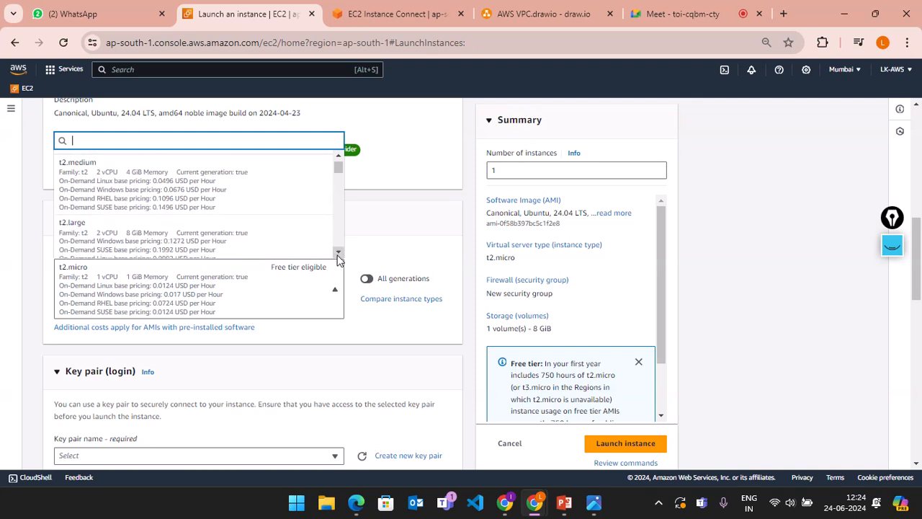
left_click(338, 254)
left_click(338, 254)
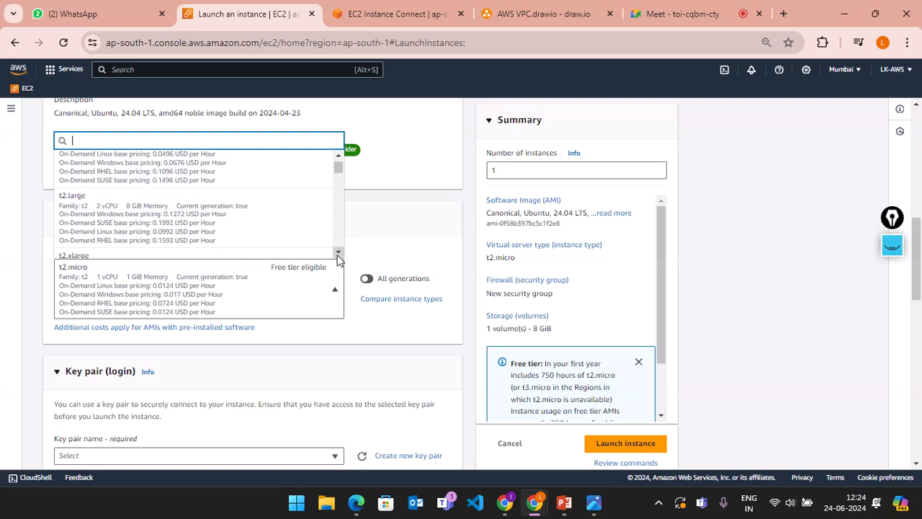
left_click(338, 253)
left_click(339, 253)
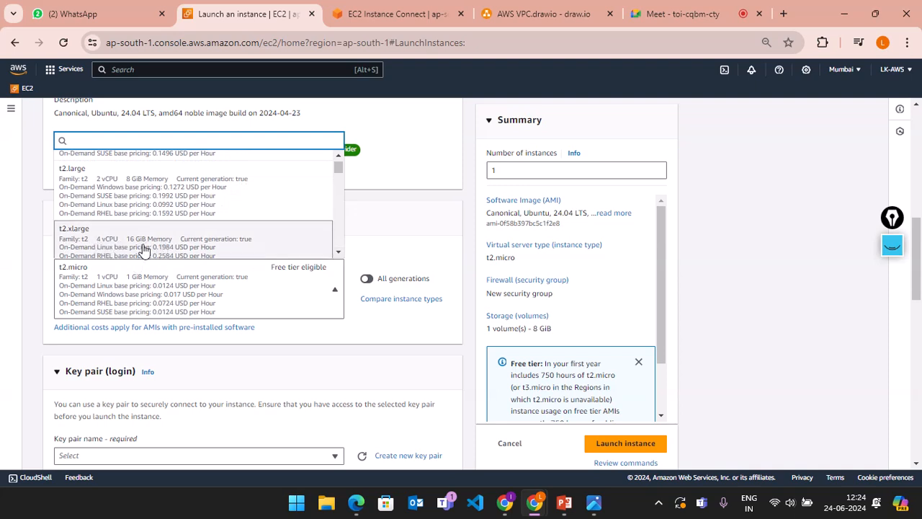
left_click(338, 254)
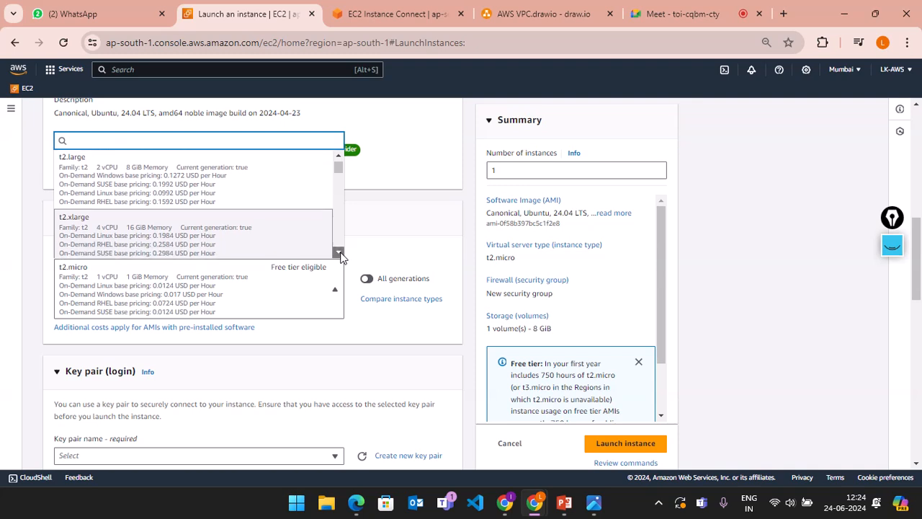
left_click(338, 254)
left_click(338, 253)
left_click(338, 253)
left_click(338, 254)
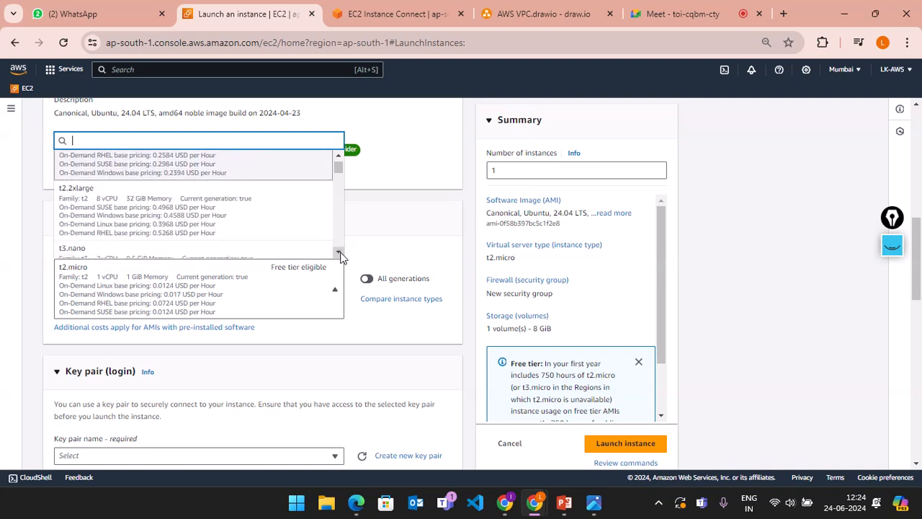
left_click(338, 253)
left_click(339, 253)
left_click(338, 254)
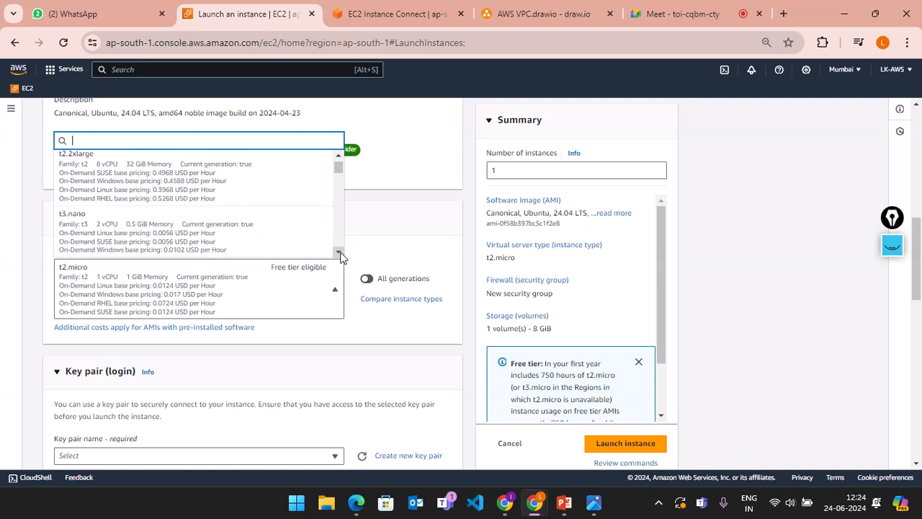
left_click(339, 253)
left_click(339, 253)
left_click(338, 253)
left_click(339, 253)
left_click(339, 254)
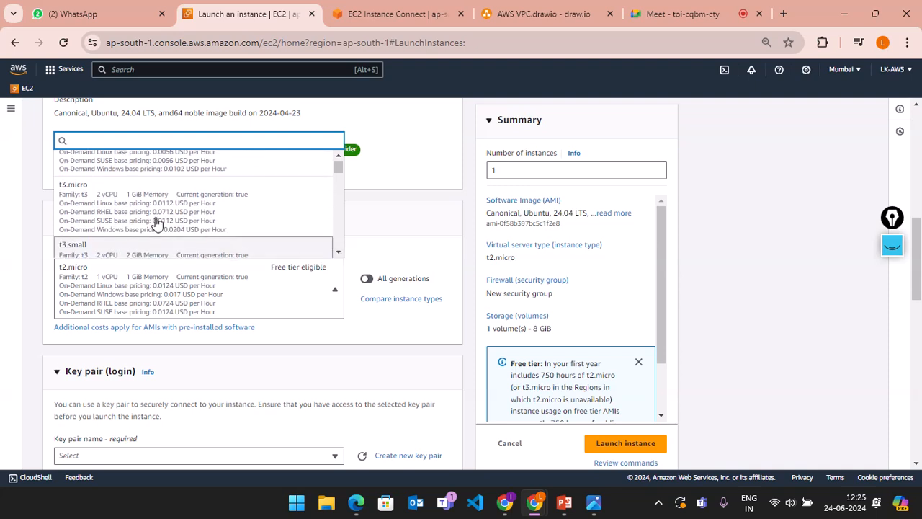
left_click(339, 254)
left_click(338, 253)
left_click(338, 253)
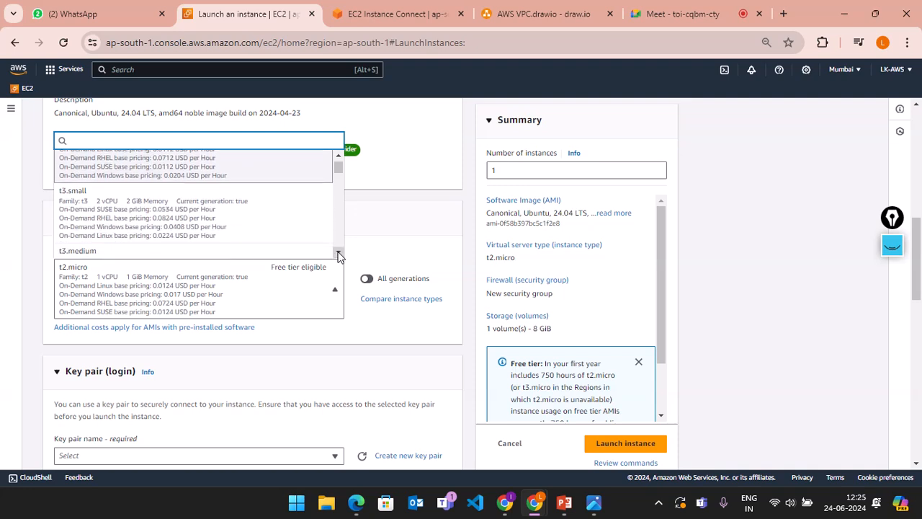
left_click(338, 254)
left_click(339, 253)
left_click(339, 253)
left_click(339, 254)
left_click(338, 253)
left_click(338, 254)
left_click(338, 254)
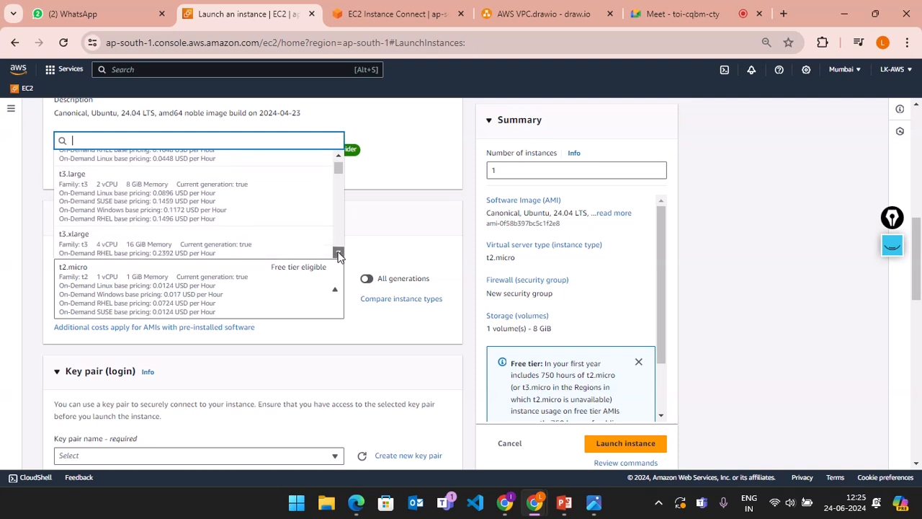
left_click(339, 253)
left_click(339, 254)
left_click(339, 253)
left_click(338, 254)
left_click(339, 253)
left_click(339, 253)
left_click(338, 254)
left_click(339, 253)
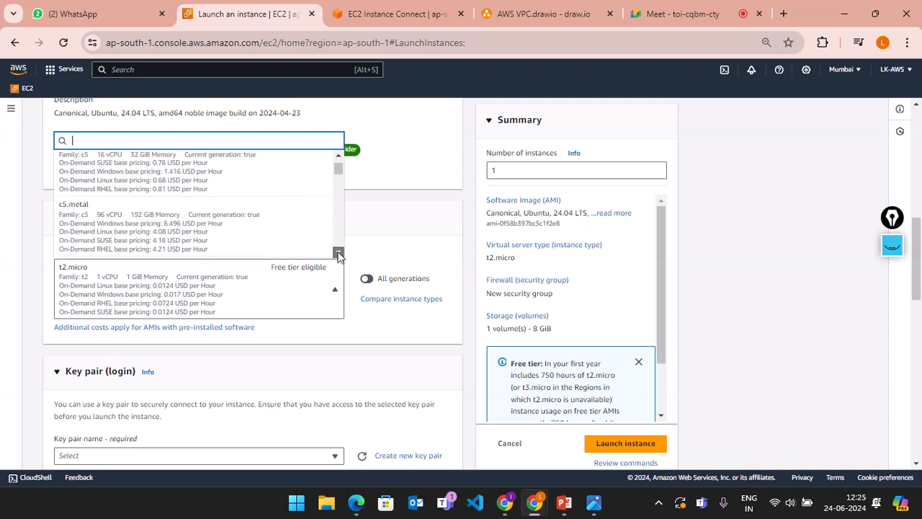
left_click(339, 253)
left_click(339, 253)
left_click(339, 253)
left_click(338, 254)
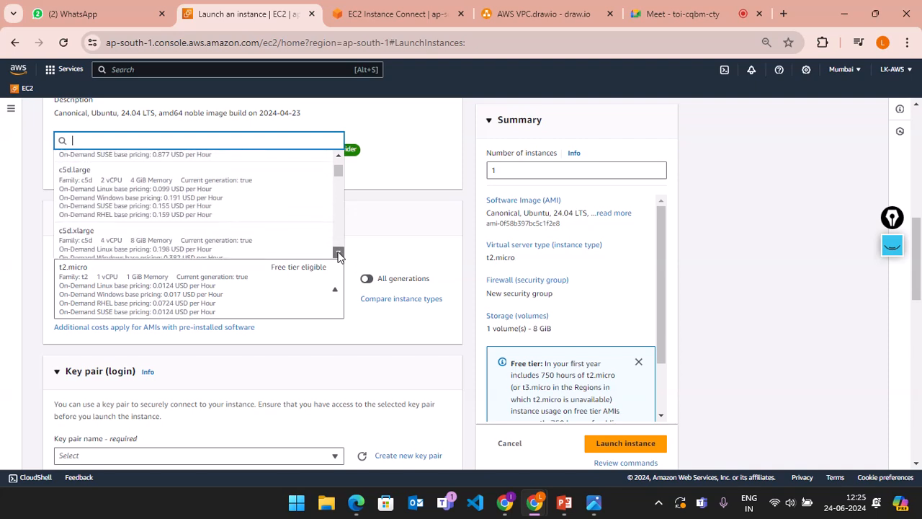
left_click(339, 254)
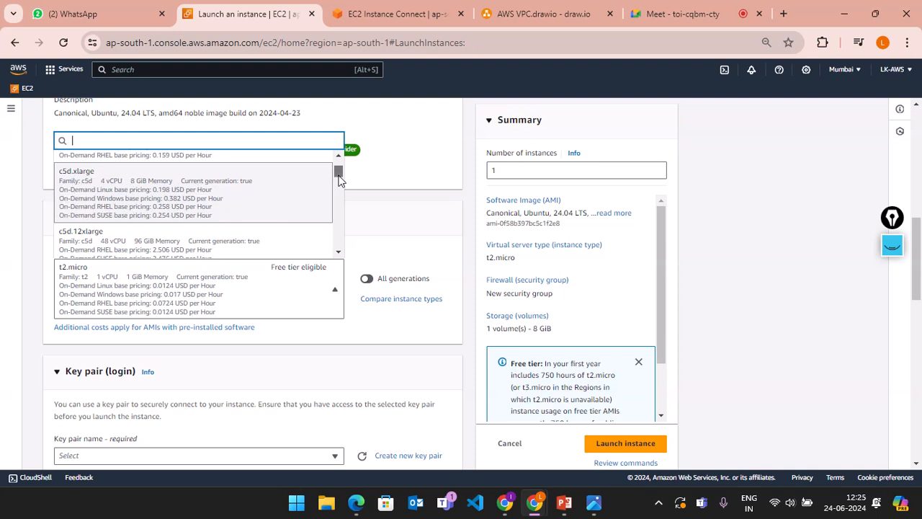
left_click_drag(337, 172, 338, 164)
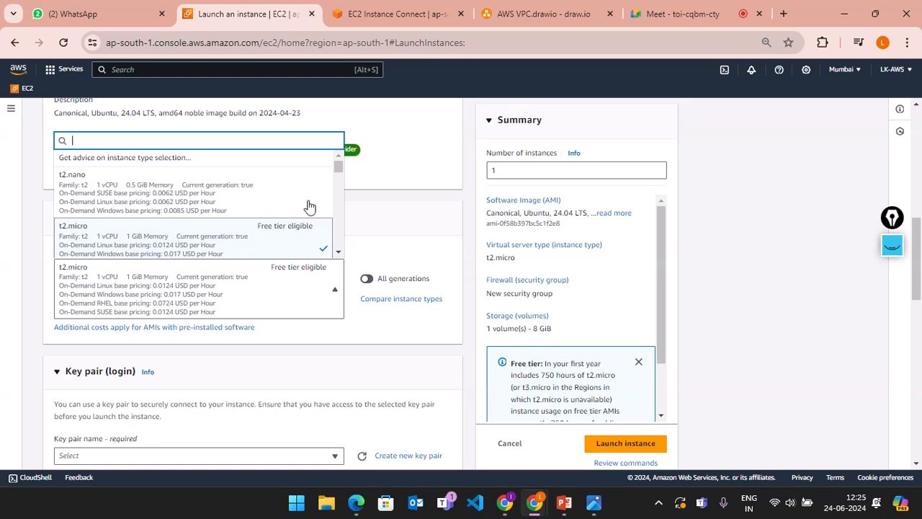
left_click_drag(340, 170, 339, 193)
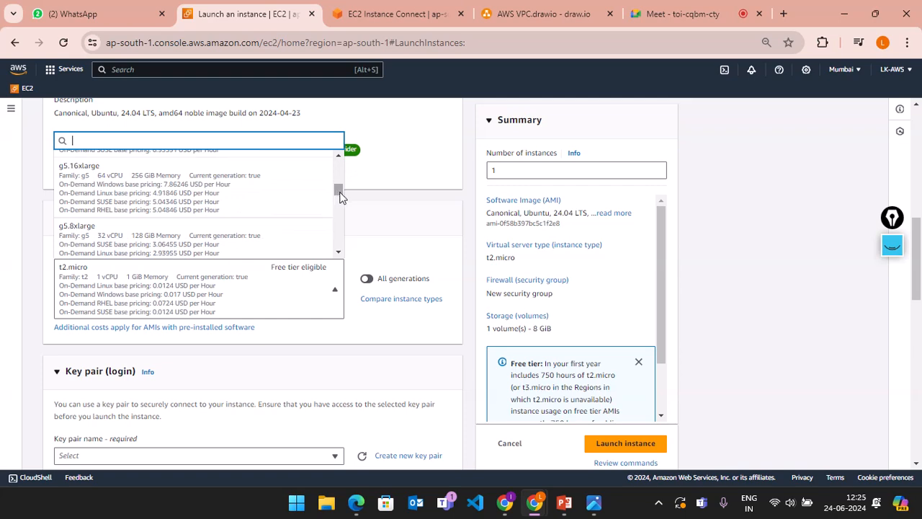
left_click_drag(342, 196, 339, 257)
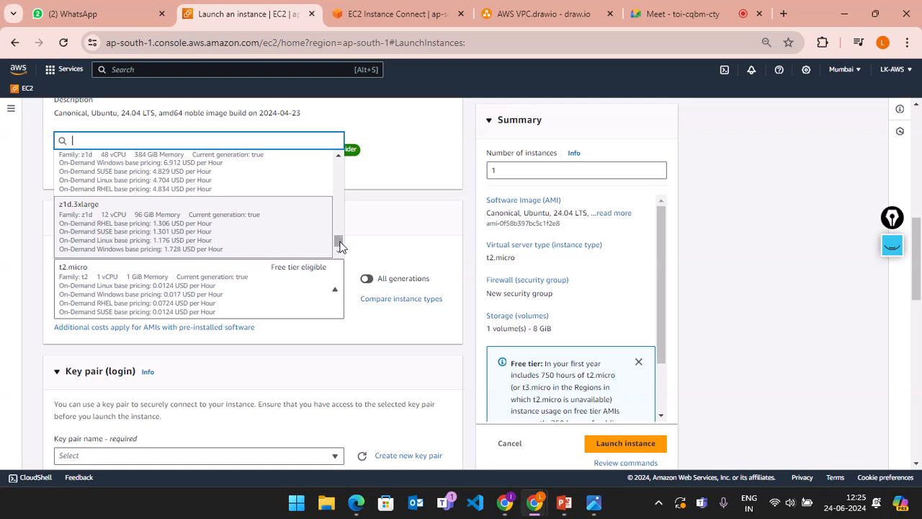
left_click_drag(336, 242, 341, 186)
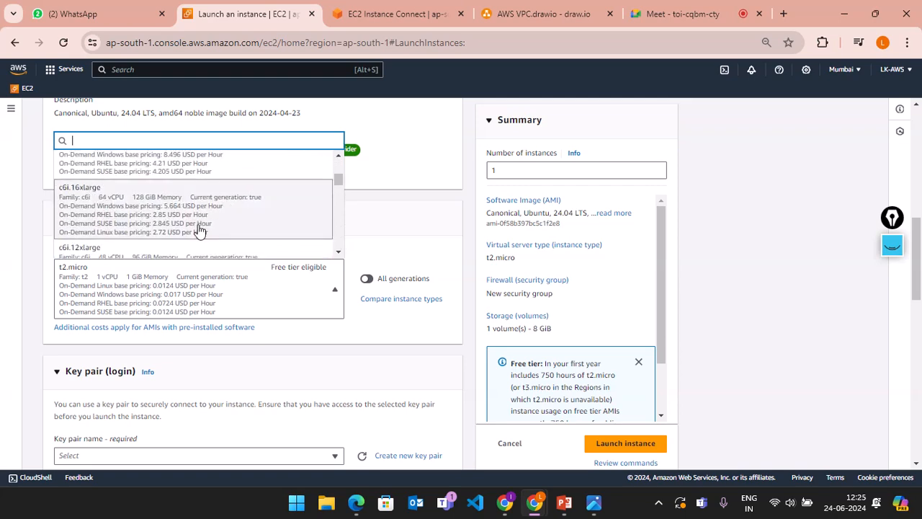
scroll(199, 231, "up", 5)
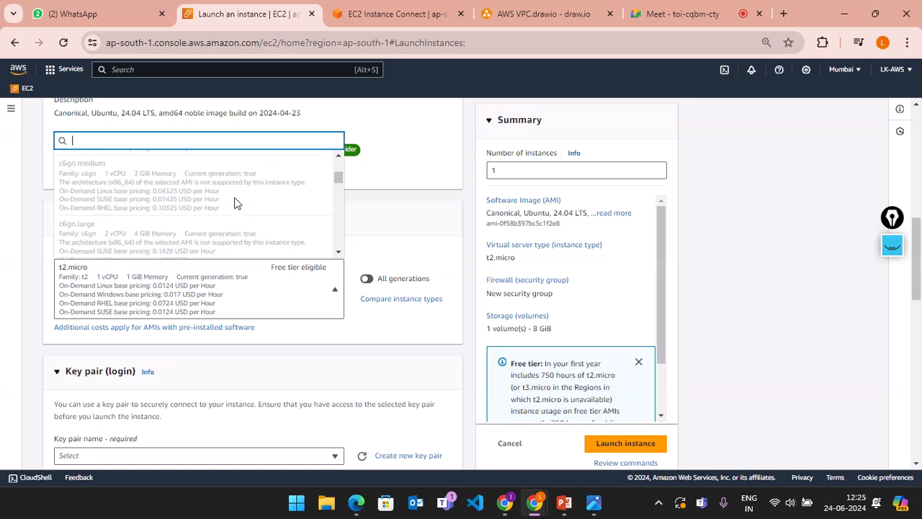
scroll(234, 203, "up", 5)
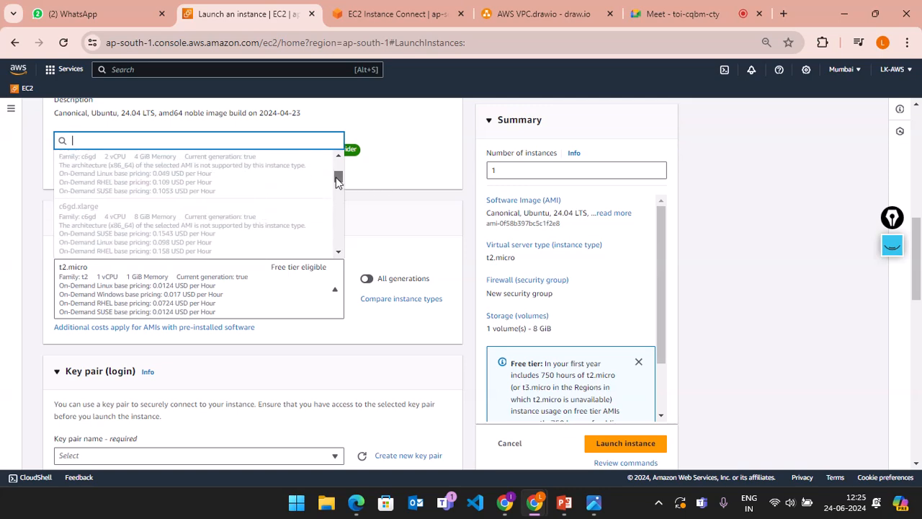
left_click_drag(338, 181, 337, 160)
scroll(205, 205, "down", 2)
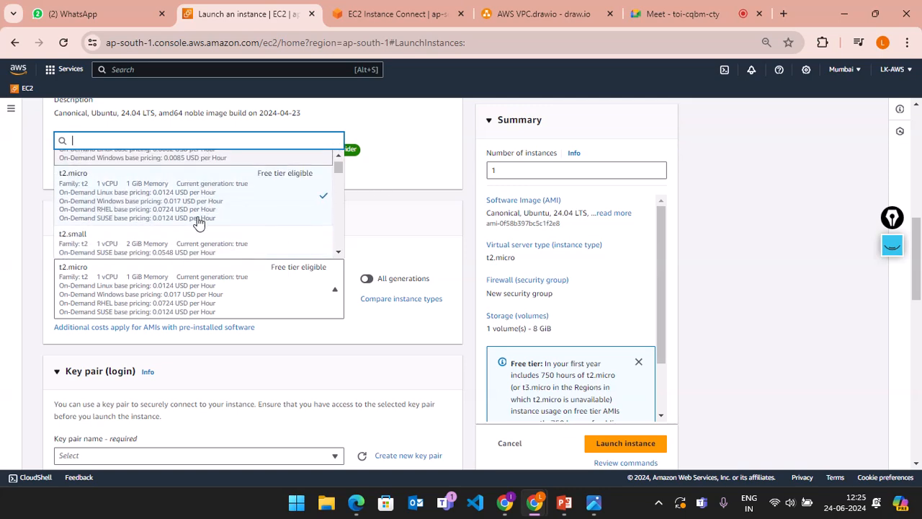
scroll(199, 223, "down", 3)
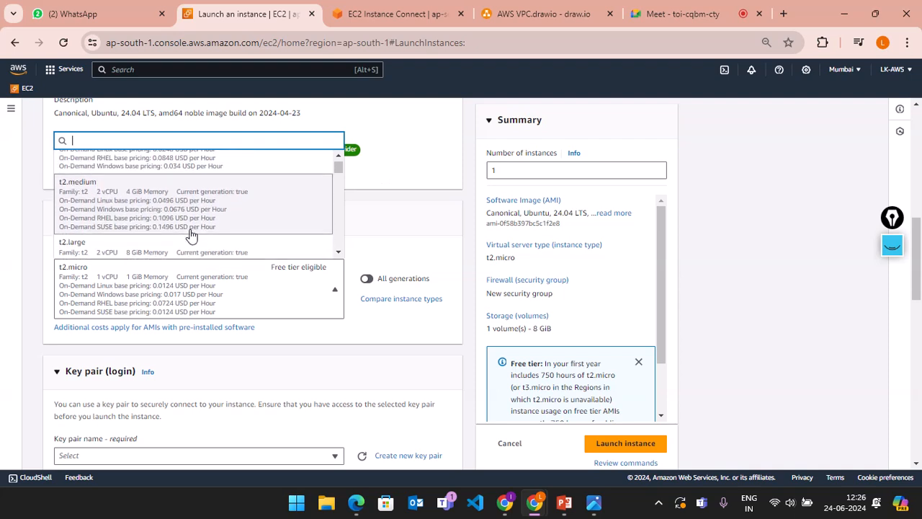
scroll(191, 236, "down", 1)
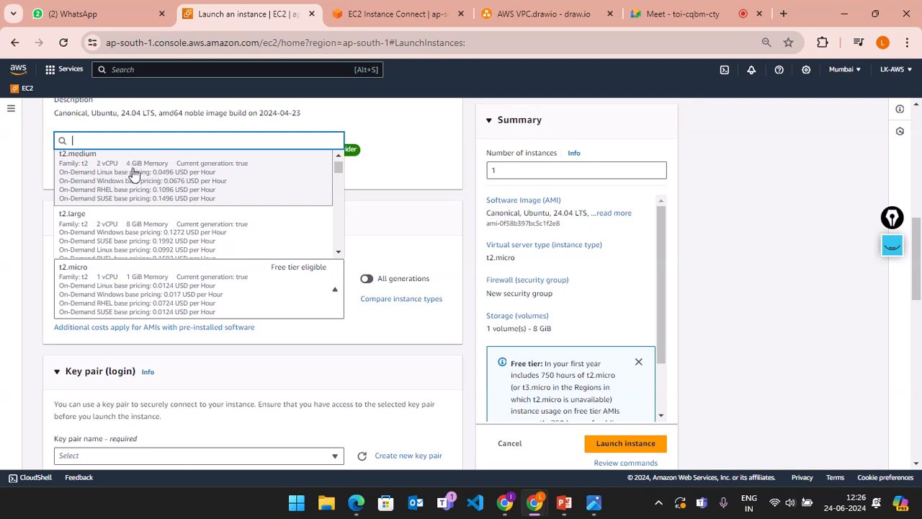
Step: Replace the briefly chosen t2.medium instance type with t2.micro
left_click(166, 186)
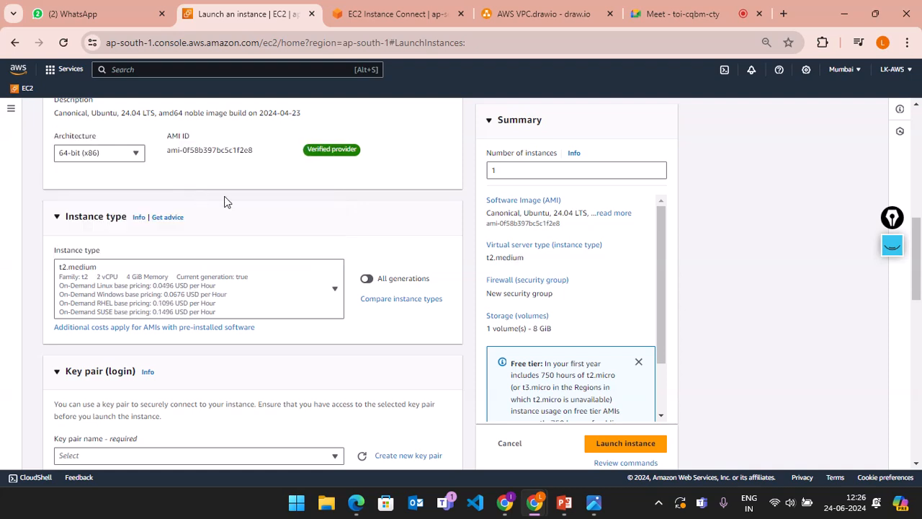
left_click(335, 292)
left_click_drag(333, 247, 337, 166)
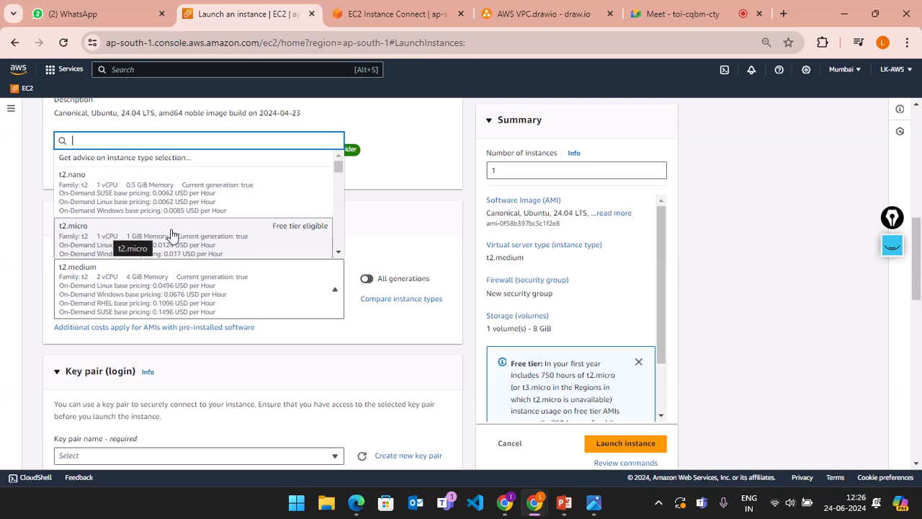
left_click(215, 237)
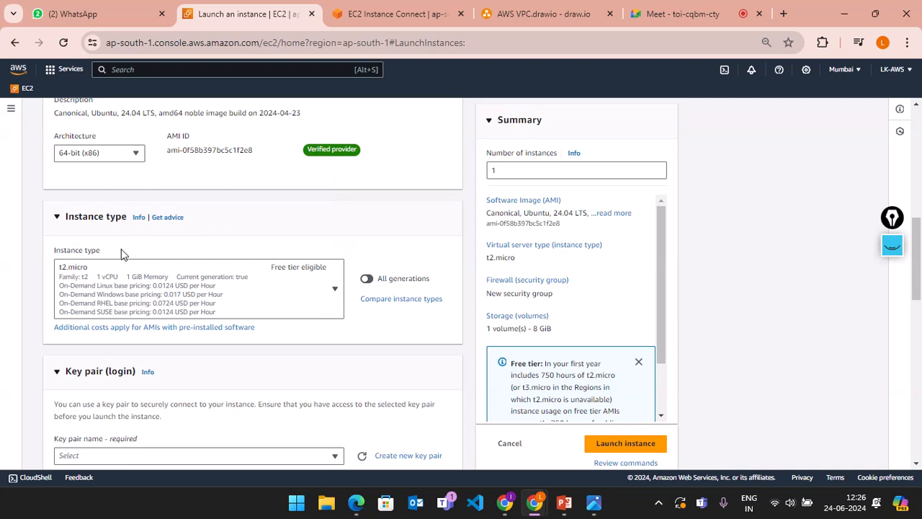
left_click_drag(121, 252, 43, 253)
scroll(253, 351, "down", 2)
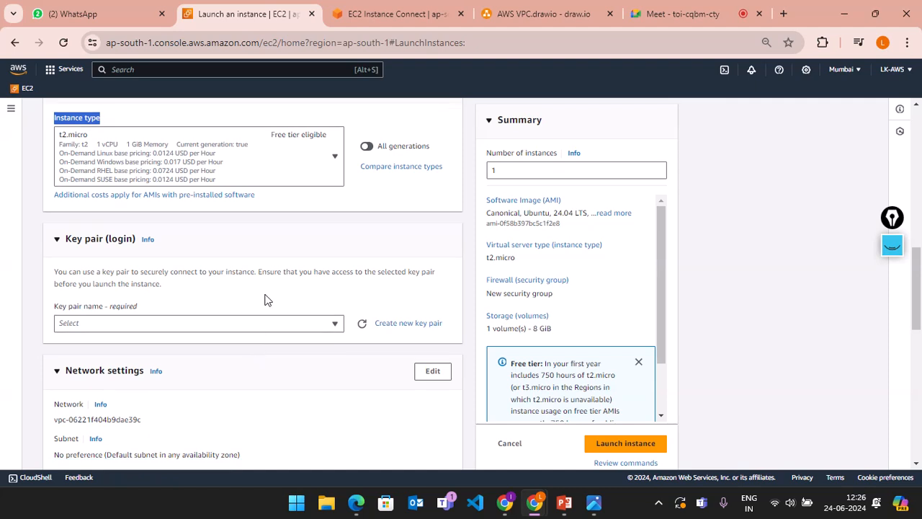
left_click_drag(182, 250, 72, 243)
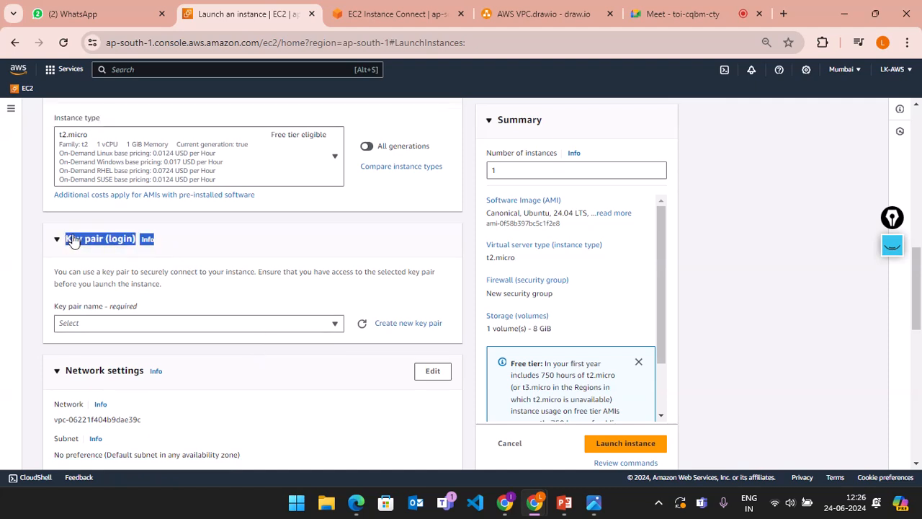
left_click(892, 245)
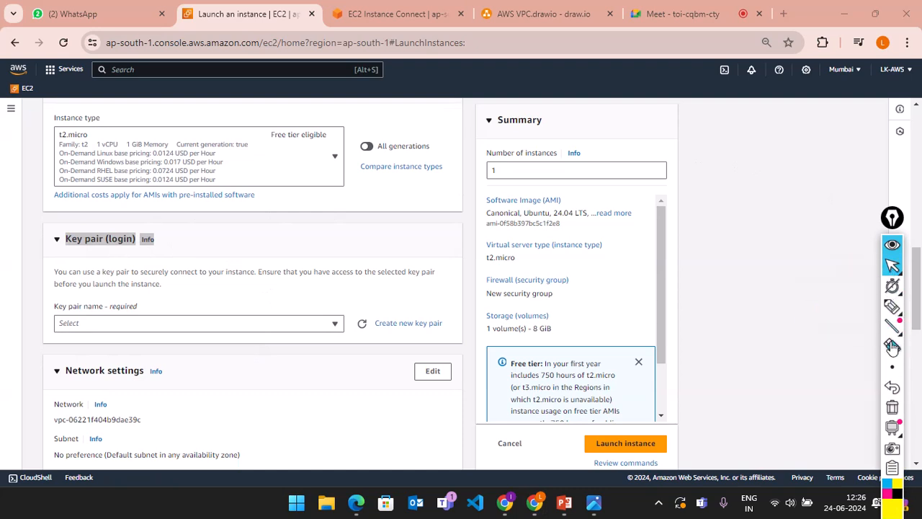
left_click(892, 312)
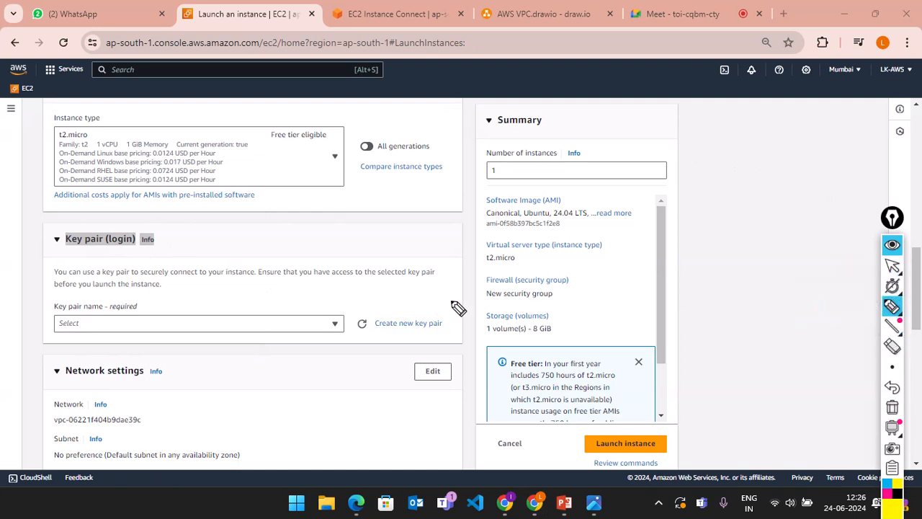
mouse_move(451, 300)
left_mouse_down()
mouse_move(371, 289)
mouse_move(349, 330)
mouse_move(449, 354)
mouse_move(455, 310)
mouse_move(446, 305)
left_mouse_up()
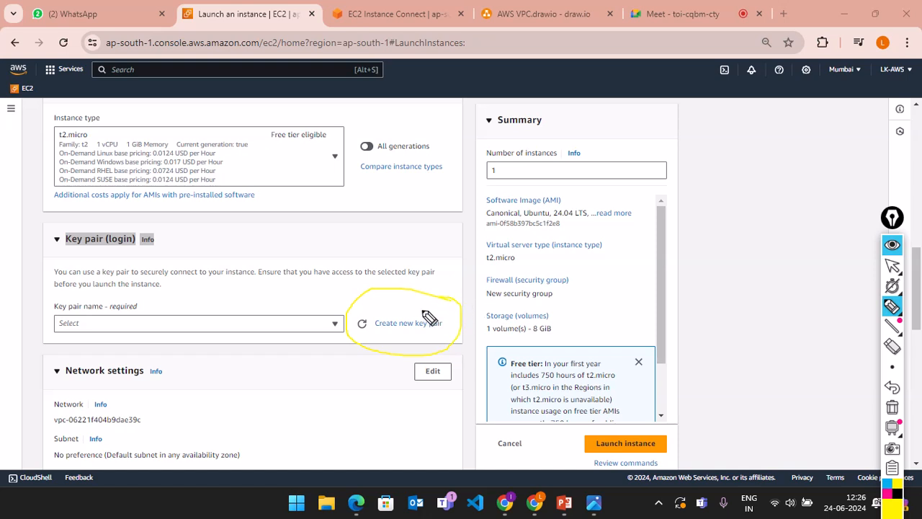
left_click_drag(336, 284, 388, 303)
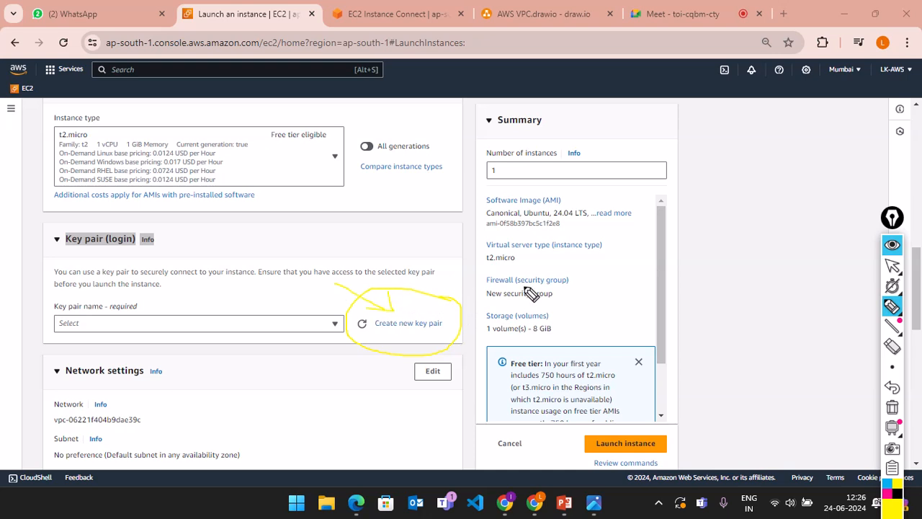
mouse_move(892, 268)
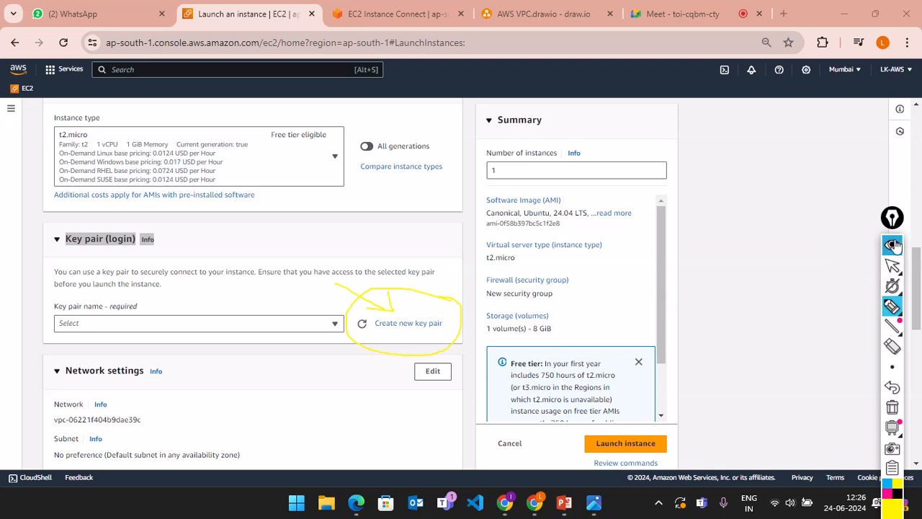
left_click(893, 248)
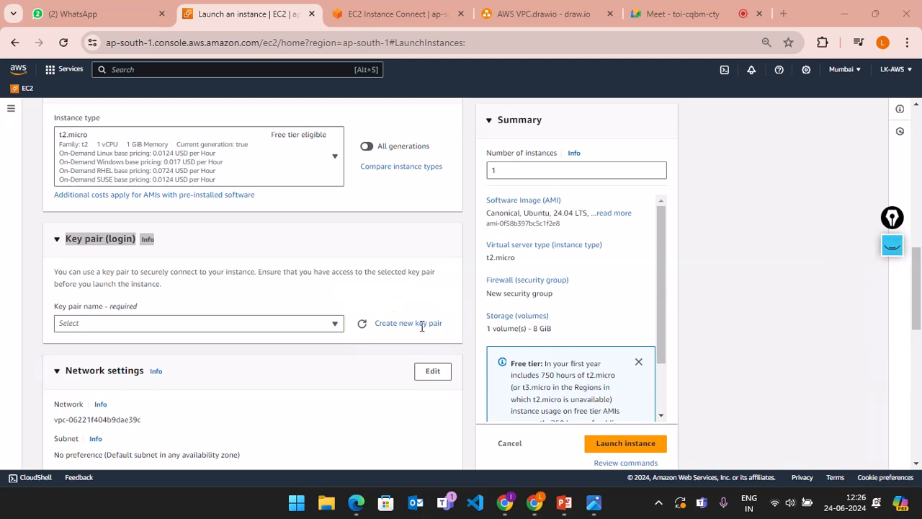
left_click_drag(389, 335, 450, 337)
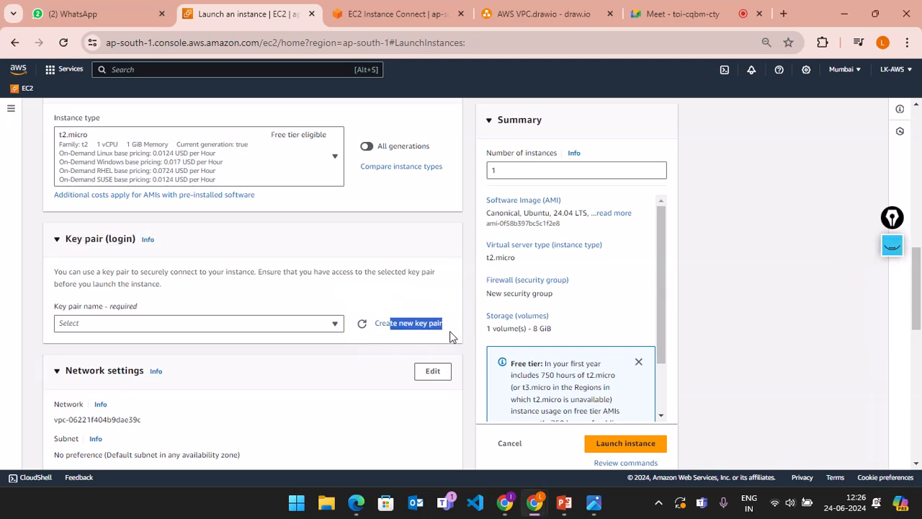
left_click(380, 337)
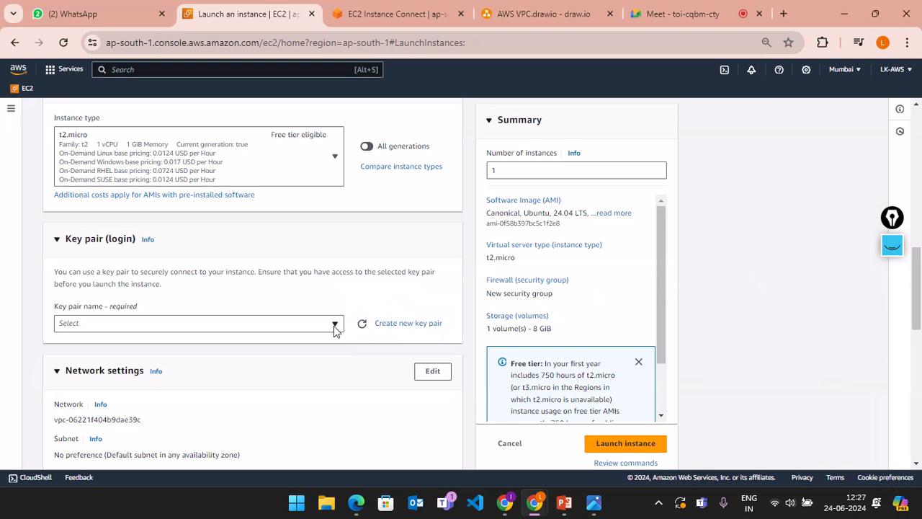
left_click(335, 327)
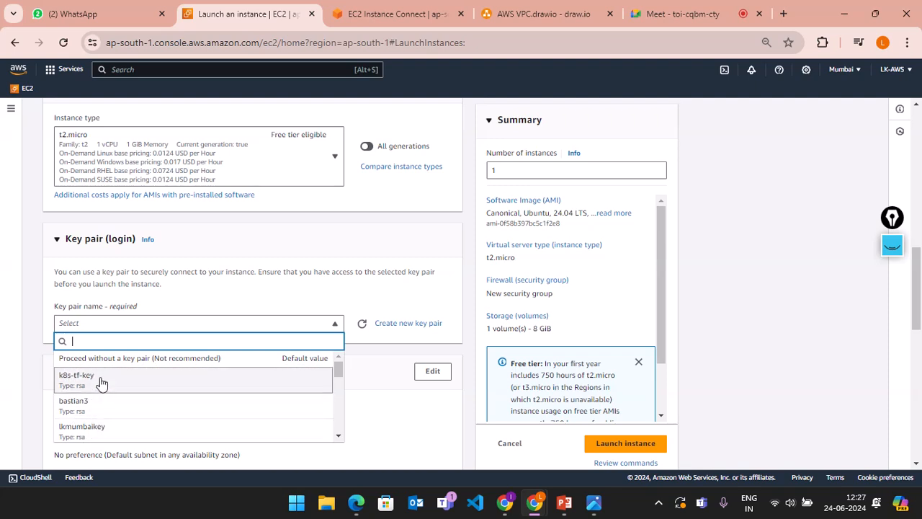
left_click(345, 303)
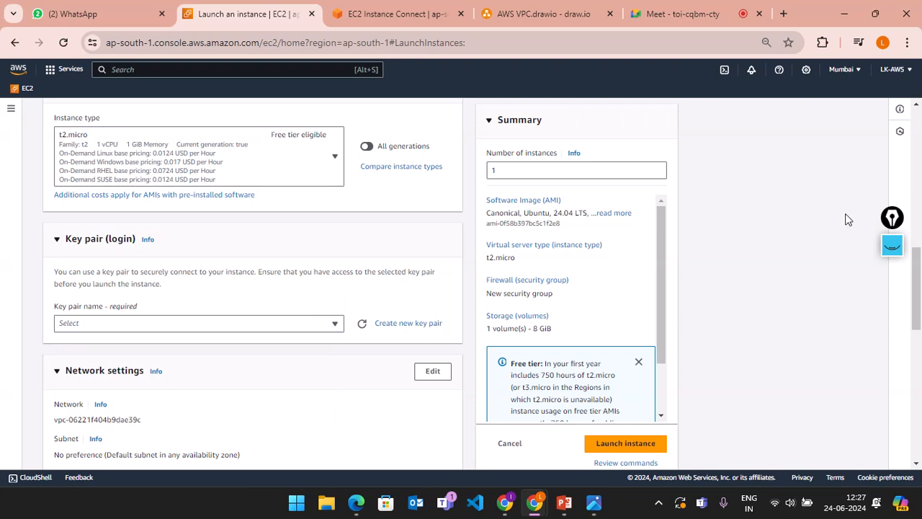
scroll(438, 338, "down", 1)
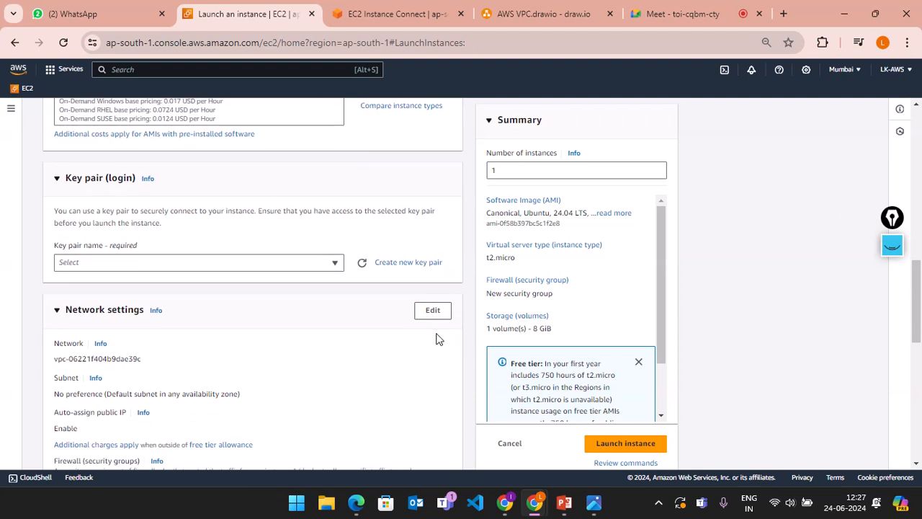
left_click(892, 243)
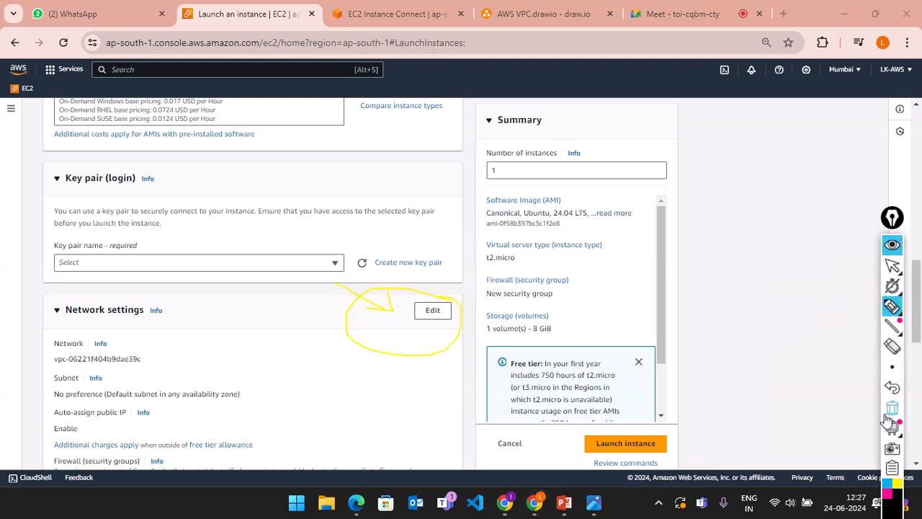
left_click(888, 417)
left_click(892, 243)
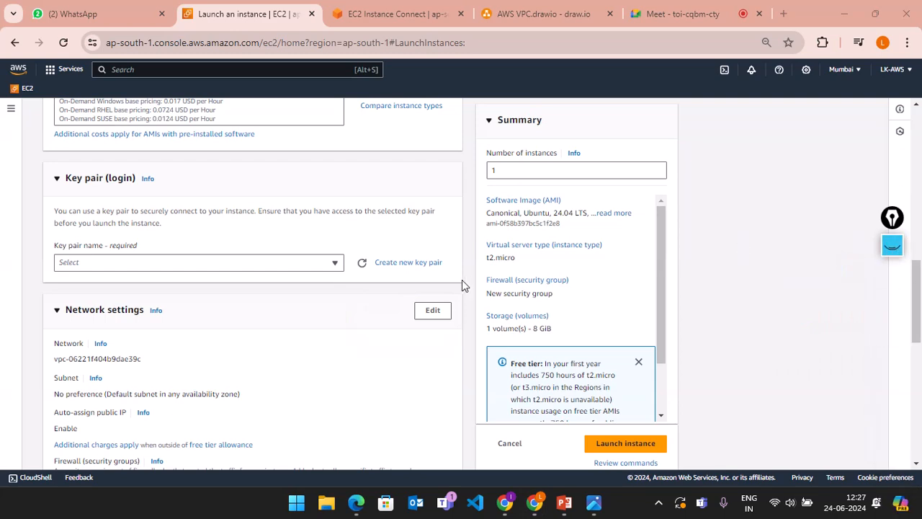
Step: Start a new key pair and name it myinstance1_key
left_click(428, 264)
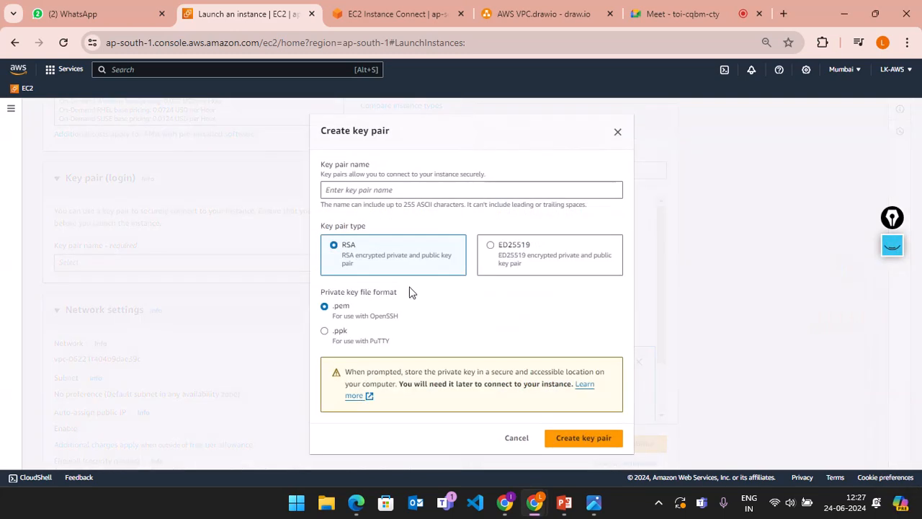
left_click(376, 188)
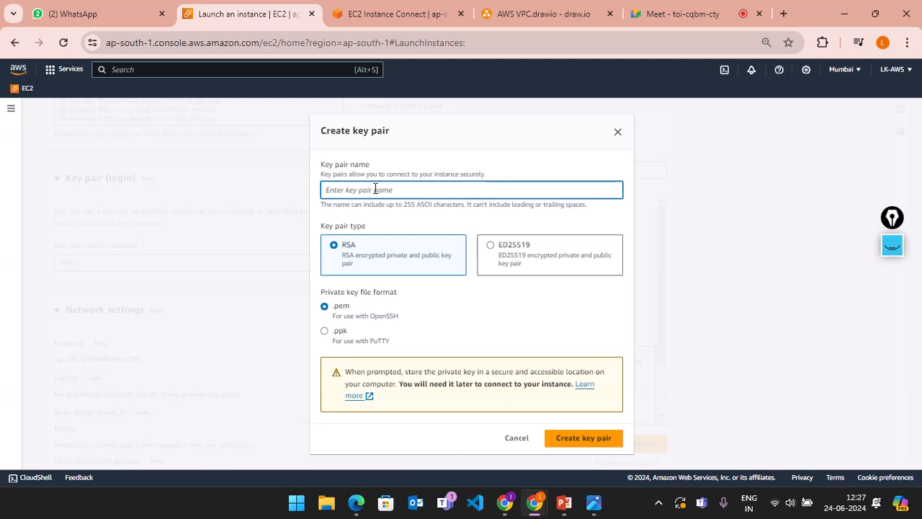
type("myinstance1_key")
left_click_drag(403, 189, 319, 190)
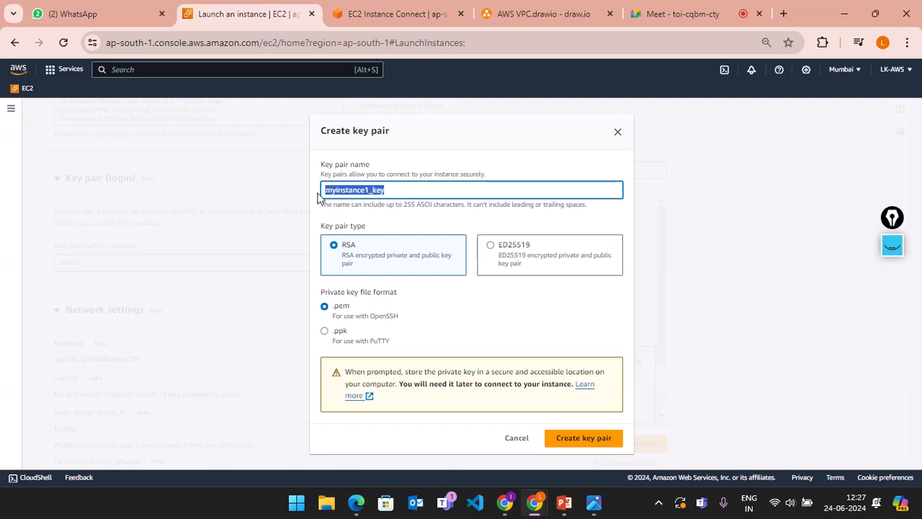
left_click(400, 191)
left_click_drag(396, 191, 319, 195)
left_click(396, 192)
left_click_drag(395, 193, 319, 198)
left_click(435, 187)
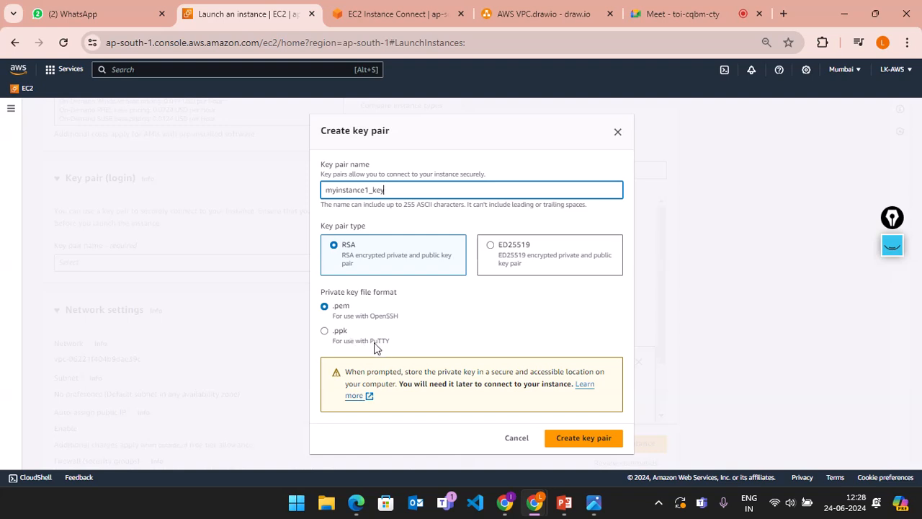
Step: Keep RSA with .pem format and create the key pair, downloading its private key
left_click_drag(400, 346, 372, 346)
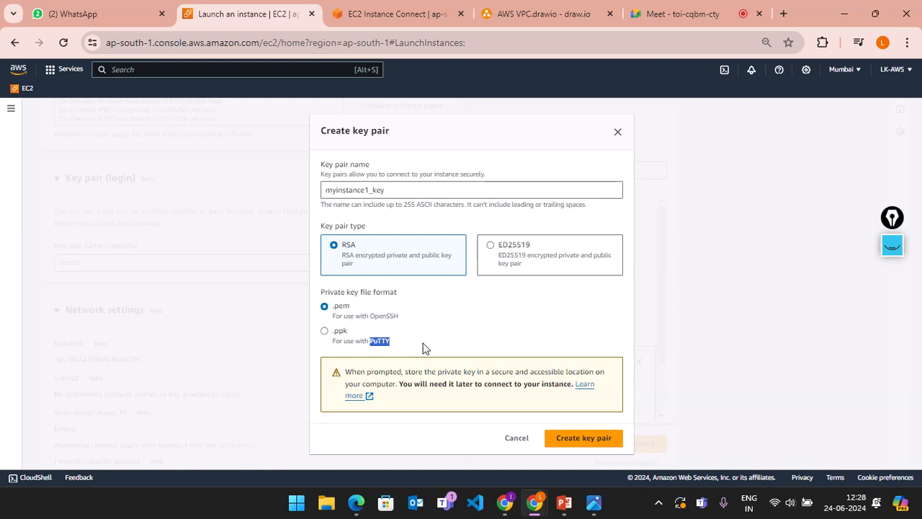
left_click(402, 348)
left_click(400, 324)
left_click_drag(401, 317, 378, 321)
left_click(400, 323)
left_click(569, 439)
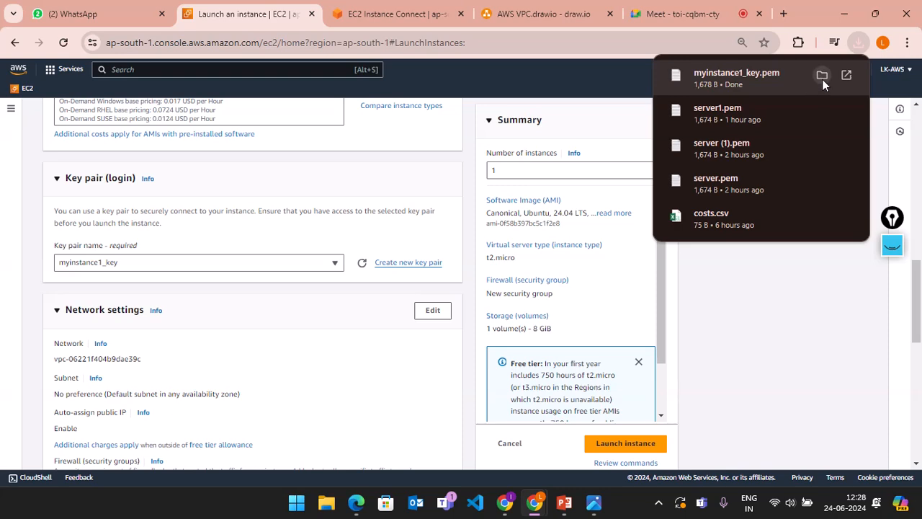
Step: Reveal the downloaded myinstance1_key.pem in File Explorer from Chrome's downloads panel
left_click(821, 75)
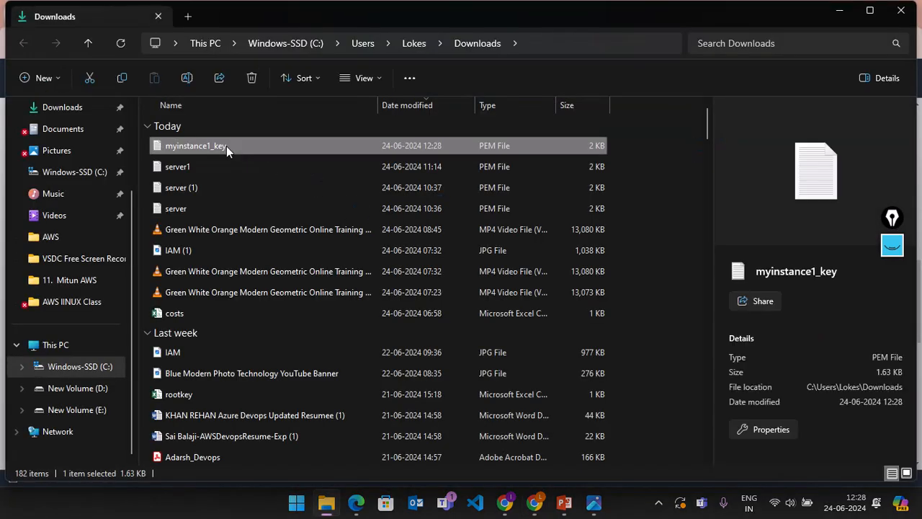
Step: Open myinstance1_key in Notepad, scroll through the RSA private key, then minimize Notepad
double_click(285, 147)
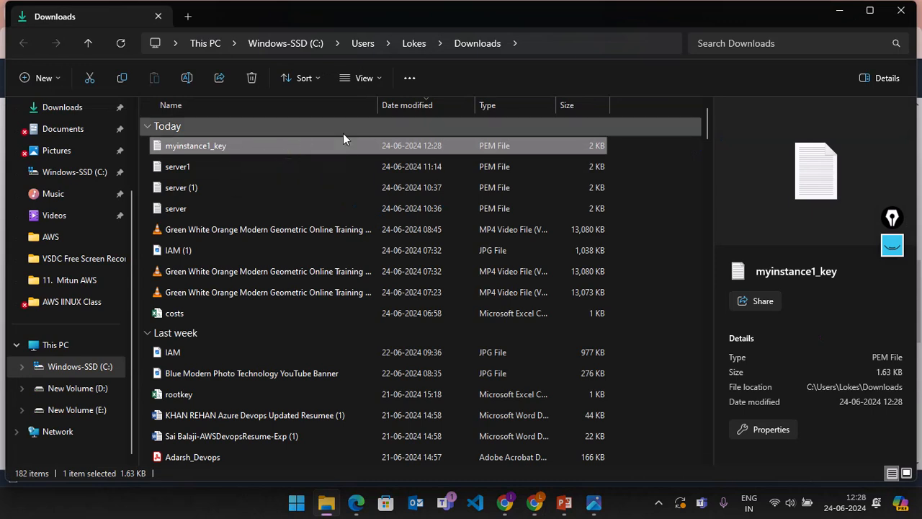
double_click(260, 143)
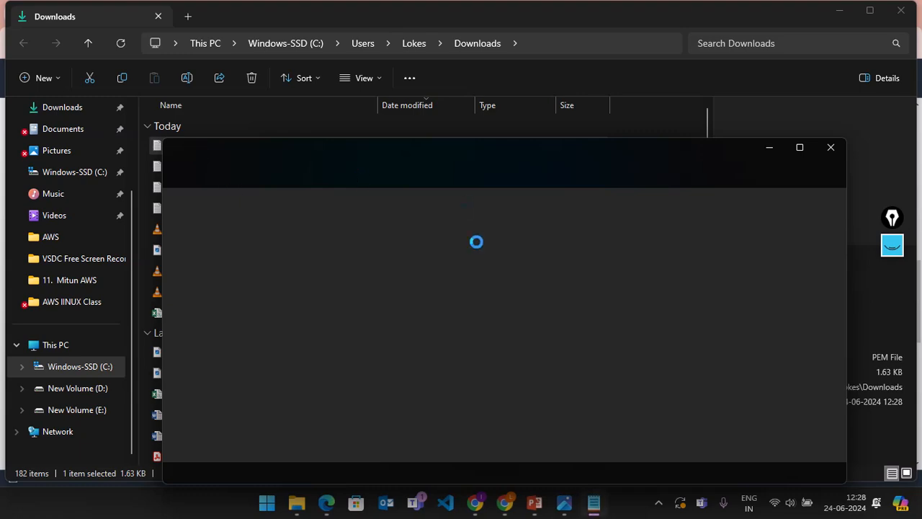
scroll(490, 345, "down", 2)
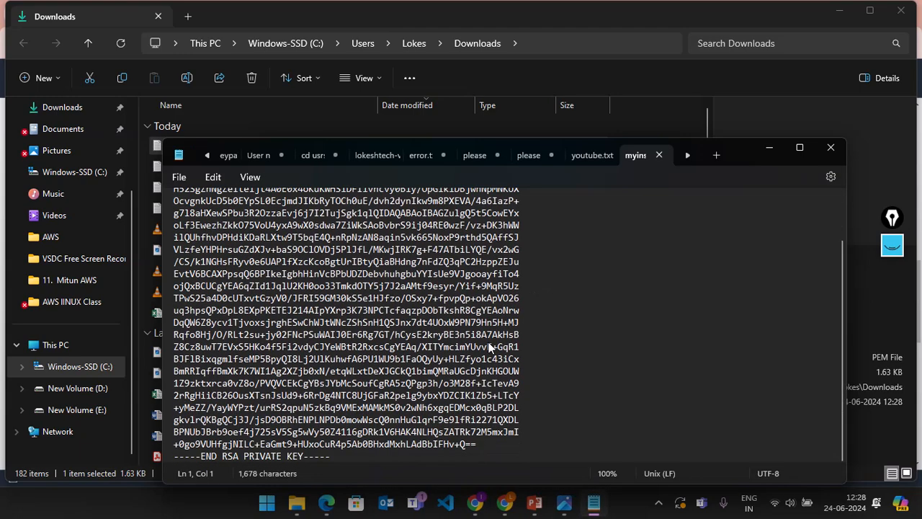
scroll(490, 347, "up", 2)
scroll(490, 348, "down", 3)
scroll(490, 348, "up", 2)
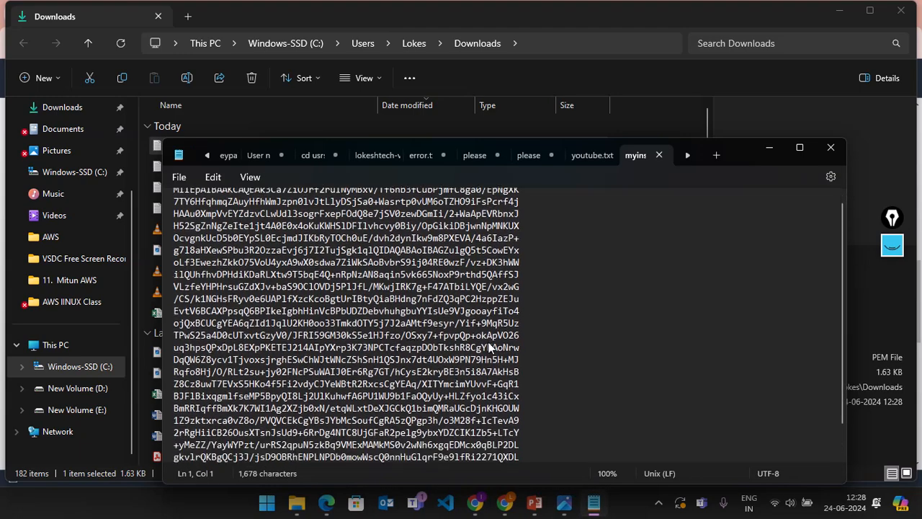
scroll(490, 347, "down", 2)
scroll(490, 347, "up", 2)
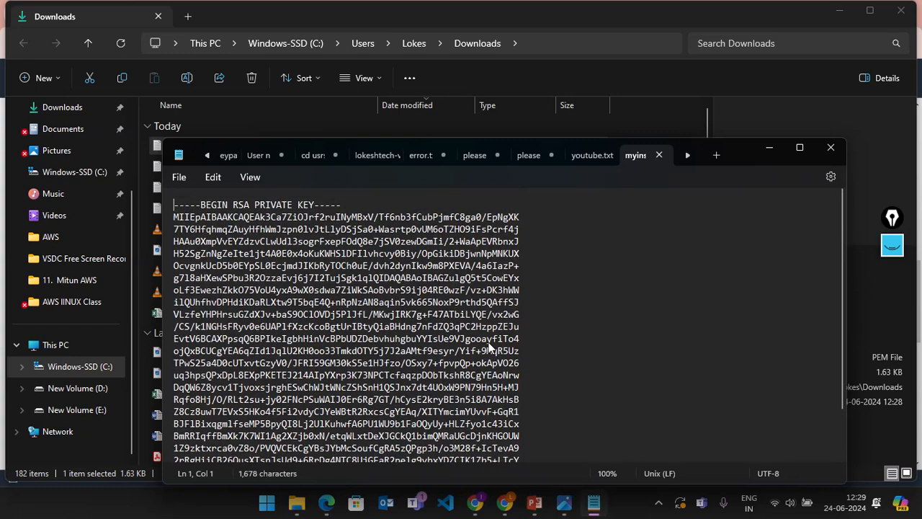
scroll(490, 347, "down", 2)
scroll(490, 347, "up", 1)
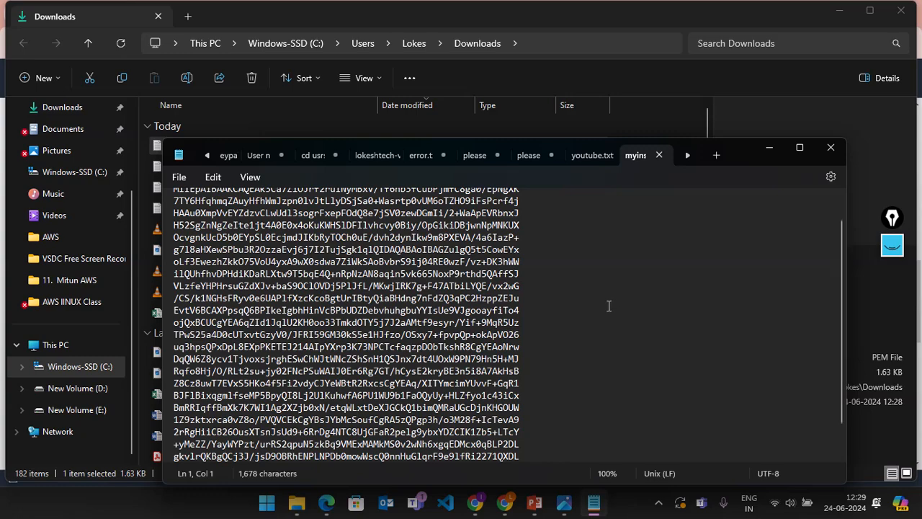
scroll(593, 314, "down", 1)
scroll(594, 314, "up", 2)
scroll(593, 314, "down", 2)
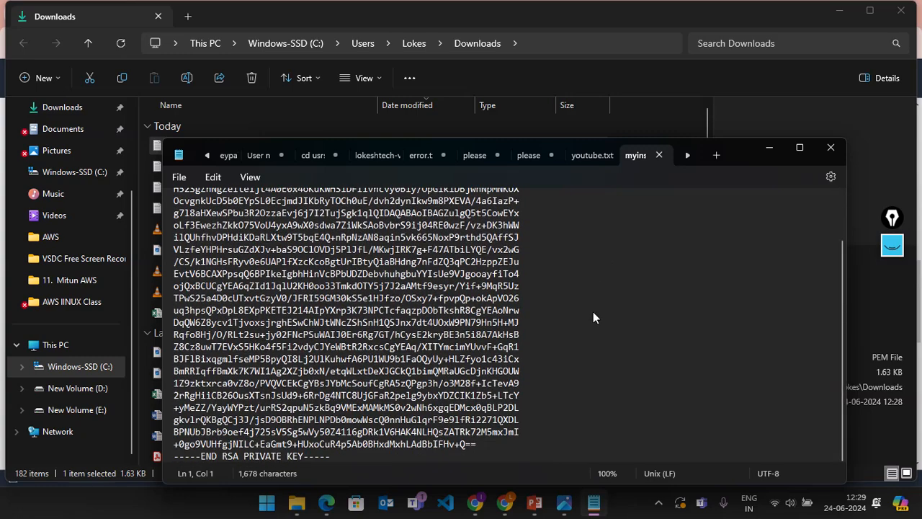
scroll(593, 314, "up", 2)
scroll(592, 314, "down", 2)
scroll(592, 314, "up", 2)
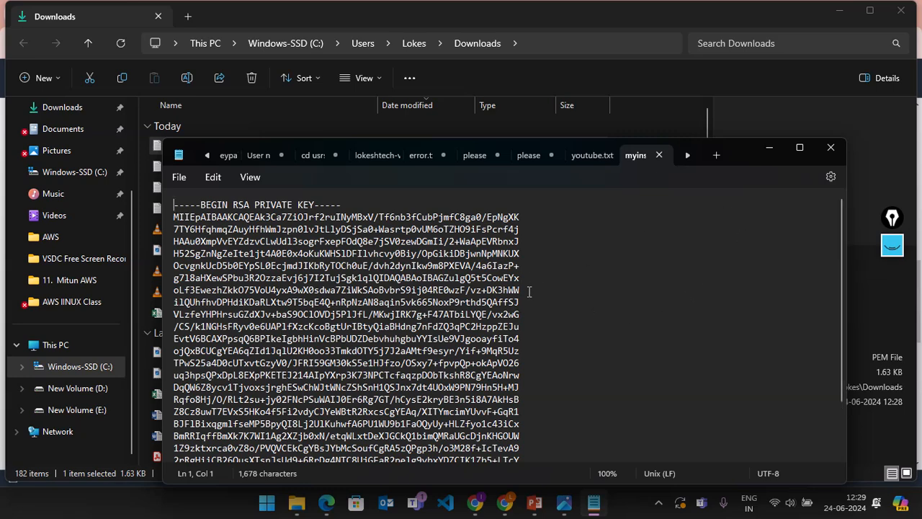
left_click(768, 151)
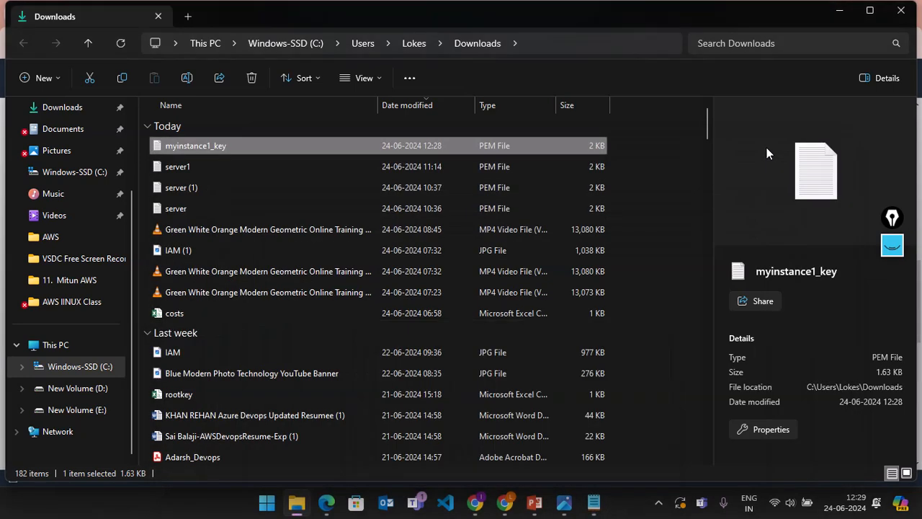
left_click(891, 245)
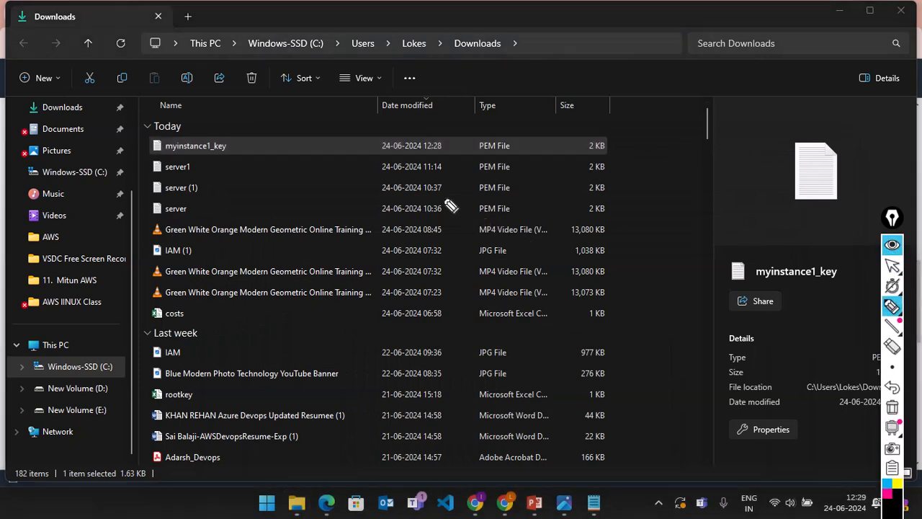
left_click_drag(402, 278, 443, 198)
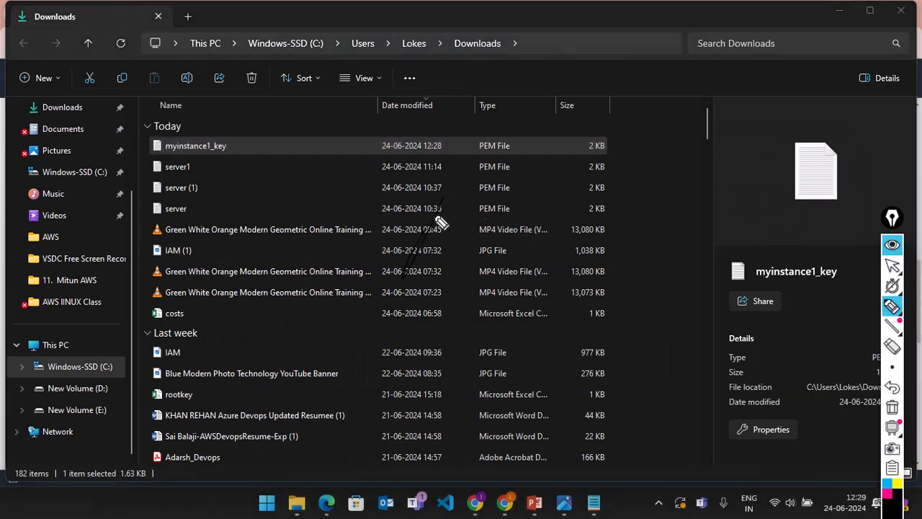
left_click(898, 483)
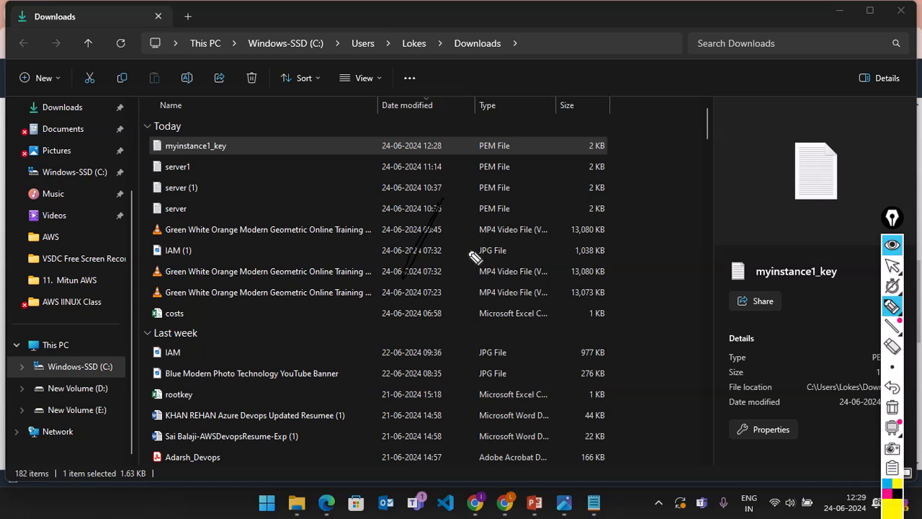
mouse_move(444, 201)
left_mouse_down()
mouse_move(402, 290)
mouse_move(440, 201)
mouse_move(497, 276)
mouse_move(410, 295)
mouse_move(420, 334)
mouse_move(457, 376)
mouse_move(510, 306)
mouse_move(502, 281)
left_mouse_up()
left_click_drag(440, 314, 443, 354)
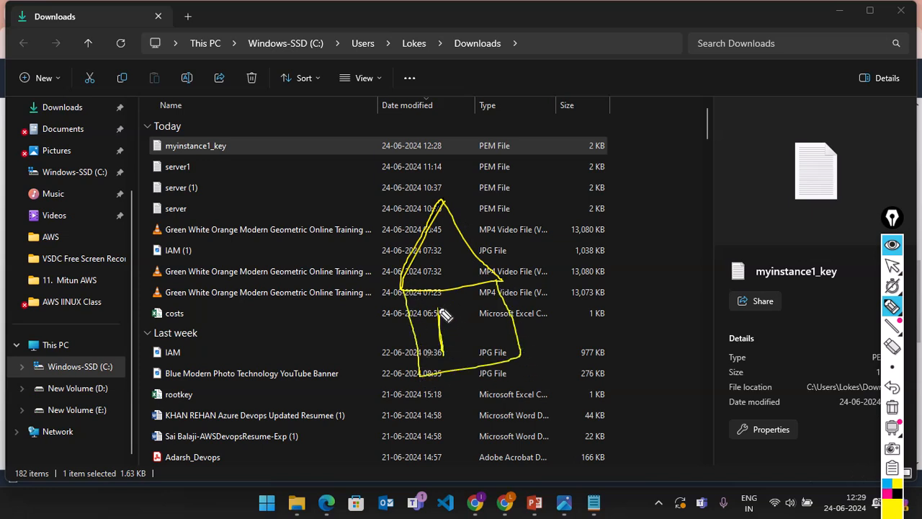
mouse_move(441, 312)
left_mouse_down()
mouse_move(486, 305)
mouse_move(479, 354)
mouse_move(440, 360)
left_mouse_up()
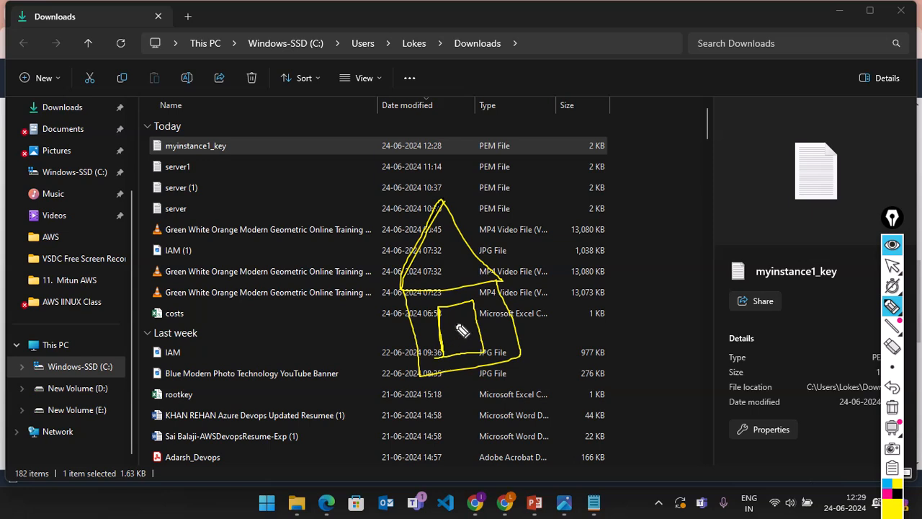
mouse_move(462, 331)
left_mouse_down()
mouse_move(453, 329)
mouse_move(461, 332)
left_mouse_up()
mouse_move(595, 316)
left_mouse_down()
mouse_move(671, 301)
mouse_move(648, 315)
mouse_move(638, 307)
mouse_move(598, 316)
mouse_move(614, 312)
left_mouse_up()
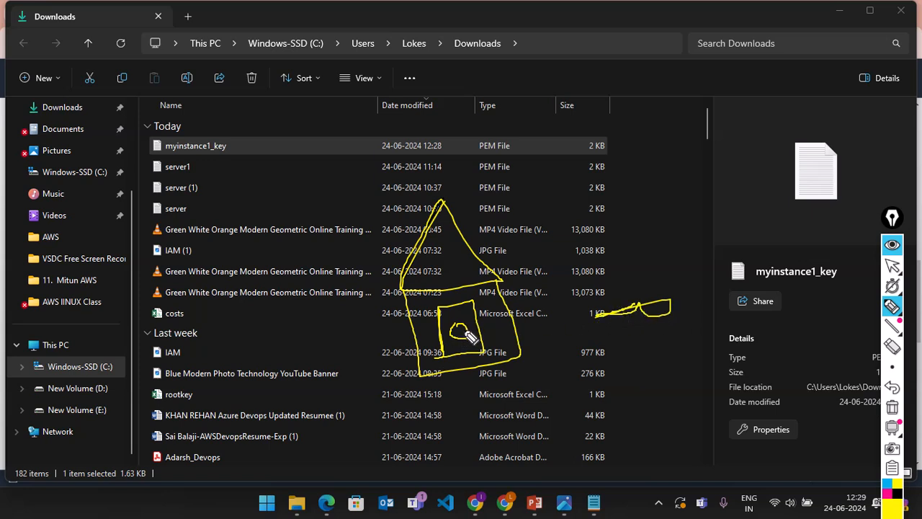
left_click_drag(465, 333, 508, 320)
left_click_drag(438, 308, 511, 357)
left_click_drag(498, 314, 444, 363)
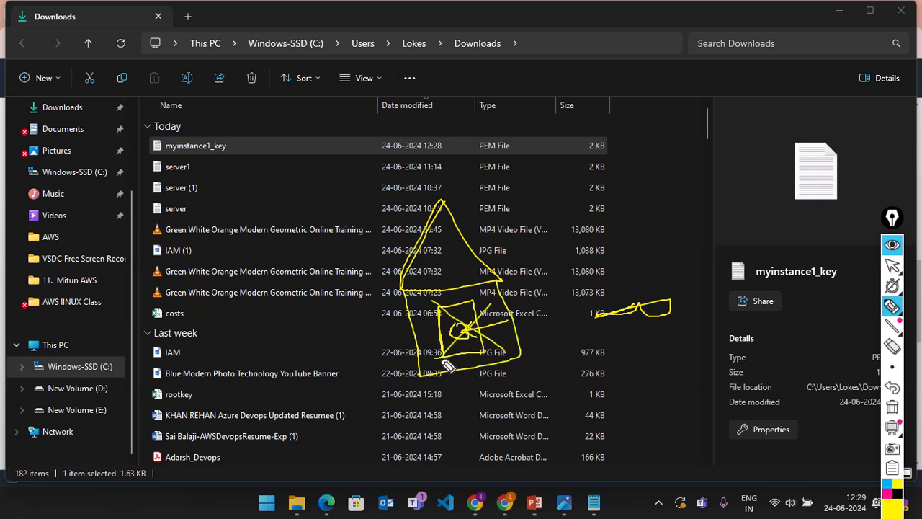
left_click(892, 347)
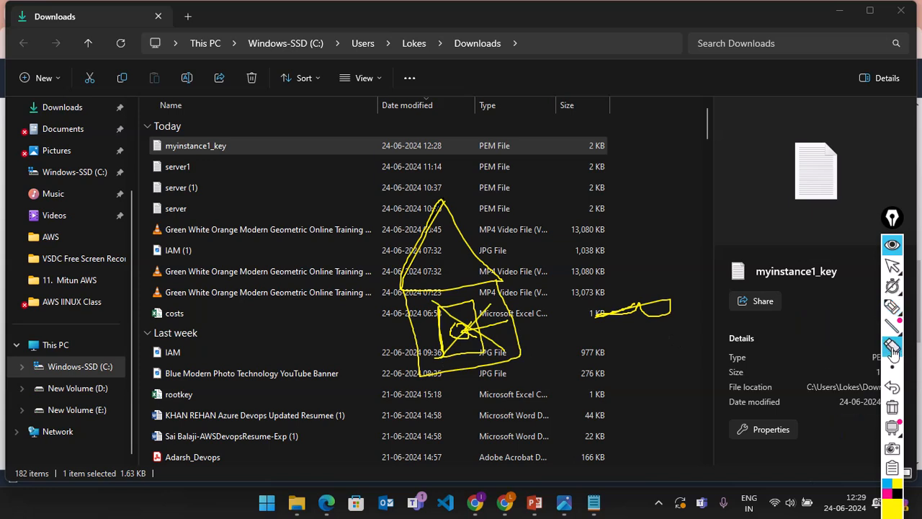
left_click(891, 407)
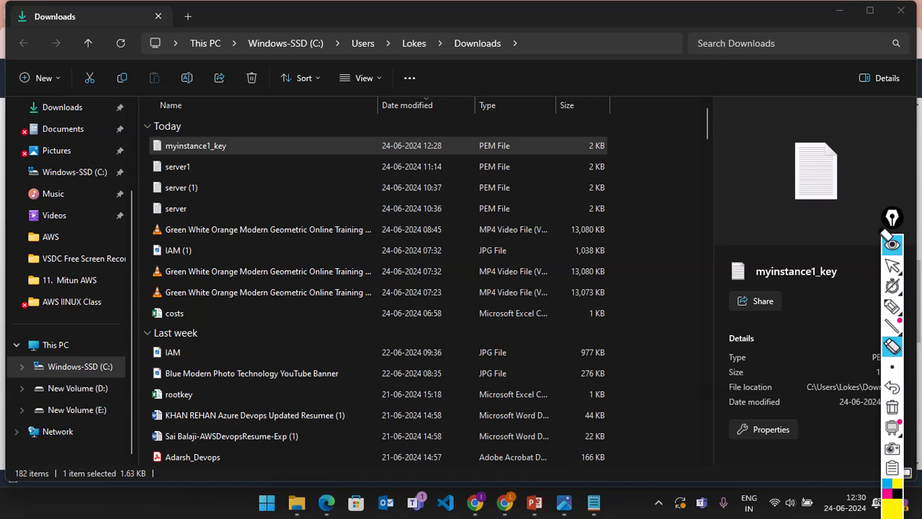
Step: Return to the EC2 launch page and locate the Network settings section
left_click(887, 245)
key("alt+Tab")
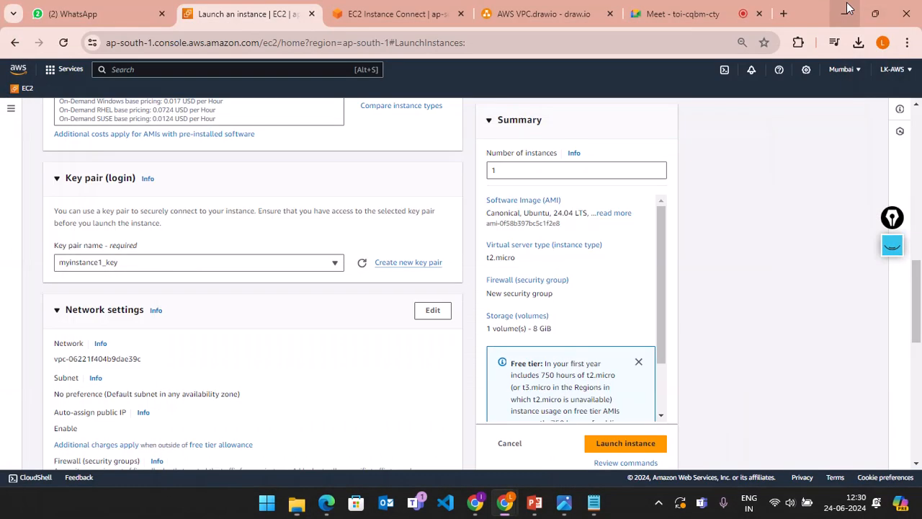
scroll(340, 210, "down", 2)
scroll(369, 173, "up", 2)
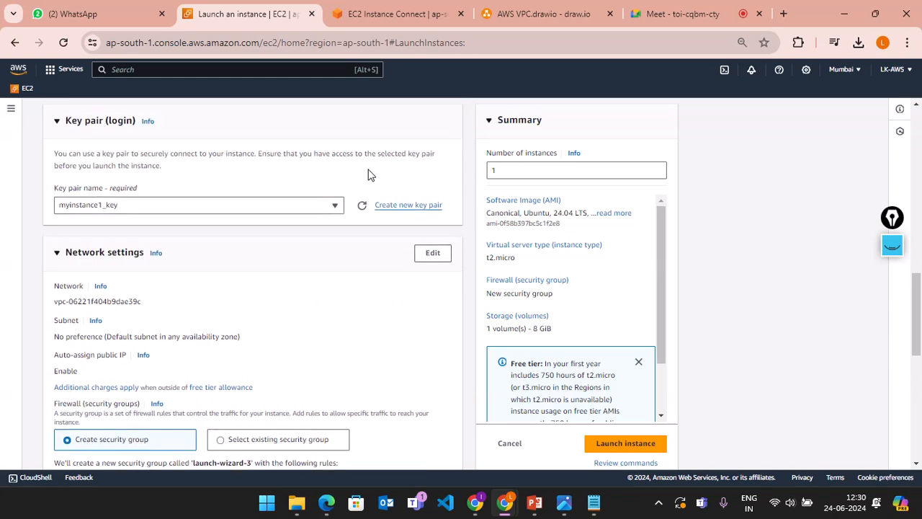
scroll(345, 262, "down", 2)
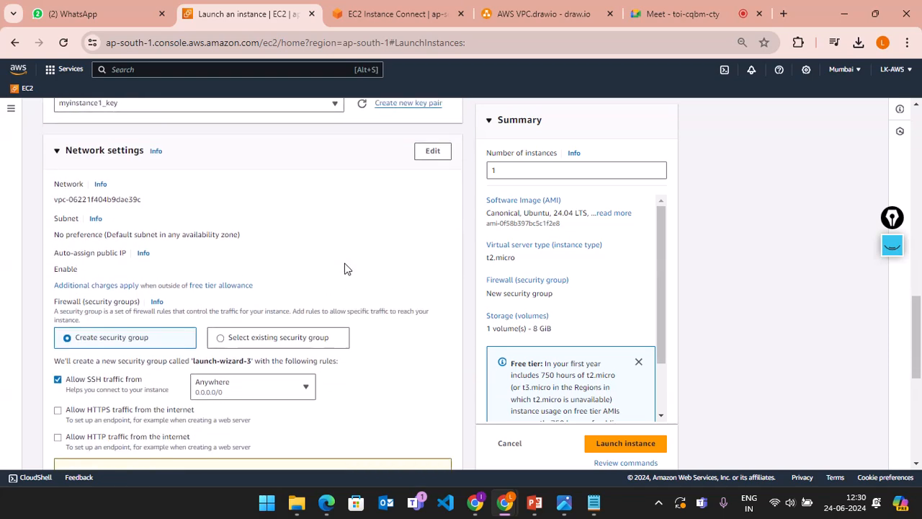
left_click(64, 141)
left_click(65, 142)
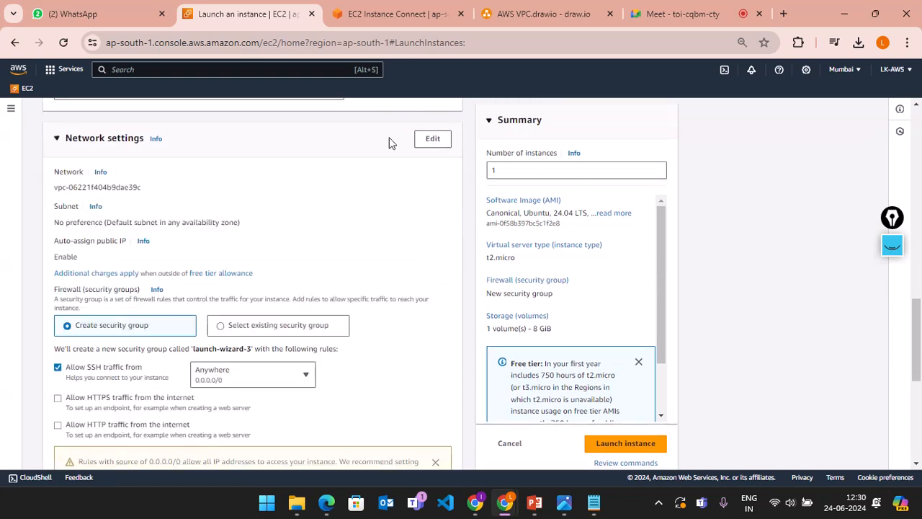
Step: Edit network settings, leave the VPC unchanged, and review launch-wizard-3's SSH rule on port 22
left_click(433, 139)
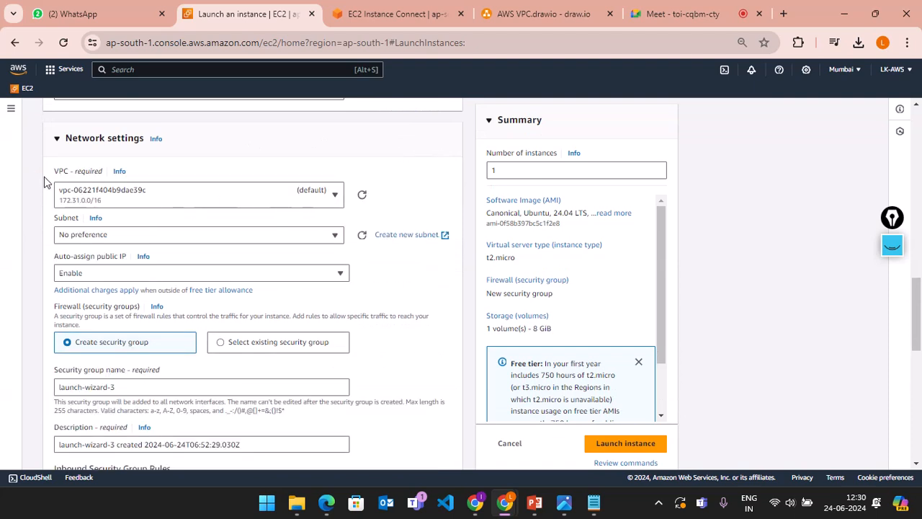
left_click(141, 201)
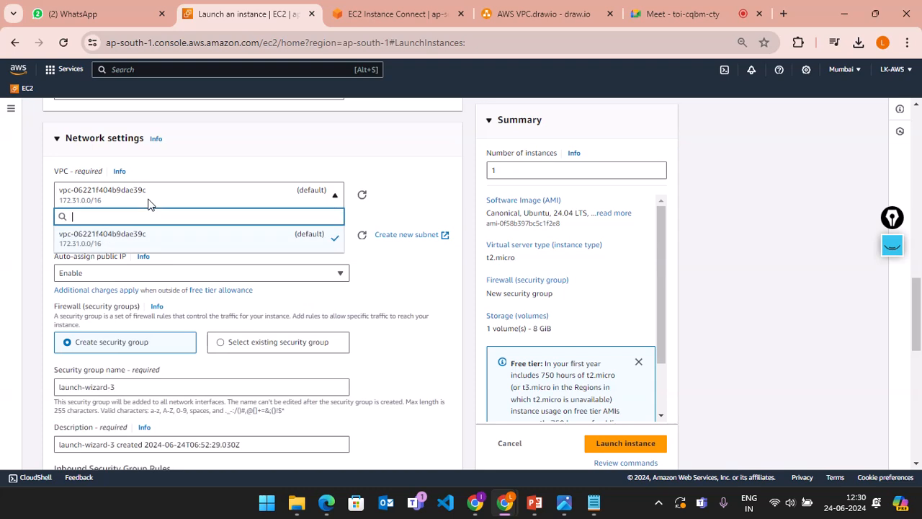
left_click(146, 201)
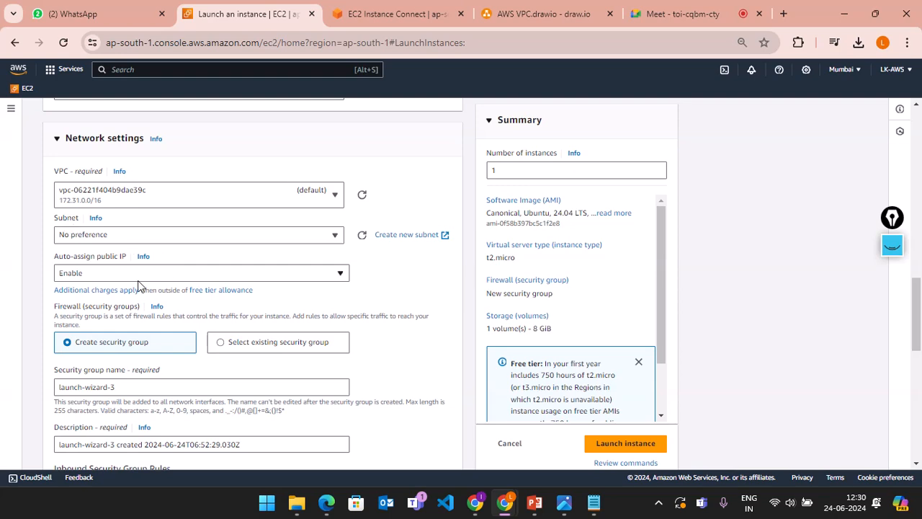
scroll(140, 288, "down", 3)
scroll(154, 328, "down", 3)
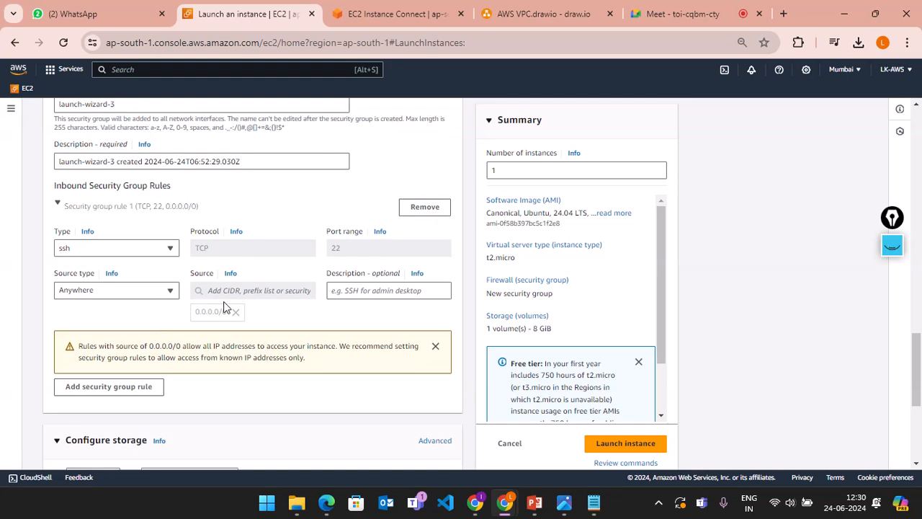
scroll(242, 182, "up", 3)
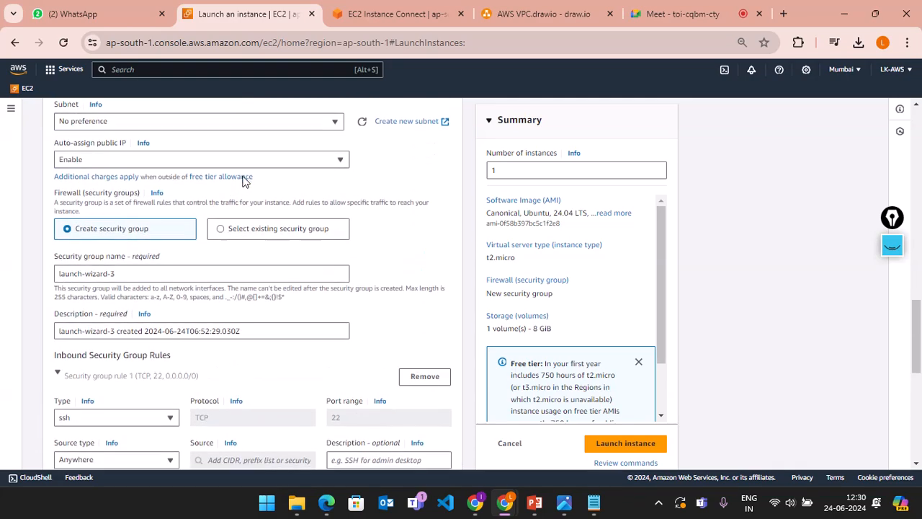
scroll(243, 181, "down", 3)
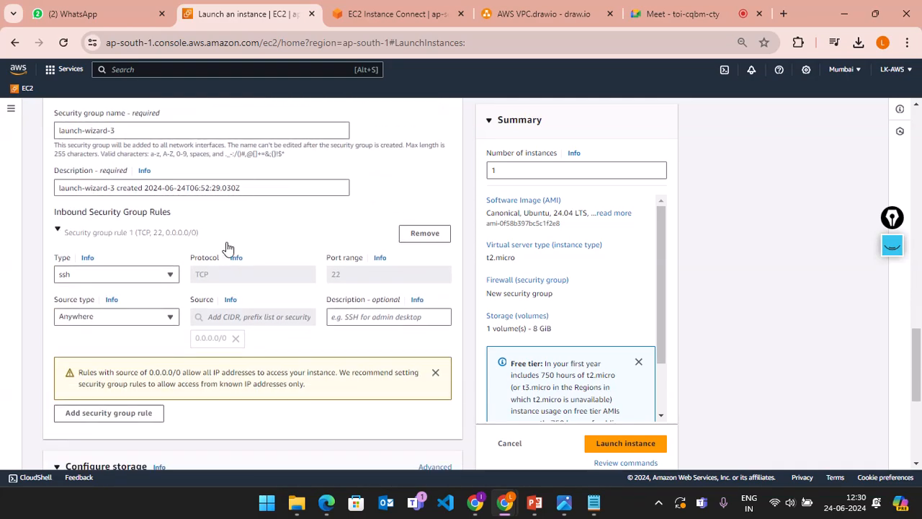
scroll(226, 243, "down", 1)
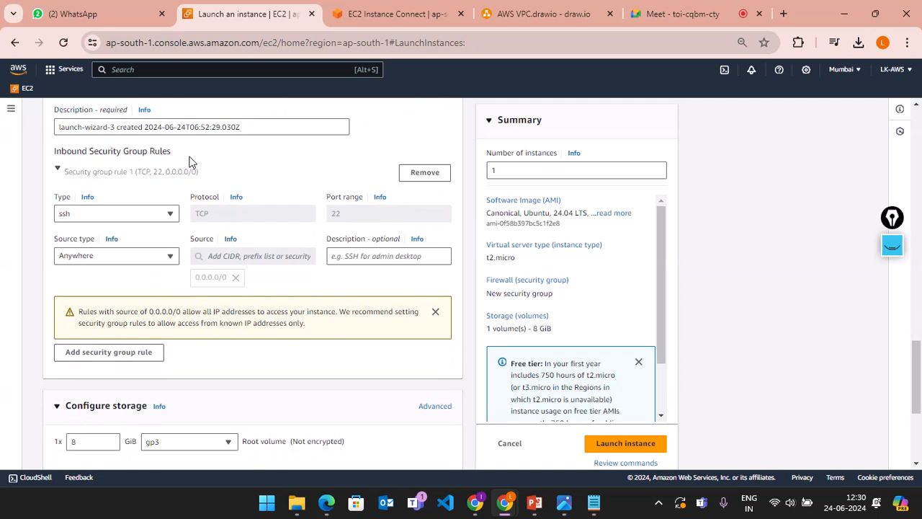
left_click_drag(193, 157, 41, 151)
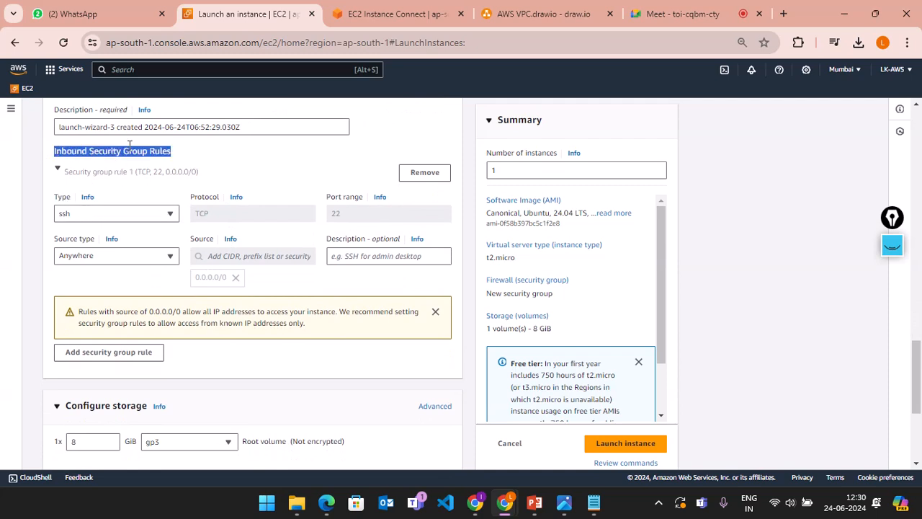
left_click(181, 159)
left_click_drag(181, 158, 42, 152)
left_click(892, 245)
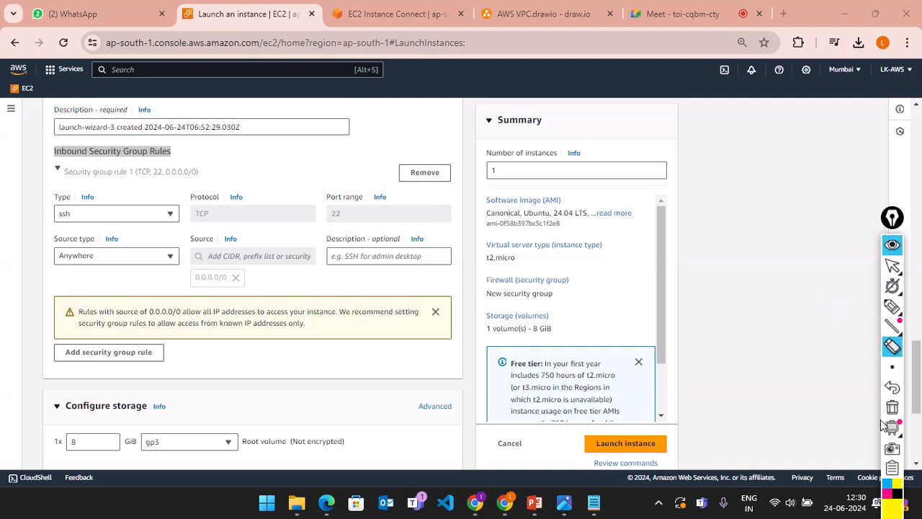
left_click(892, 306)
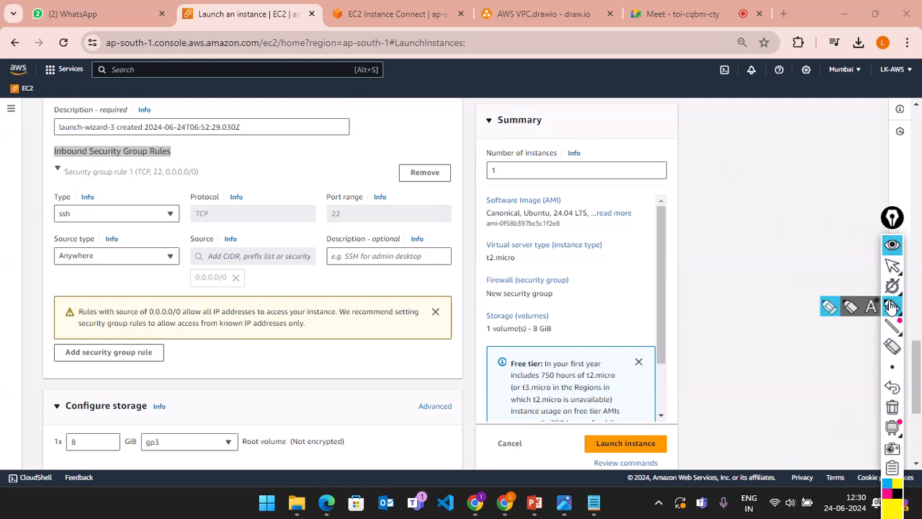
mouse_move(693, 247)
left_mouse_down()
mouse_move(664, 362)
mouse_move(690, 283)
left_mouse_up()
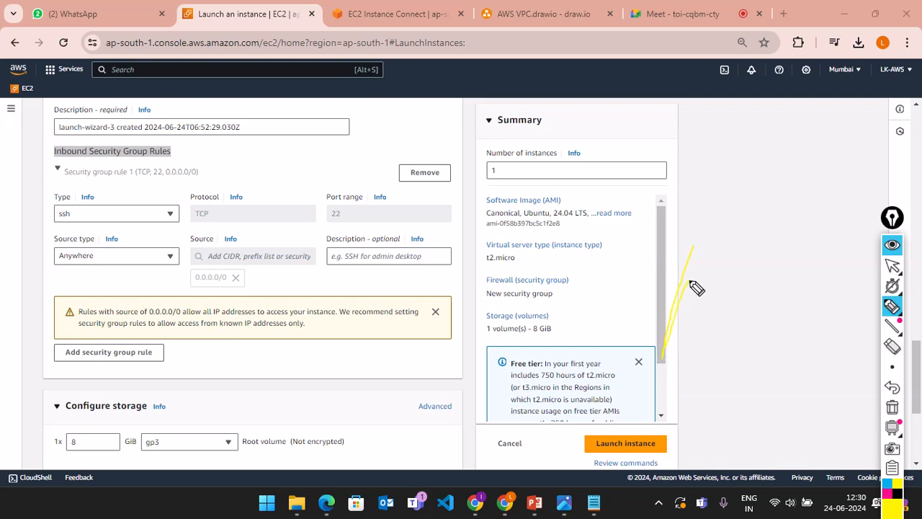
left_click(891, 351)
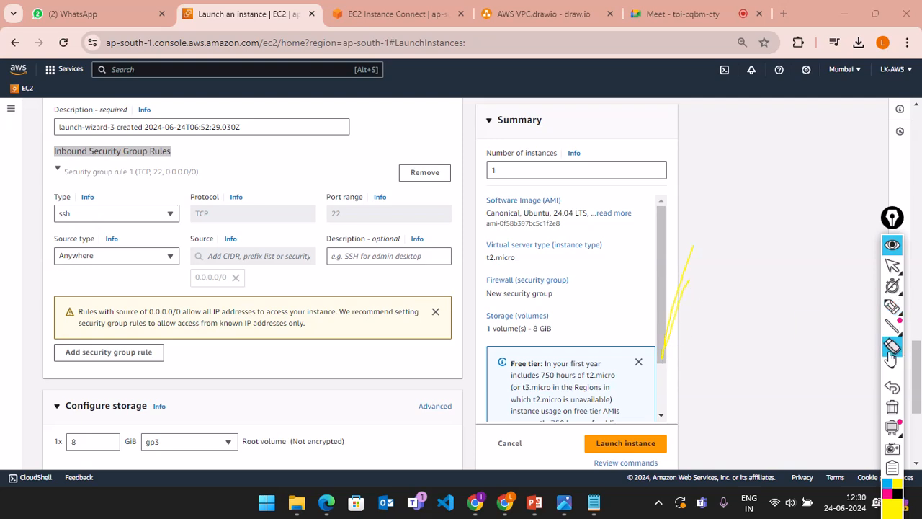
left_click(677, 314)
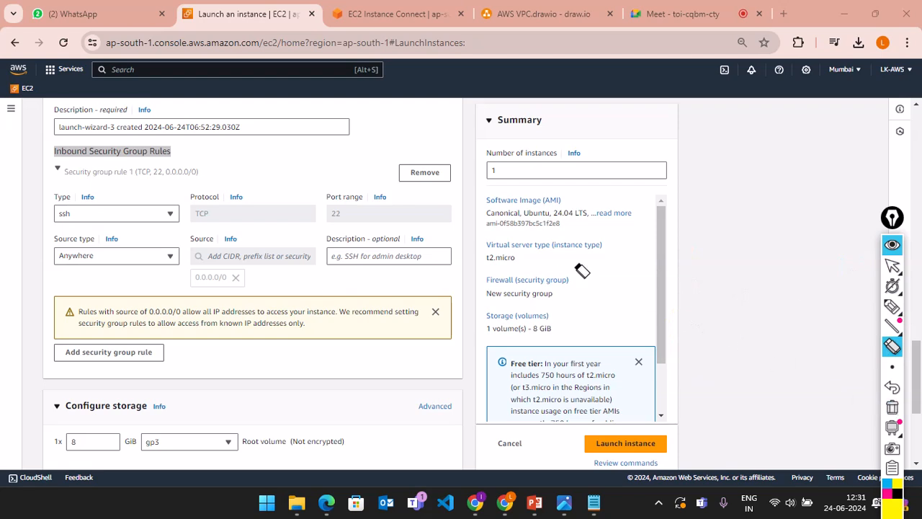
left_click(891, 244)
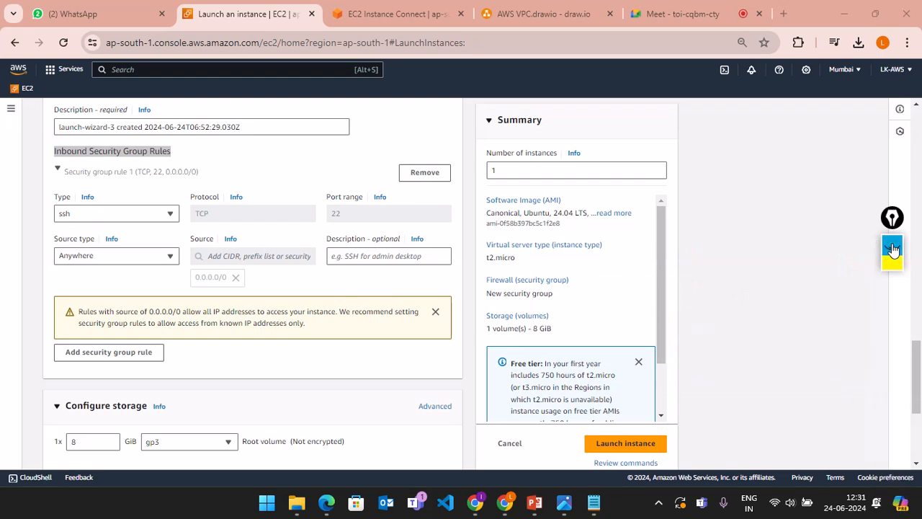
scroll(347, 257, "up", 4)
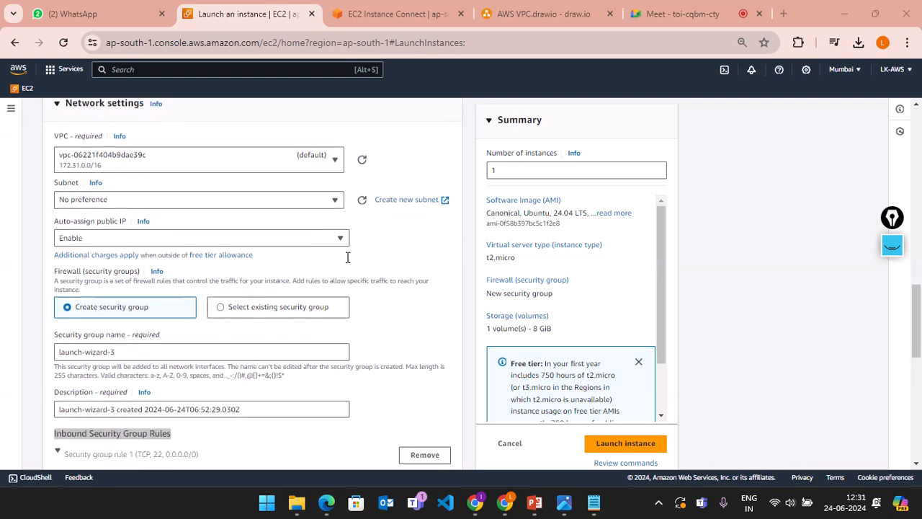
scroll(347, 257, "up", 3)
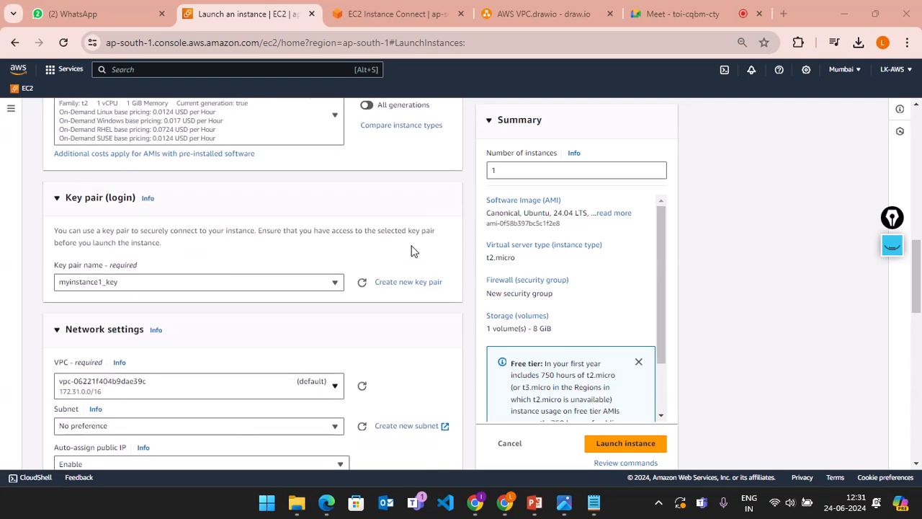
scroll(414, 251, "up", 2)
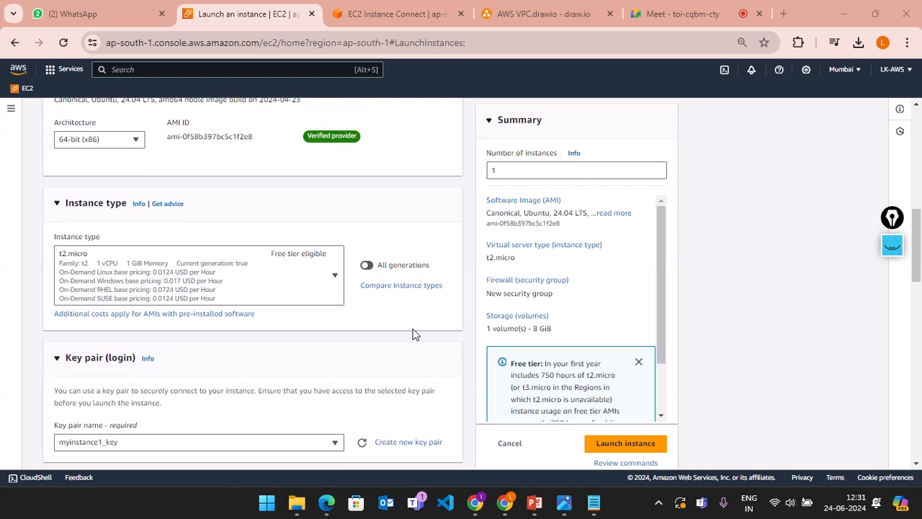
scroll(414, 333, "up", 6)
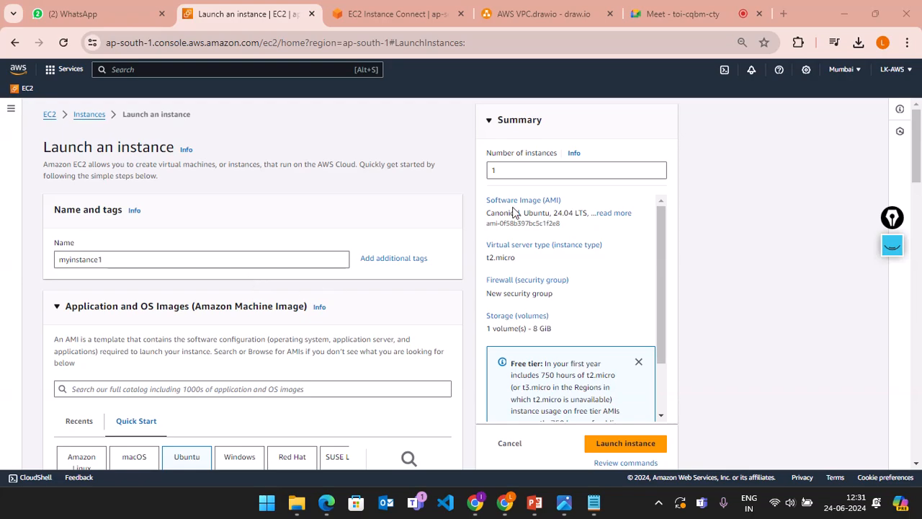
scroll(290, 365, "down", 20)
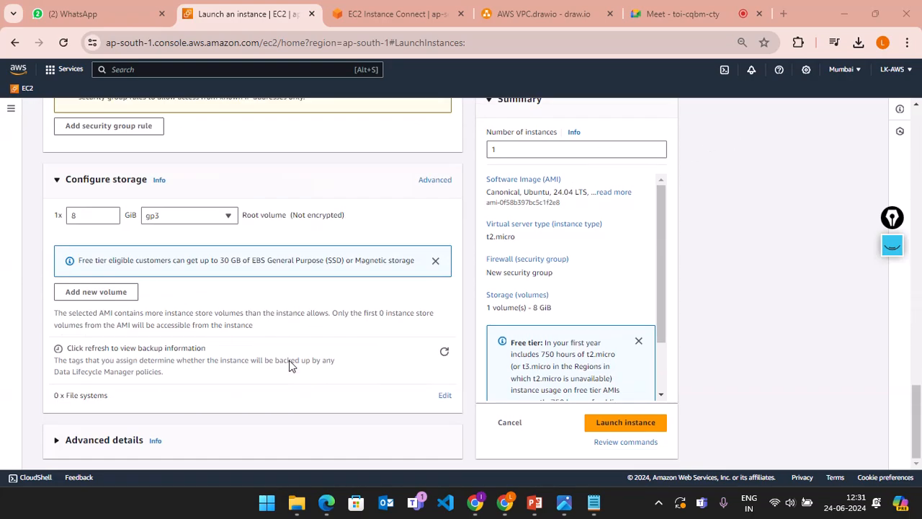
scroll(290, 366, "up", 6)
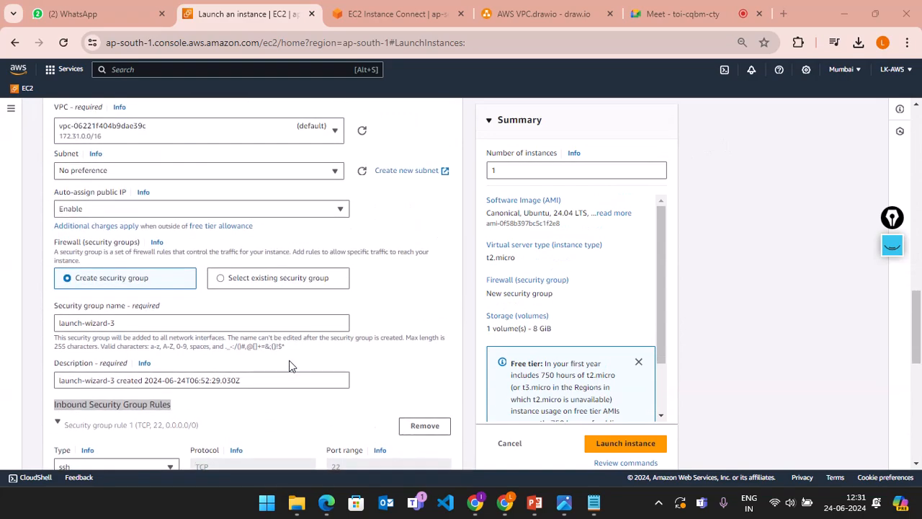
scroll(290, 366, "down", 6)
scroll(287, 371, "up", 5)
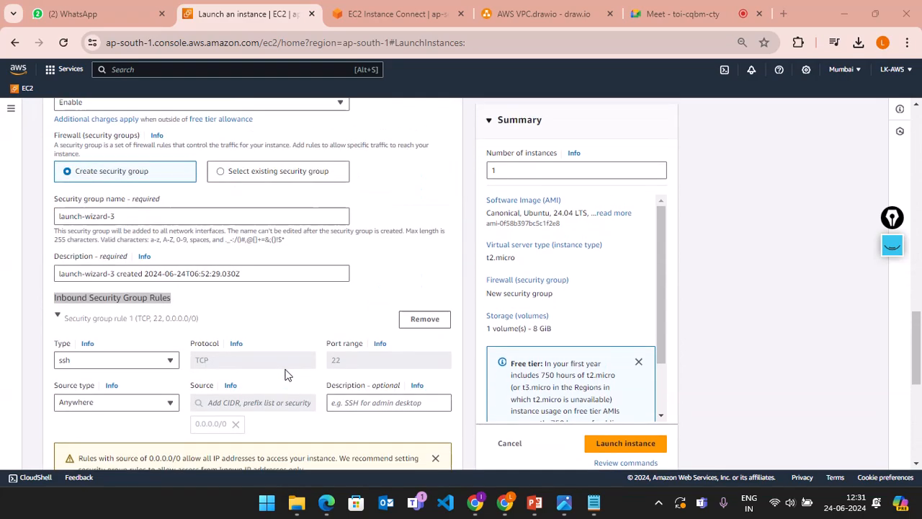
scroll(286, 374, "up", 2)
scroll(266, 324, "up", 1)
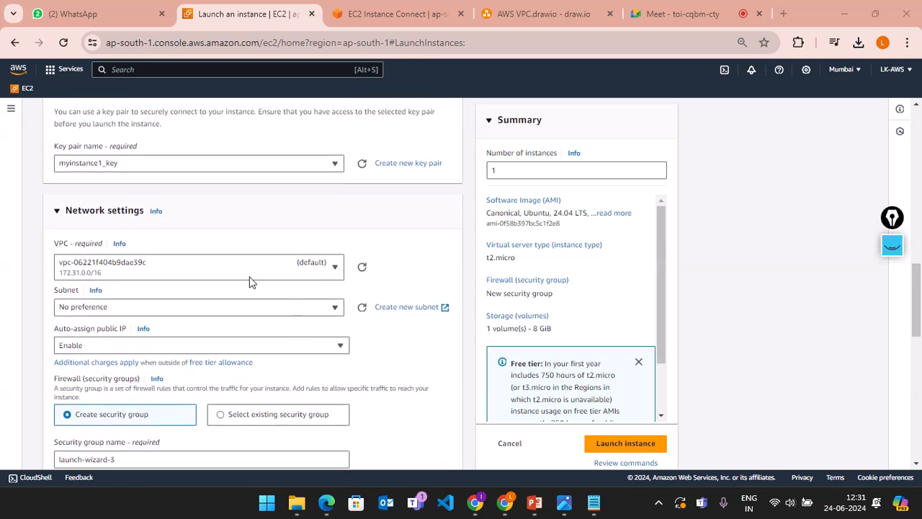
left_click(137, 266)
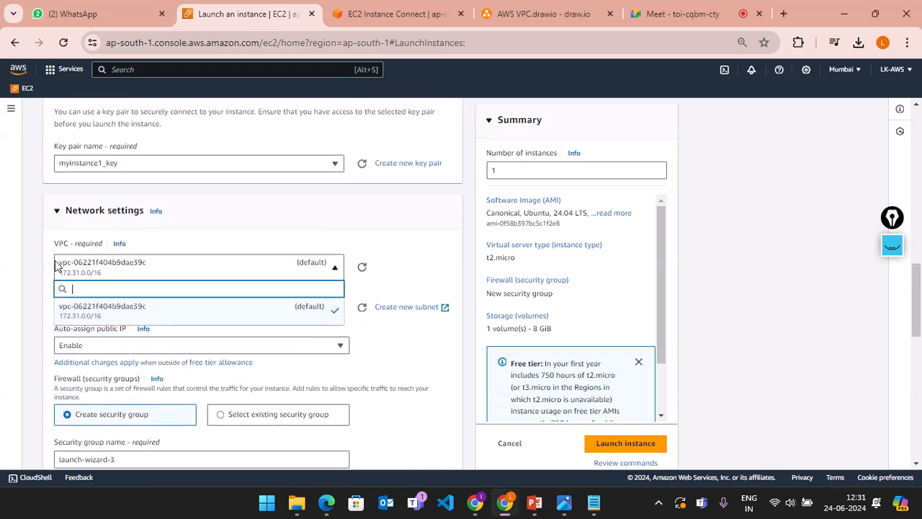
left_click(146, 267)
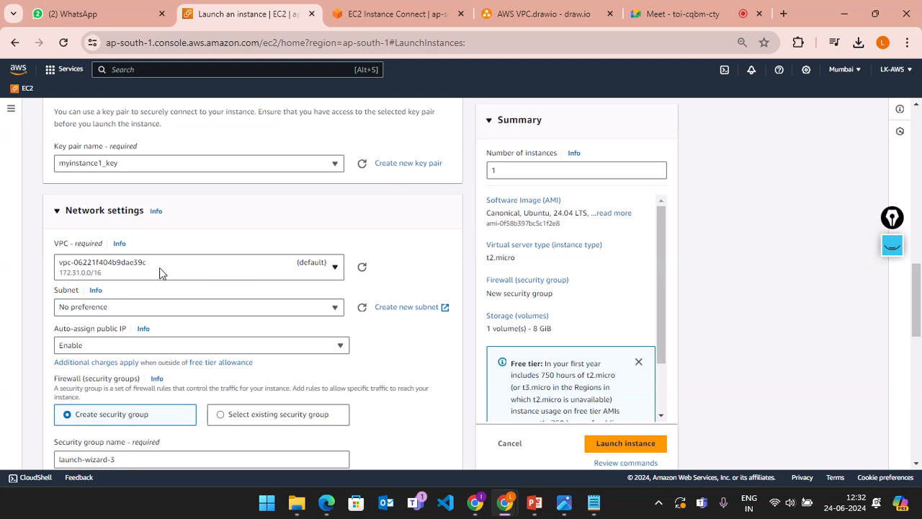
left_click(160, 272)
left_click(159, 272)
left_click(222, 268)
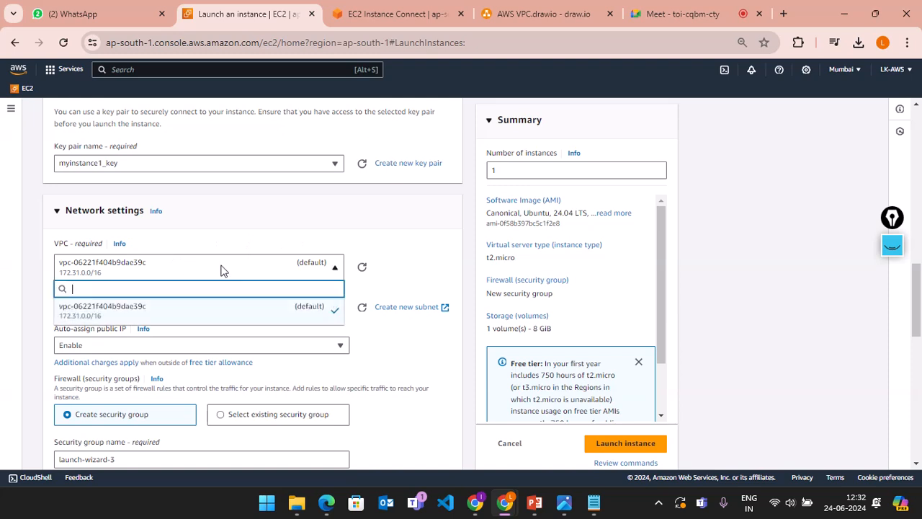
left_click(384, 263)
left_click(265, 276)
left_click(412, 237)
scroll(412, 234, "down", 2)
scroll(412, 233, "down", 2)
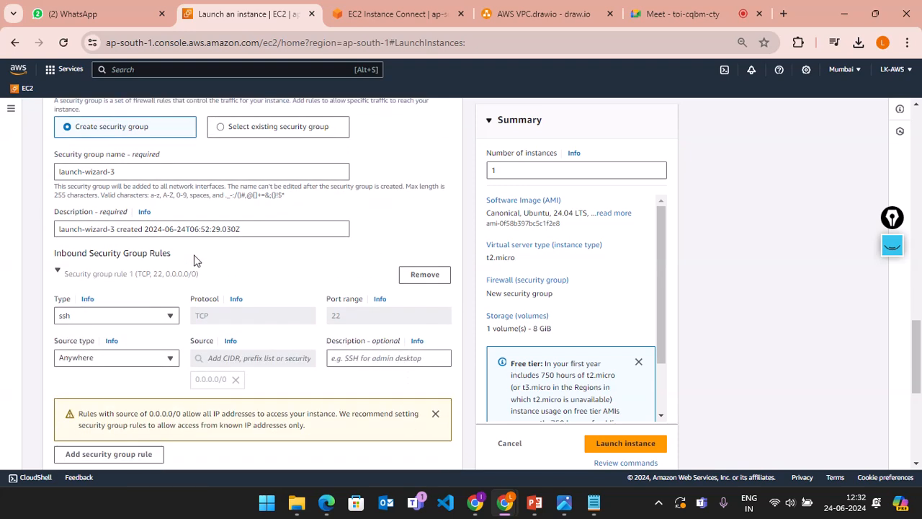
Step: Highlight the Inbound Security Group Rules heading, then switch to the AWS VPC.drawio tab
left_click_drag(195, 257, 52, 250)
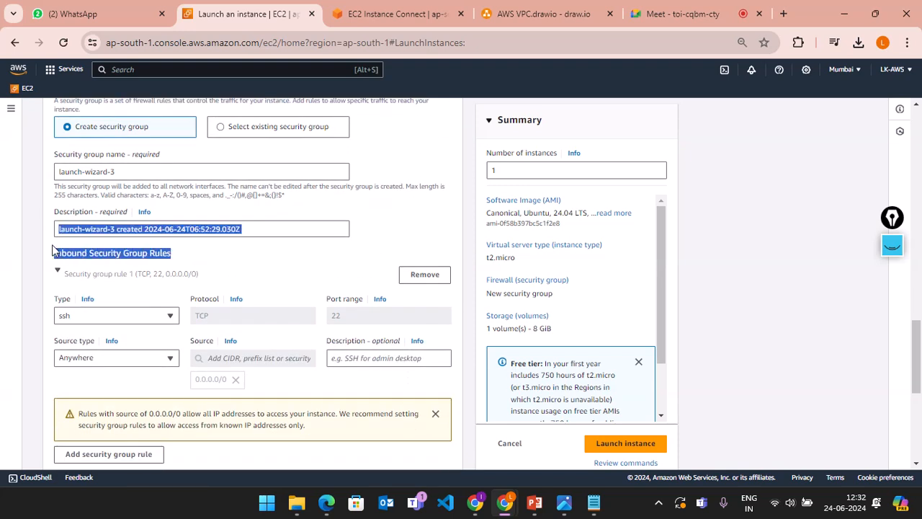
left_click(706, 227)
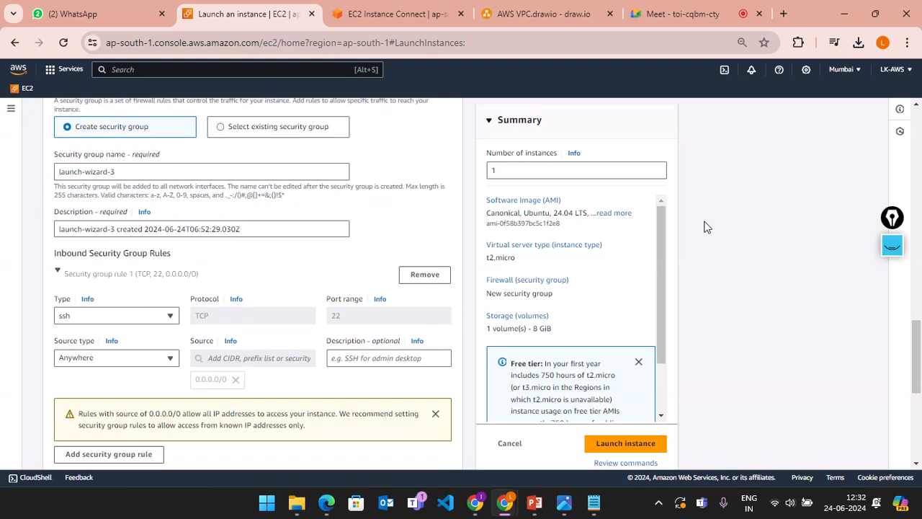
left_click(891, 250)
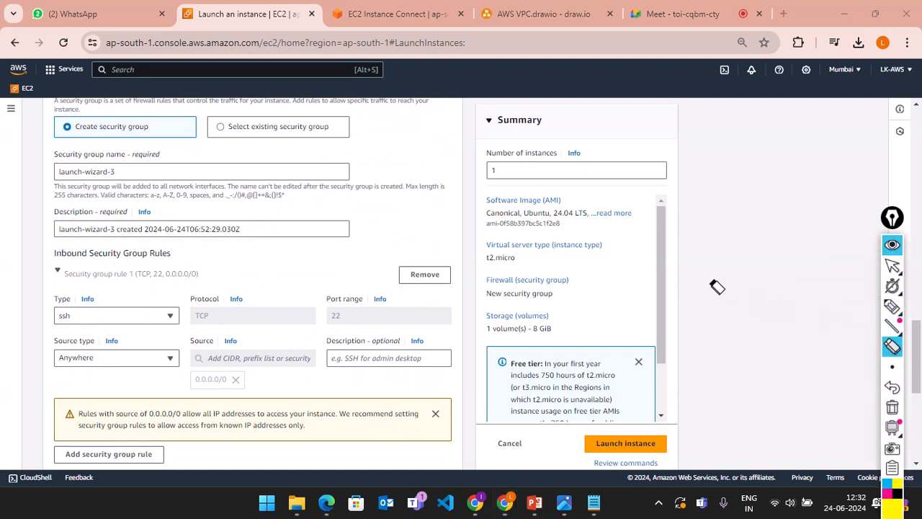
left_click(892, 244)
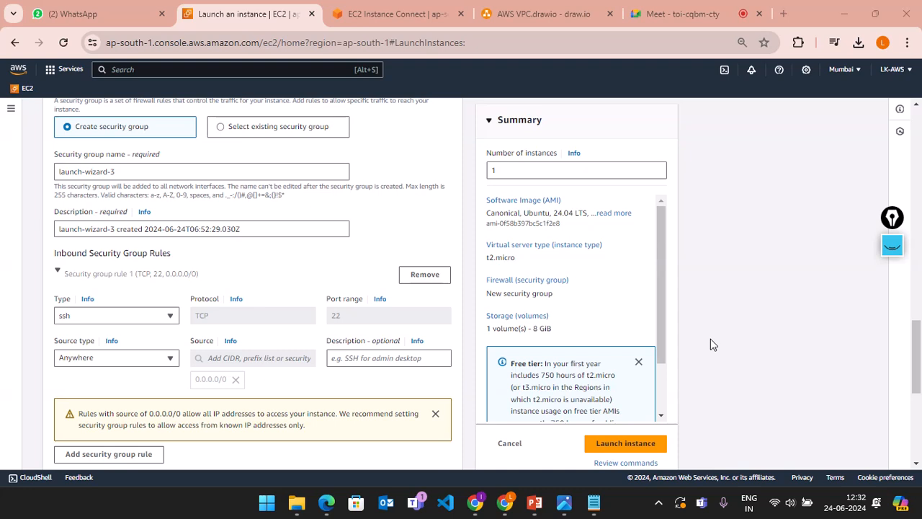
left_click(890, 248)
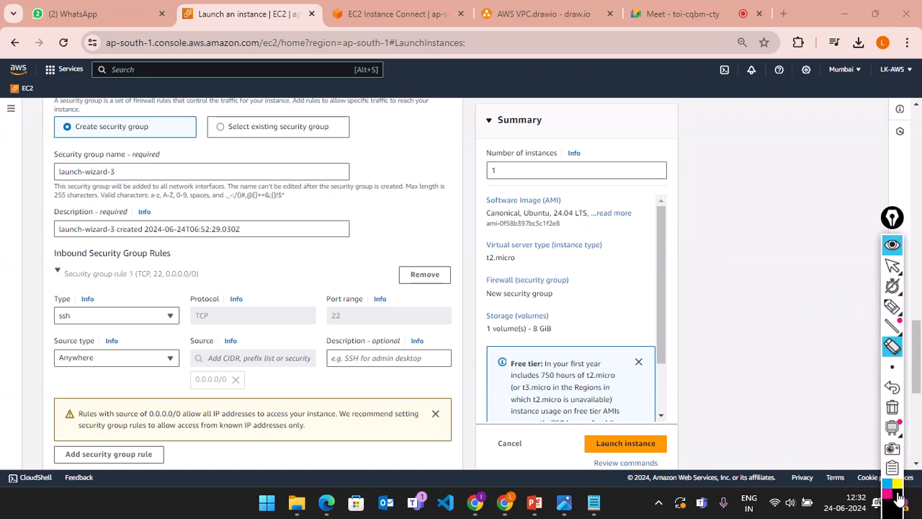
left_click(892, 306)
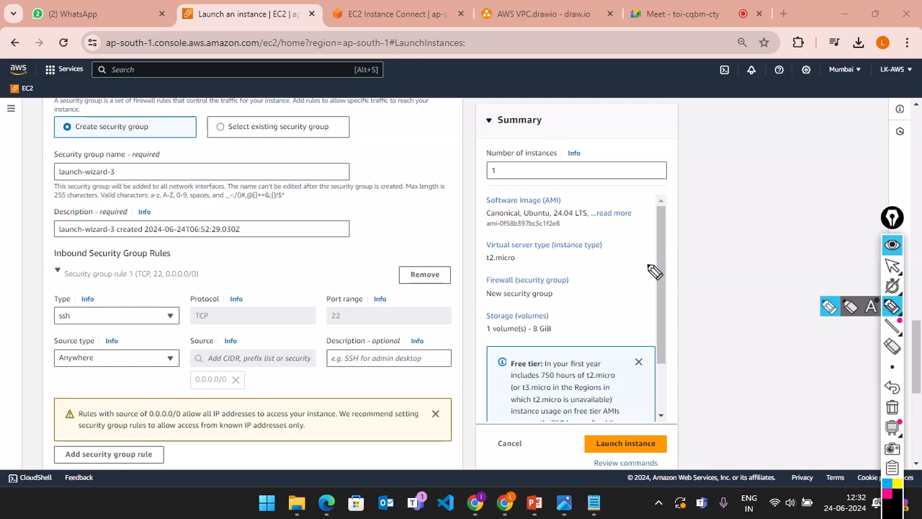
left_click(891, 245)
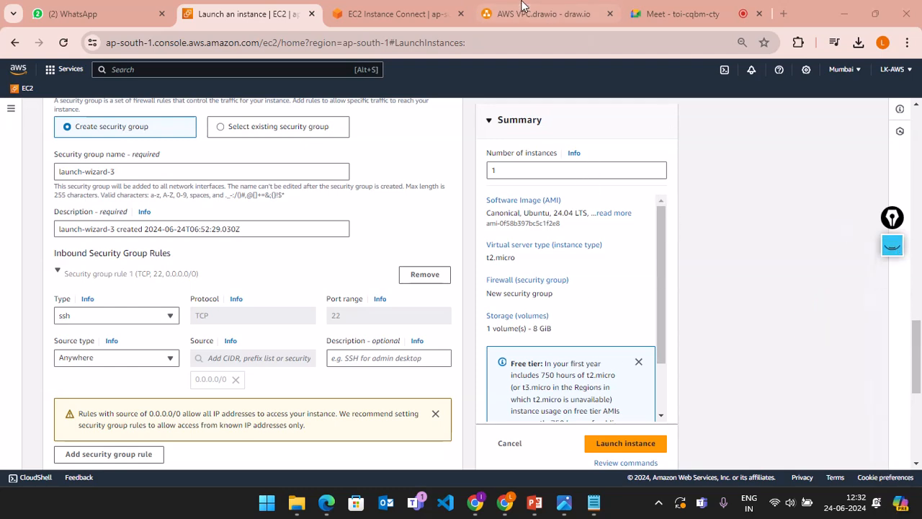
left_click(523, 7)
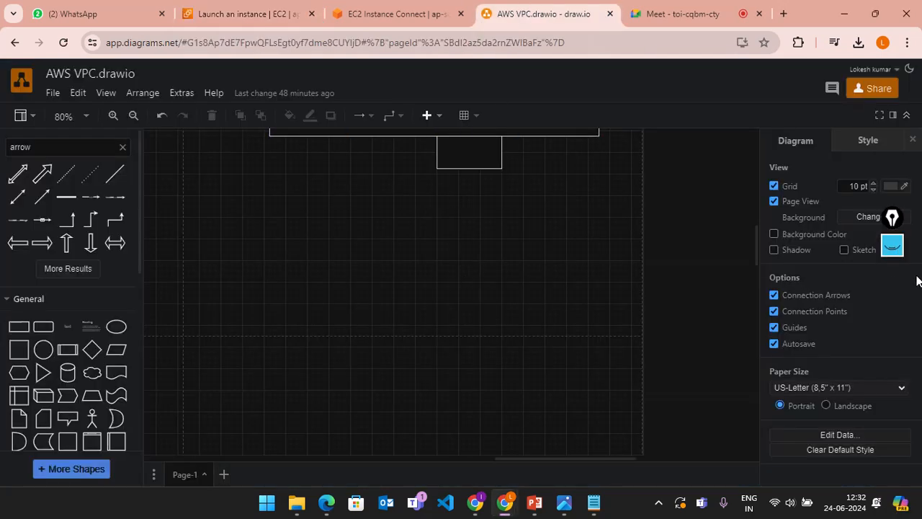
Step: Sketch a large yellow box with a smaller box inside it divided into four quarters
left_click(892, 246)
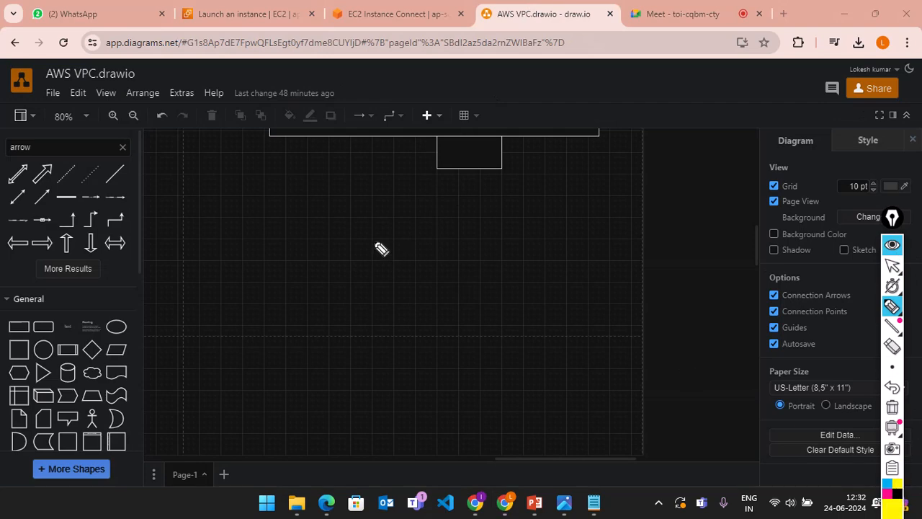
left_click_drag(254, 208, 263, 401)
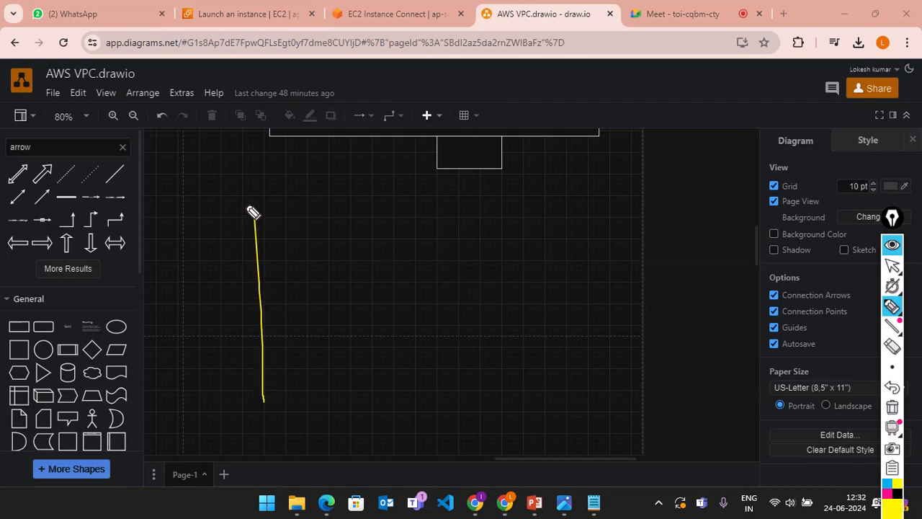
mouse_move(253, 211)
left_mouse_down()
mouse_move(539, 200)
mouse_move(553, 417)
mouse_move(273, 438)
mouse_move(264, 377)
left_mouse_up()
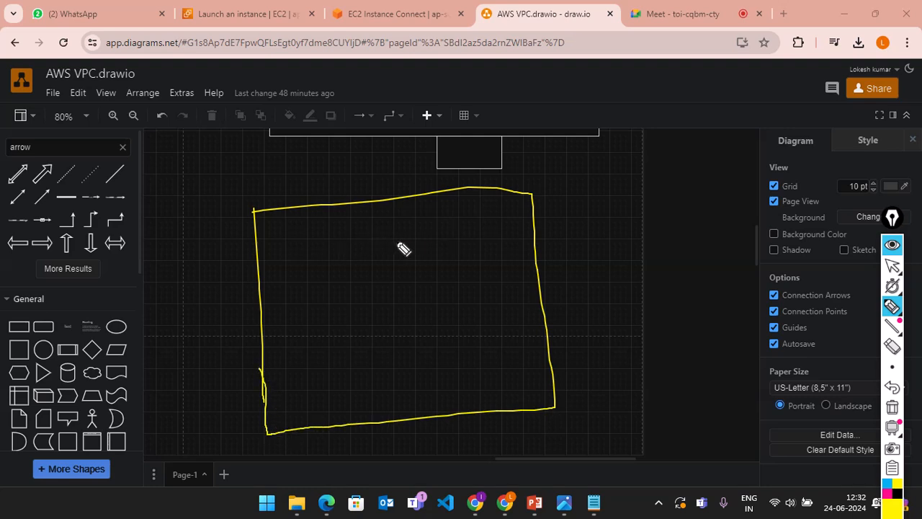
left_click(321, 234)
mouse_move(366, 237)
left_mouse_down()
mouse_move(374, 351)
mouse_move(367, 240)
mouse_move(487, 194)
mouse_move(513, 370)
mouse_move(369, 390)
left_mouse_up()
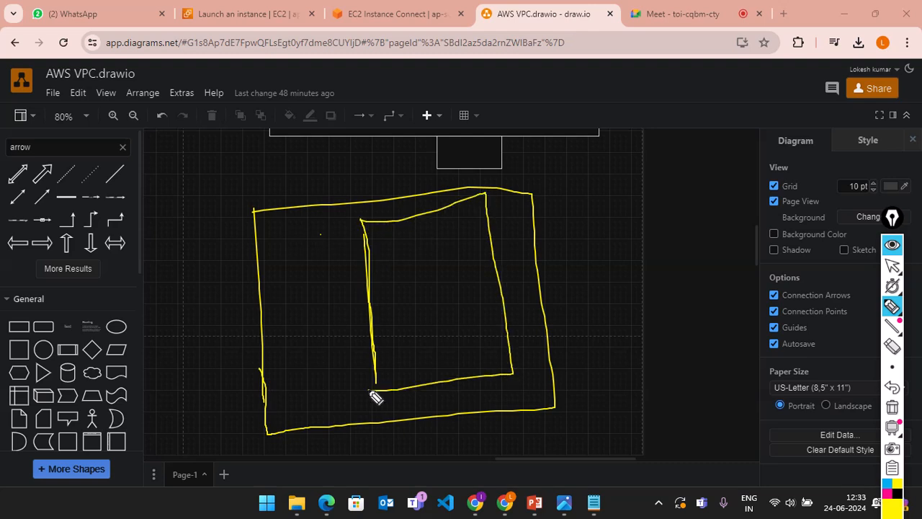
left_click_drag(375, 291, 482, 268)
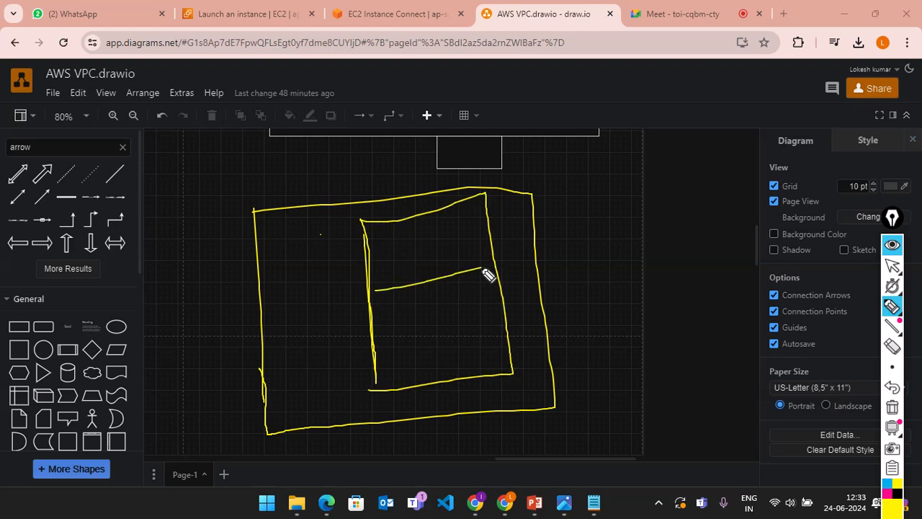
left_click_drag(418, 243, 441, 376)
left_click_drag(425, 273, 412, 219)
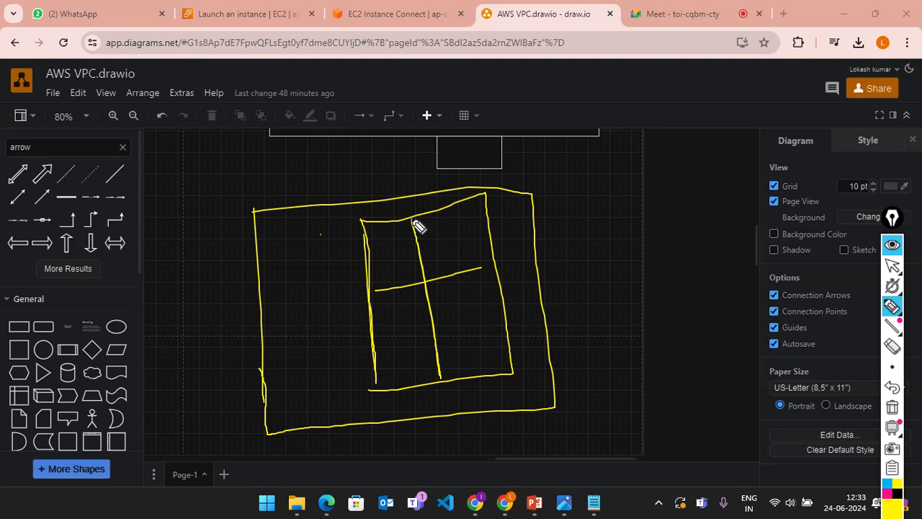
Step: Write letters in the quarters, add small shapes on the left, and draw an arrow toward the inner box
mouse_move(380, 254)
left_mouse_down()
mouse_move(390, 283)
mouse_move(376, 241)
mouse_move(376, 250)
left_mouse_up()
mouse_move(439, 233)
left_mouse_down()
mouse_move(441, 257)
mouse_move(432, 258)
mouse_move(447, 224)
left_mouse_up()
mouse_move(459, 346)
left_mouse_down()
mouse_move(469, 300)
mouse_move(492, 340)
mouse_move(462, 326)
left_mouse_up()
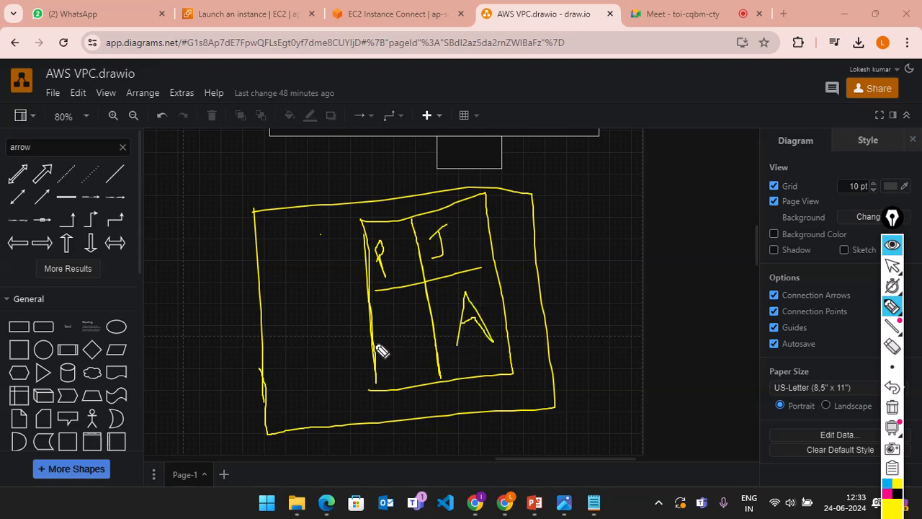
mouse_move(393, 337)
left_mouse_down()
mouse_move(389, 363)
mouse_move(406, 332)
mouse_move(391, 371)
left_mouse_up()
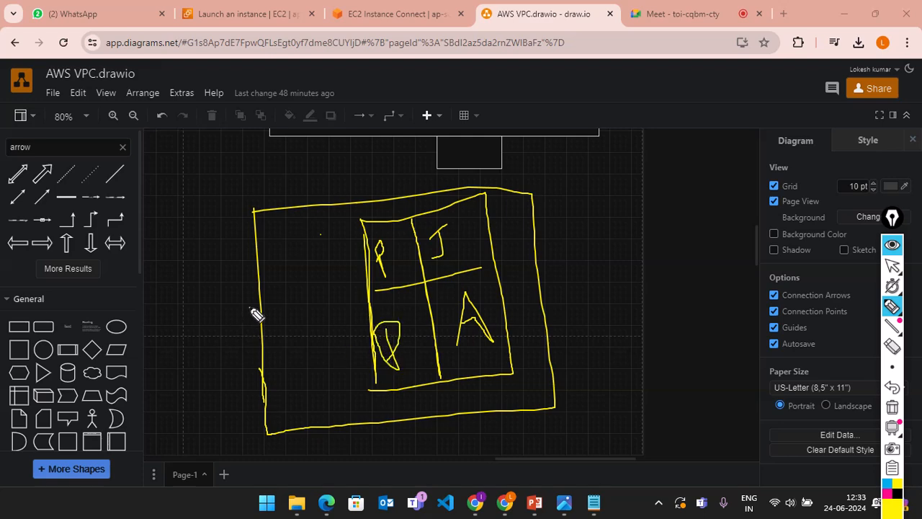
mouse_move(255, 312)
left_mouse_down()
mouse_move(284, 358)
mouse_move(262, 364)
mouse_move(256, 306)
left_mouse_up()
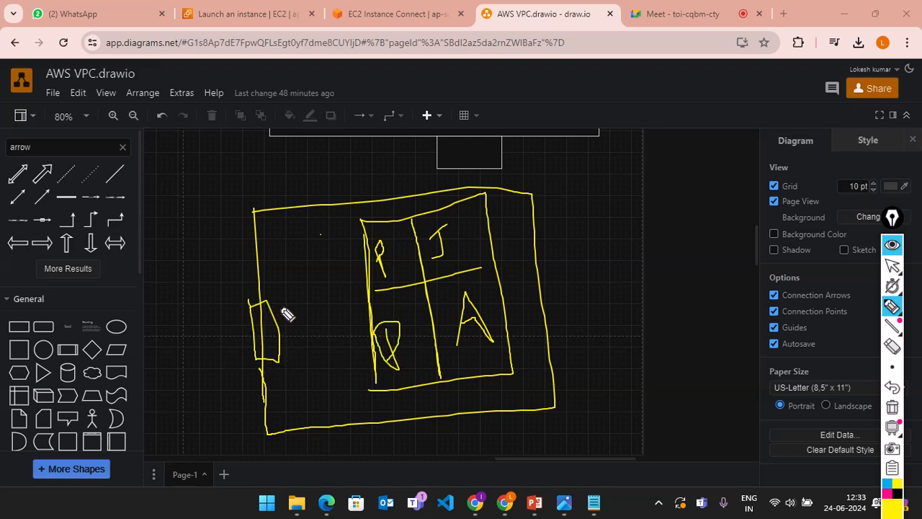
mouse_move(206, 265)
left_mouse_down()
mouse_move(229, 287)
mouse_move(209, 276)
mouse_move(225, 283)
mouse_move(232, 317)
left_mouse_up()
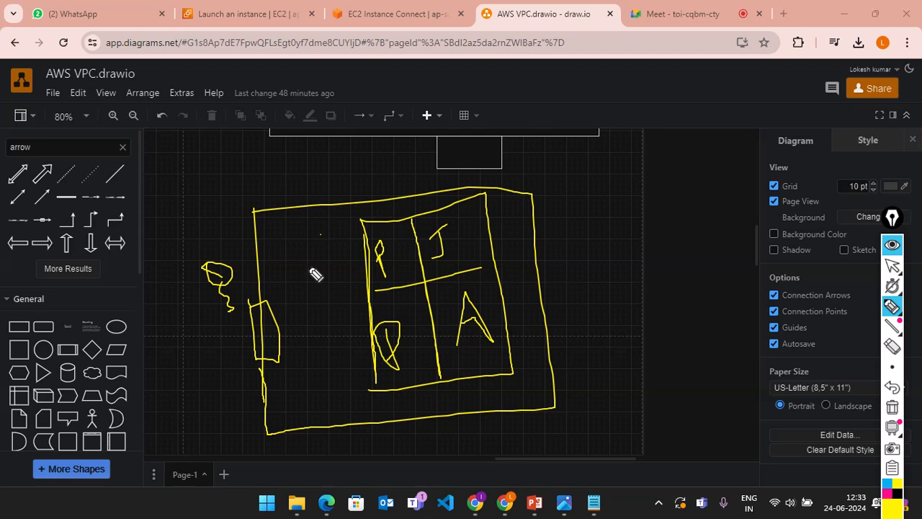
mouse_move(308, 266)
left_mouse_down()
mouse_move(375, 255)
mouse_move(362, 290)
left_mouse_up()
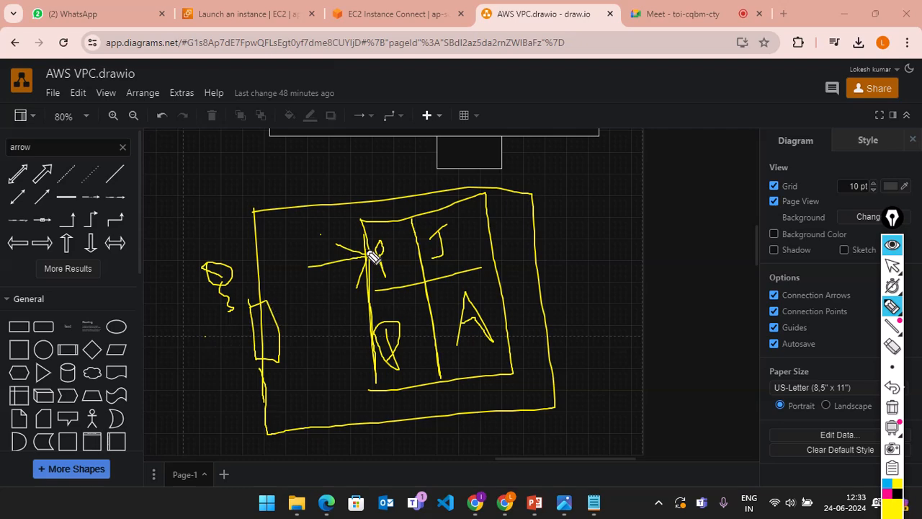
left_click_drag(373, 257, 368, 264)
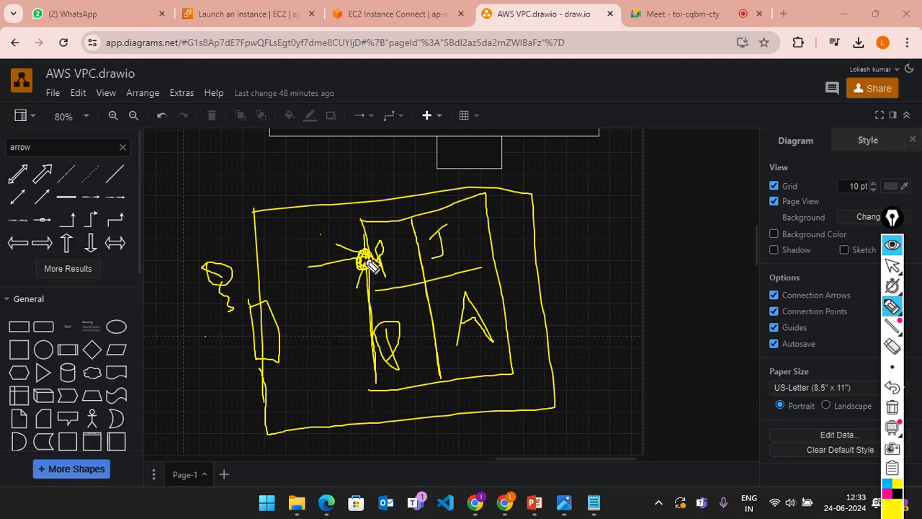
mouse_move(269, 336)
left_mouse_down()
mouse_move(289, 353)
mouse_move(270, 342)
mouse_move(280, 339)
mouse_move(284, 350)
mouse_move(287, 340)
mouse_move(267, 339)
mouse_move(282, 374)
mouse_move(269, 339)
left_mouse_up()
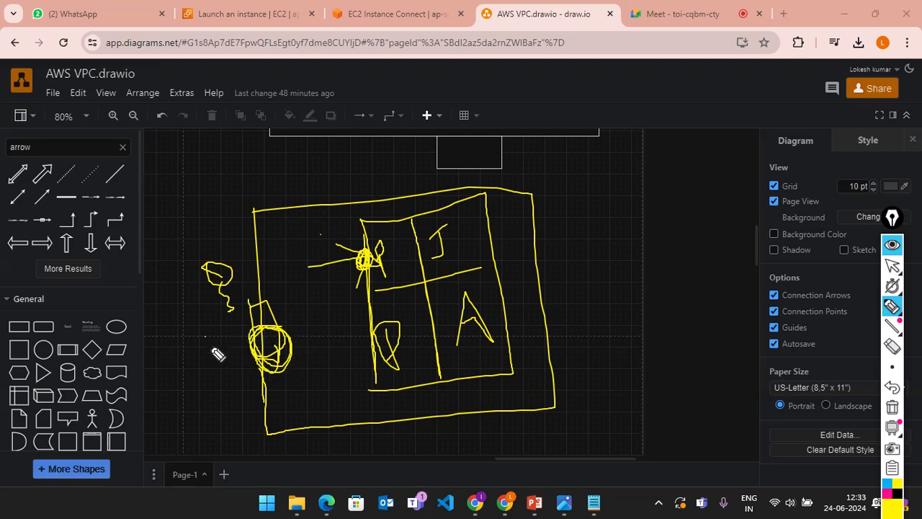
Step: Draw a line into the left circle, add rays around it, then clear all the ink
left_click_drag(173, 368, 251, 350)
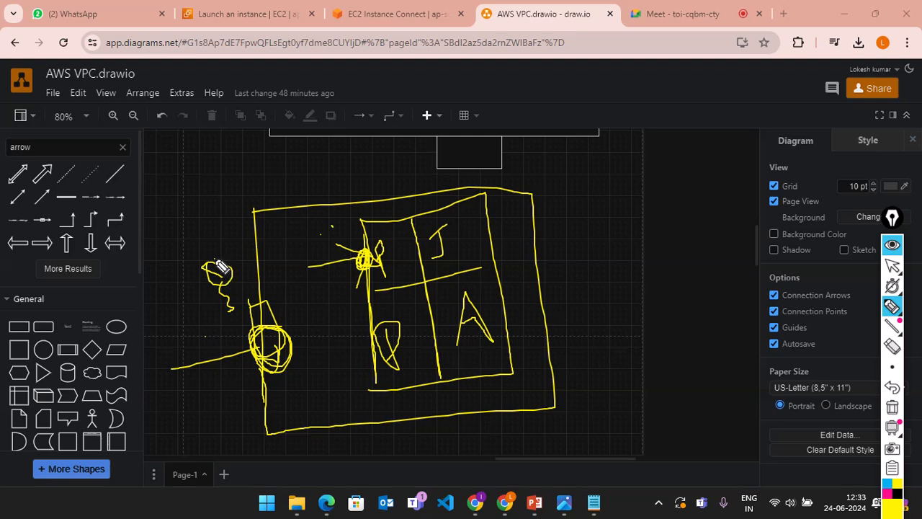
mouse_move(208, 275)
left_mouse_down()
mouse_move(222, 272)
mouse_move(216, 268)
mouse_move(238, 321)
mouse_move(231, 361)
mouse_move(251, 348)
mouse_move(270, 357)
mouse_move(283, 338)
mouse_move(261, 353)
left_mouse_up()
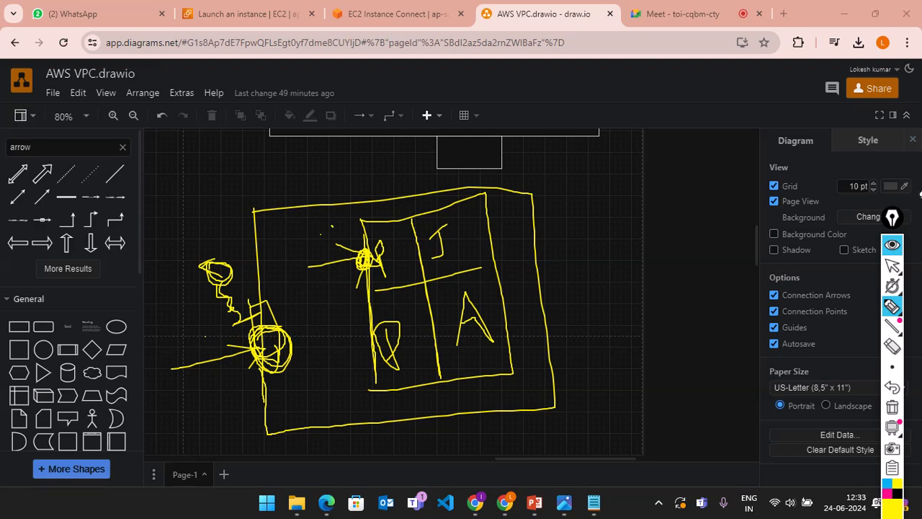
left_click(893, 219)
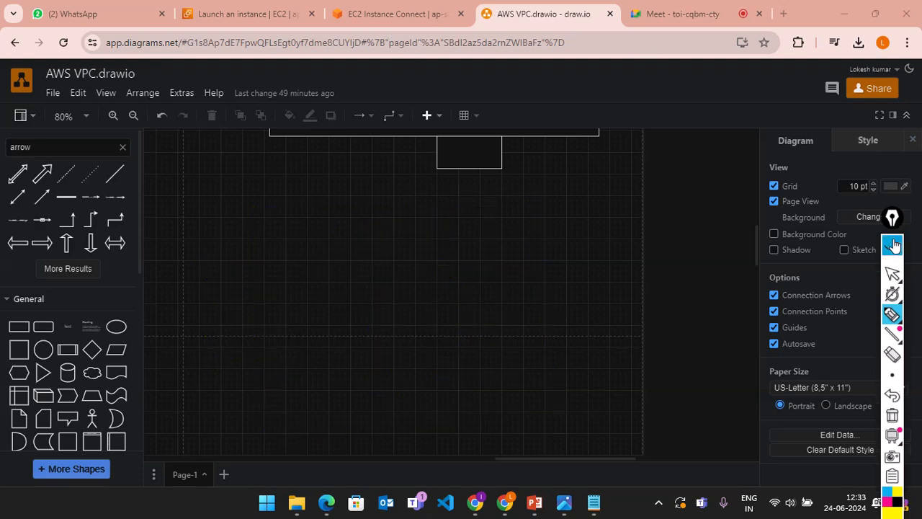
Step: Back on the EC2 launch page, confirm the first inbound rule's type stays ssh
left_click(263, 16)
scroll(362, 299, "down", 1)
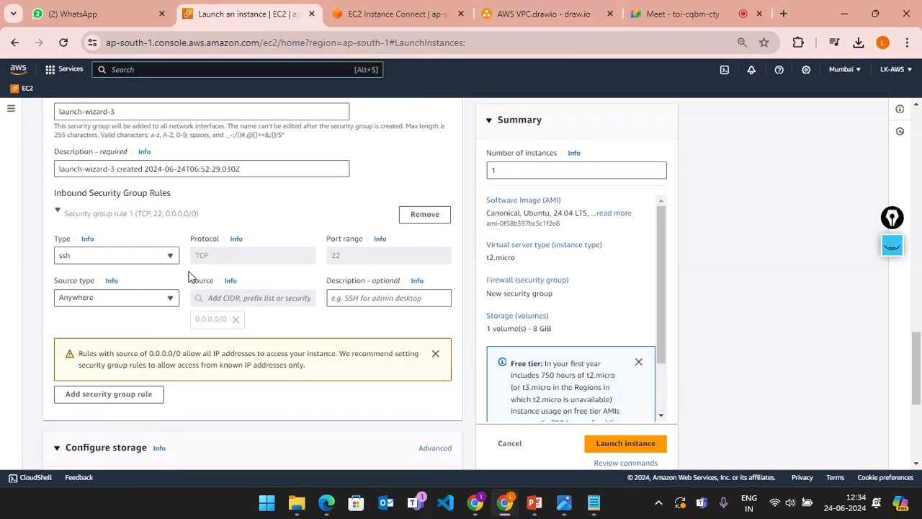
left_click(121, 262)
left_click(128, 264)
scroll(311, 328, "down", 1)
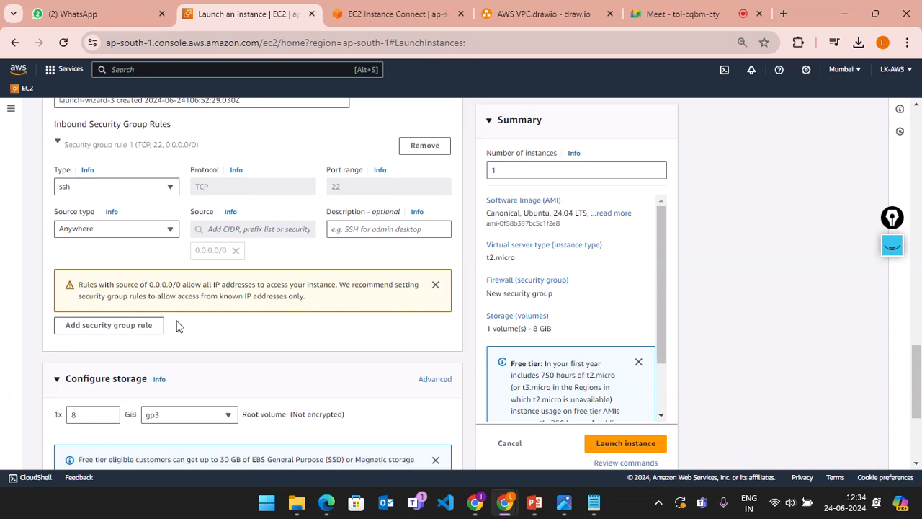
Step: Add inbound rule 2 and set its type to All traffic
left_click(129, 328)
scroll(199, 319, "down", 2)
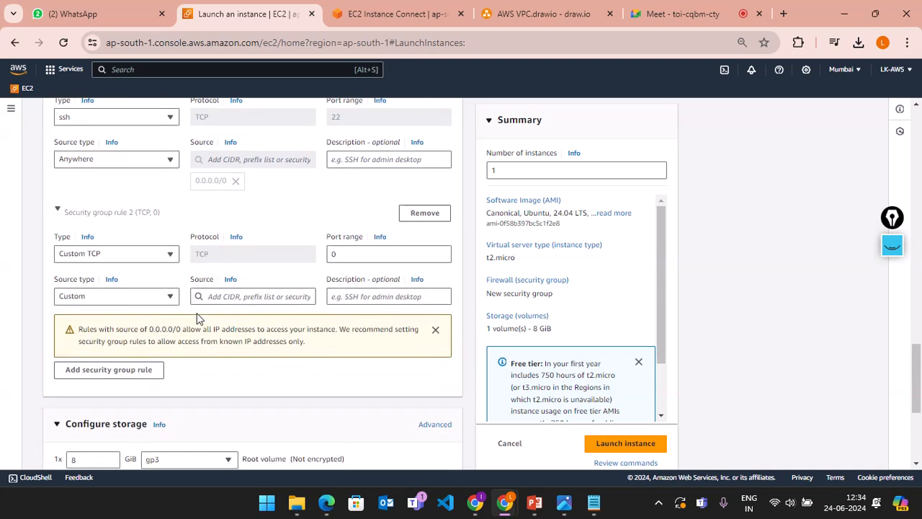
left_click(170, 253)
scroll(128, 346, "down", 1)
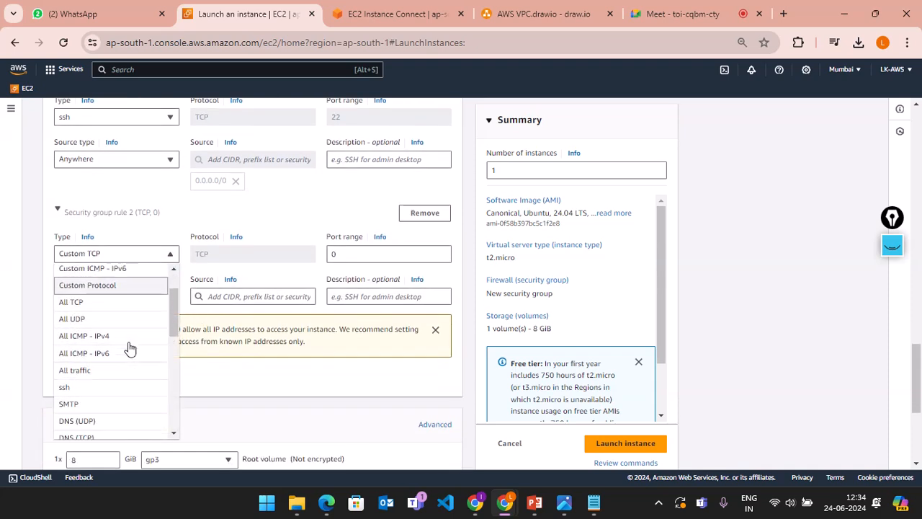
scroll(129, 347, "up", 1)
scroll(93, 391, "down", 3)
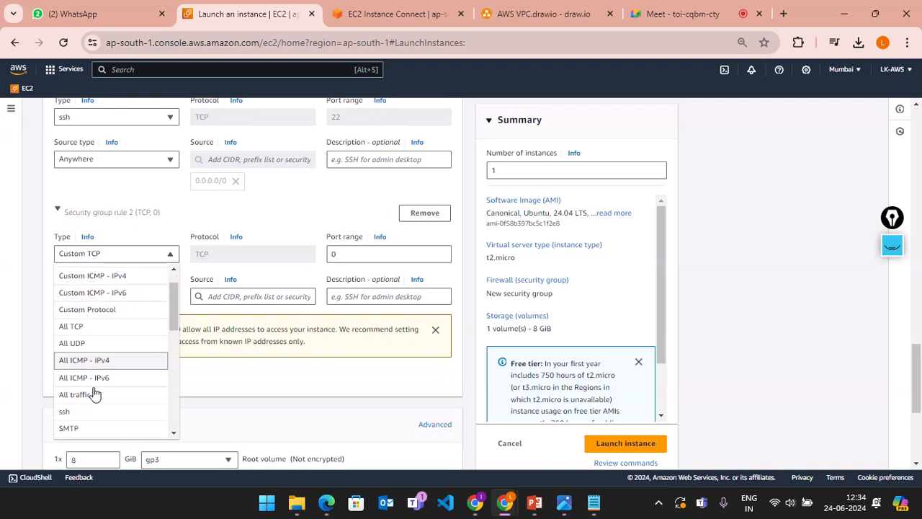
scroll(113, 345, "up", 2)
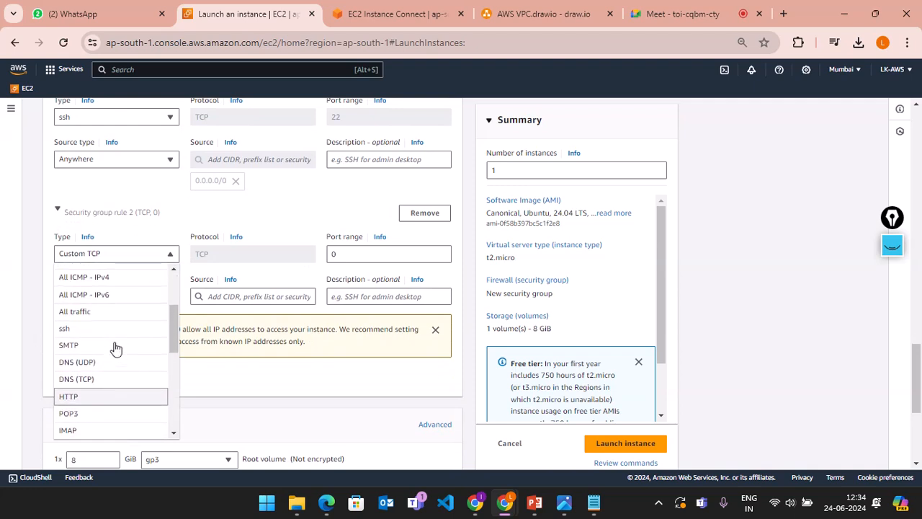
left_click(75, 312)
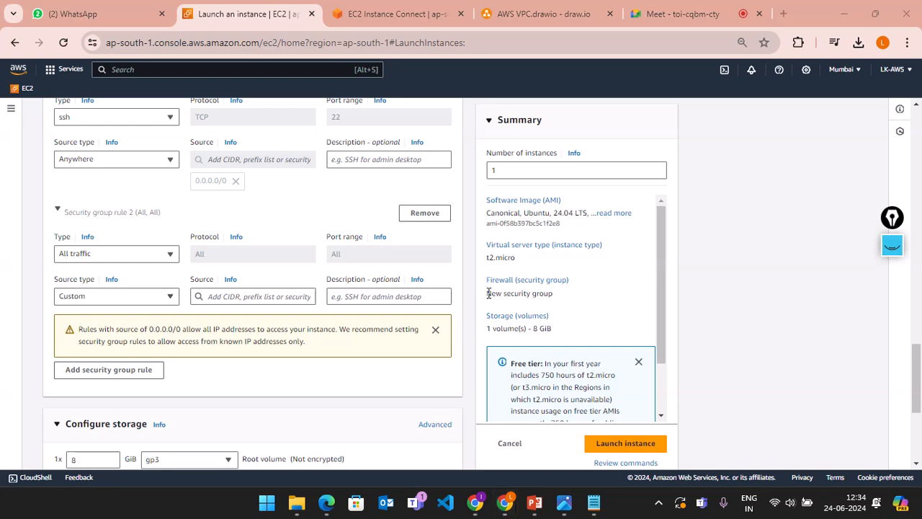
left_click(892, 247)
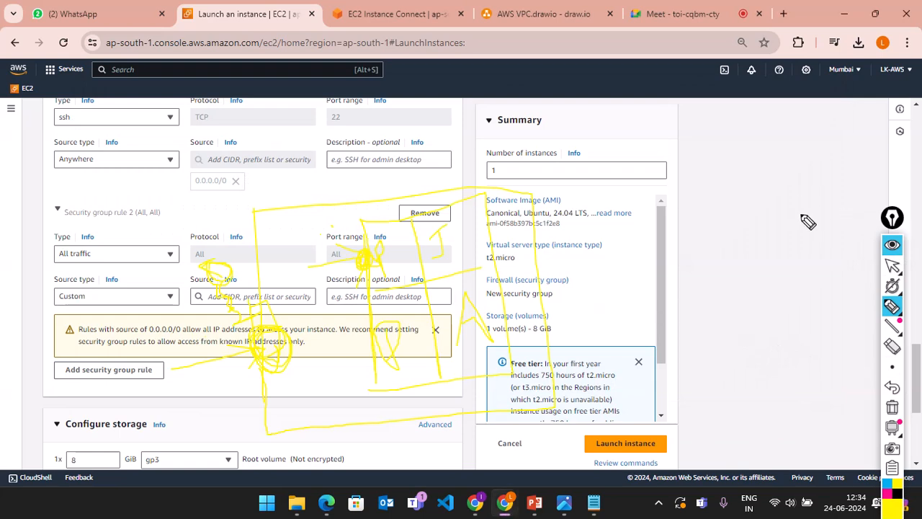
Step: On the AWS VPC diagram, add more rays around the left figures and two lines on the right
left_click(892, 244)
left_click(490, 9)
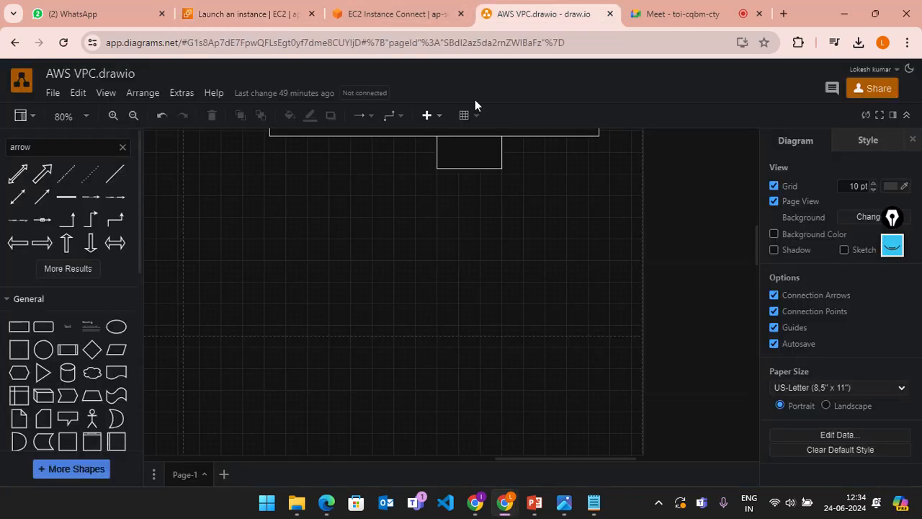
left_click(886, 247)
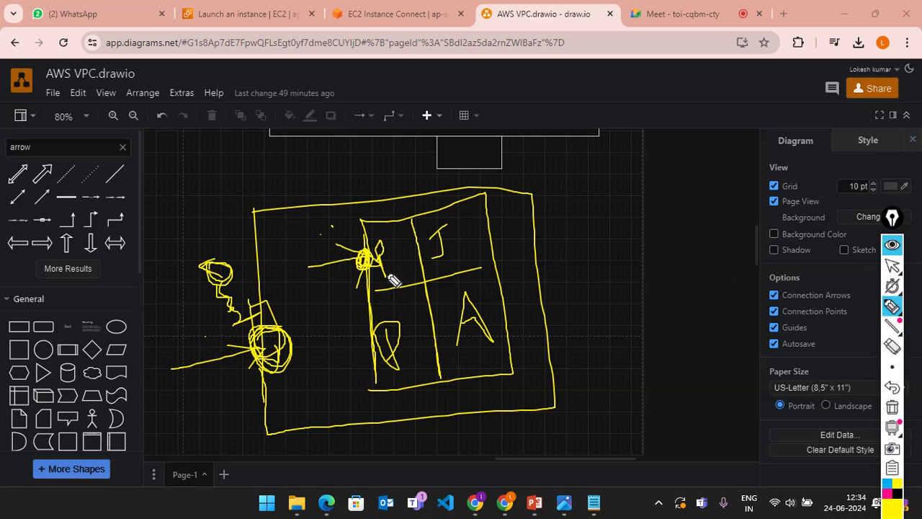
left_click_drag(215, 345, 308, 358)
mouse_move(160, 259)
left_mouse_down()
mouse_move(241, 296)
mouse_move(201, 303)
left_mouse_up()
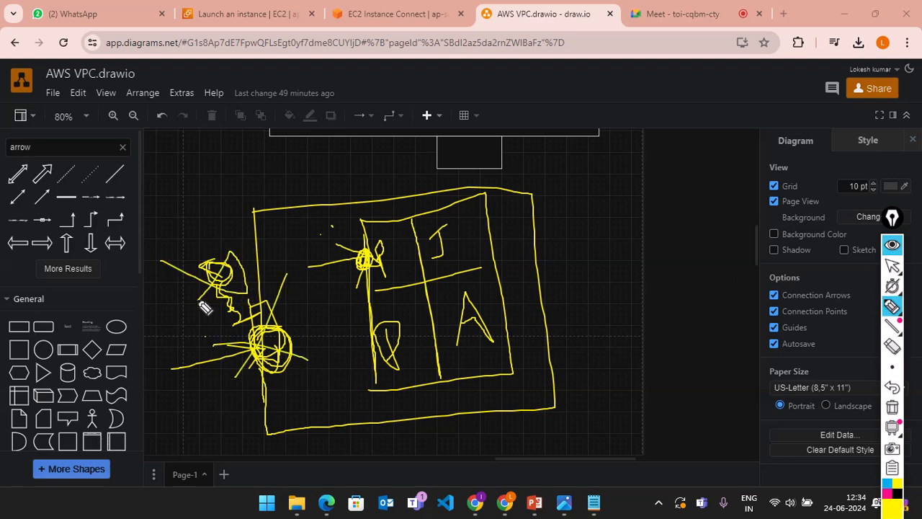
left_click_drag(535, 270, 618, 240)
left_click(563, 353)
left_click_drag(563, 353, 673, 331)
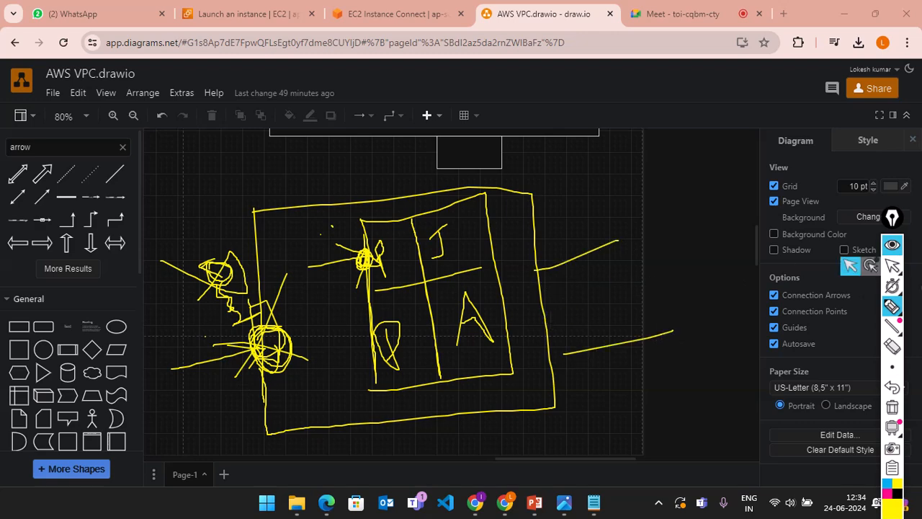
Step: Erase the big outer rectangle and the left figures with the eraser
left_click(892, 347)
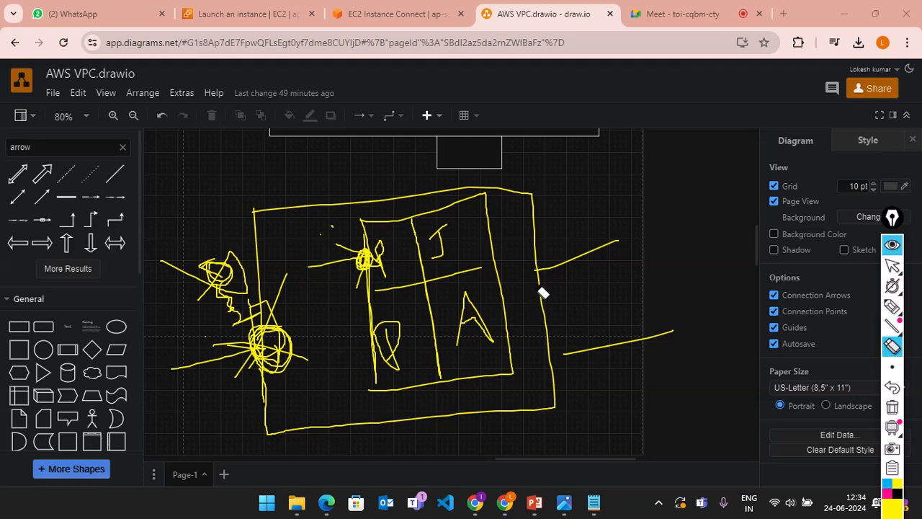
left_click(551, 339)
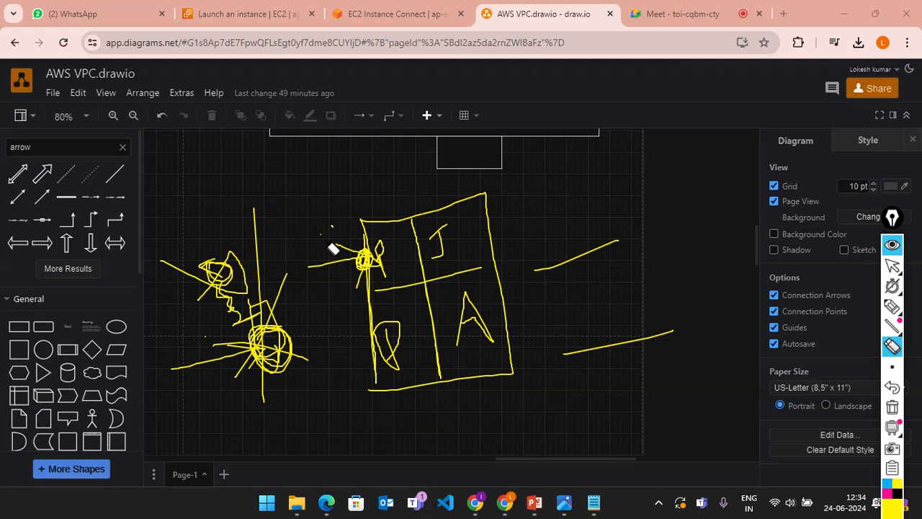
mouse_move(300, 249)
left_mouse_down()
mouse_move(231, 235)
mouse_move(282, 279)
left_mouse_up()
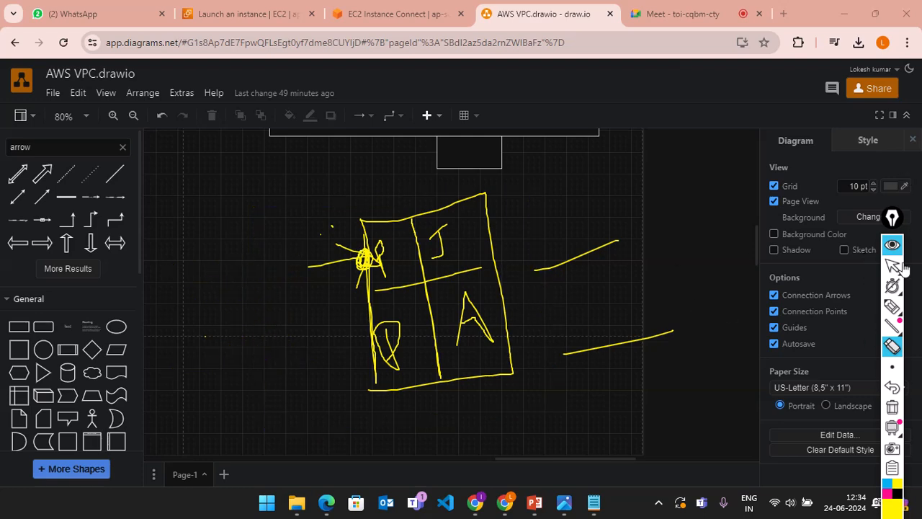
Step: Draw a new boundary with traffic lines entering from left and right, then clear the ink
left_click(892, 306)
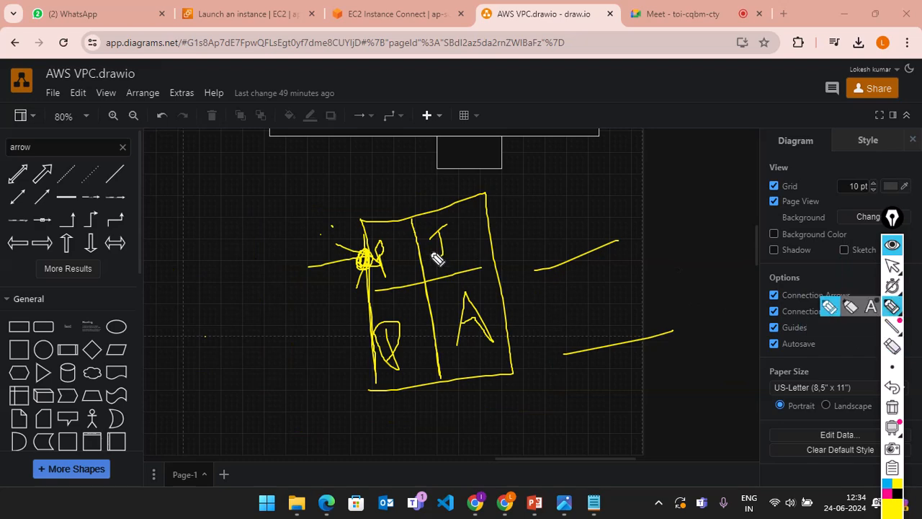
mouse_move(272, 220)
left_mouse_down()
mouse_move(518, 200)
mouse_move(547, 395)
mouse_move(288, 418)
mouse_move(268, 236)
mouse_move(275, 347)
left_mouse_up()
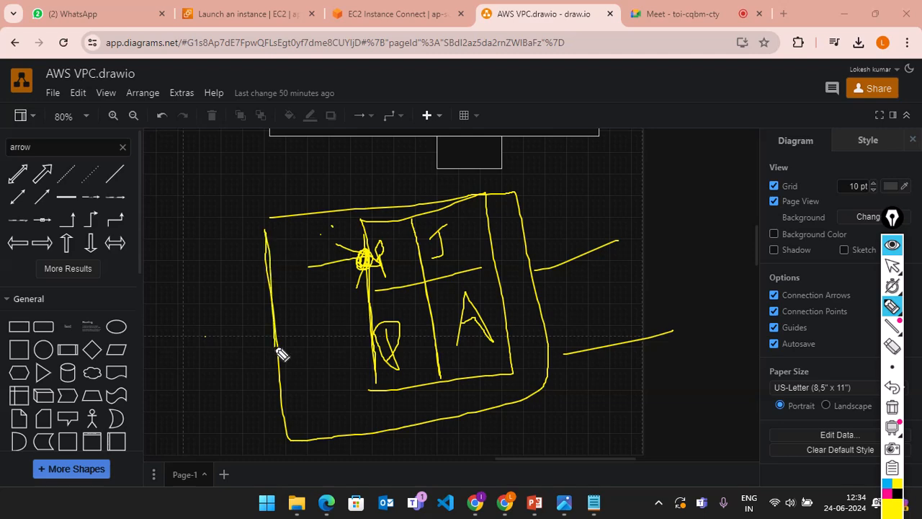
left_click_drag(190, 336, 342, 298)
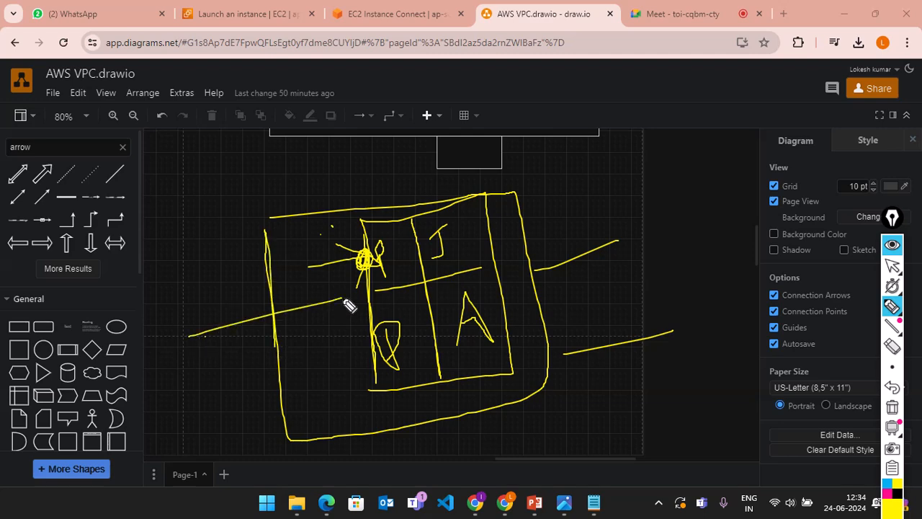
left_click_drag(213, 396, 340, 369)
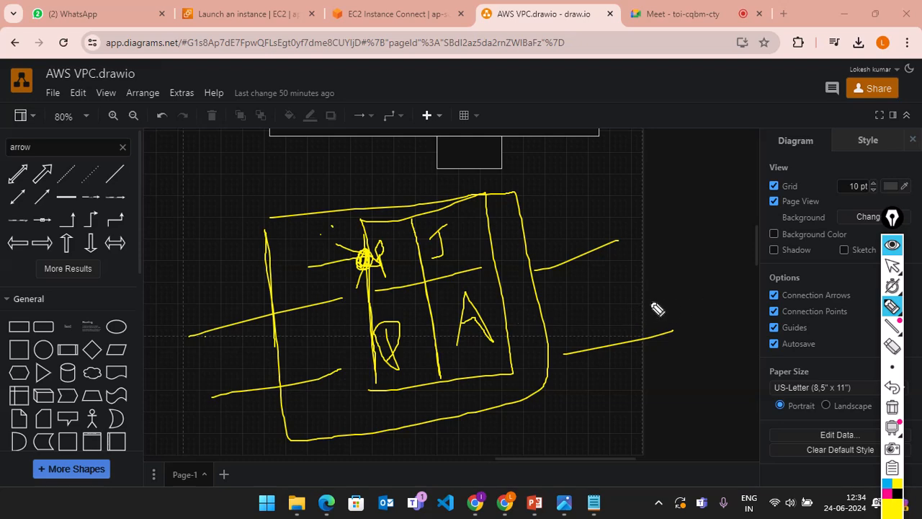
left_click(648, 274)
mouse_move(566, 299)
left_mouse_down()
mouse_move(536, 303)
mouse_move(514, 329)
mouse_move(593, 331)
left_mouse_up()
left_click_drag(208, 375, 317, 329)
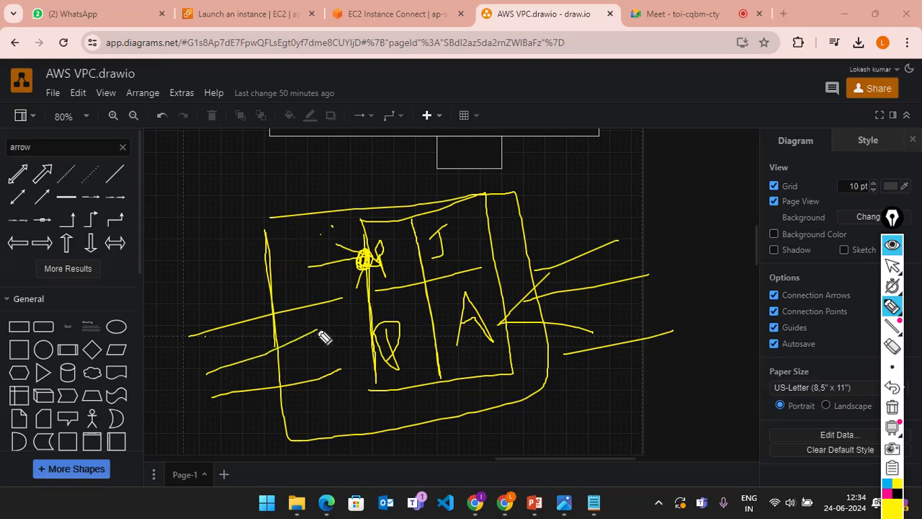
mouse_move(258, 346)
left_mouse_down()
mouse_move(191, 374)
mouse_move(238, 374)
left_mouse_up()
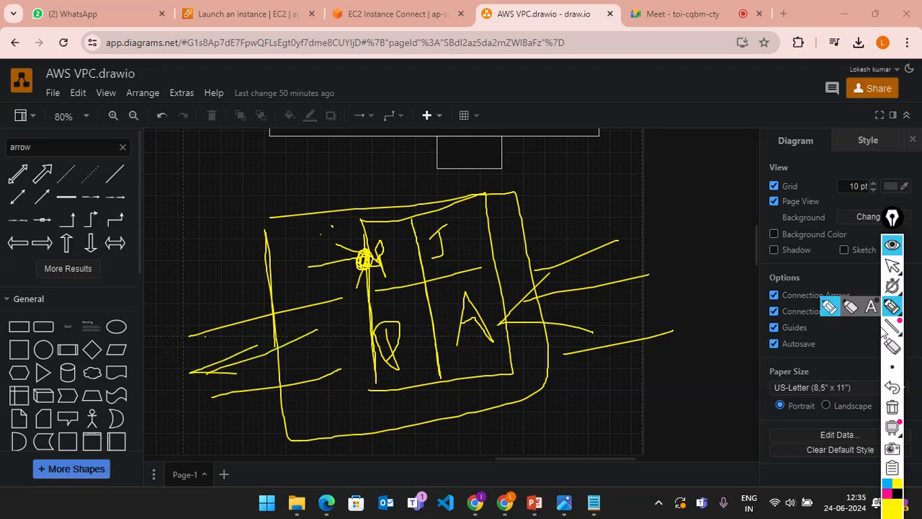
left_click(892, 347)
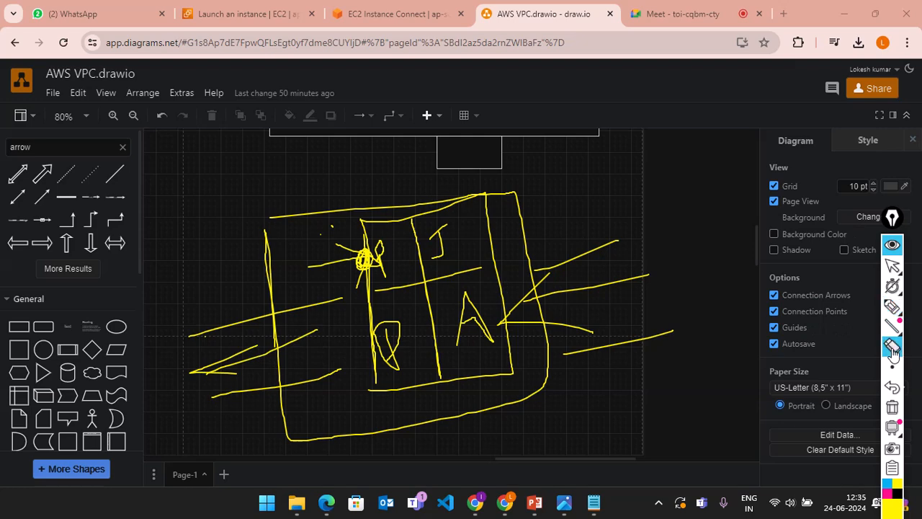
left_click(891, 245)
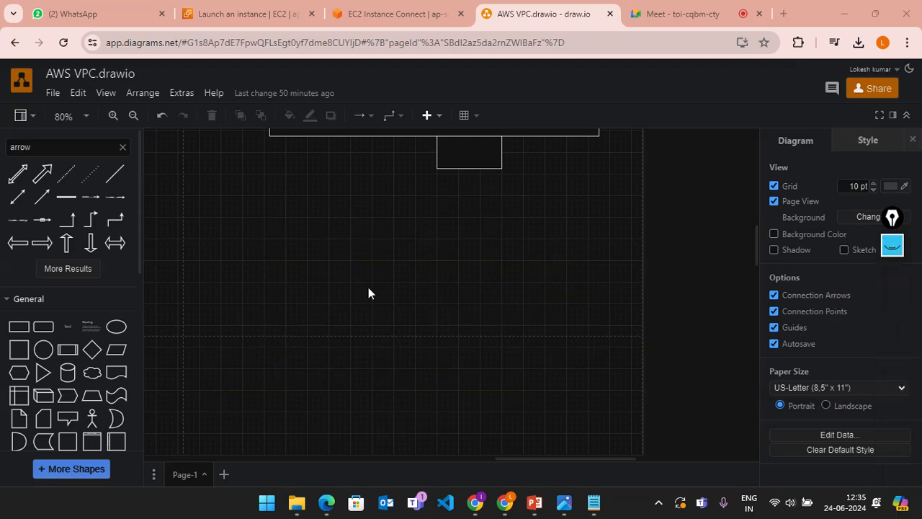
Step: On the EC2 launch page, verify rule 2 keeps type All traffic and source type Custom
left_click(238, 14)
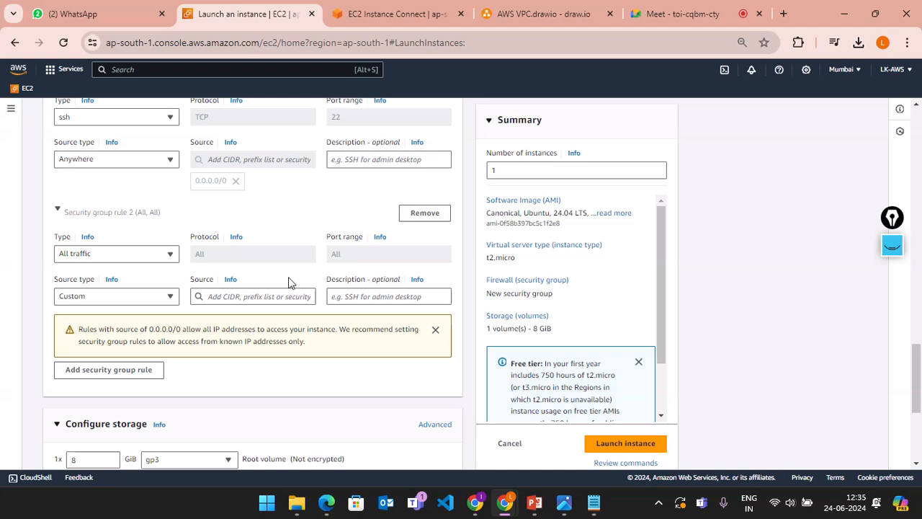
left_click(118, 299)
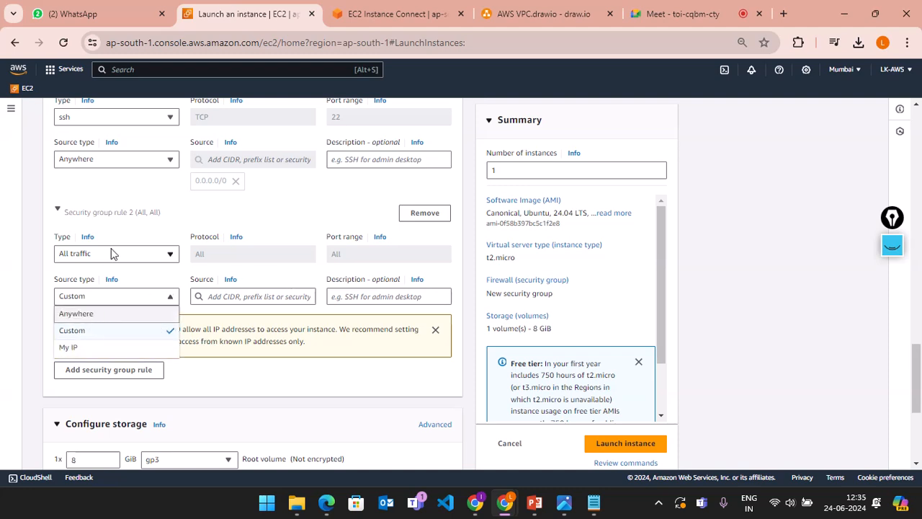
left_click(137, 254)
left_click(174, 230)
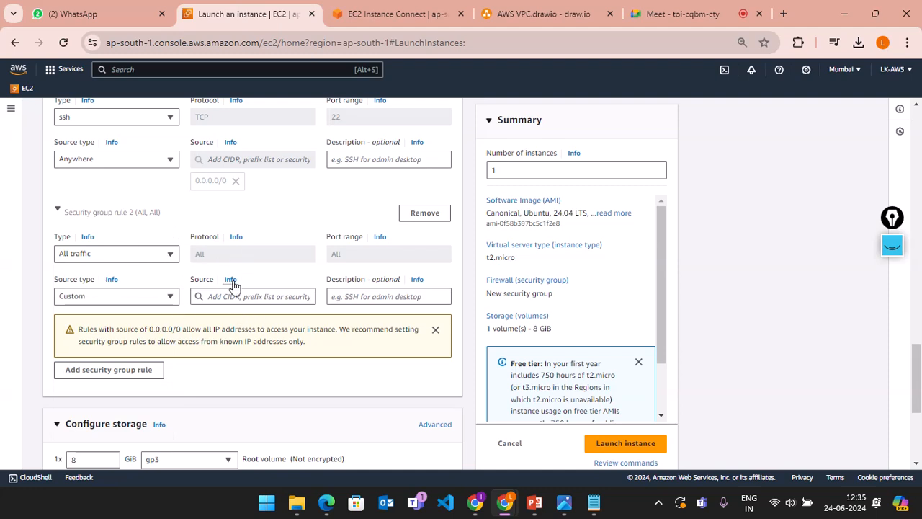
left_click(170, 297)
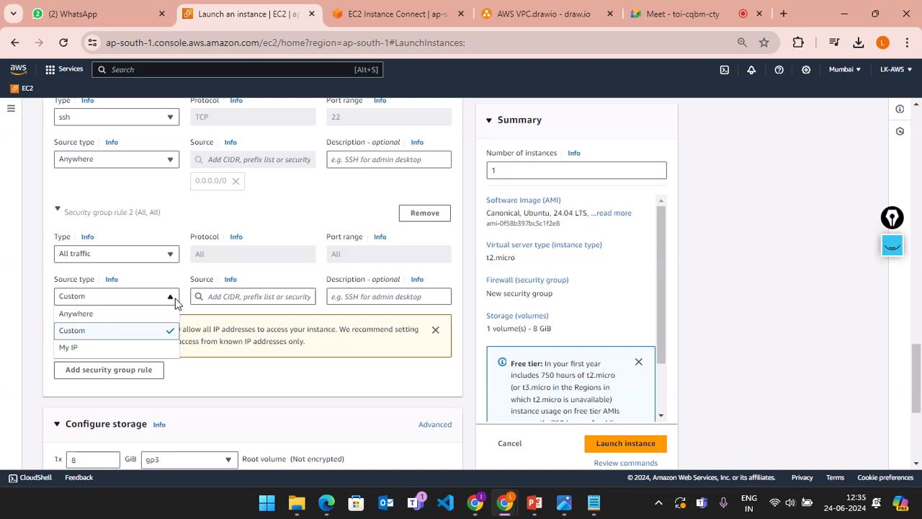
left_click(175, 301)
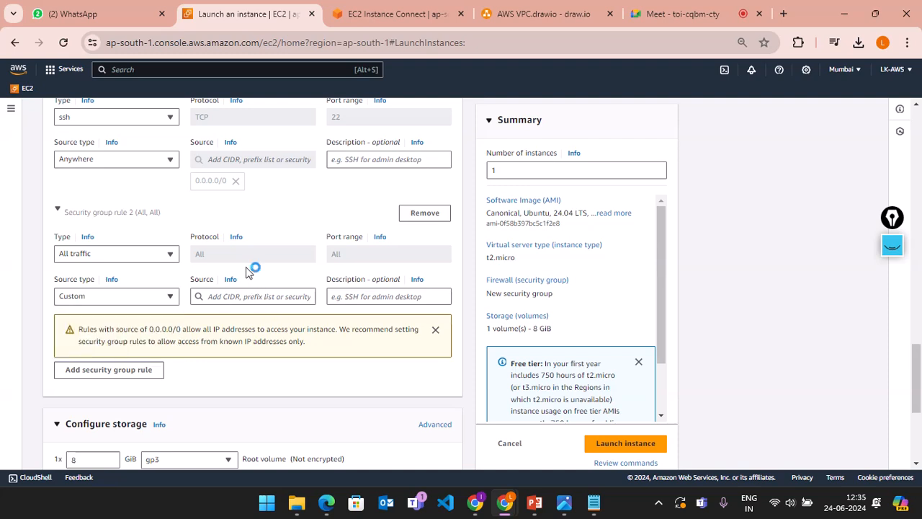
left_click(160, 256)
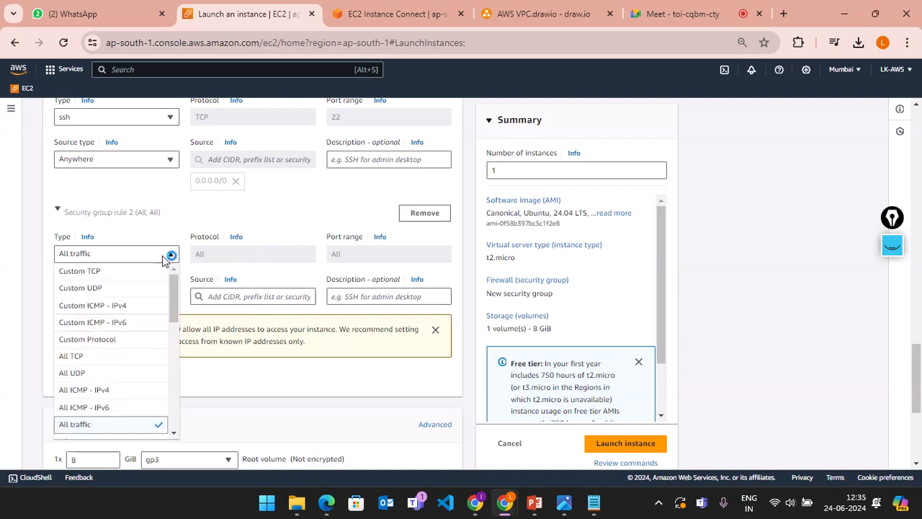
left_click(162, 255)
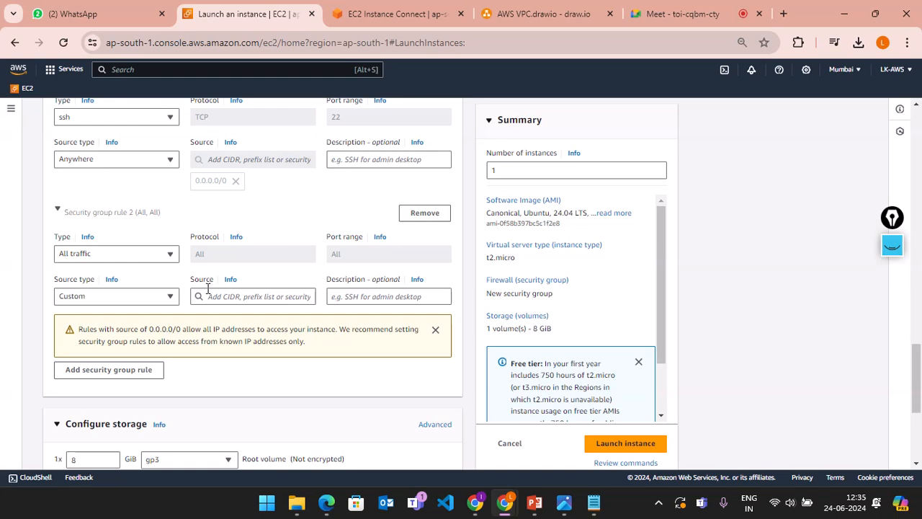
Step: Add a third inbound rule, which appears as Custom TCP with port range 0
scroll(207, 288, "up", 3)
scroll(176, 276, "down", 3)
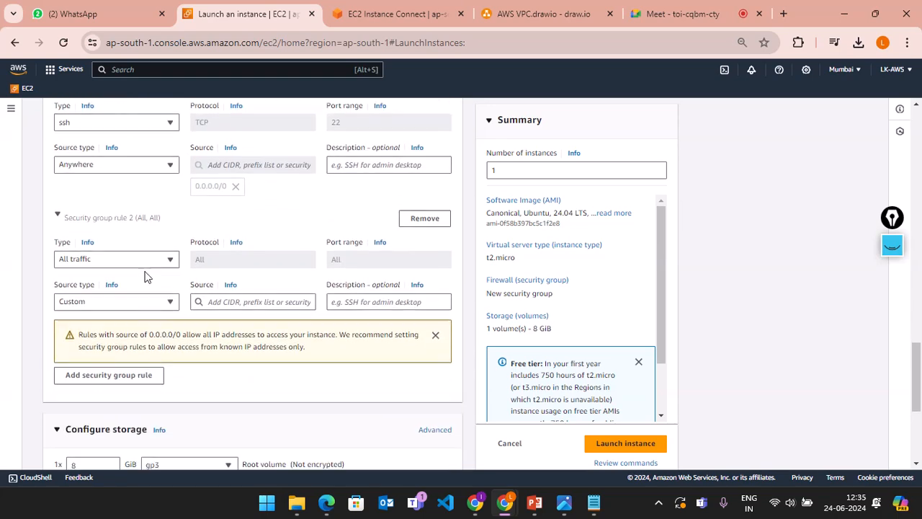
left_click(118, 372)
Step: Set rule 3's type to MSSQL (TCP port 1433), keeping its source type Custom
scroll(242, 335, "down", 3)
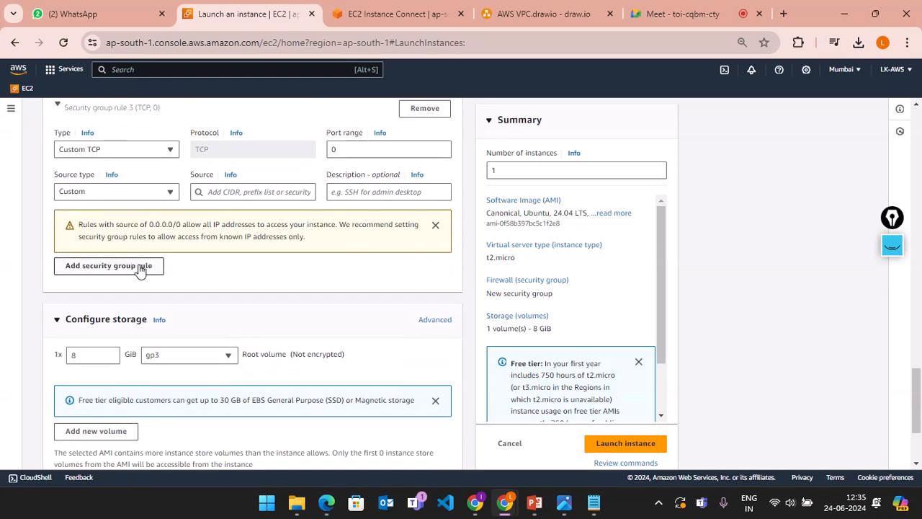
left_click(133, 193)
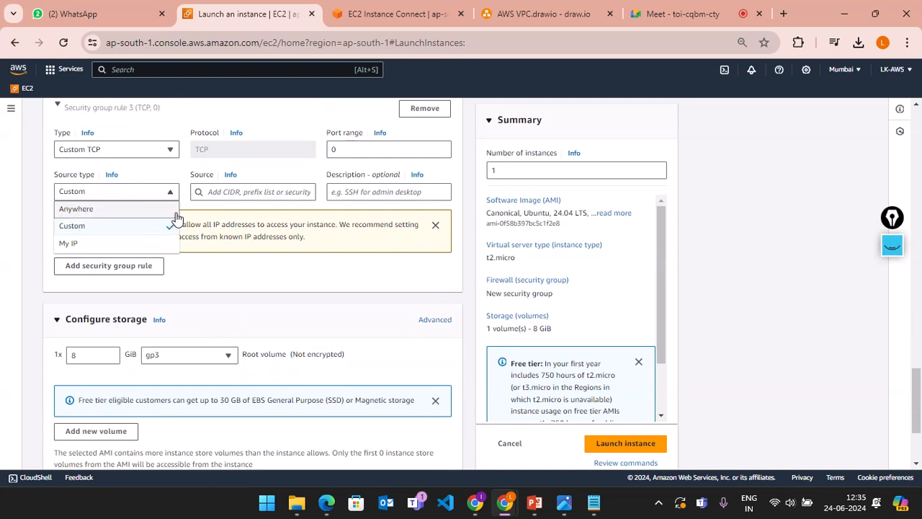
left_click(274, 272)
scroll(274, 272, "down", 3)
scroll(274, 274, "up", 4)
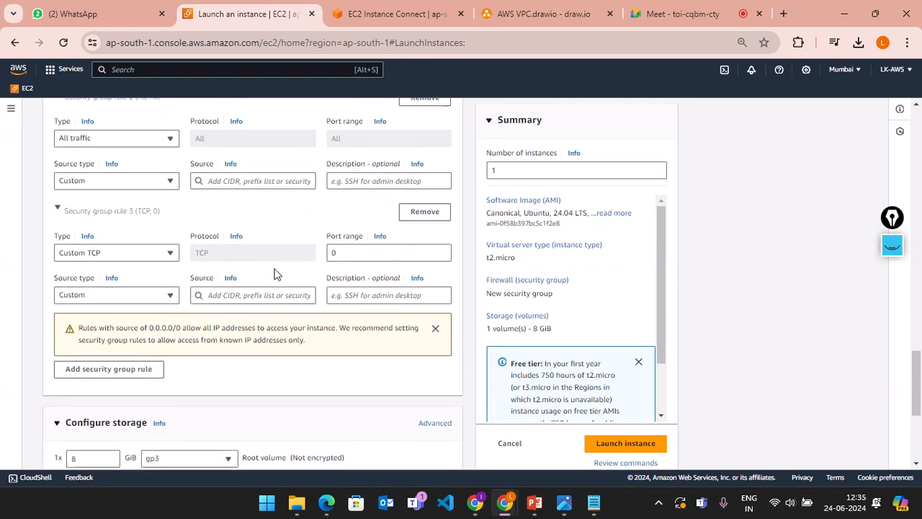
left_click(147, 265)
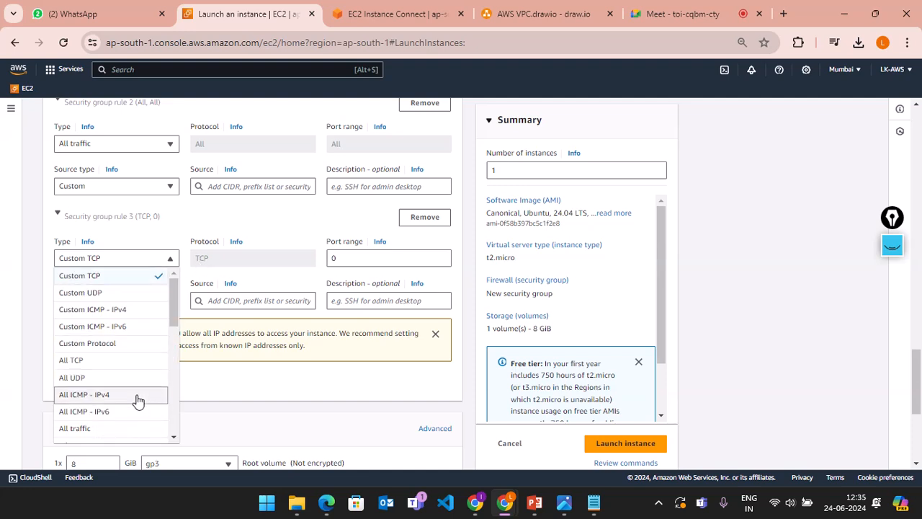
scroll(137, 401, "down", 3)
scroll(138, 401, "up", 1)
scroll(138, 401, "down", 4)
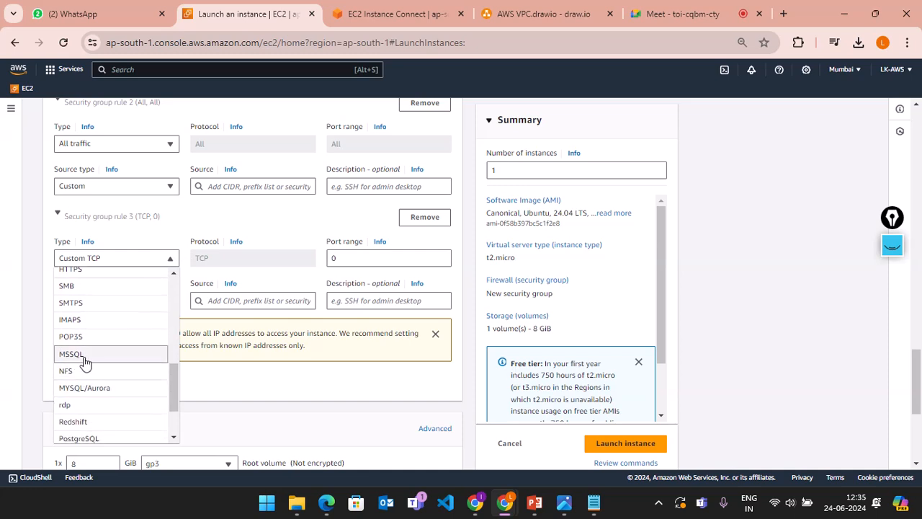
left_click(84, 357)
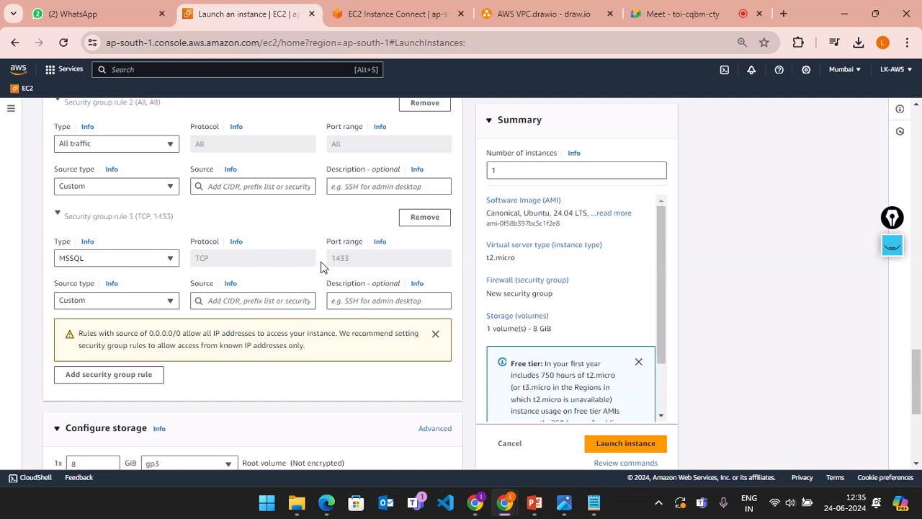
Step: Confirm MSSQL stays rule 3's type and collapse the details of rule 2
left_click(143, 303)
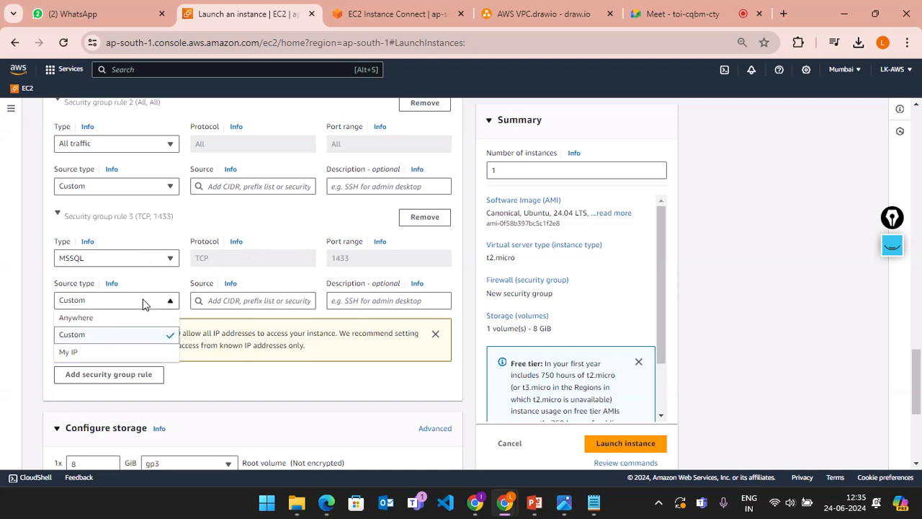
left_click(143, 303)
left_click(112, 259)
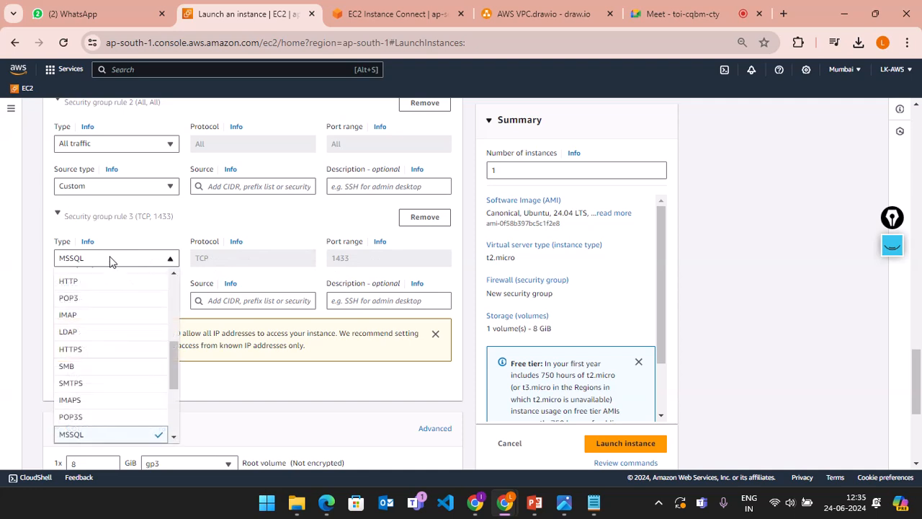
left_click(81, 438)
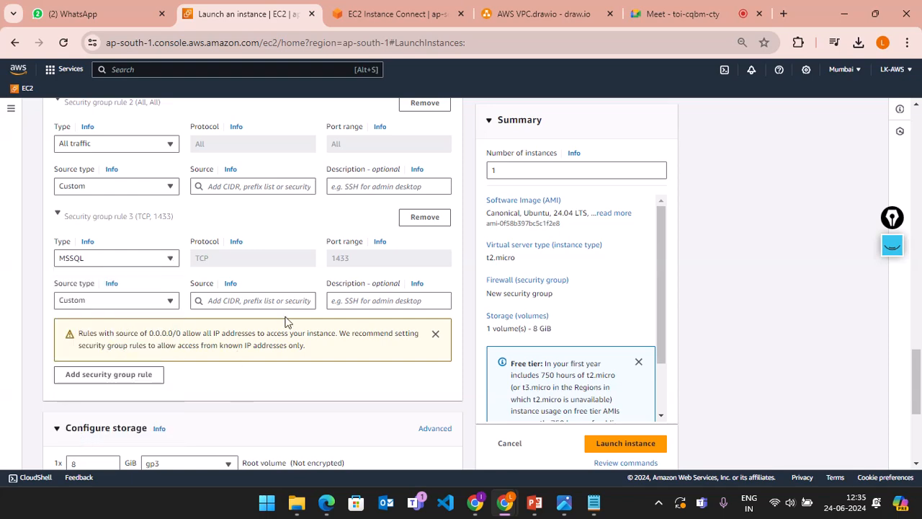
scroll(285, 322, "up", 3)
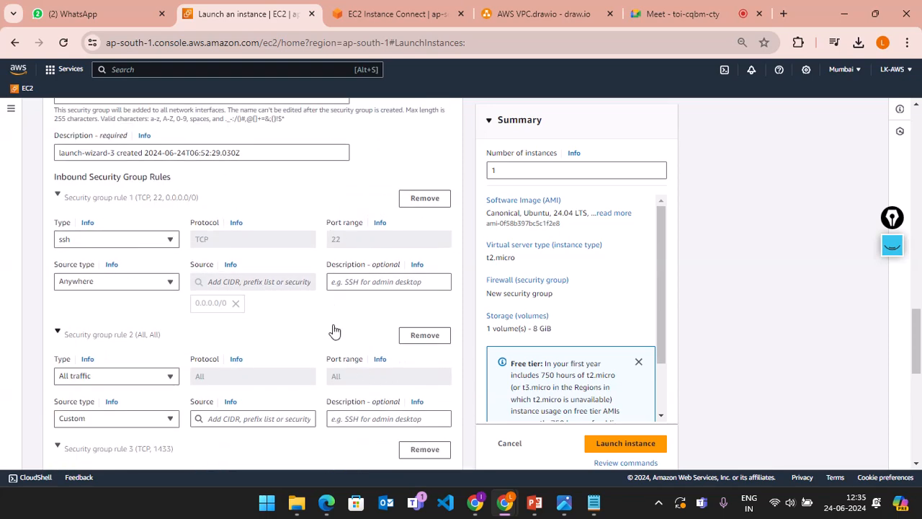
left_click(335, 330)
scroll(383, 310, "down", 3)
scroll(383, 309, "up", 1)
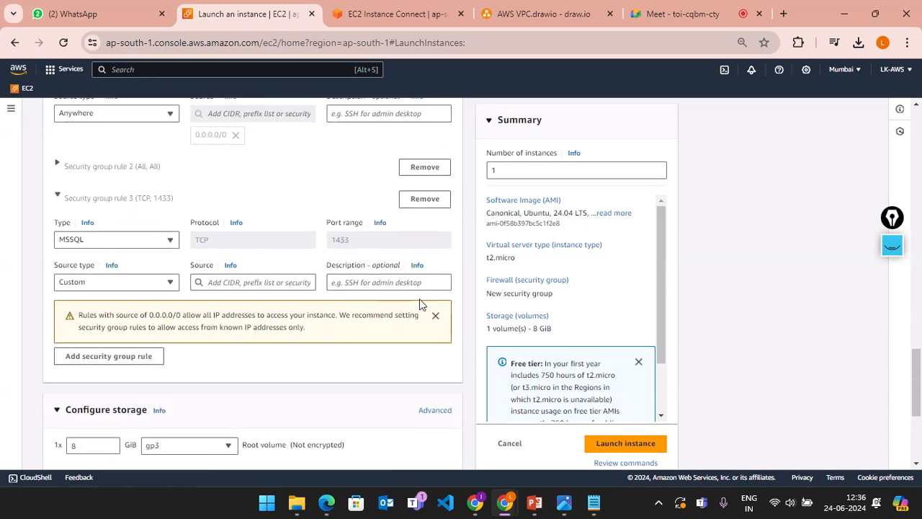
scroll(422, 304, "up", 2)
scroll(422, 304, "down", 1)
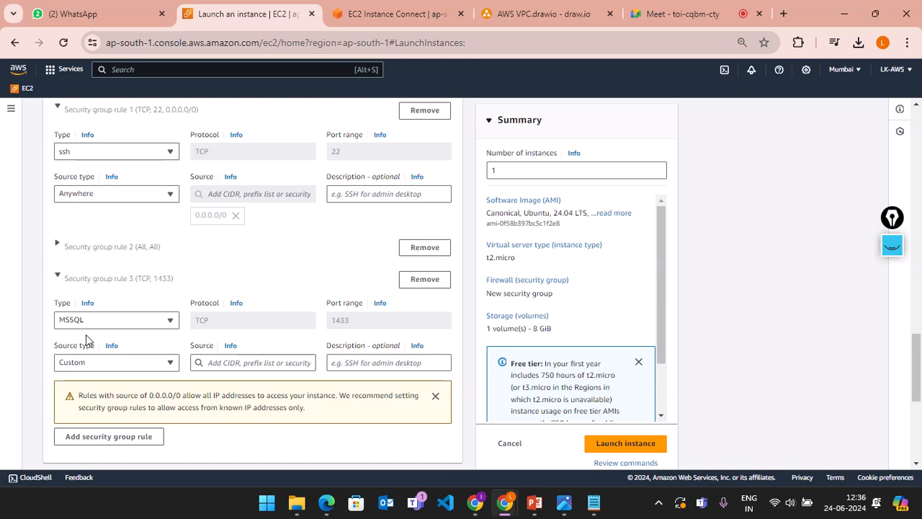
Step: Remove the MSSQL inbound rule
left_click(424, 279)
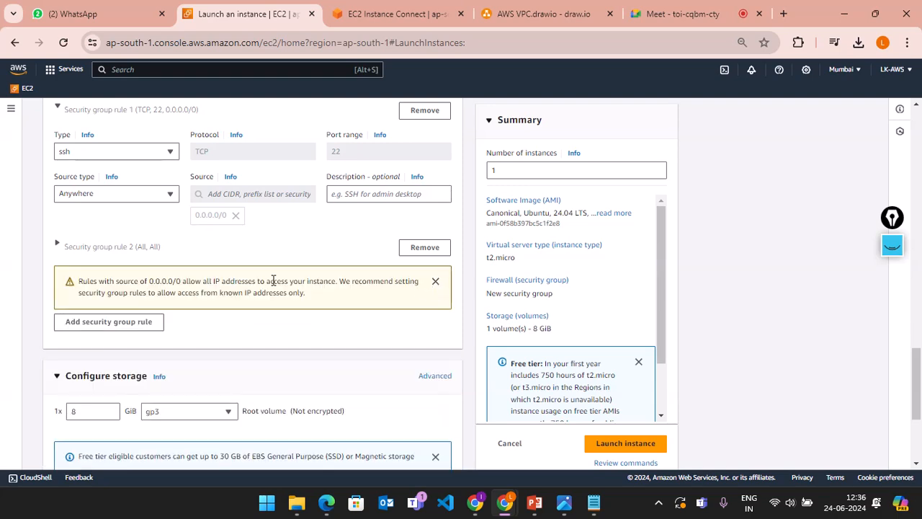
scroll(279, 280, "up", 2)
scroll(254, 265, "up", 1)
scroll(257, 264, "down", 3)
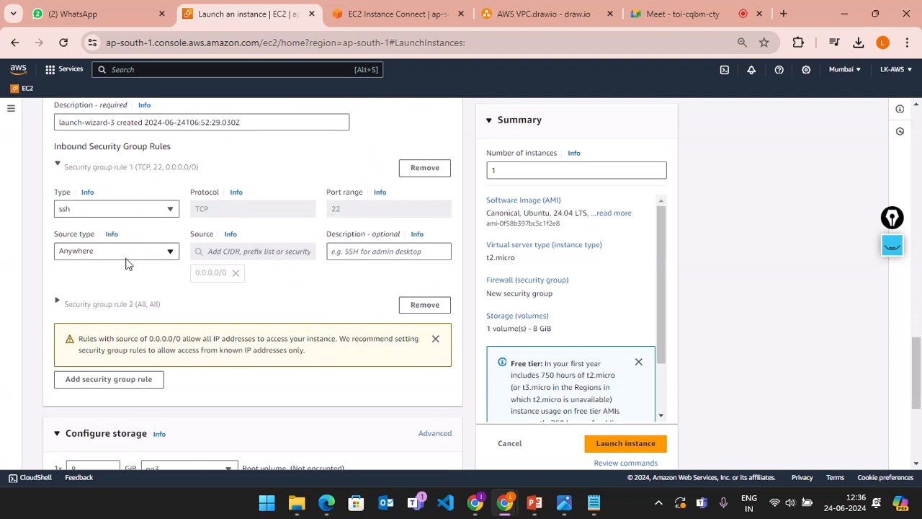
Step: Set rule 1's type to All traffic
left_click(139, 253)
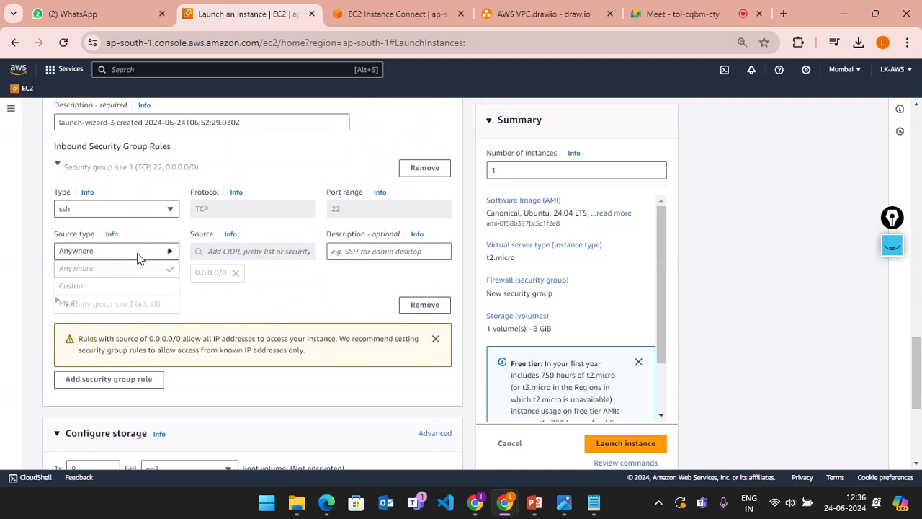
left_click(157, 208)
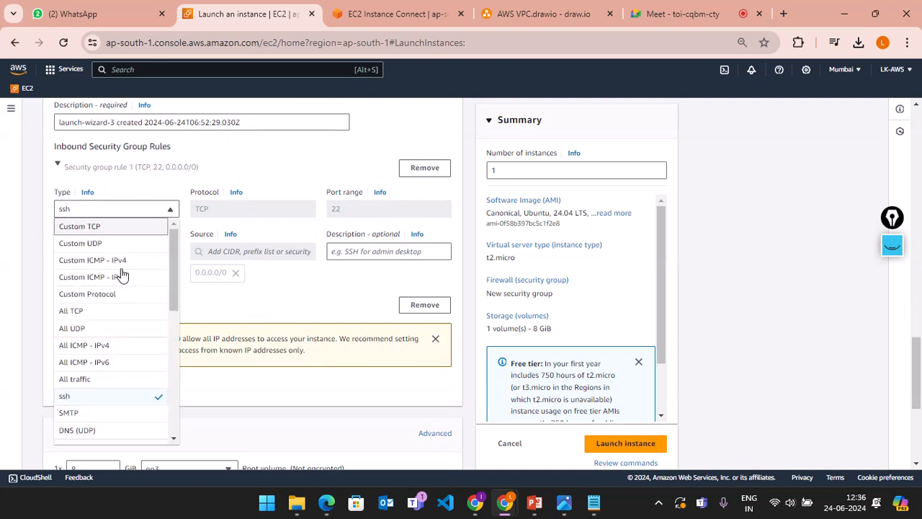
left_click(82, 386)
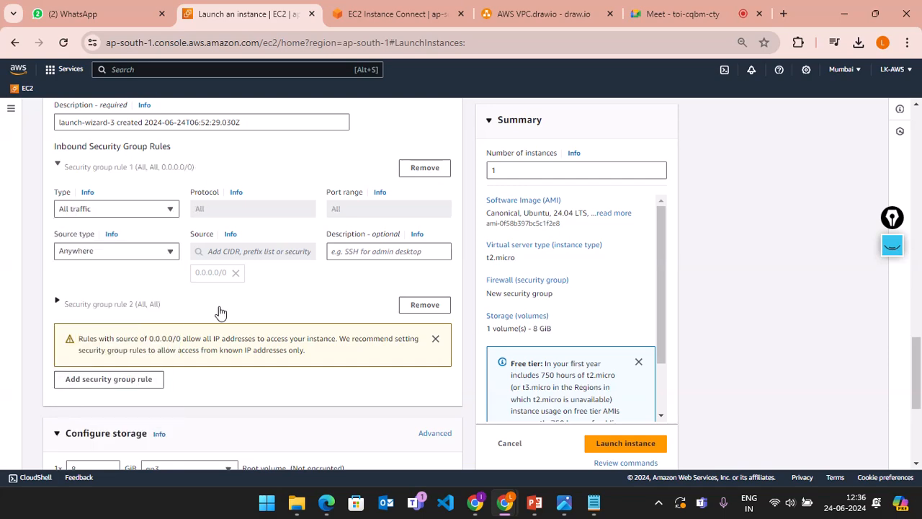
scroll(216, 308, "down", 2)
scroll(220, 311, "down", 1)
scroll(219, 311, "up", 3)
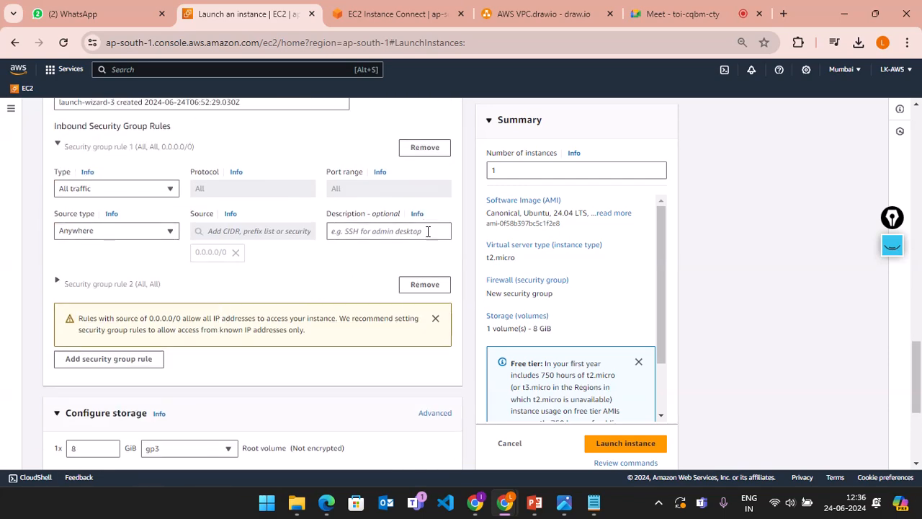
Step: Add another inbound rule of type ssh on TCP port 22, then select the instance count
left_click(144, 358)
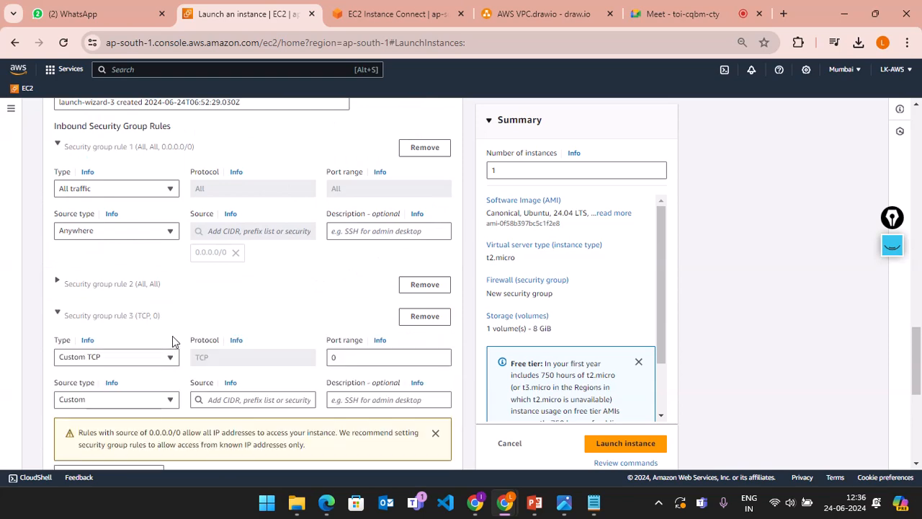
left_click(118, 363)
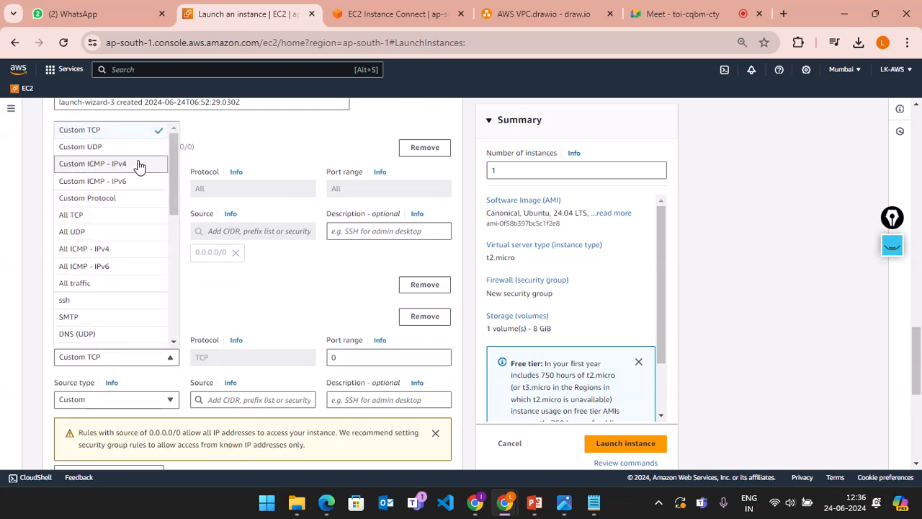
scroll(140, 165, "up", 2)
scroll(109, 314, "down", 2)
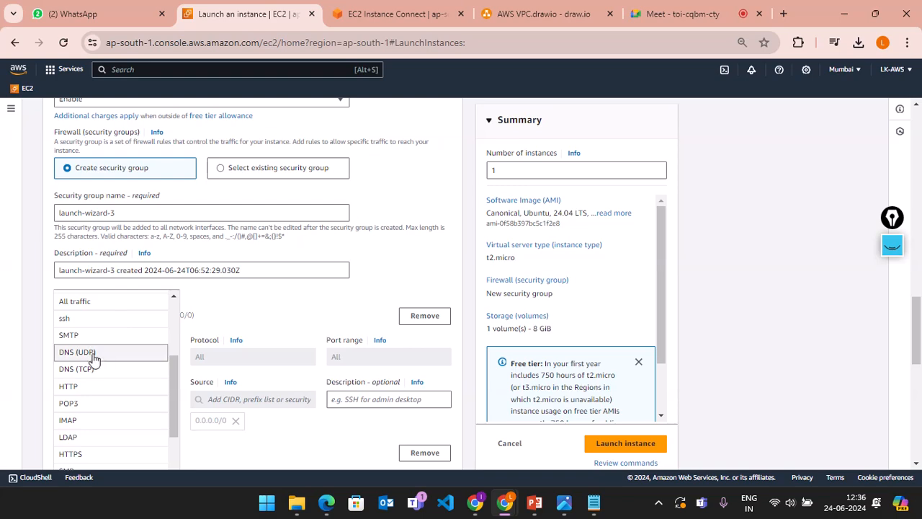
left_click(106, 321)
scroll(330, 371, "down", 4)
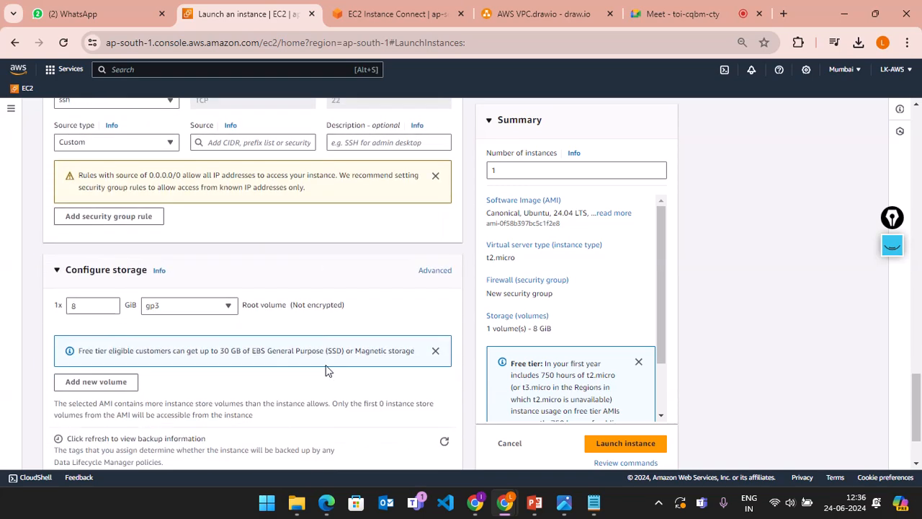
scroll(253, 348, "up", 1)
scroll(212, 352, "down", 3)
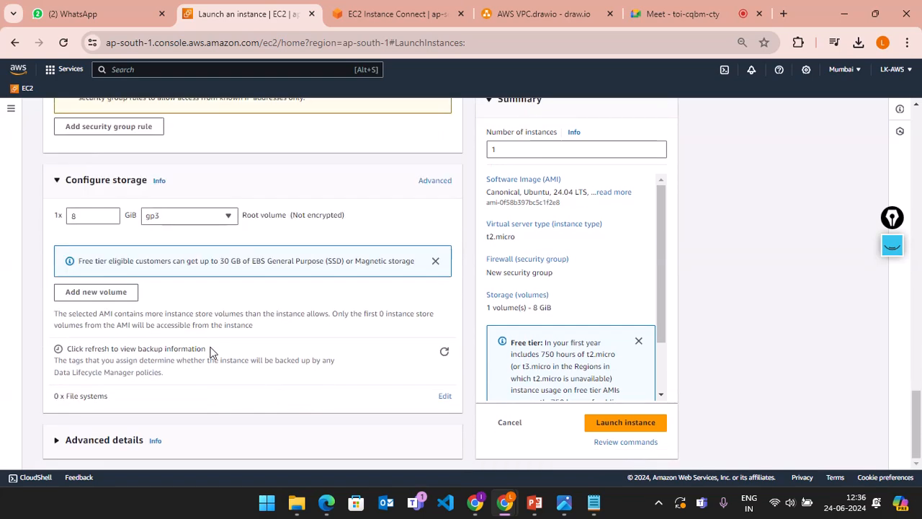
scroll(329, 338, "up", 6)
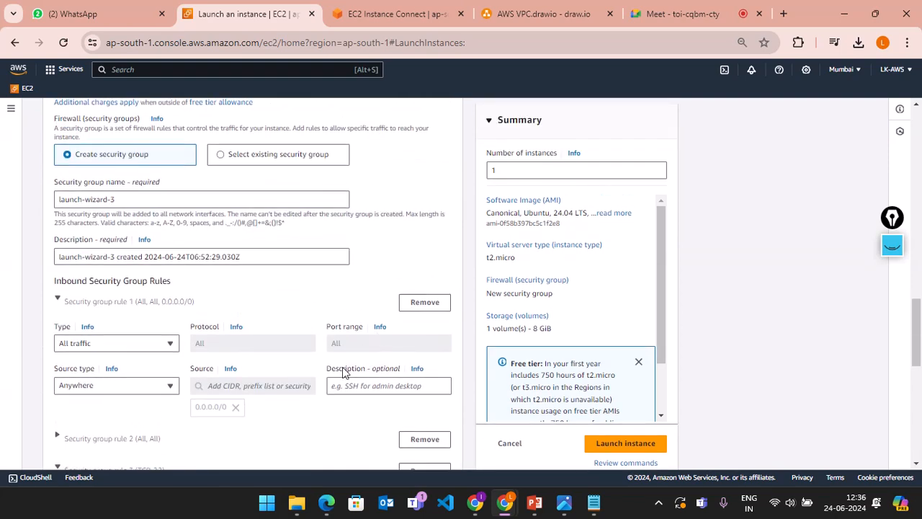
scroll(342, 372, "down", 1)
scroll(343, 369, "up", 2)
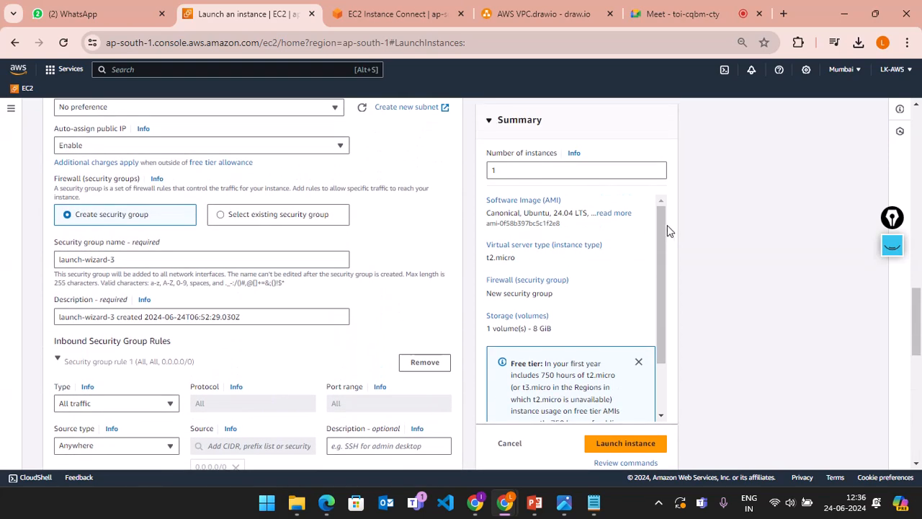
left_click(546, 173)
double_click(493, 170)
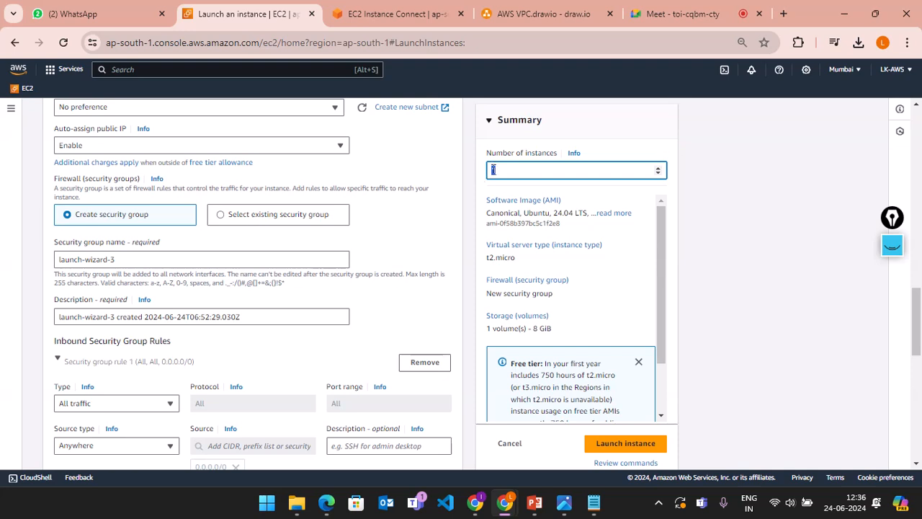
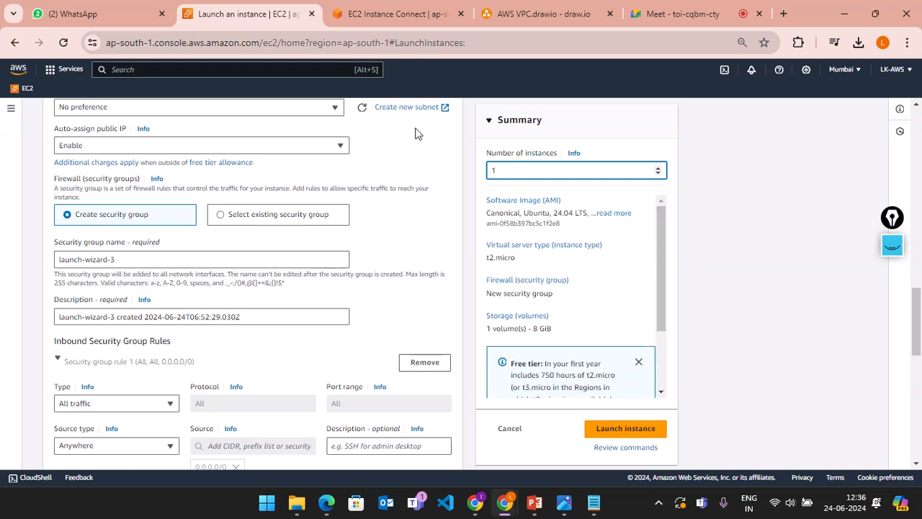
Step: Set the number of instances to launch to 2 in the Summary panel
scroll(342, 180, "up", 3)
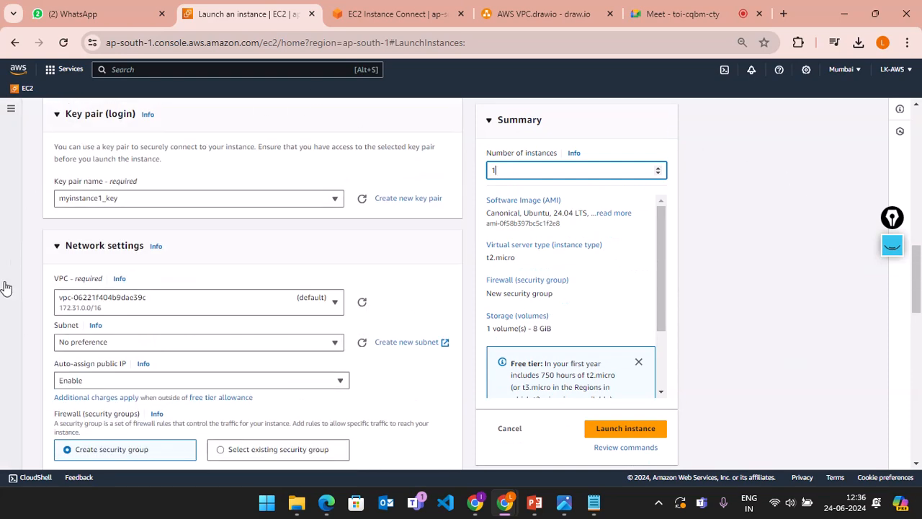
scroll(245, 351, "down", 2)
scroll(245, 351, "down", 5)
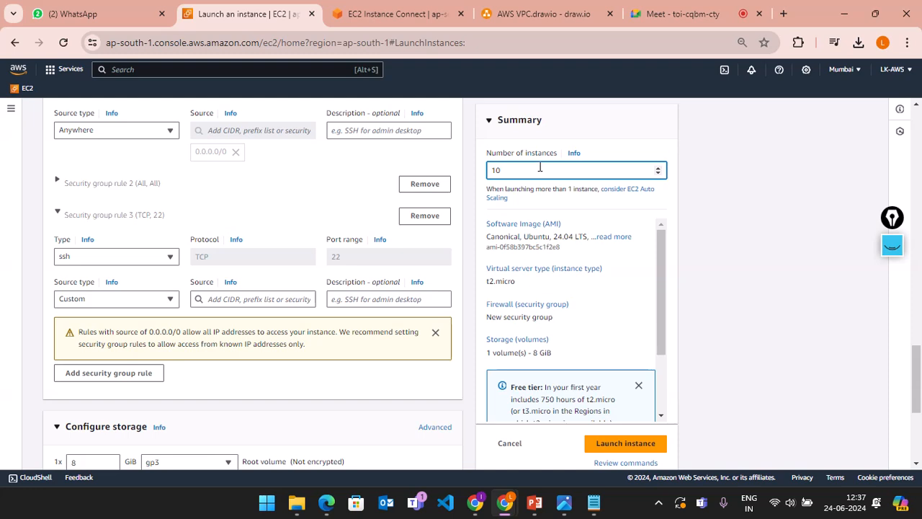
left_click(695, 264)
left_click(517, 173)
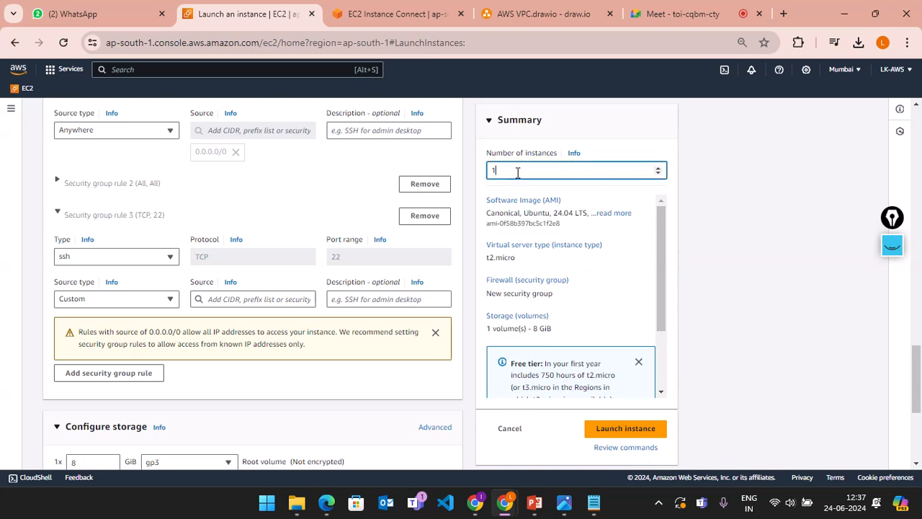
type("2")
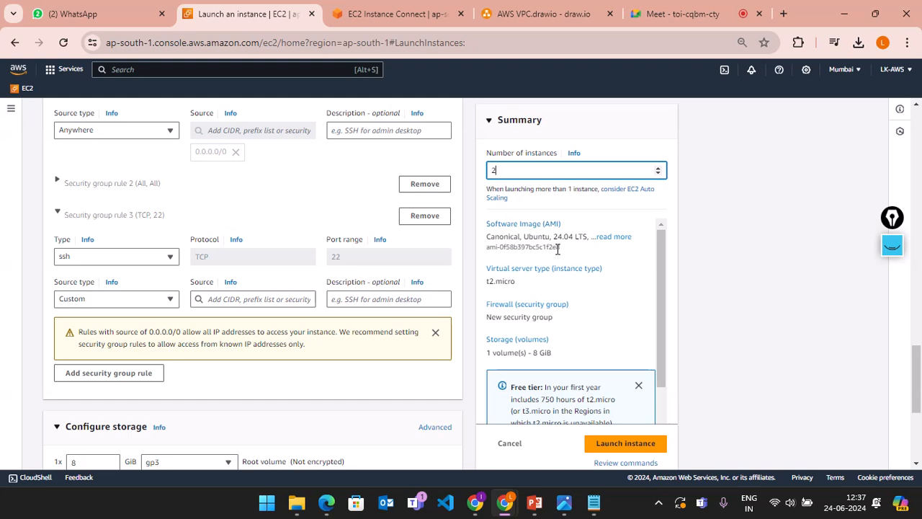
Step: Highlight the AMI ID in the summary, then clear the highlight
scroll(557, 248, "down", 1)
scroll(557, 248, "up", 1)
scroll(591, 280, "down", 1)
scroll(592, 272, "up", 1)
left_click_drag(567, 252, 484, 249)
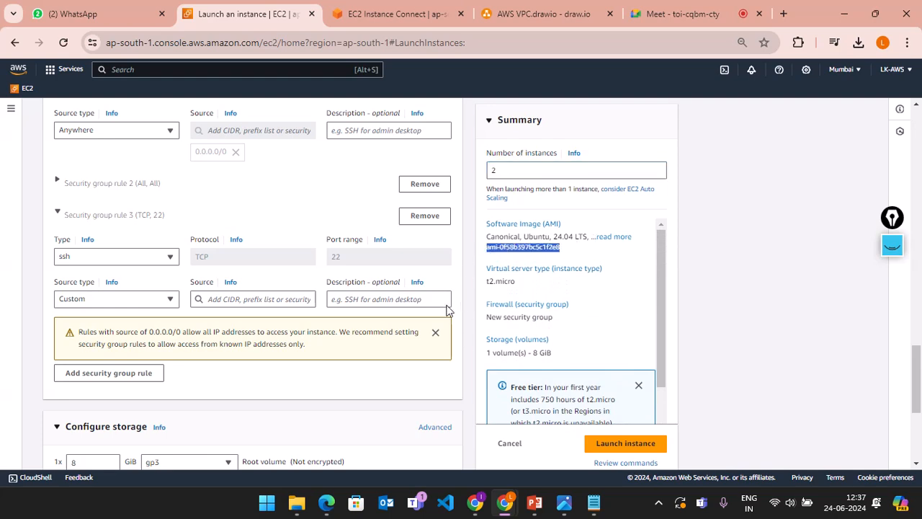
scroll(397, 199, "up", 5)
scroll(343, 212, "up", 7)
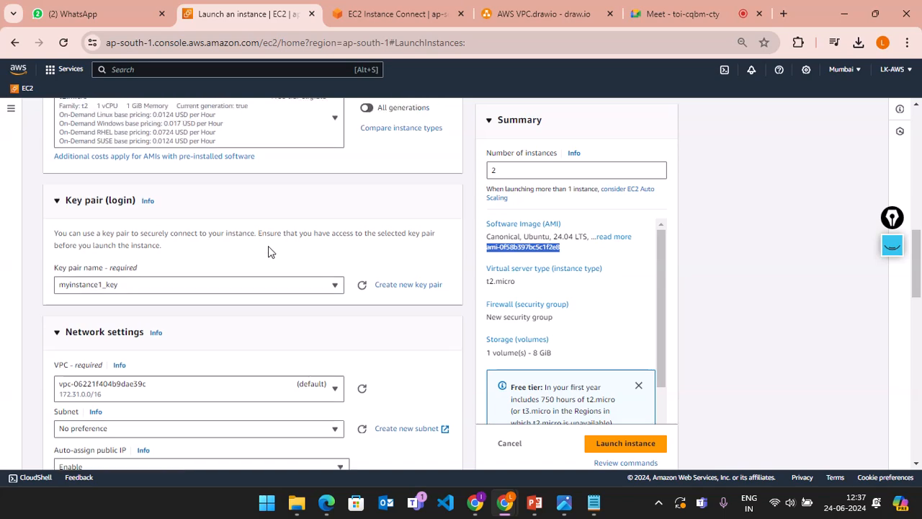
scroll(202, 268, "down", 1)
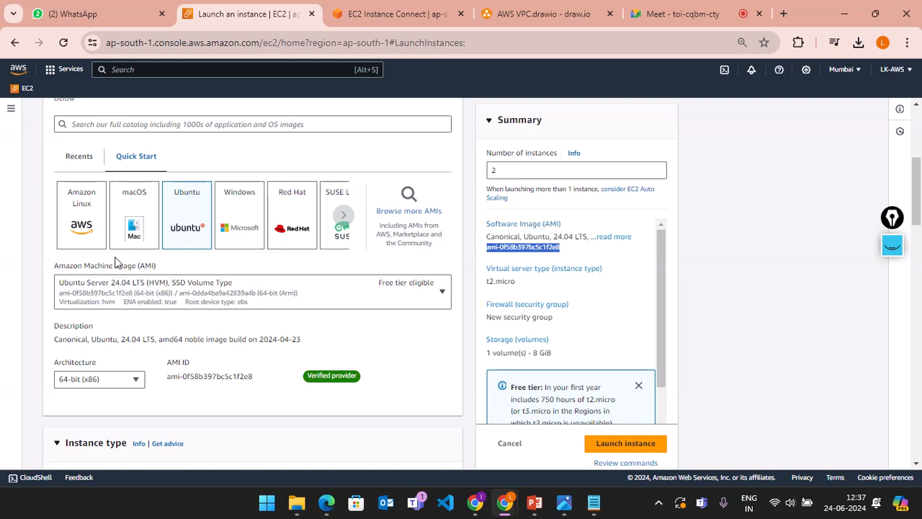
left_click(580, 248)
Step: Expand Advanced details and bring the empty User data box into view
scroll(633, 301, "down", 2)
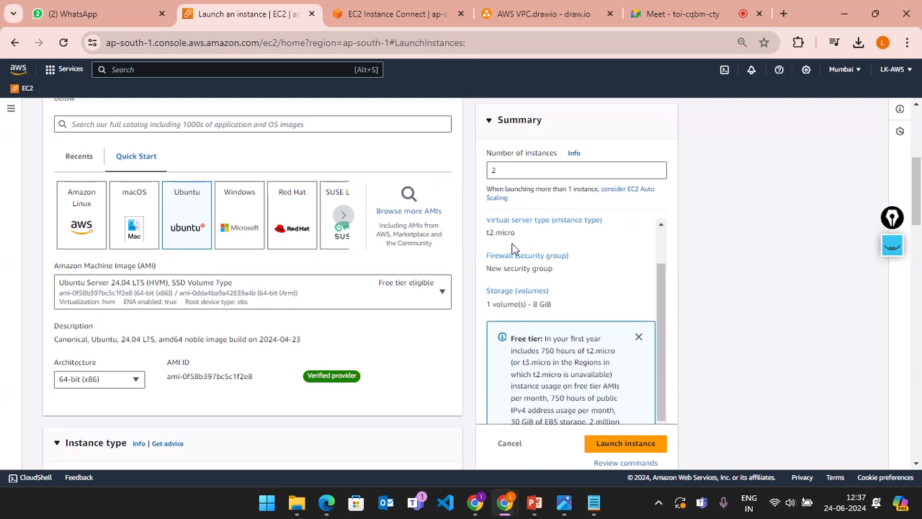
scroll(612, 302, "down", 1)
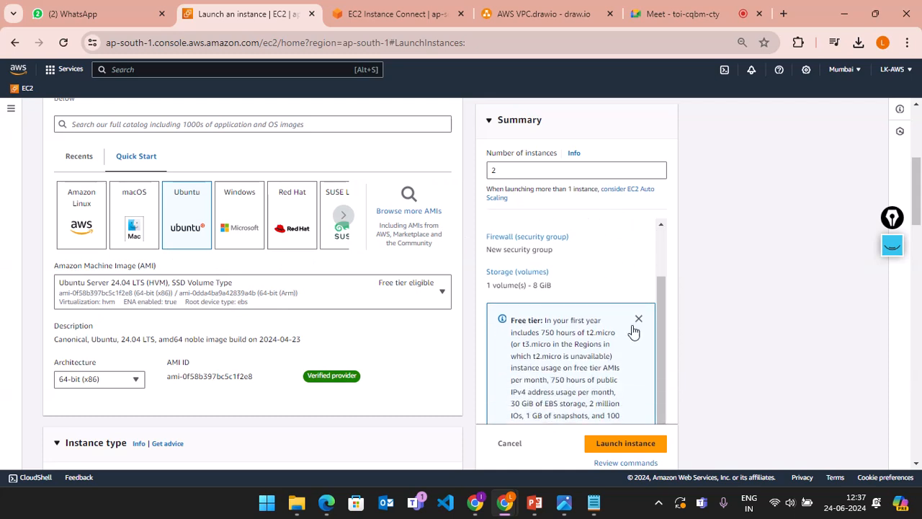
scroll(624, 427, "down", 2)
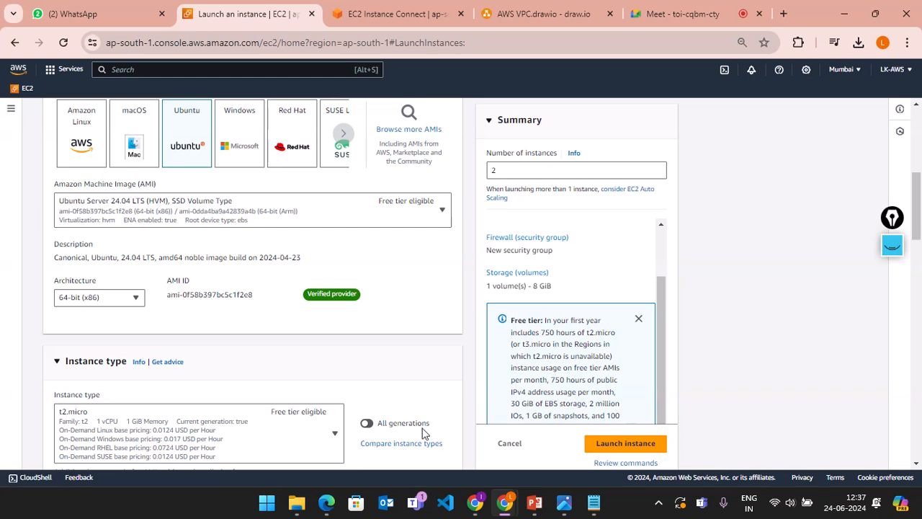
scroll(415, 423, "down", 5)
scroll(414, 424, "down", 10)
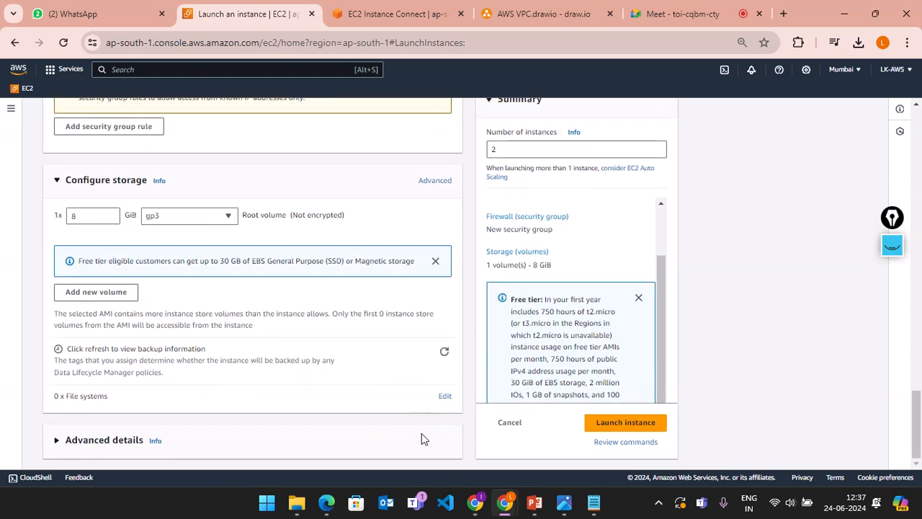
left_click(111, 441)
scroll(309, 358, "down", 10)
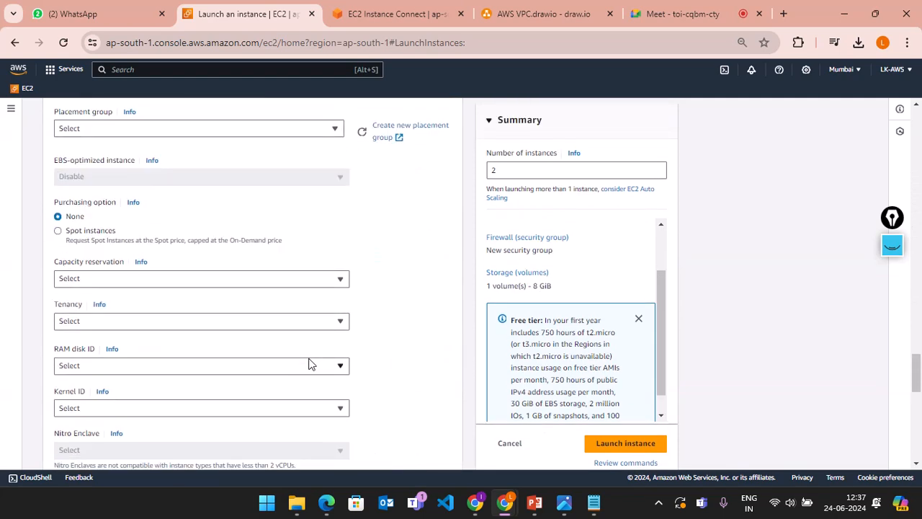
scroll(309, 363, "down", 15)
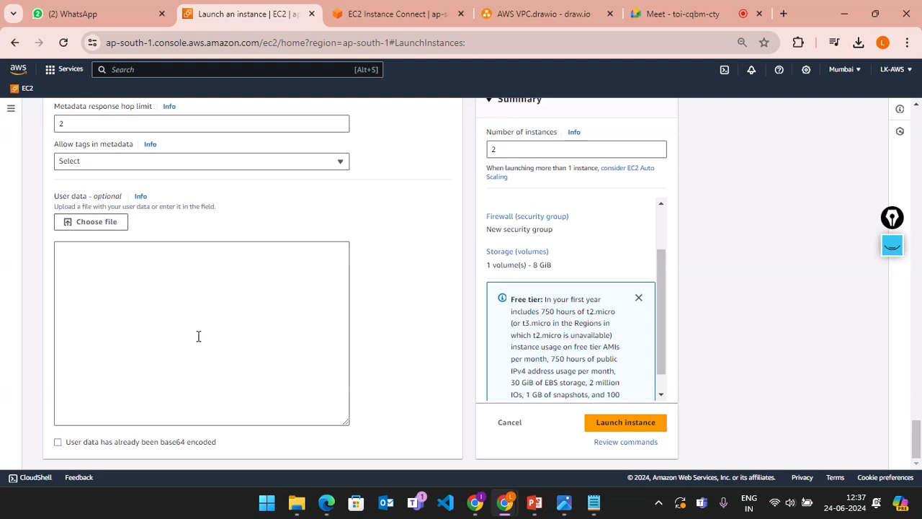
Step: Write 'sudo su -' and 'apt -get update' as two lines of the user data script
left_click(199, 336)
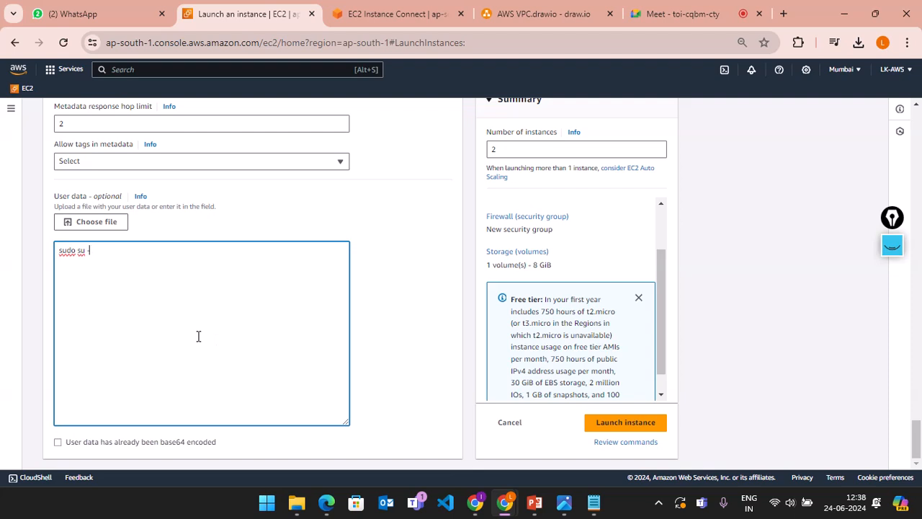
type("sudo su -")
key("Caps_Lock")
key("Return")
key("Caps_Lock")
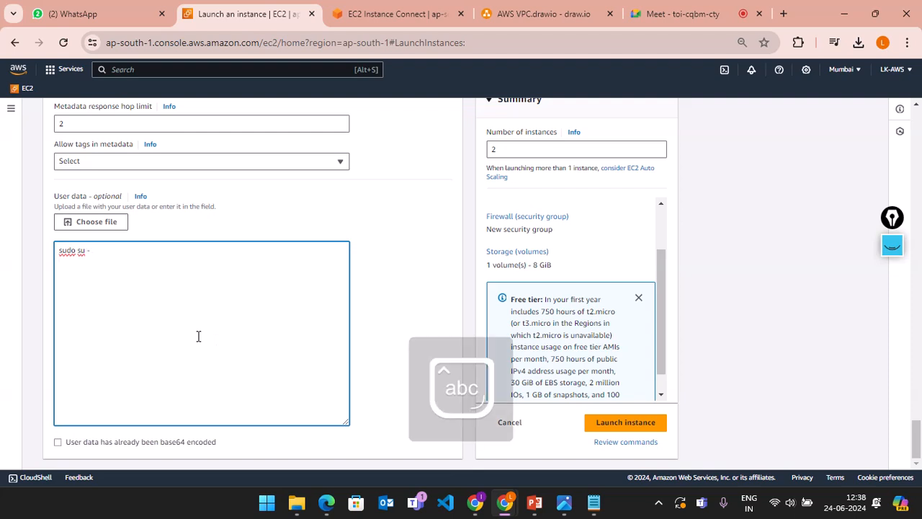
type("apt -get update")
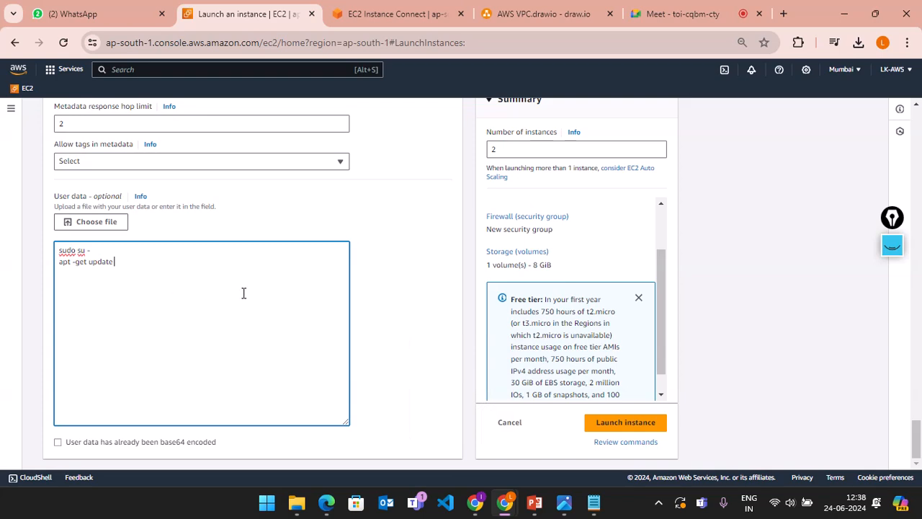
scroll(243, 292, "up", 5)
scroll(242, 296, "down", 5)
scroll(243, 292, "up", 5)
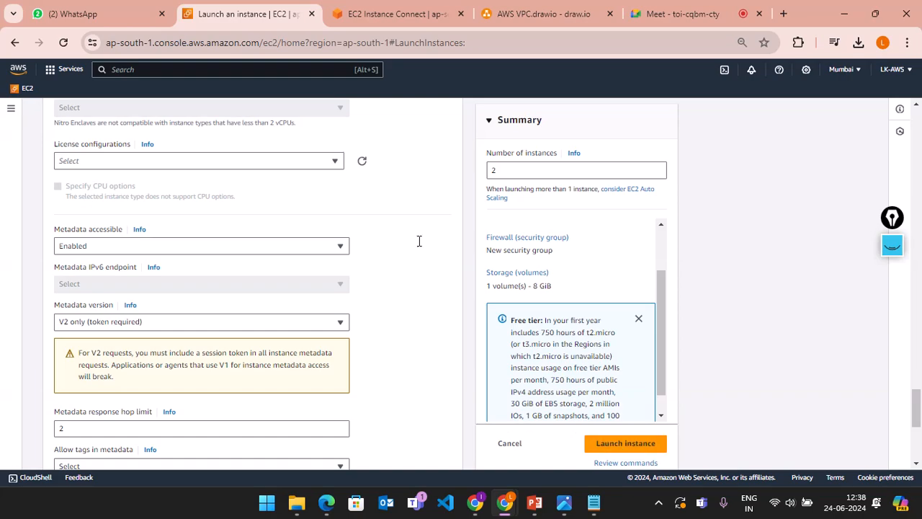
Step: Add 0.0.0.0/0 as the source range for the ssh rule
scroll(343, 191, "up", 4)
scroll(343, 192, "up", 15)
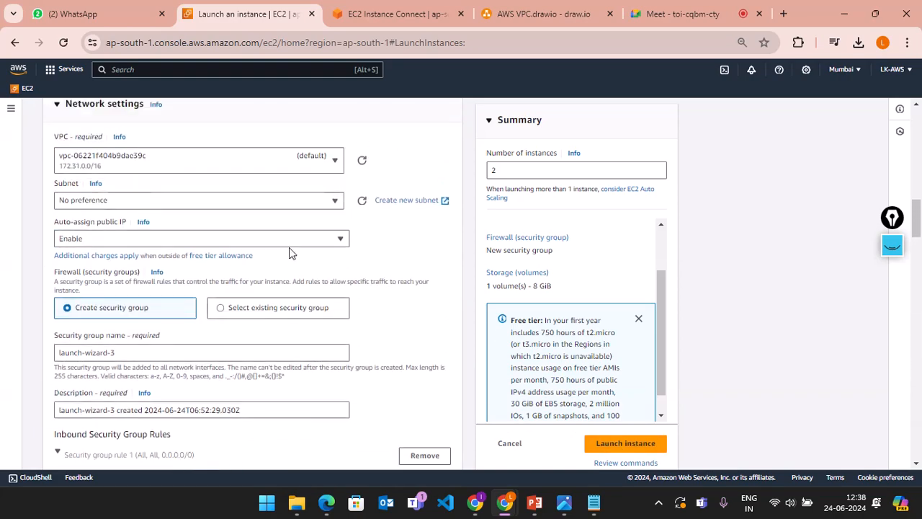
scroll(286, 259, "down", 5)
left_click(249, 270)
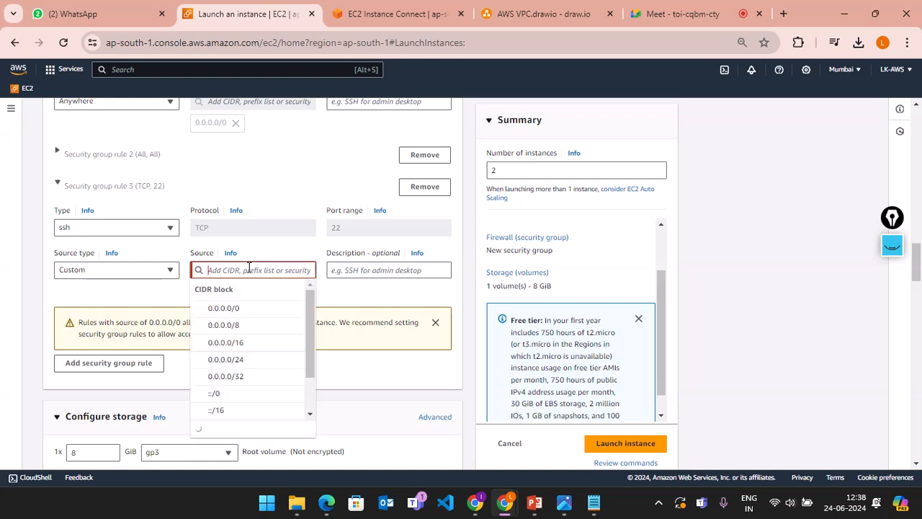
left_click(235, 309)
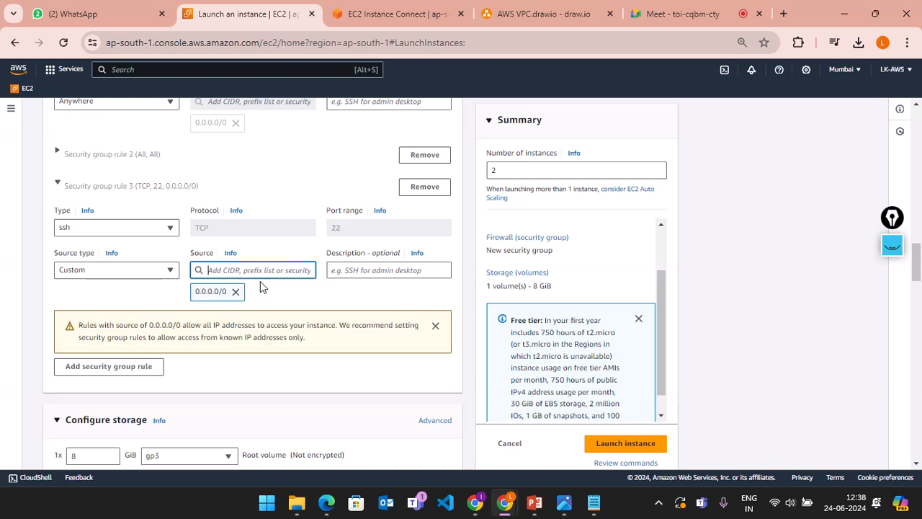
Step: Try launching the configured instances
scroll(313, 280, "down", 7)
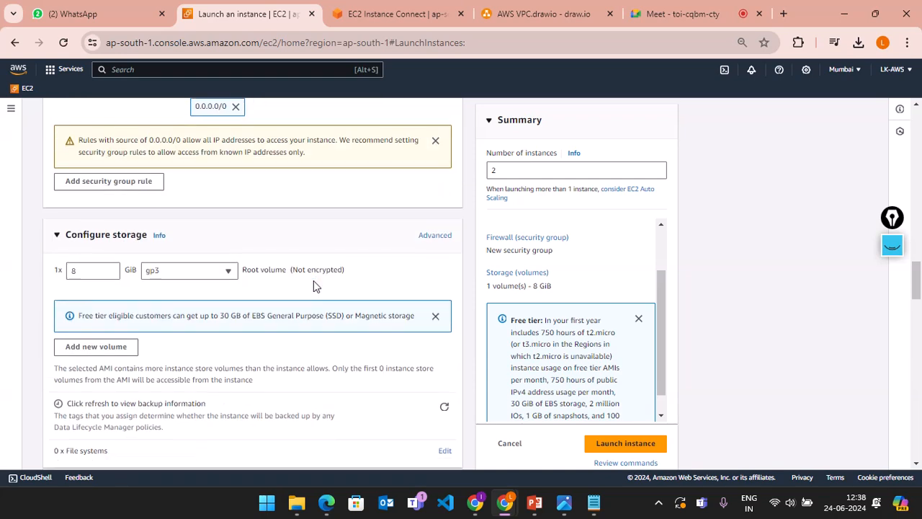
left_click(597, 445)
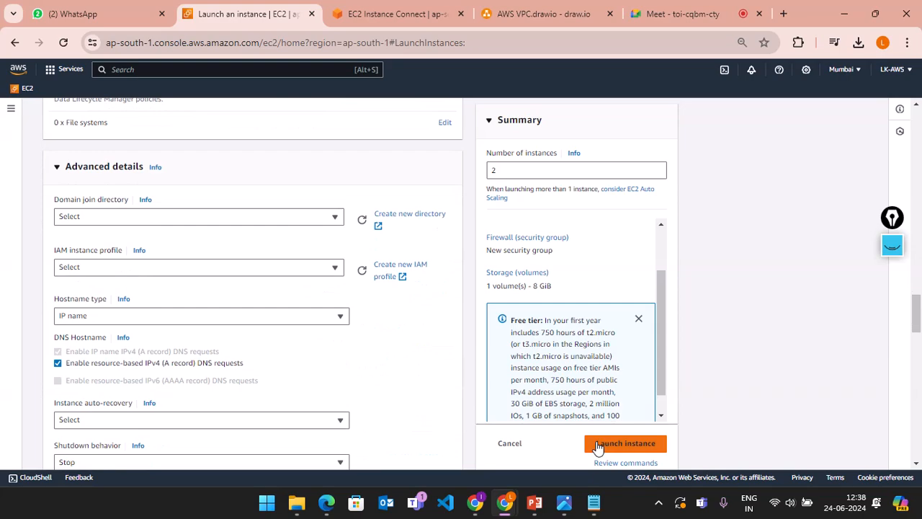
scroll(301, 228, "up", 20)
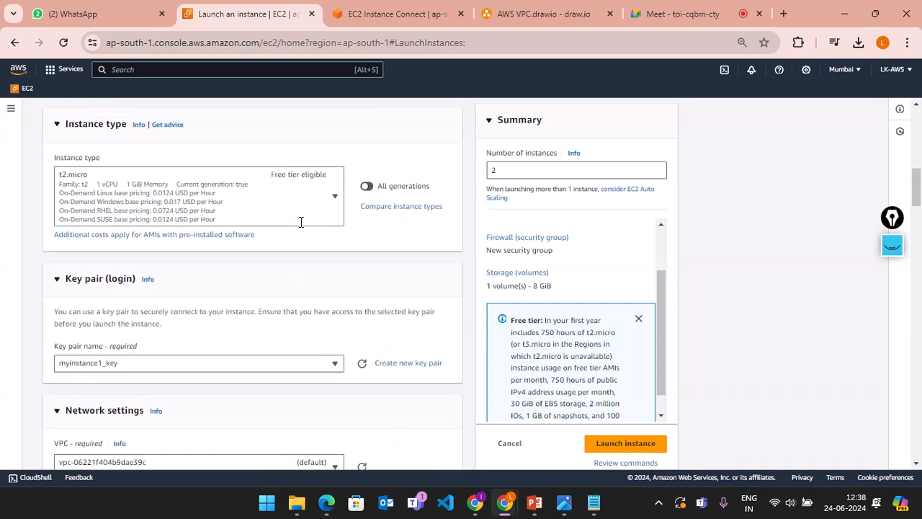
scroll(301, 227, "up", 3)
scroll(301, 227, "down", 9)
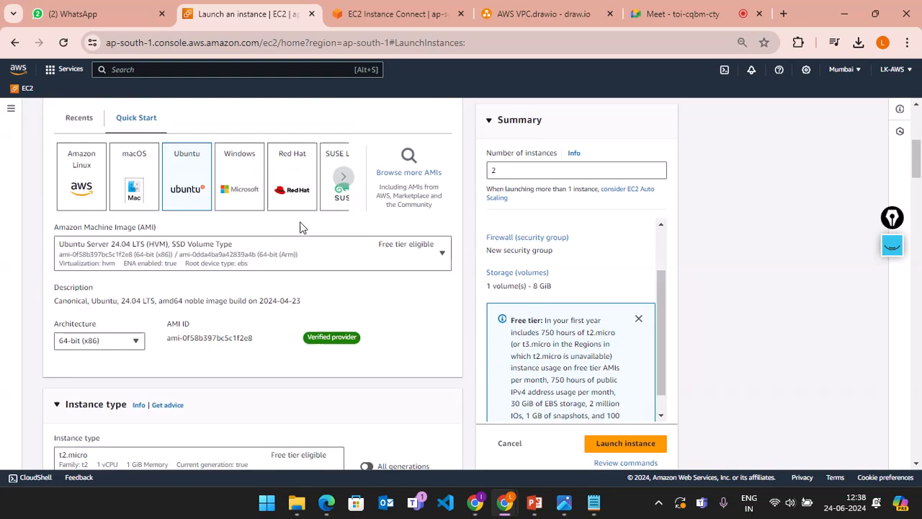
scroll(301, 228, "down", 10)
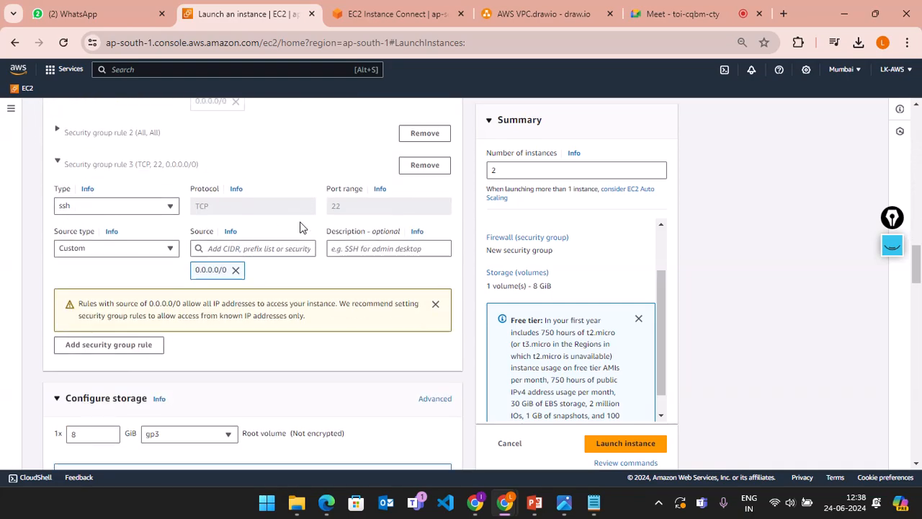
left_click(618, 445)
Step: Remove the ssh rule's 0.0.0.0/0 source and reselect 0.0.0.0/0 from the suggested ranges
scroll(215, 317, "down", 1)
scroll(215, 317, "up", 1)
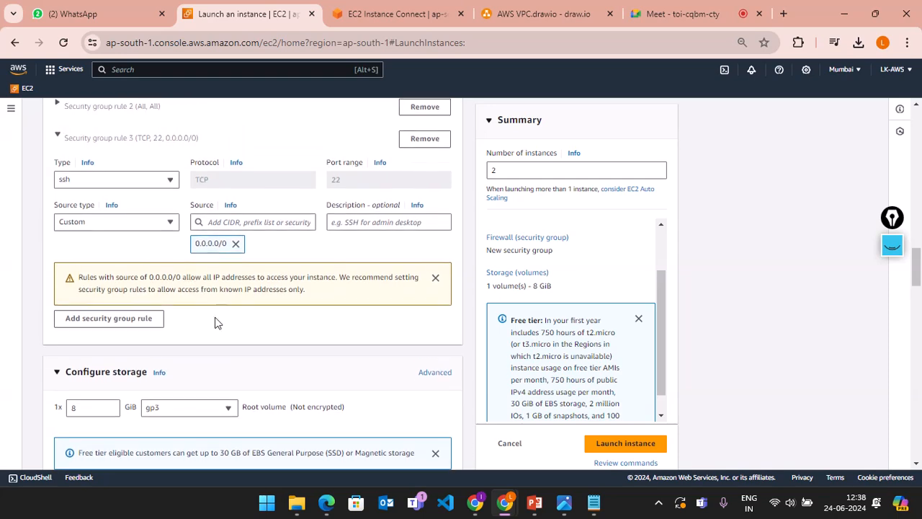
scroll(174, 317, "up", 3)
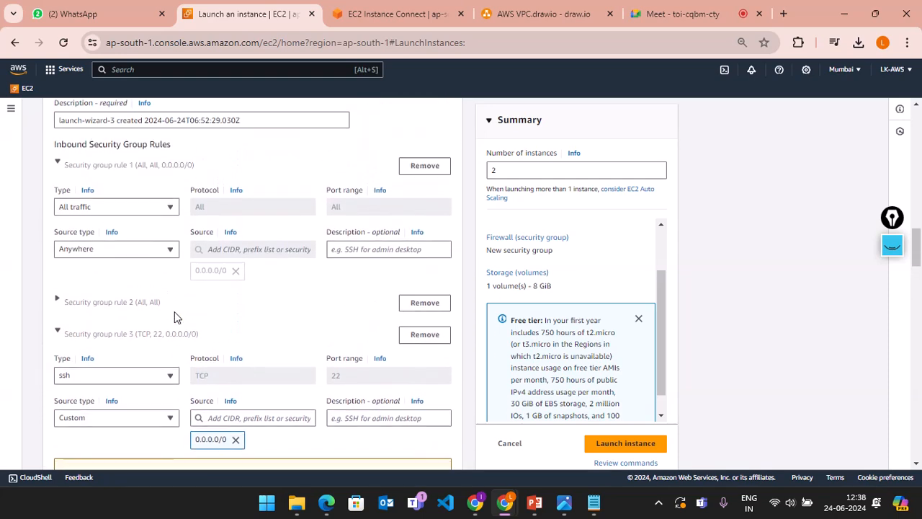
scroll(173, 317, "down", 1)
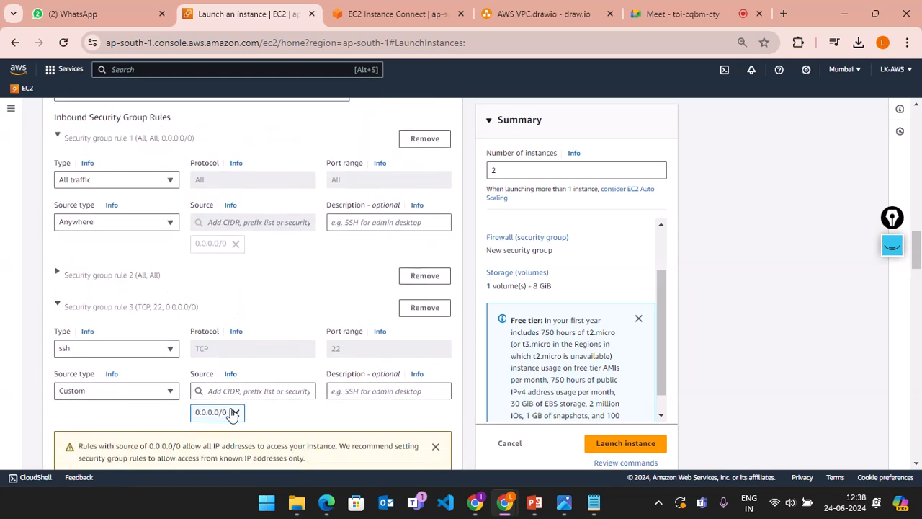
left_click(235, 412)
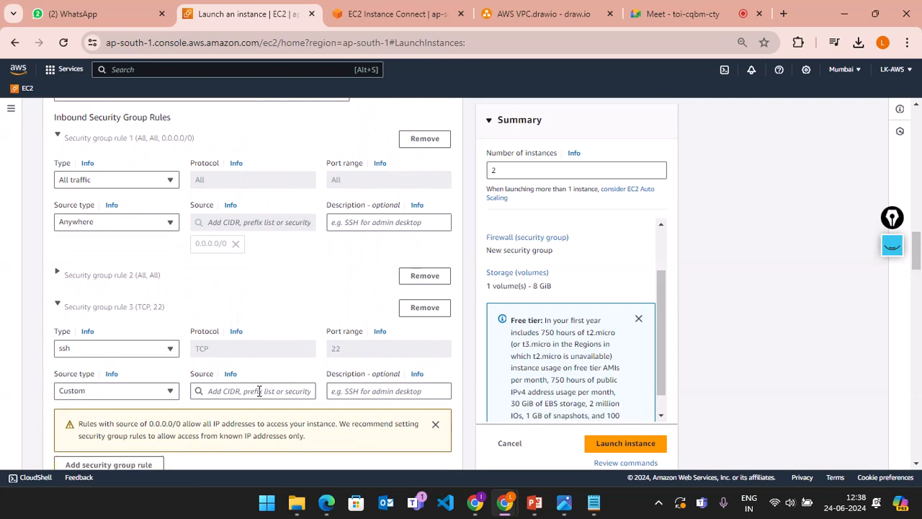
left_click(259, 391)
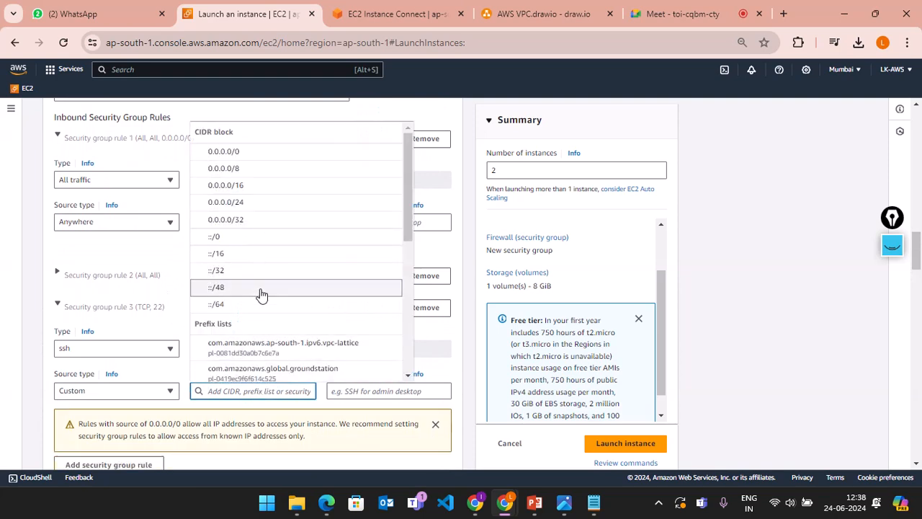
scroll(261, 295, "down", 2)
scroll(260, 295, "up", 2)
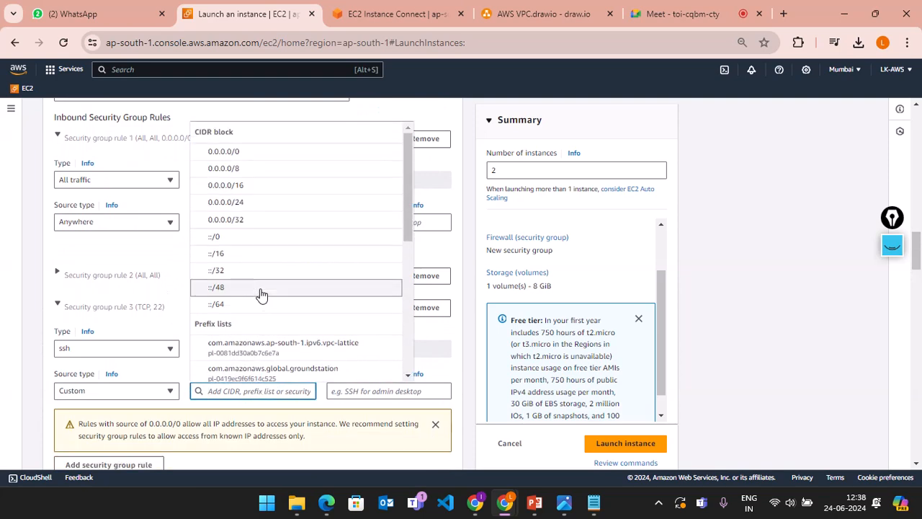
left_click(253, 152)
Step: Review the source type options for the ssh rule
left_click(106, 396)
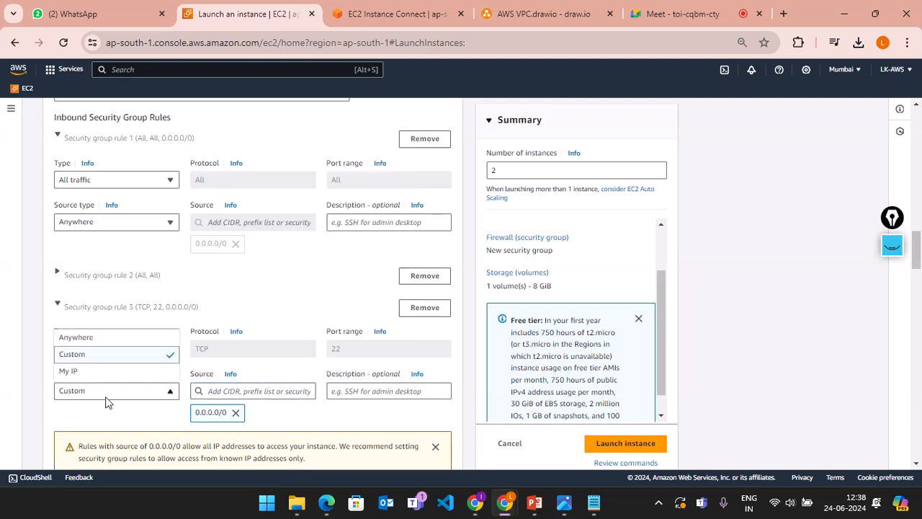
left_click(108, 390)
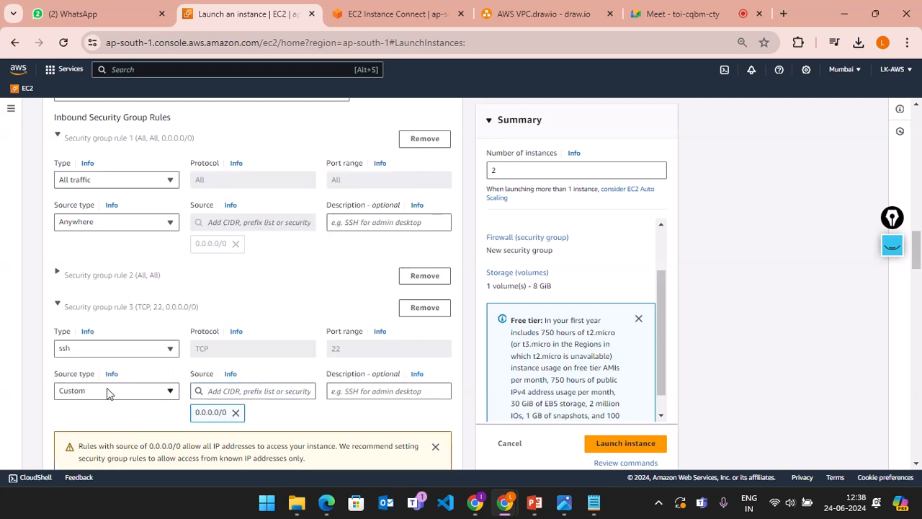
scroll(325, 335, "down", 2)
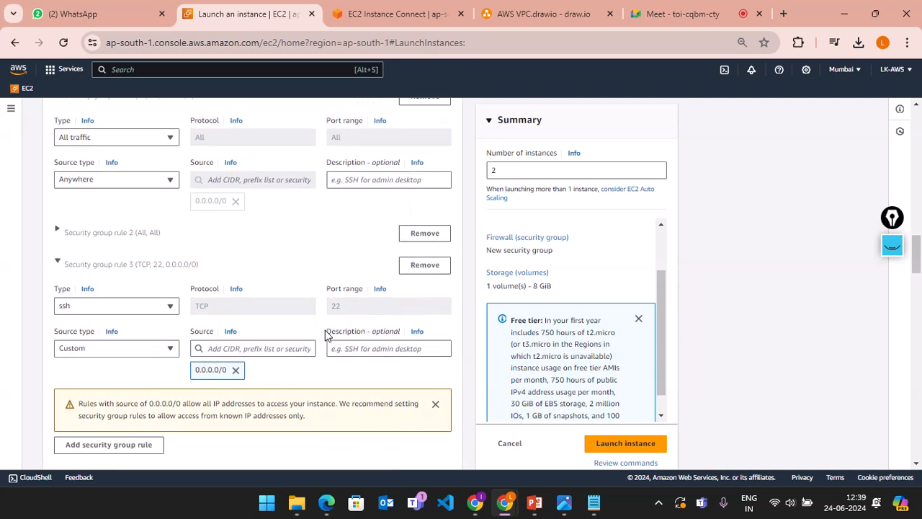
scroll(325, 335, "down", 3)
scroll(326, 335, "up", 2)
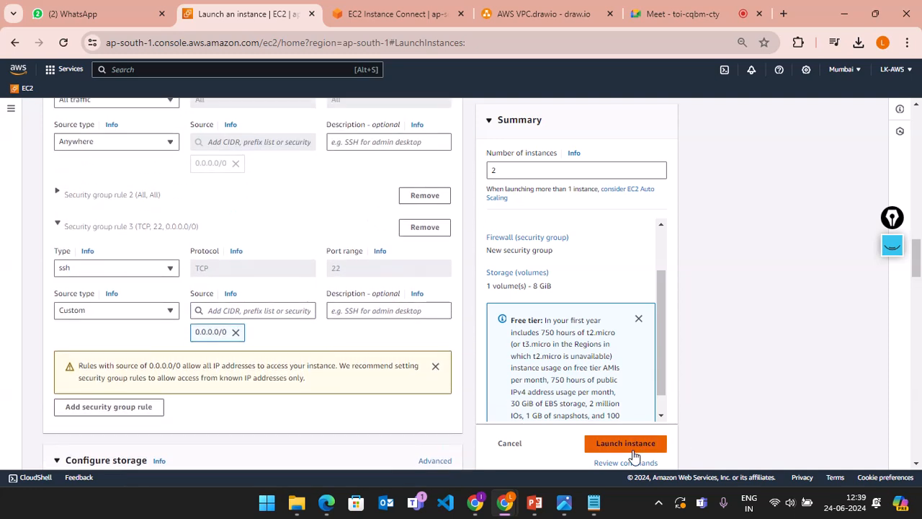
Step: Clear the 0.0.0.0/0 source and delete the third inbound rule
left_click(236, 332)
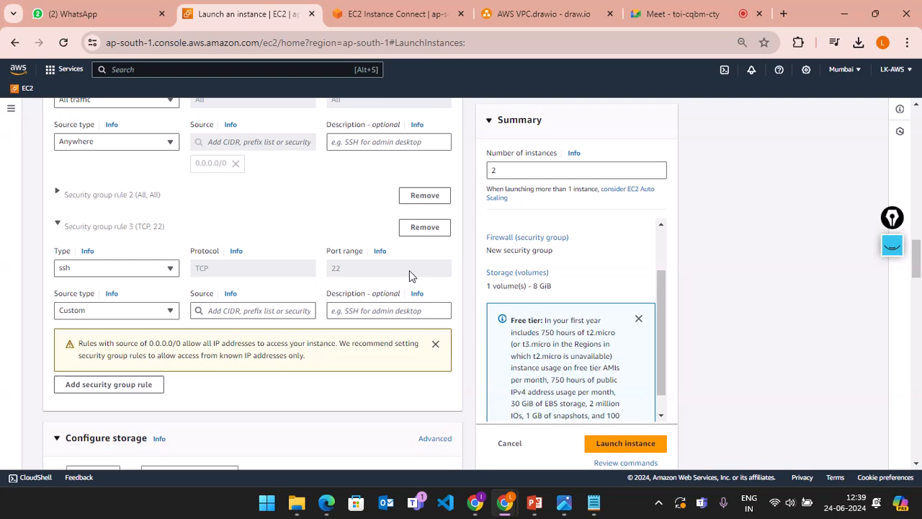
left_click(425, 228)
scroll(302, 310, "down", 2)
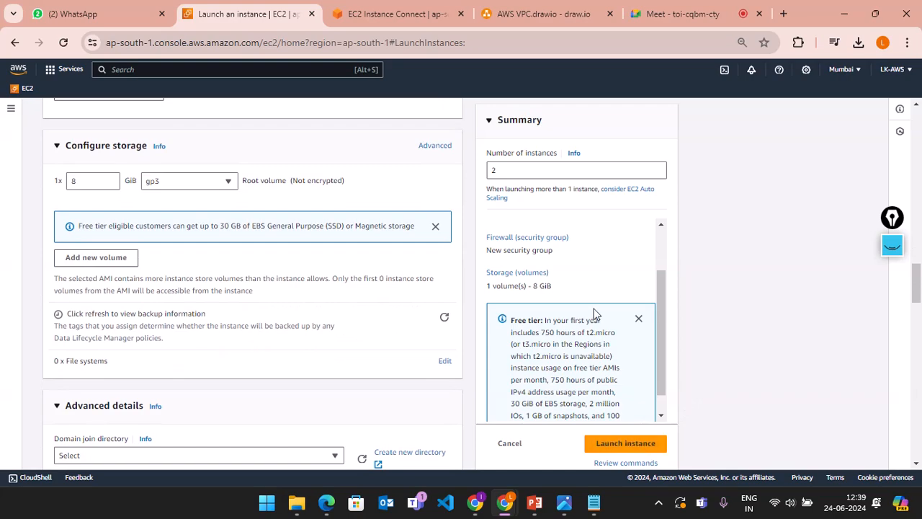
scroll(402, 307, "up", 6)
scroll(388, 327, "up", 8)
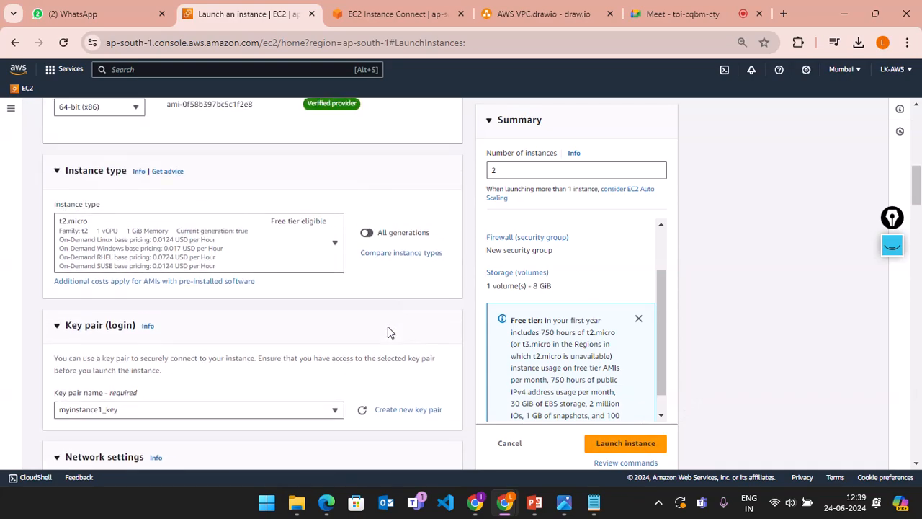
scroll(388, 328, "down", 10)
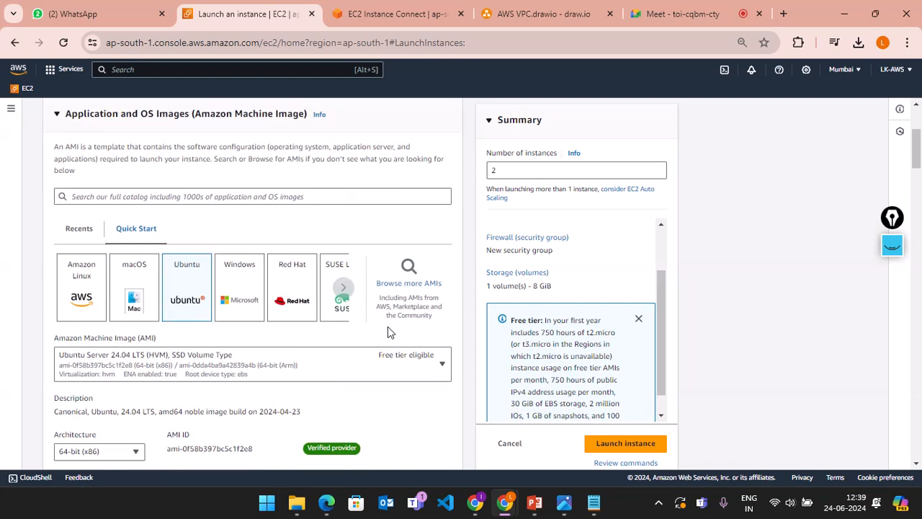
scroll(387, 332, "down", 8)
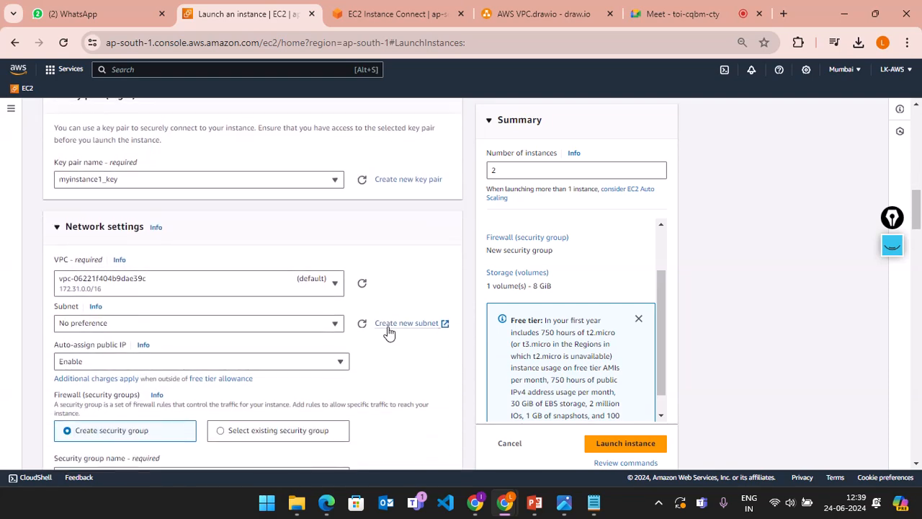
scroll(387, 330, "up", 2)
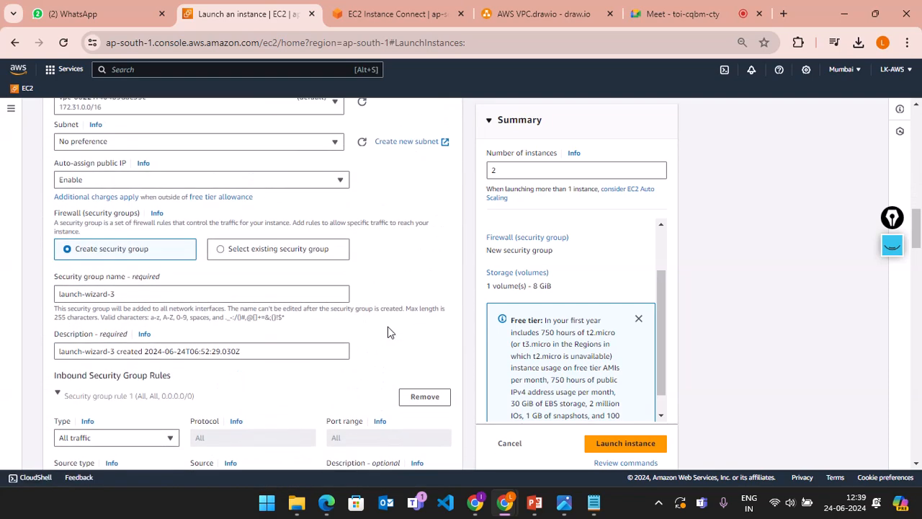
scroll(388, 330, "down", 3)
scroll(387, 332, "down", 2)
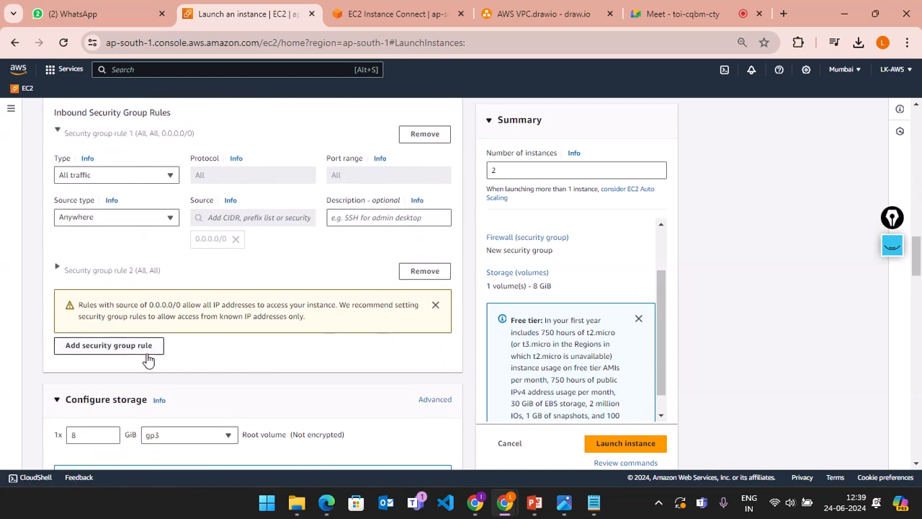
Step: Add a new inbound rule of type ssh on port 22 with source Anywhere
left_click(148, 357)
scroll(205, 357, "down", 1)
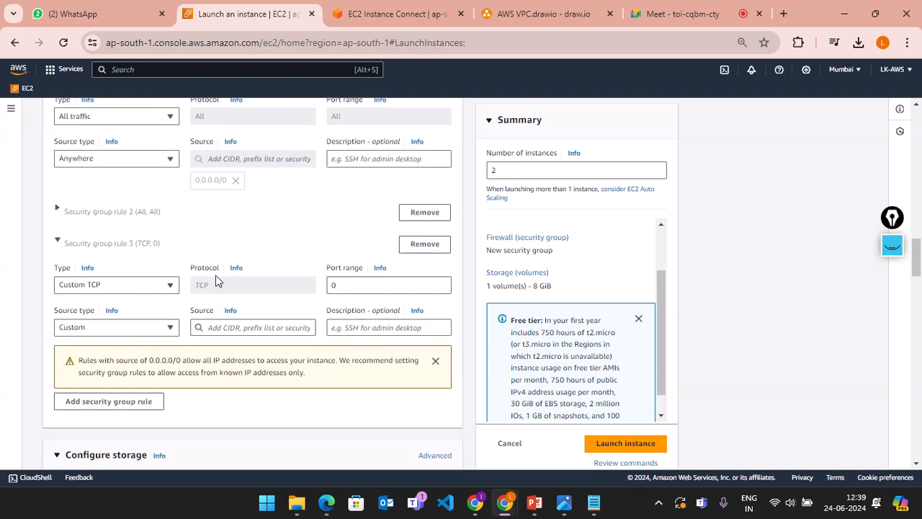
scroll(299, 279, "up", 5)
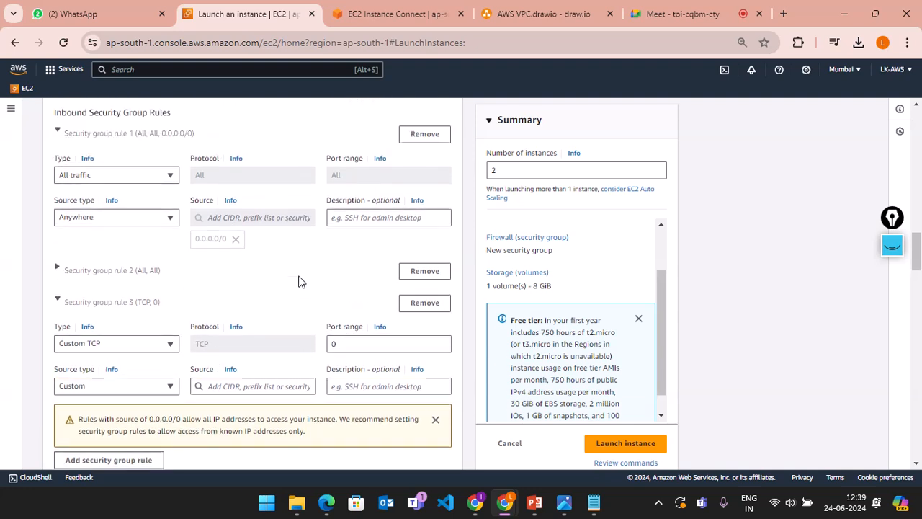
scroll(299, 280, "down", 3)
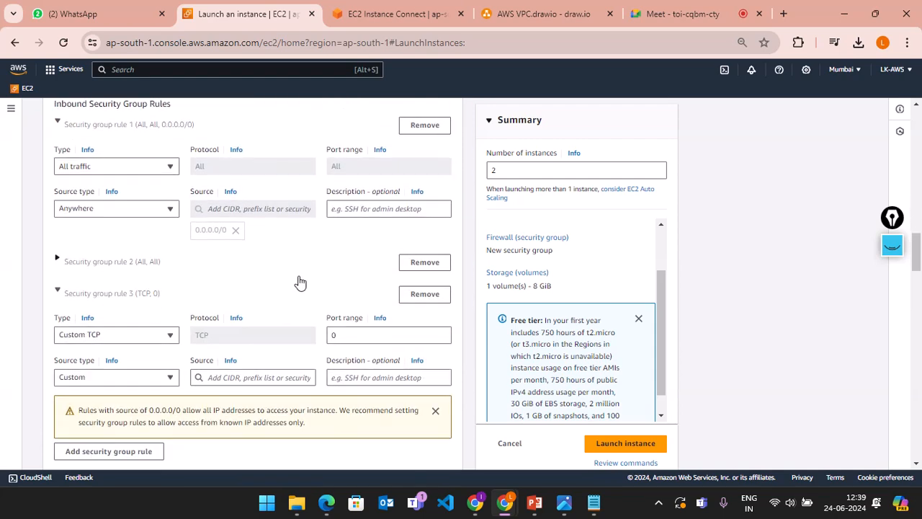
left_click(149, 336)
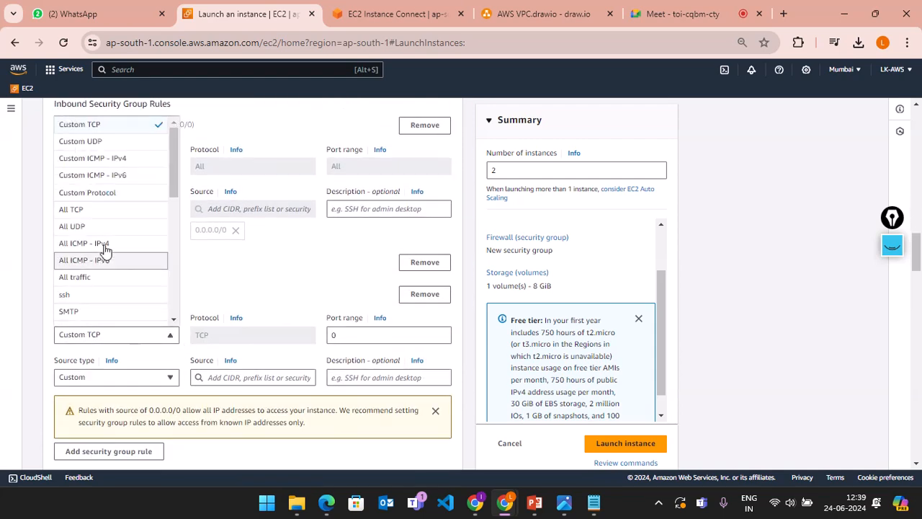
left_click(97, 303)
scroll(320, 300, "down", 2)
left_click(130, 272)
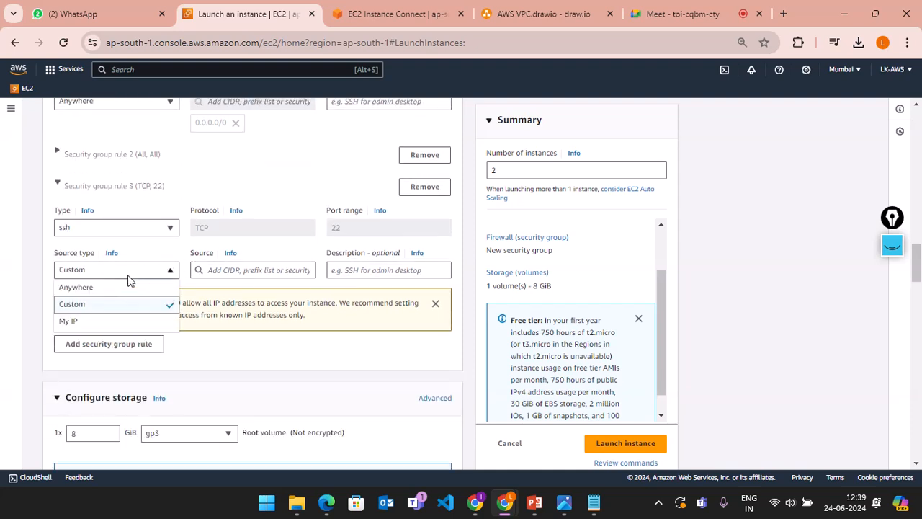
left_click(115, 288)
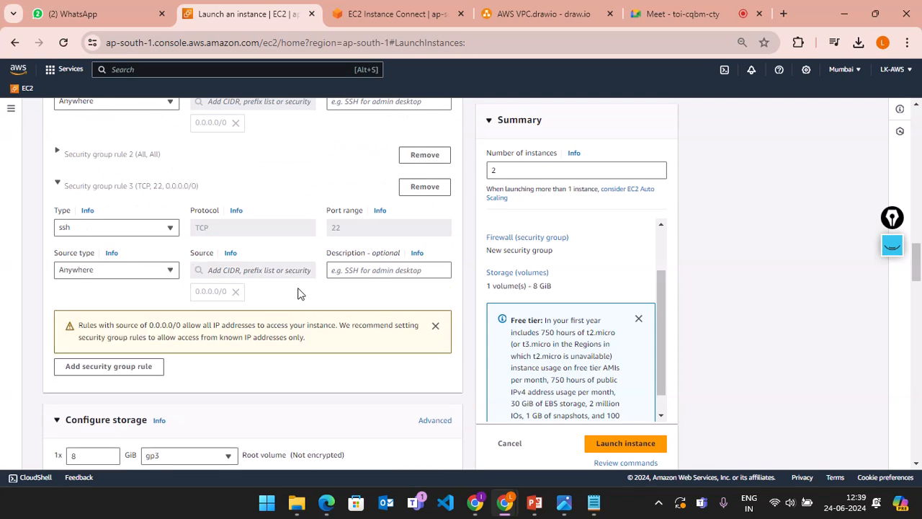
scroll(366, 336, "down", 2)
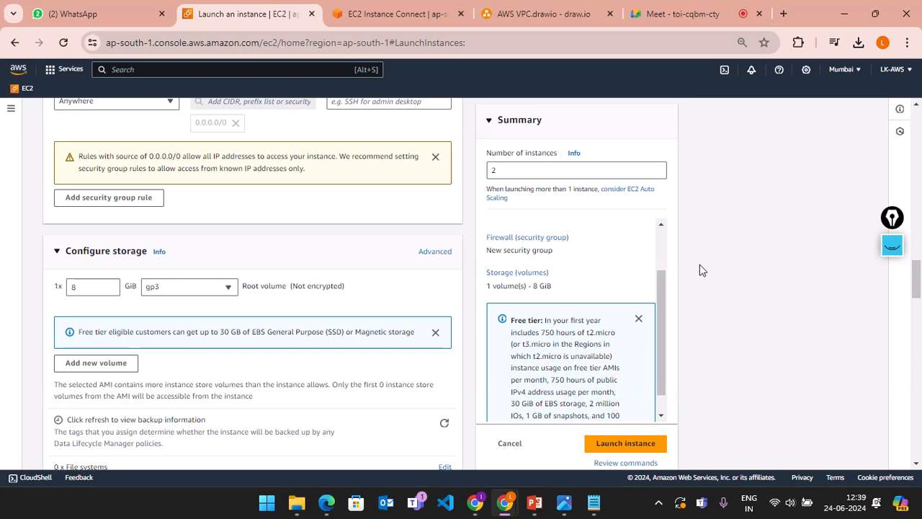
scroll(164, 411, "down", 4)
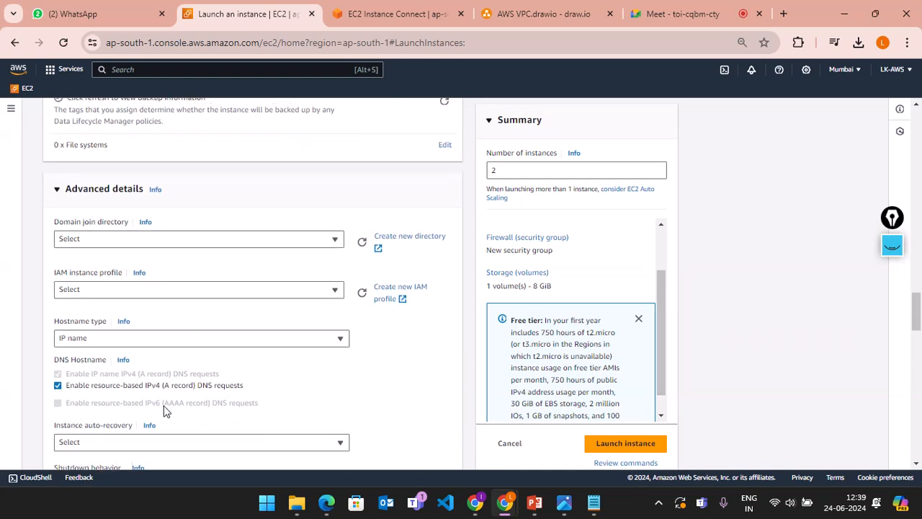
scroll(163, 407, "down", 14)
scroll(164, 405, "up", 3)
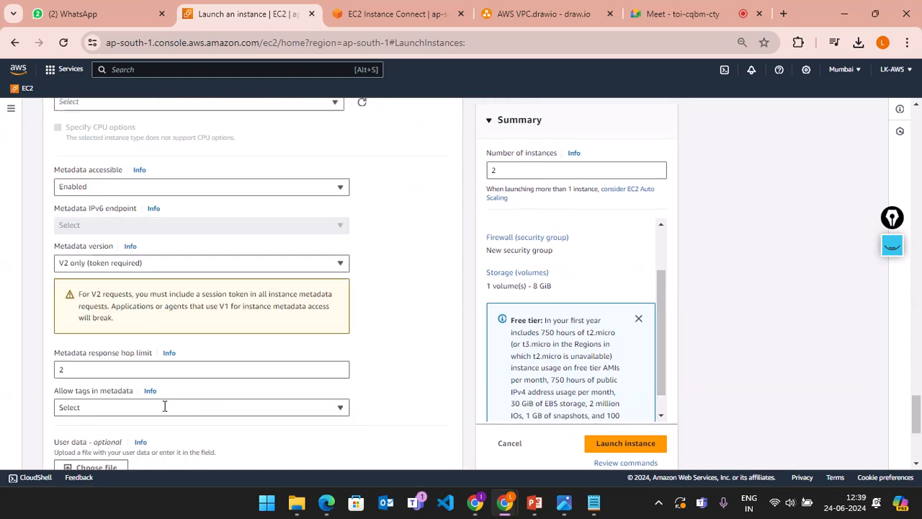
scroll(164, 406, "up", 1)
scroll(165, 406, "down", 3)
scroll(164, 405, "up", 1)
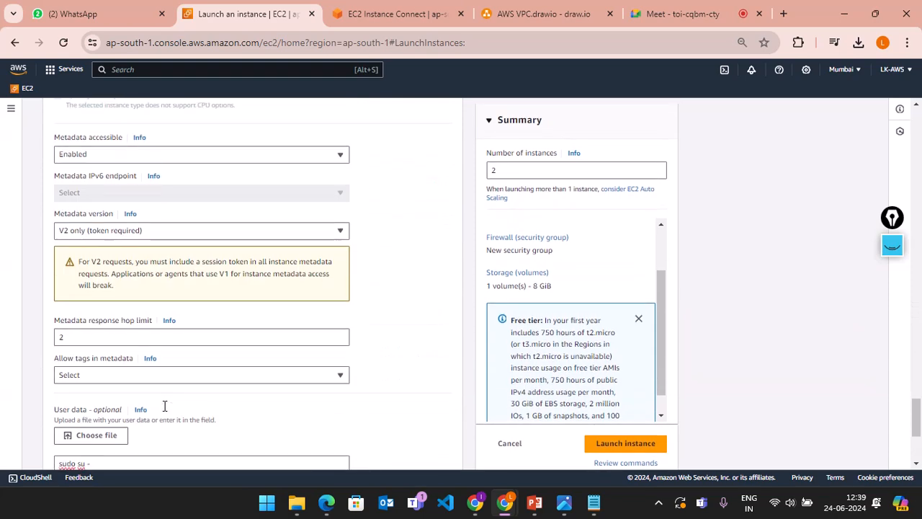
left_click(252, 231)
left_click(252, 231)
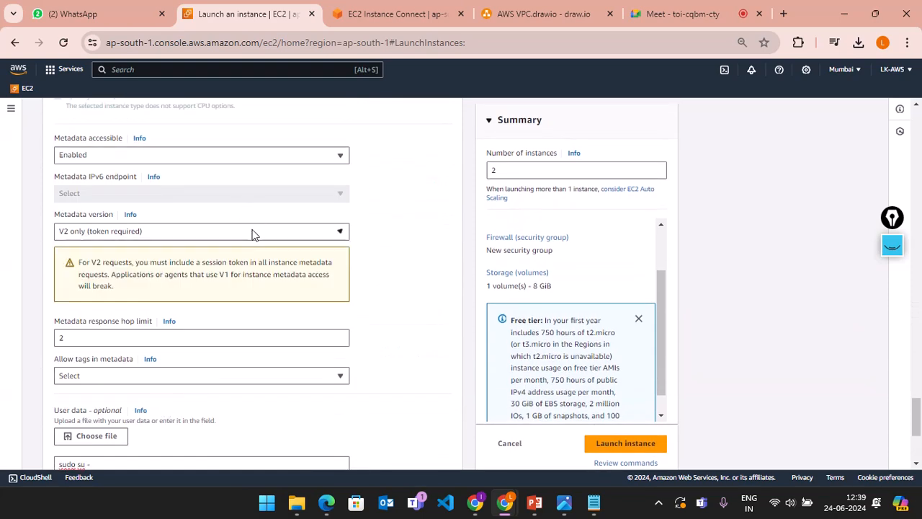
scroll(252, 234, "down", 3)
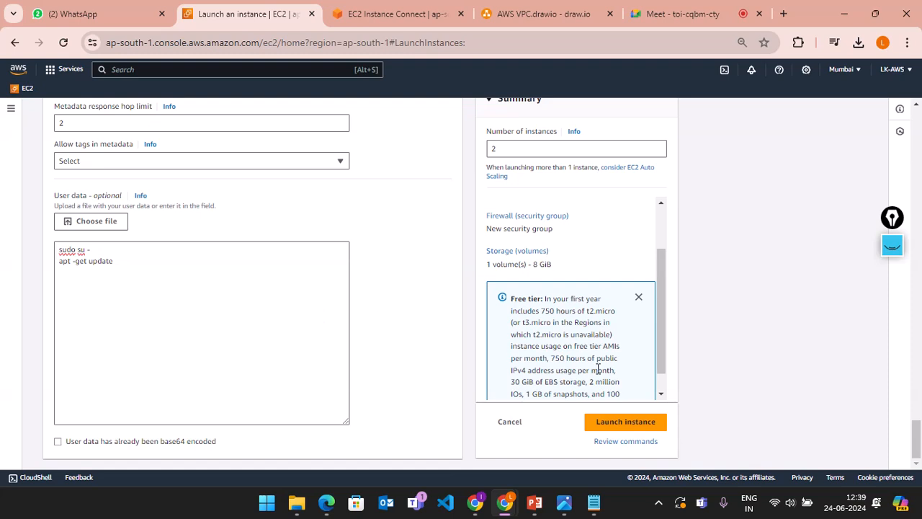
left_click_drag(662, 323, 658, 389)
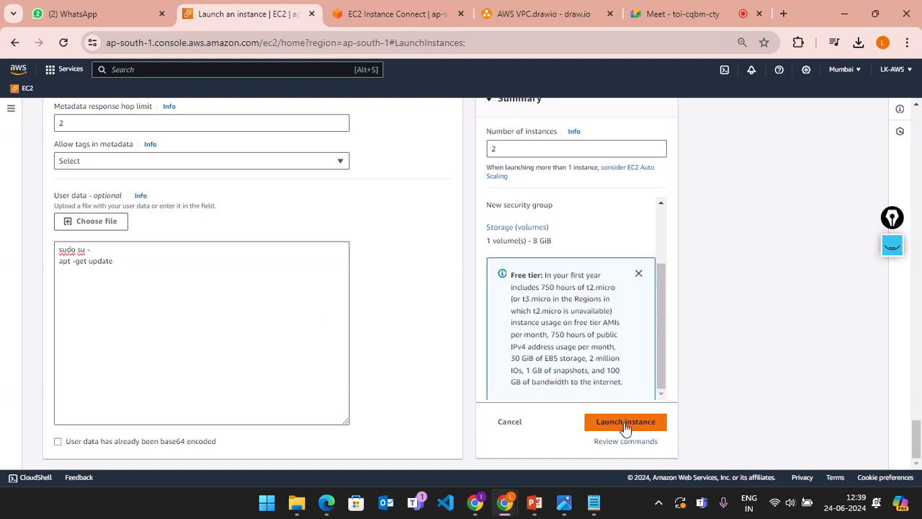
scroll(331, 323, "up", 20)
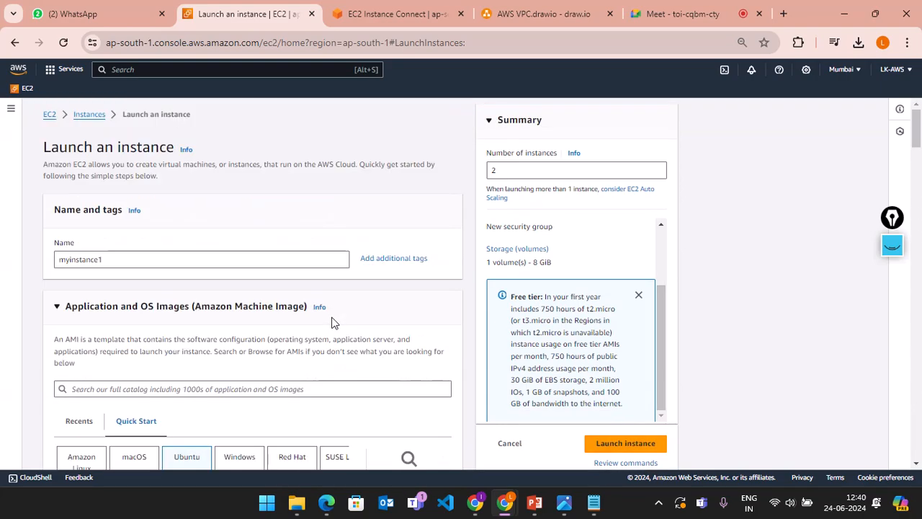
scroll(331, 323, "down", 4)
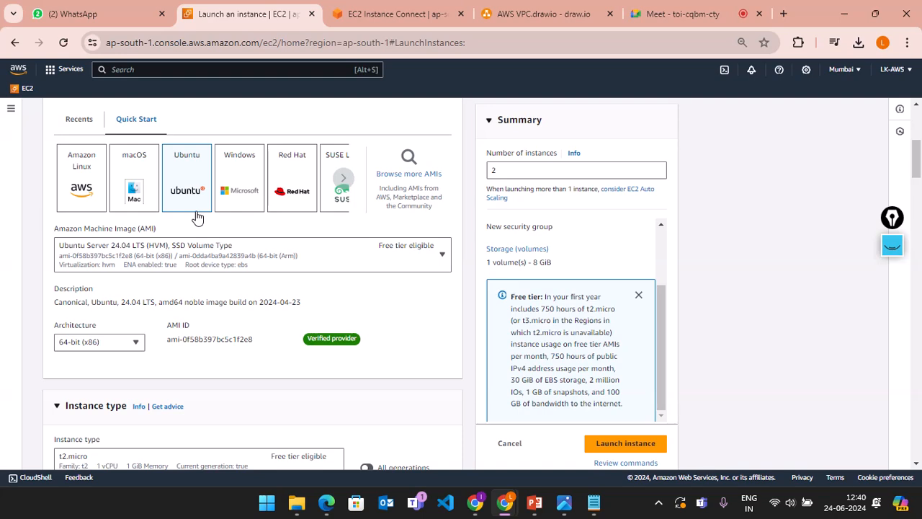
scroll(197, 348, "down", 4)
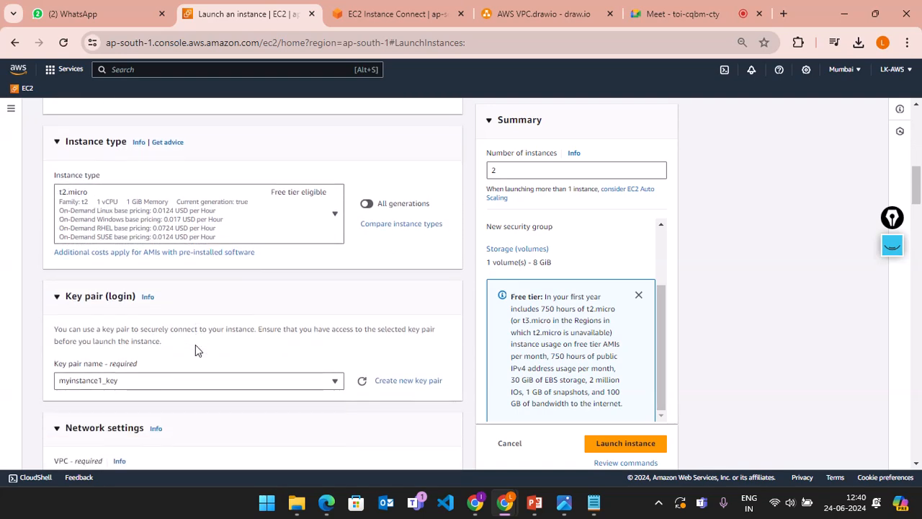
left_click(317, 226)
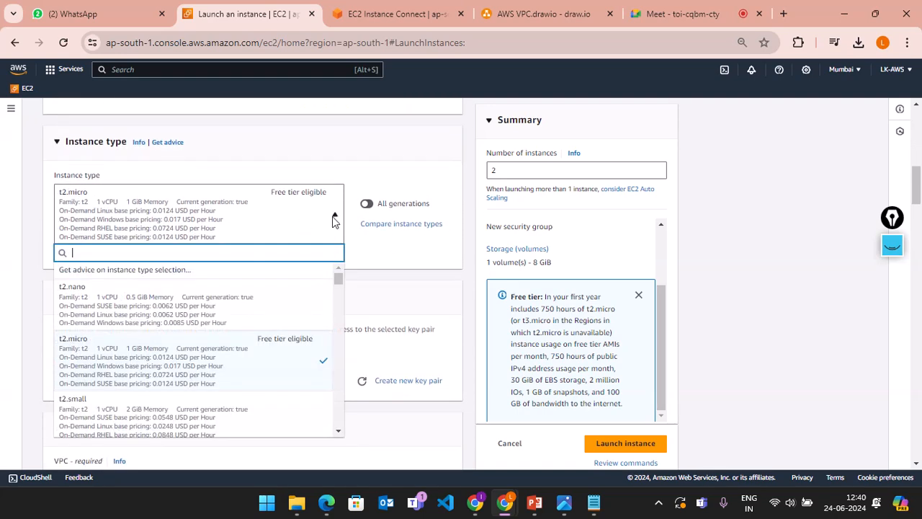
left_click(216, 355)
scroll(329, 319, "down", 2)
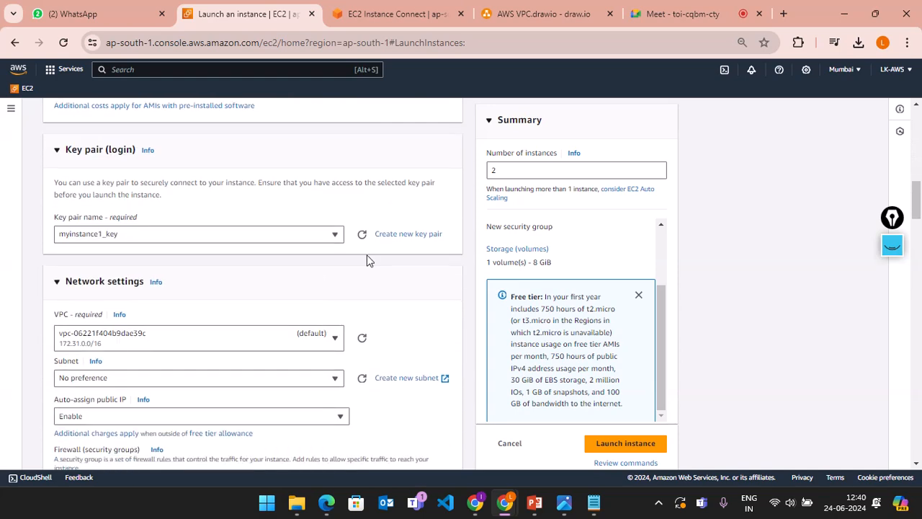
left_click(292, 239)
left_click(292, 239)
left_click(291, 240)
left_click(373, 268)
scroll(372, 267, "down", 2)
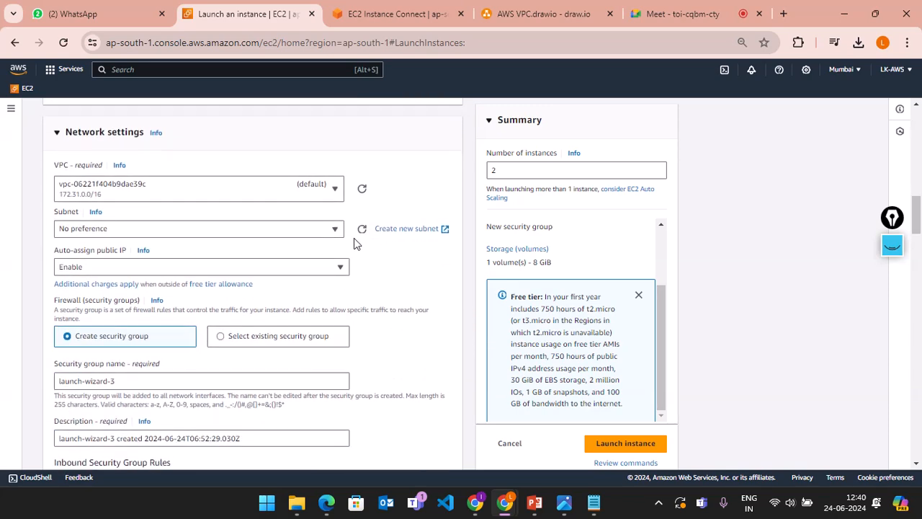
scroll(354, 237, "down", 2)
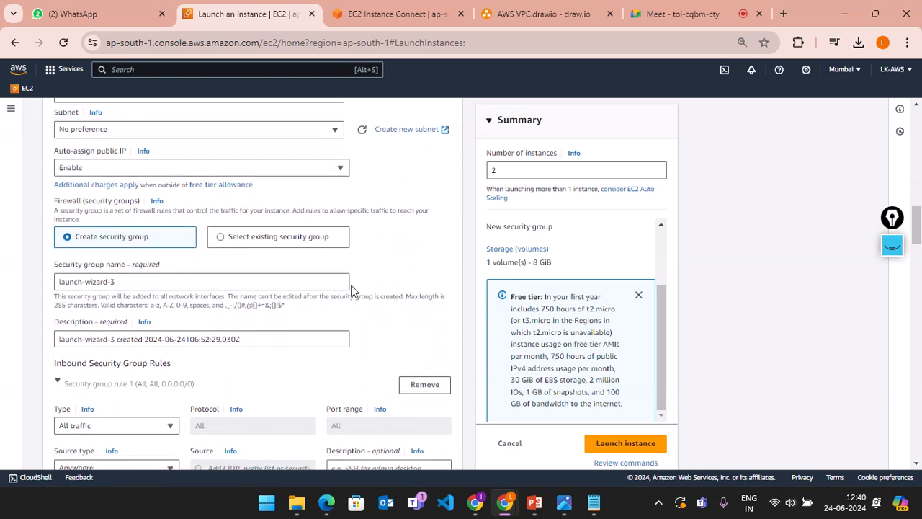
scroll(351, 290, "down", 2)
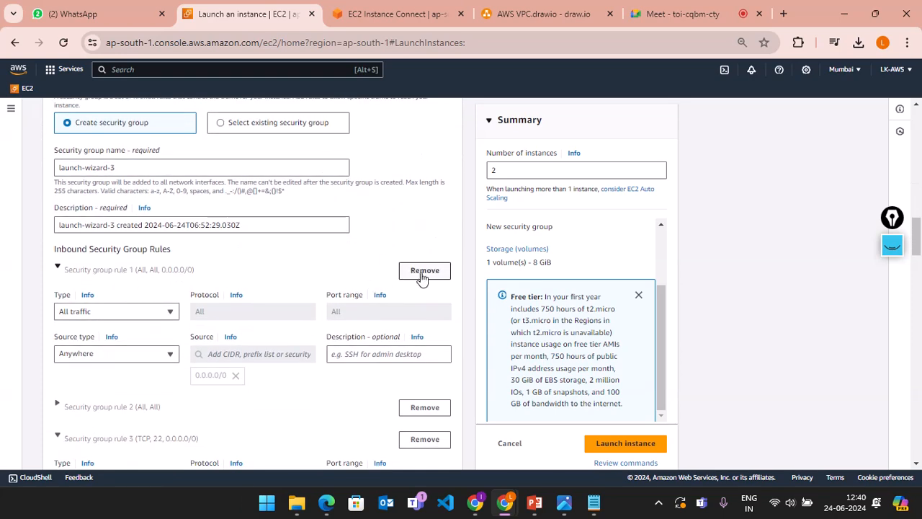
Step: Remove the extra inbound rules, including SSH, leaving only the all-traffic rule
left_click(424, 271)
scroll(386, 317, "down", 1)
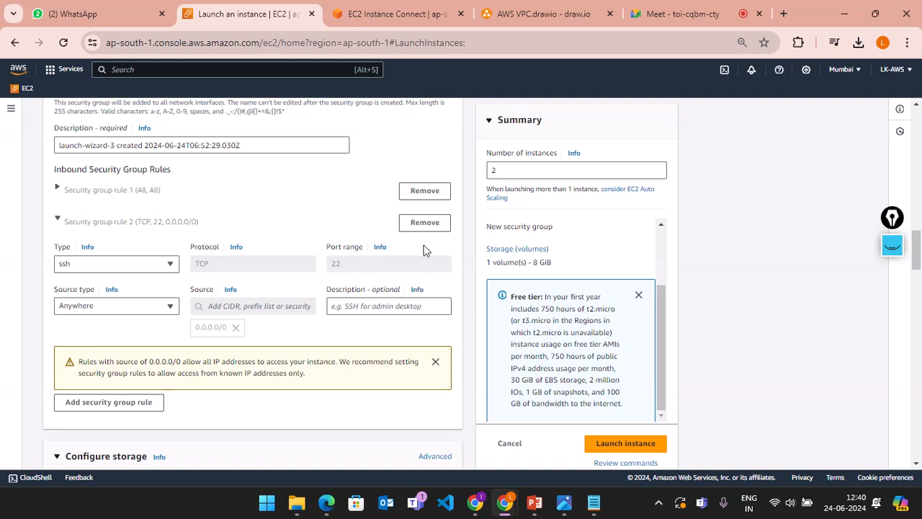
left_click(426, 223)
scroll(439, 314, "down", 1)
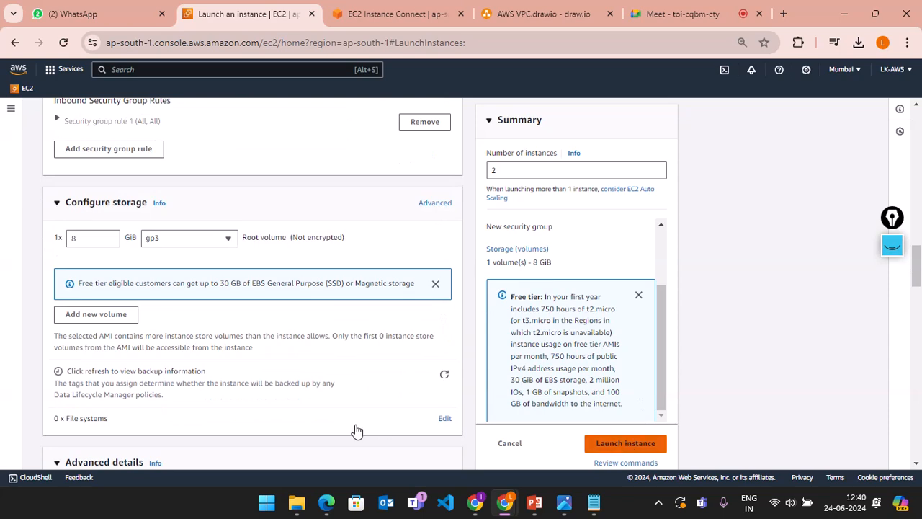
Step: Review the storage, Advanced details and user data settings, returning to the top
scroll(345, 429, "down", 15)
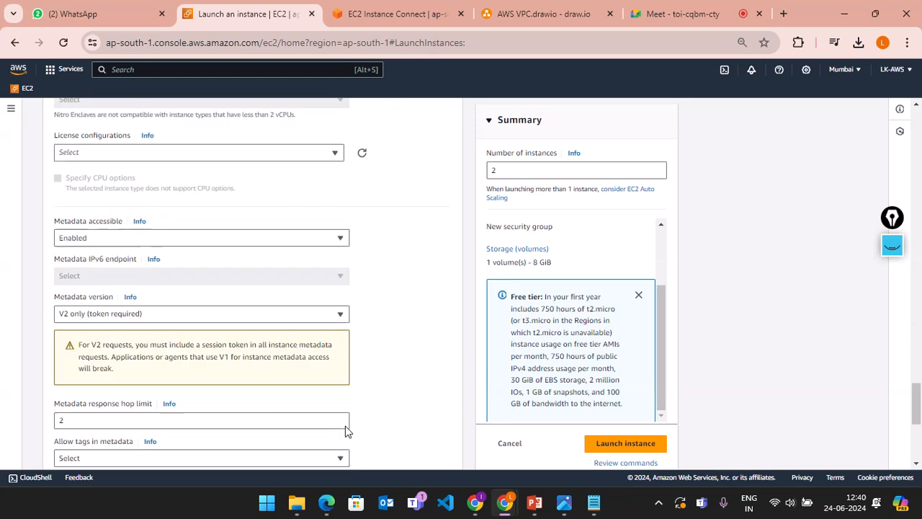
scroll(345, 426, "down", 4)
scroll(345, 425, "up", 3)
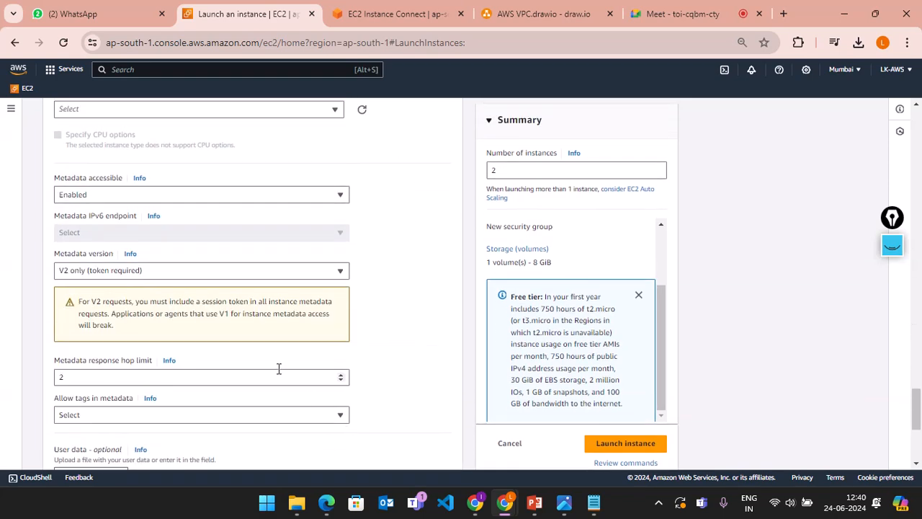
scroll(279, 368, "down", 4)
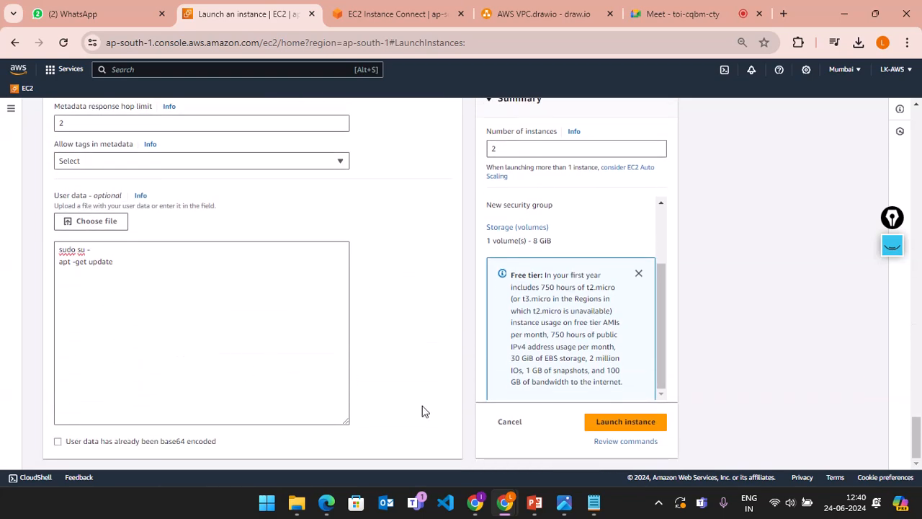
scroll(470, 293, "up", 10)
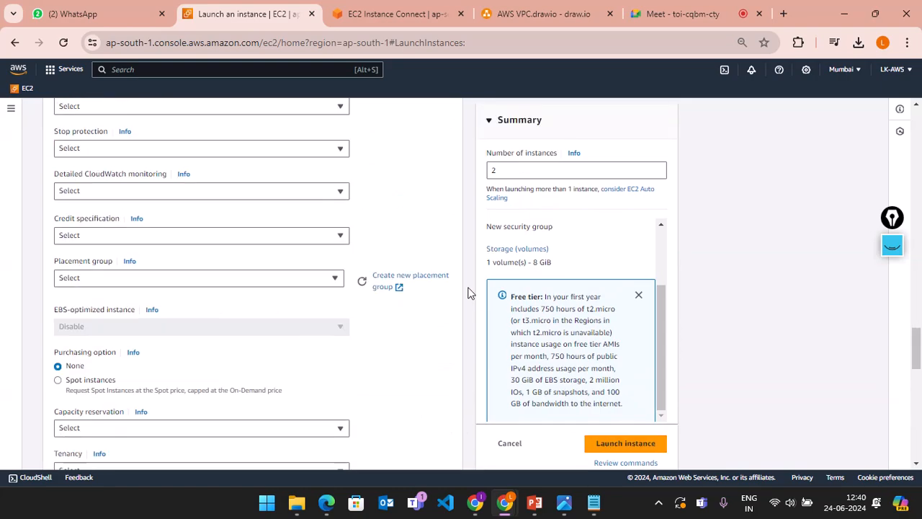
scroll(470, 293, "up", 15)
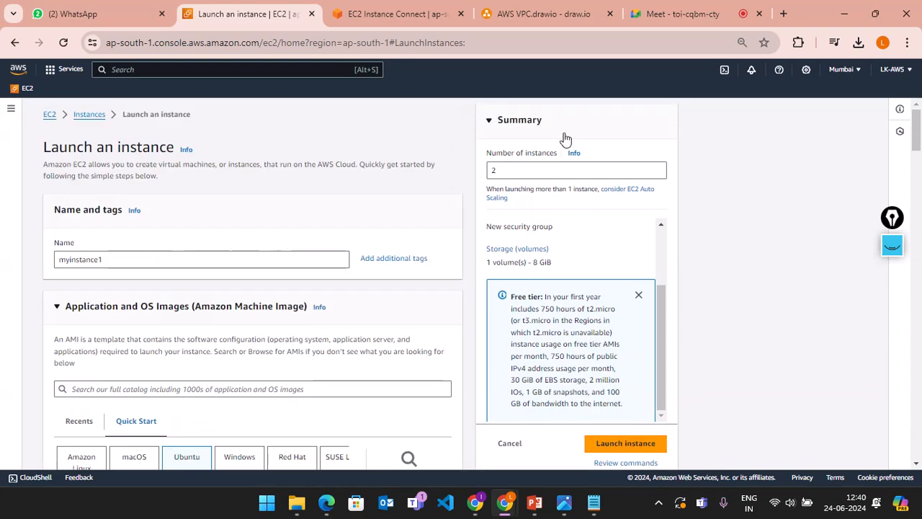
Step: Reset the instance count to 1, go back to Instances, and start a new launch
double_click(522, 170)
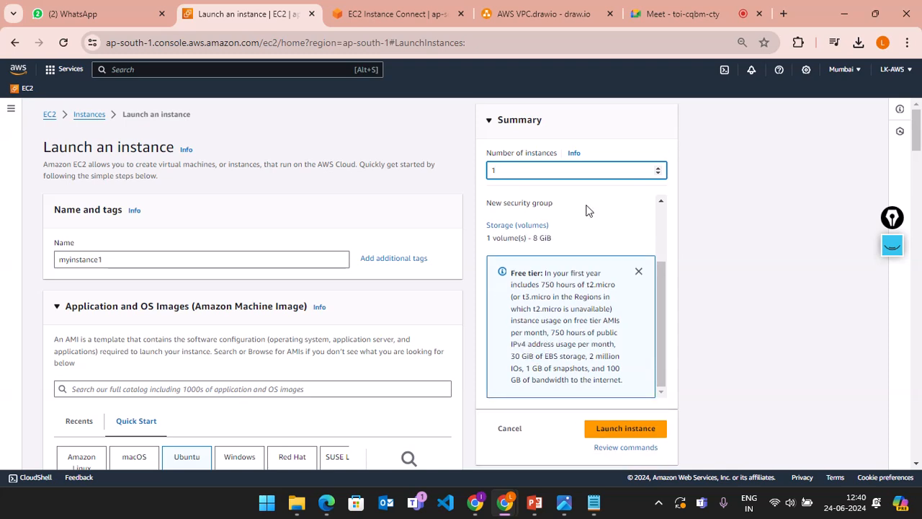
left_click(637, 430)
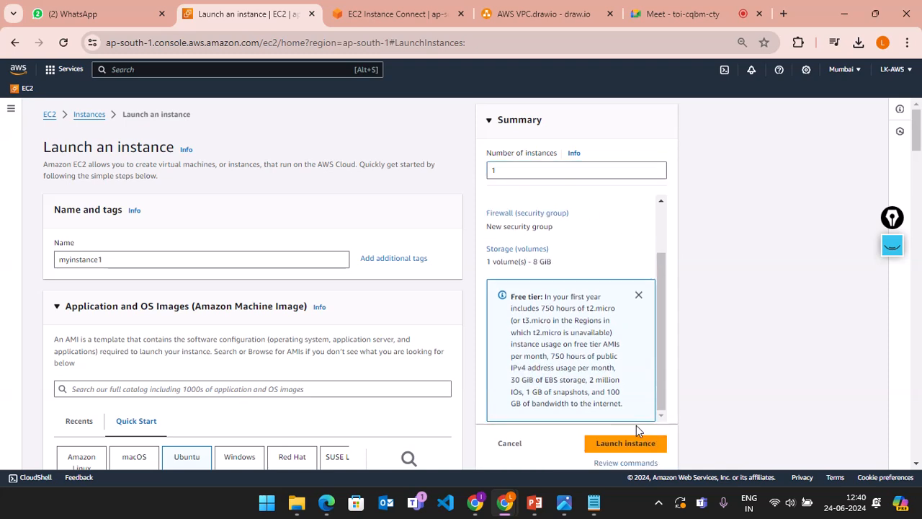
scroll(276, 267, "down", 20)
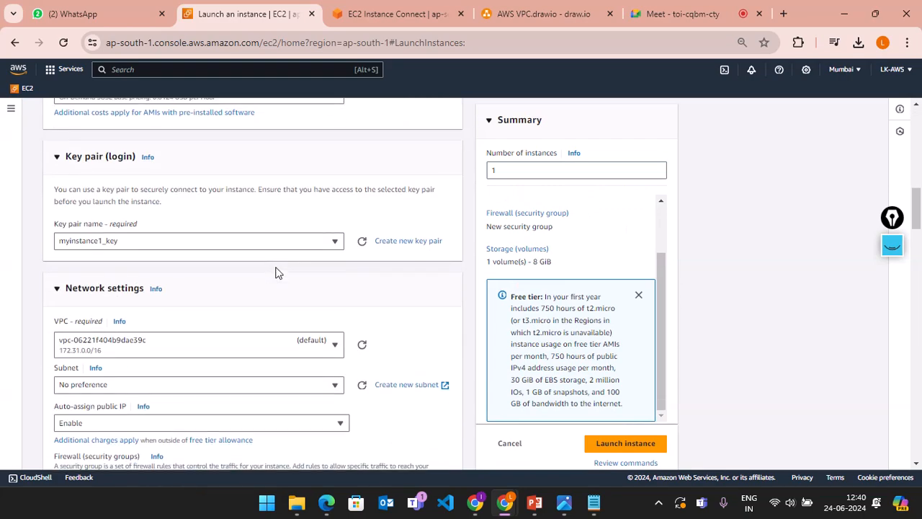
scroll(276, 272, "up", 20)
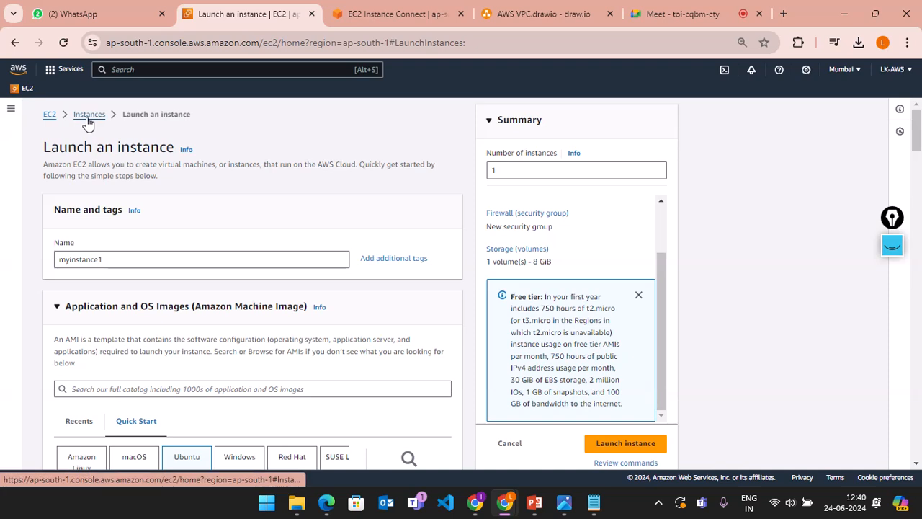
left_click(88, 115)
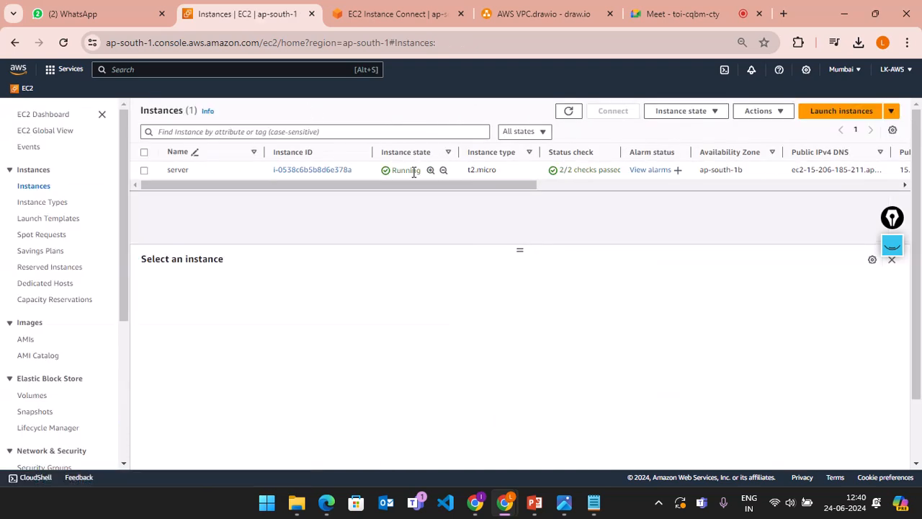
left_click(834, 118)
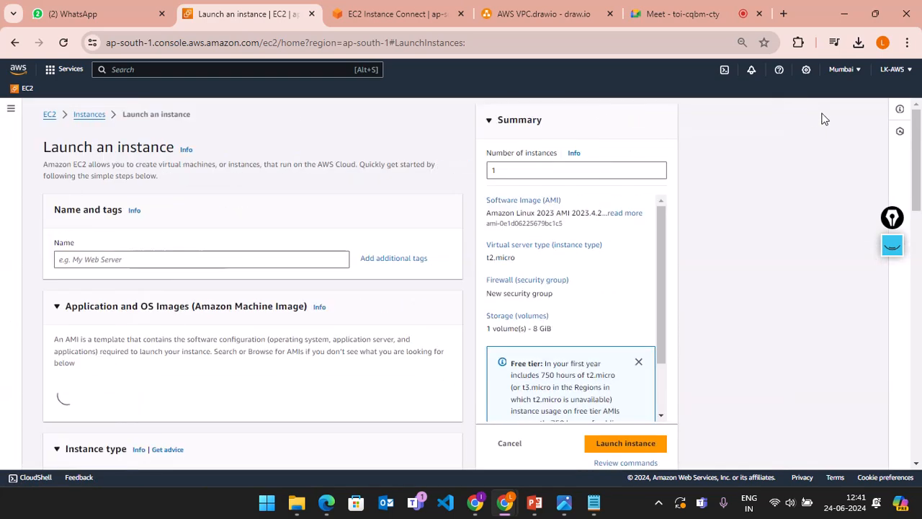
Step: Name the instance 'myinstance' and select the Ubuntu Server 24.04 LTS image
left_click(193, 266)
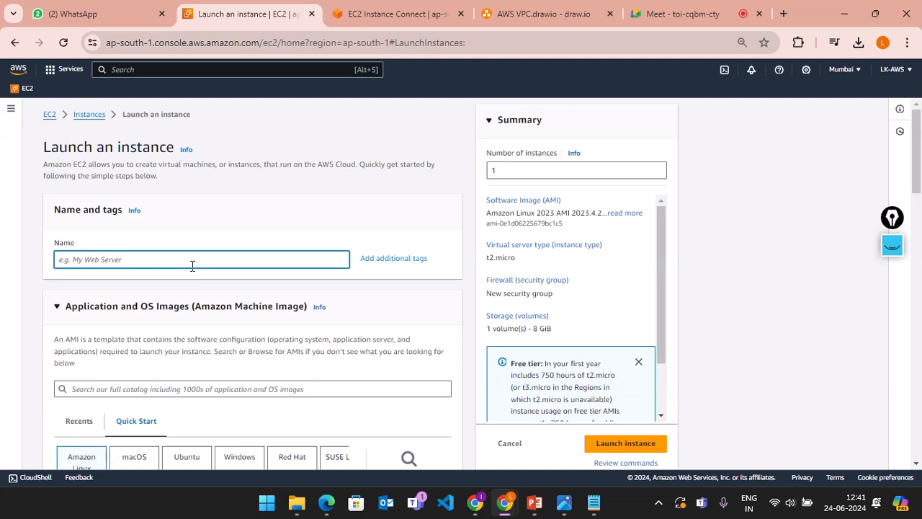
type("myinstance")
scroll(189, 302, "down", 1)
scroll(193, 309, "down", 2)
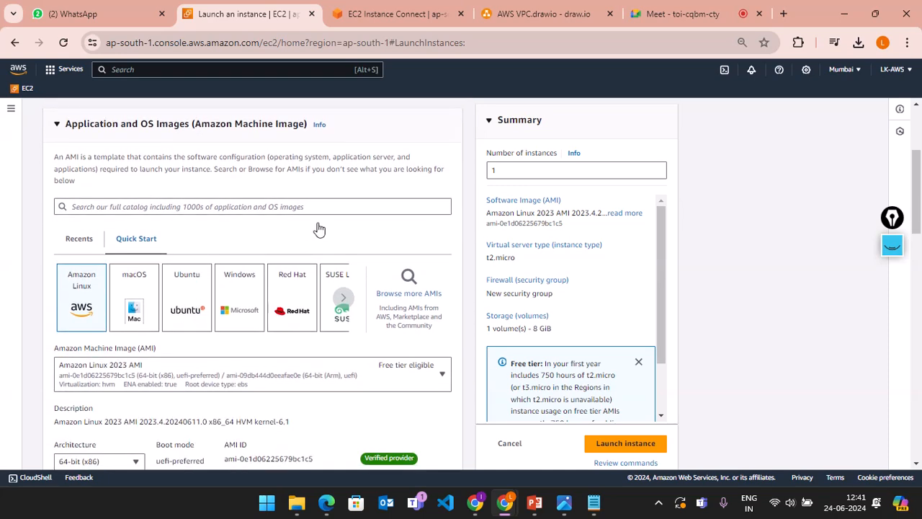
left_click(208, 309)
scroll(225, 311, "down", 1)
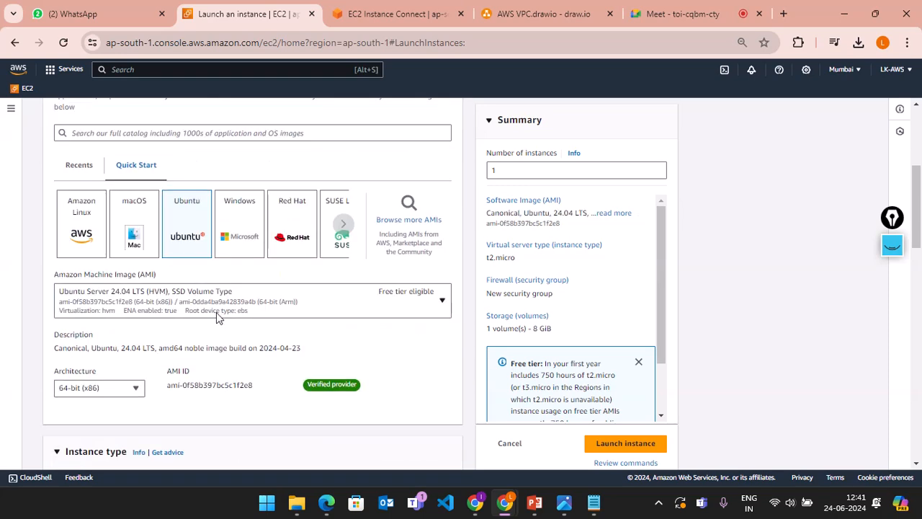
scroll(281, 323, "down", 3)
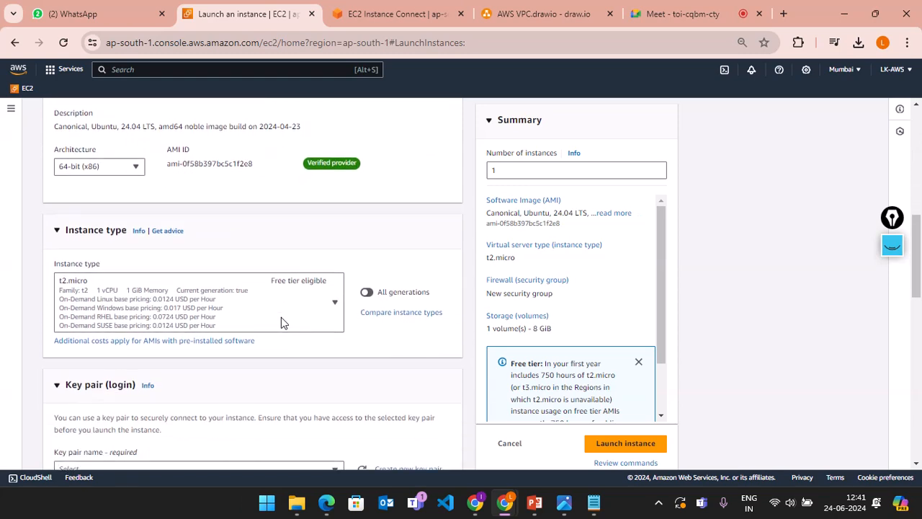
scroll(268, 312, "down", 2)
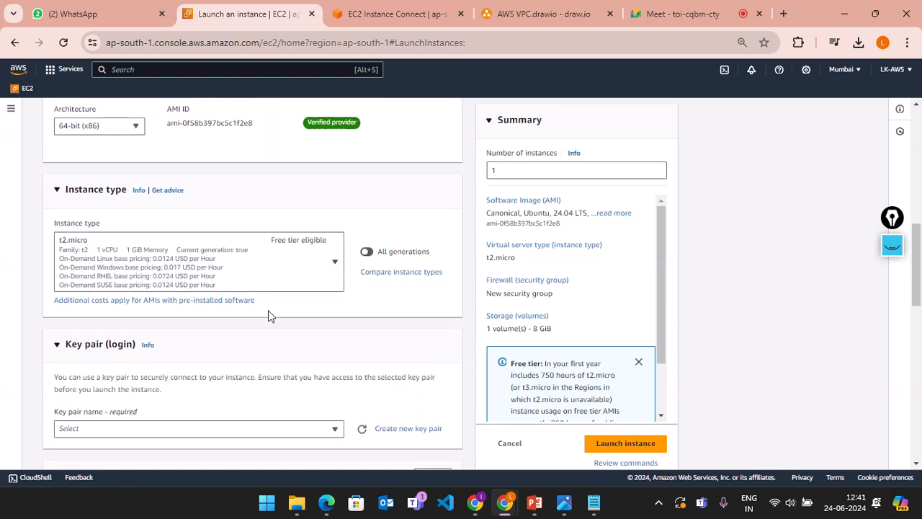
left_click(396, 329)
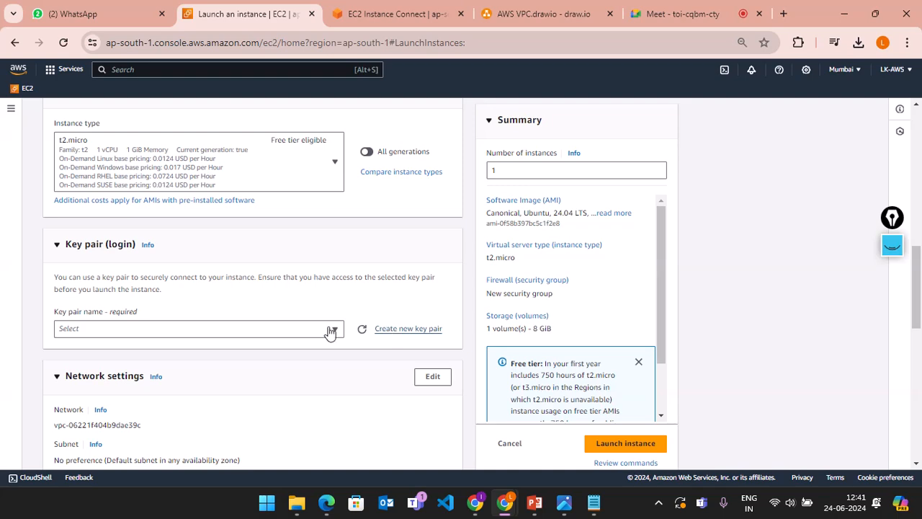
Step: Create an RSA .pem key pair named 'myinstance1' and assign it to the launch
left_click(396, 190)
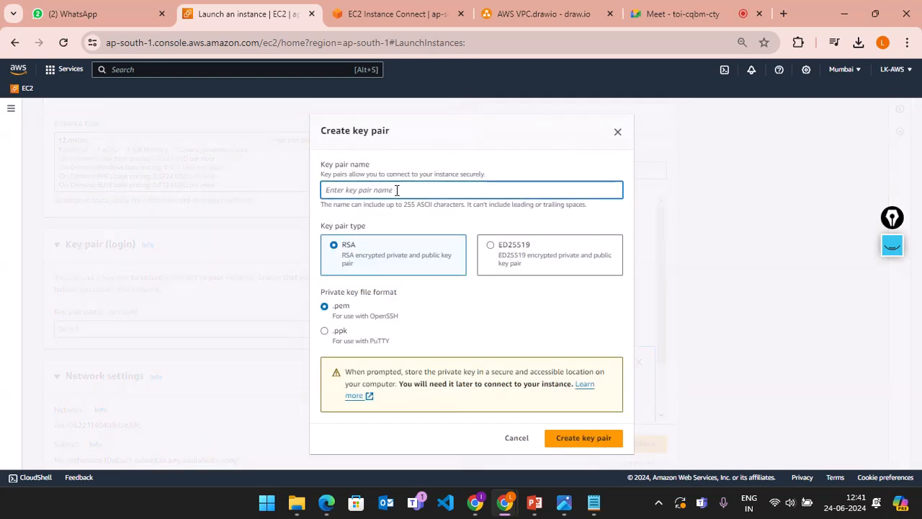
type("my")
type("instance1")
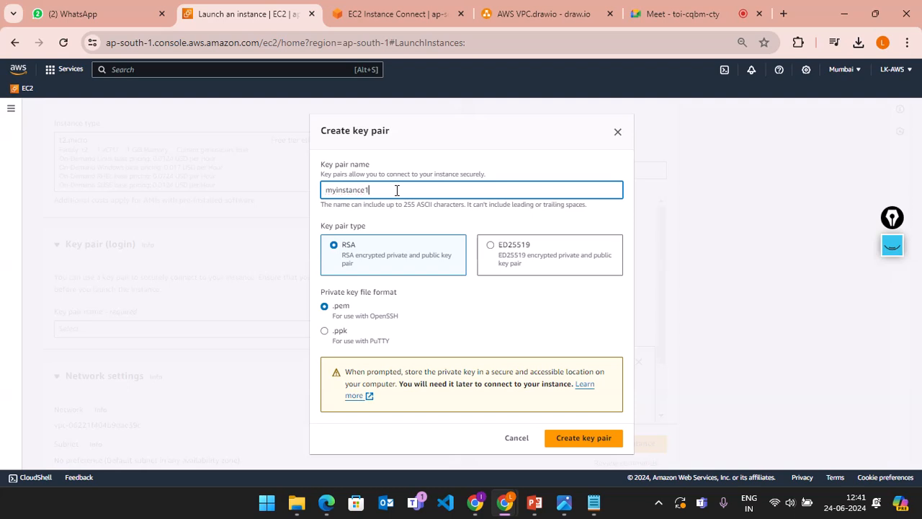
left_click(565, 441)
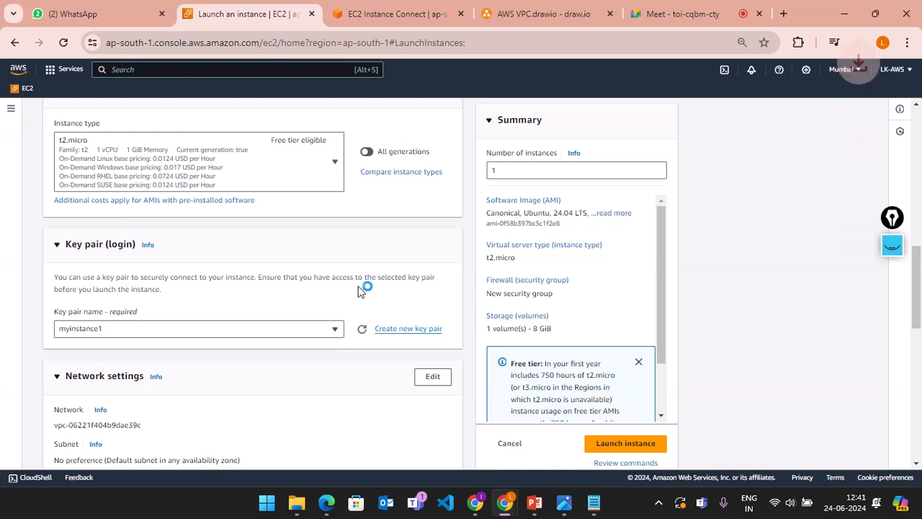
scroll(350, 310, "down", 4)
scroll(350, 309, "down", 4)
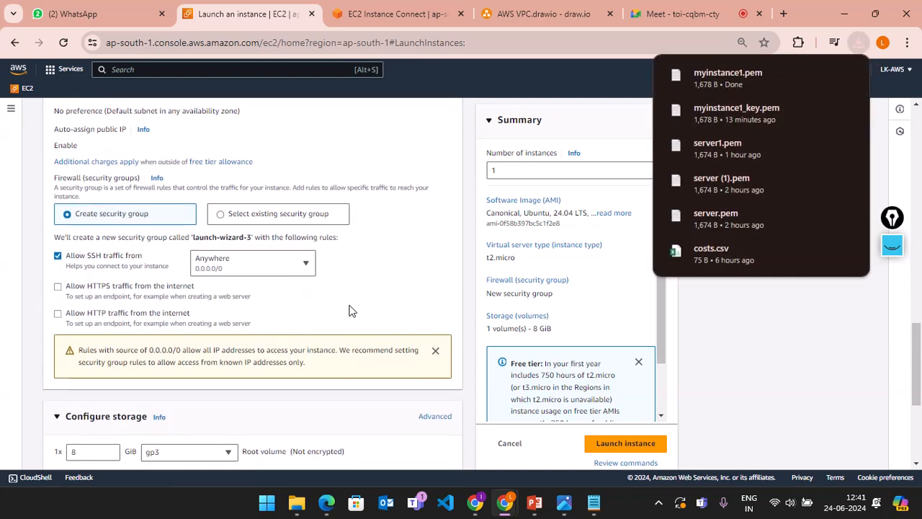
scroll(350, 310, "up", 2)
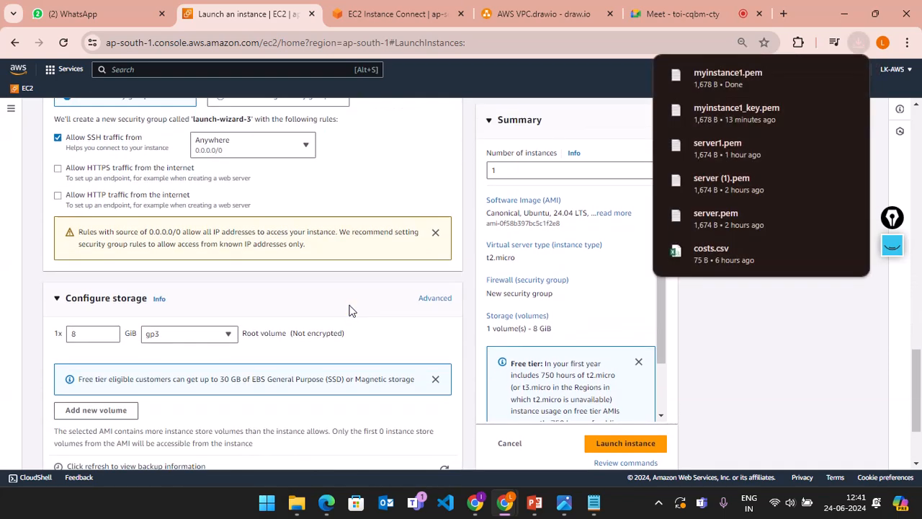
scroll(320, 310, "down", 2)
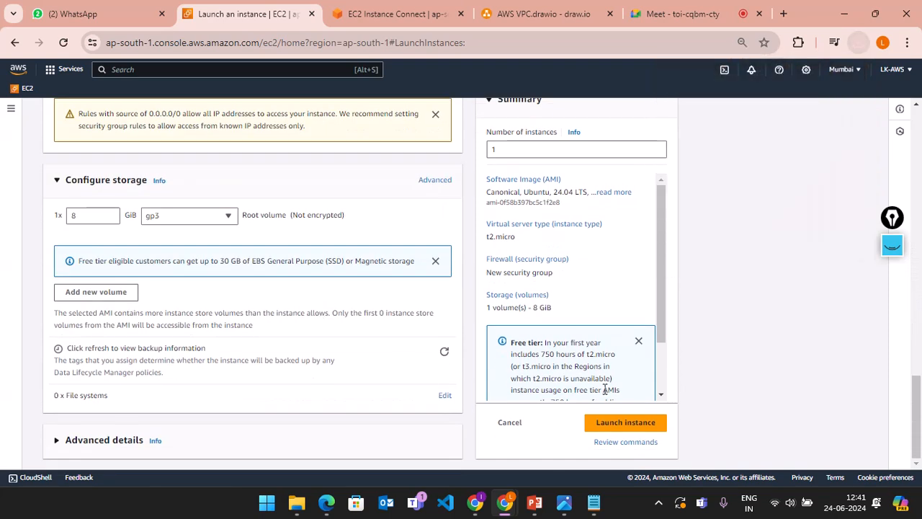
Step: Launch 2 instances with this setup and return to the Instances list
scroll(623, 249, "down", 1)
left_click(533, 150)
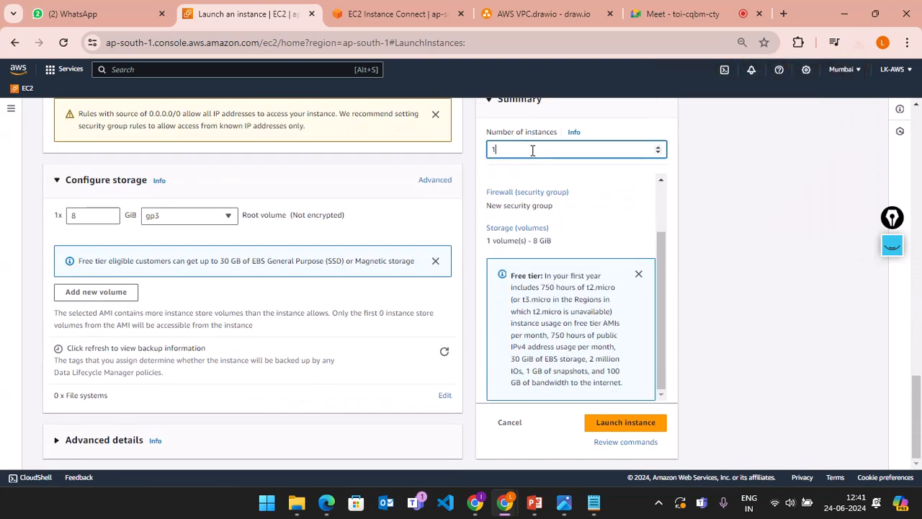
type("2")
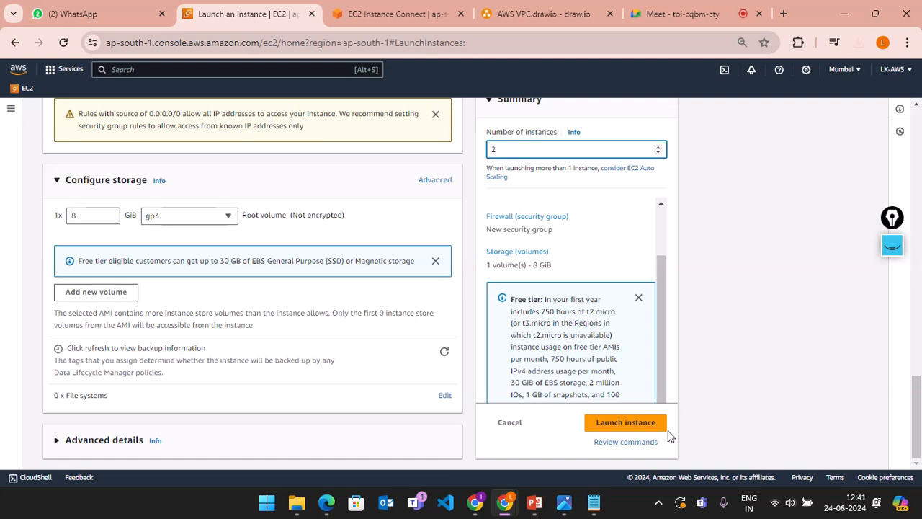
left_click(625, 425)
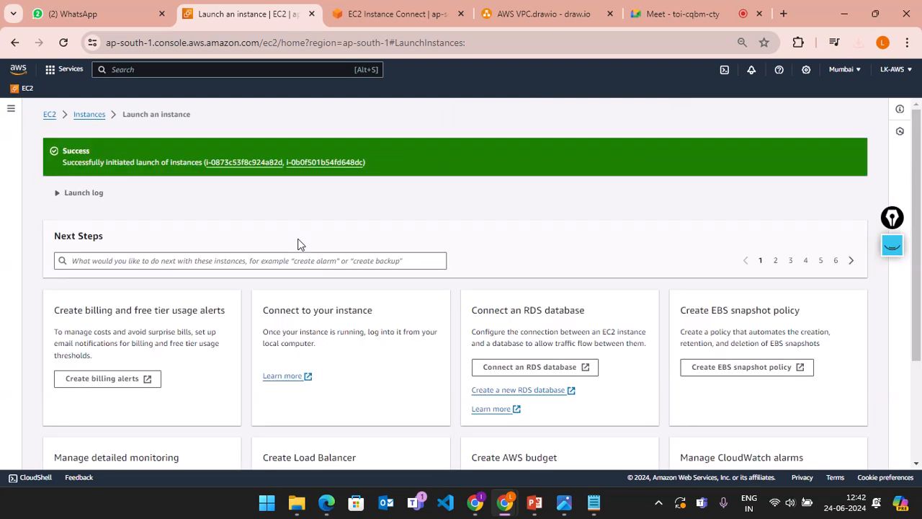
left_click(88, 117)
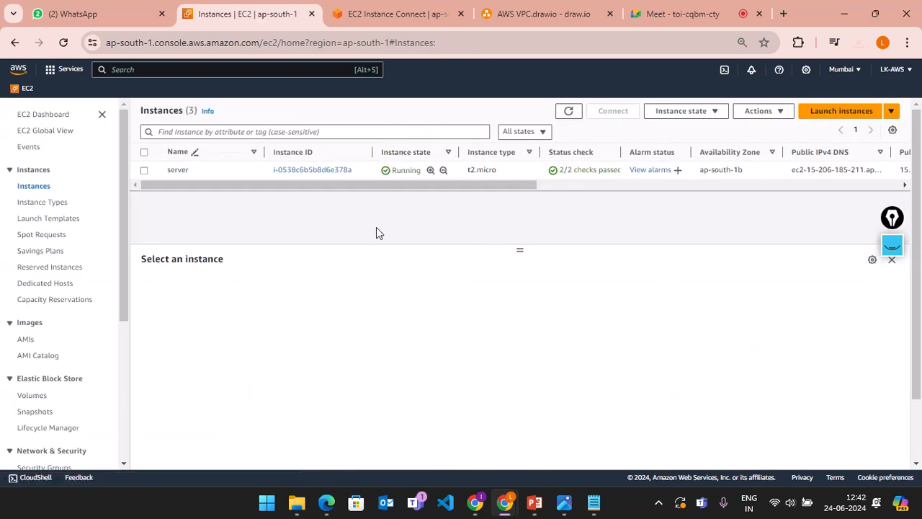
Step: Refresh the list and rename the second instance to myinstance1
left_click(576, 115)
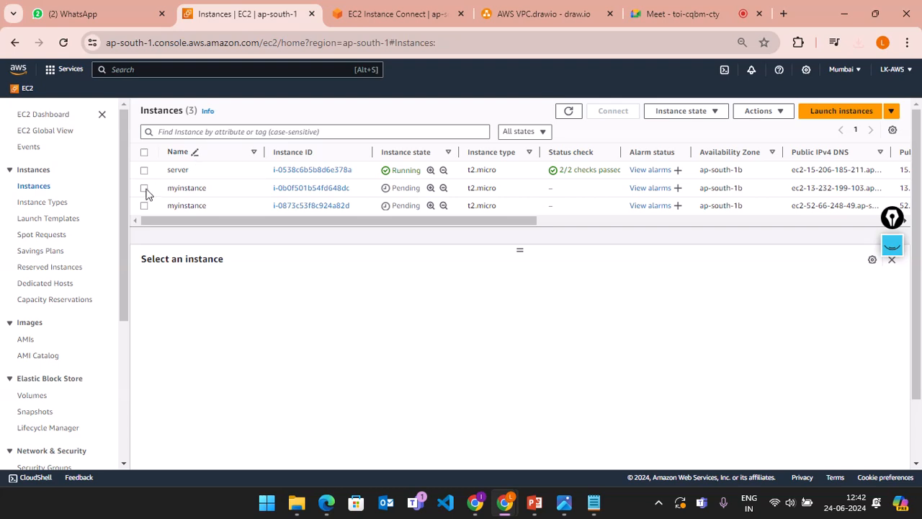
left_click(254, 192)
left_click(225, 189)
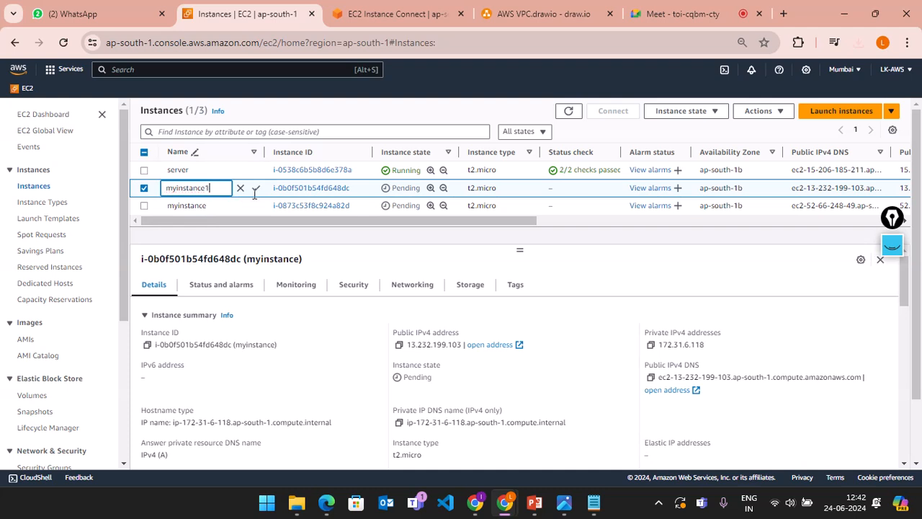
type("1")
left_click(256, 189)
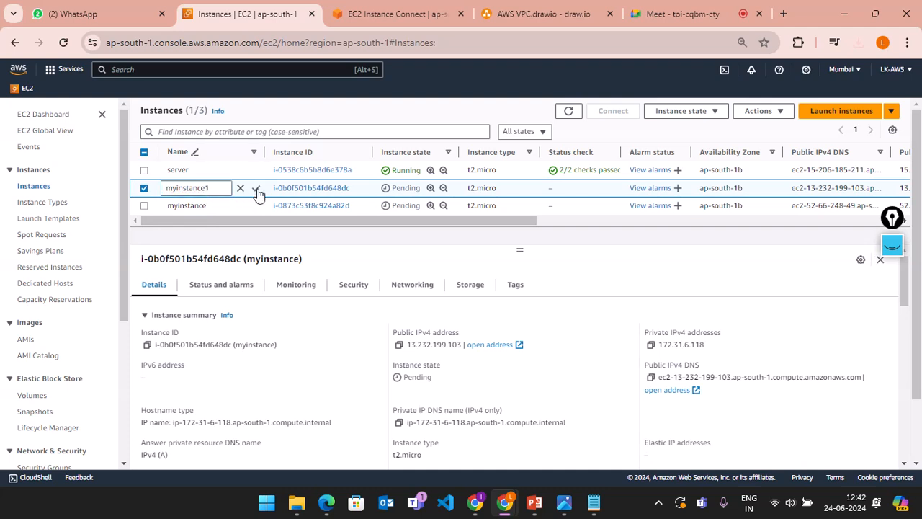
Step: Rename the remaining myinstance instance to myinstance2
left_click(209, 205)
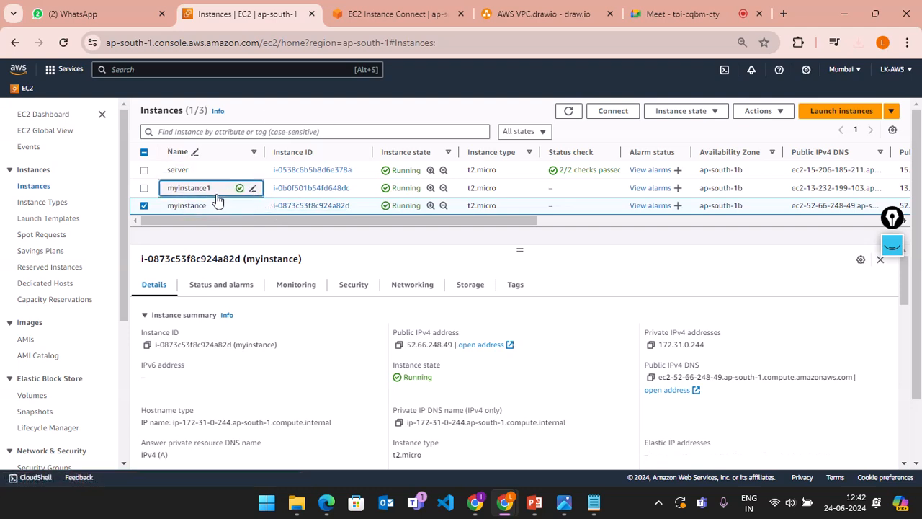
left_click(252, 206)
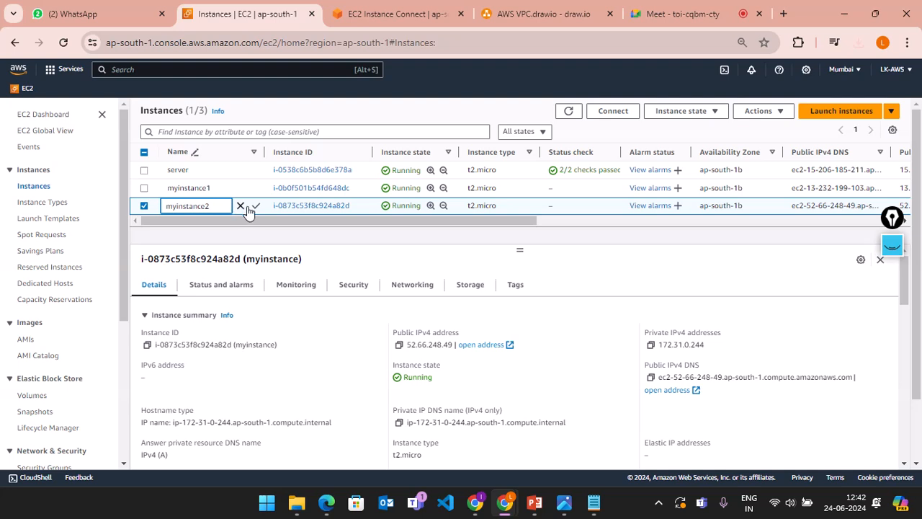
left_click(256, 206)
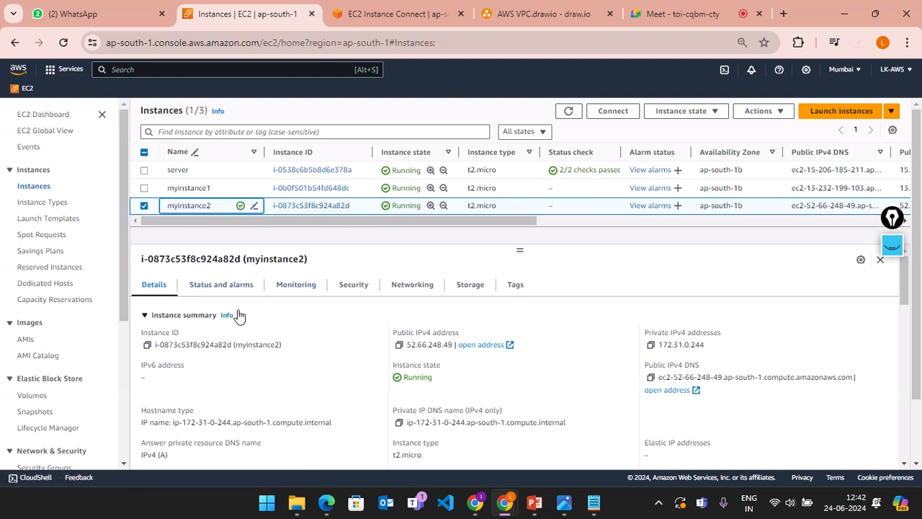
Step: Refresh the instance list and compare server's 2/2 checks with myinstance1's Initializing status
left_click(568, 111)
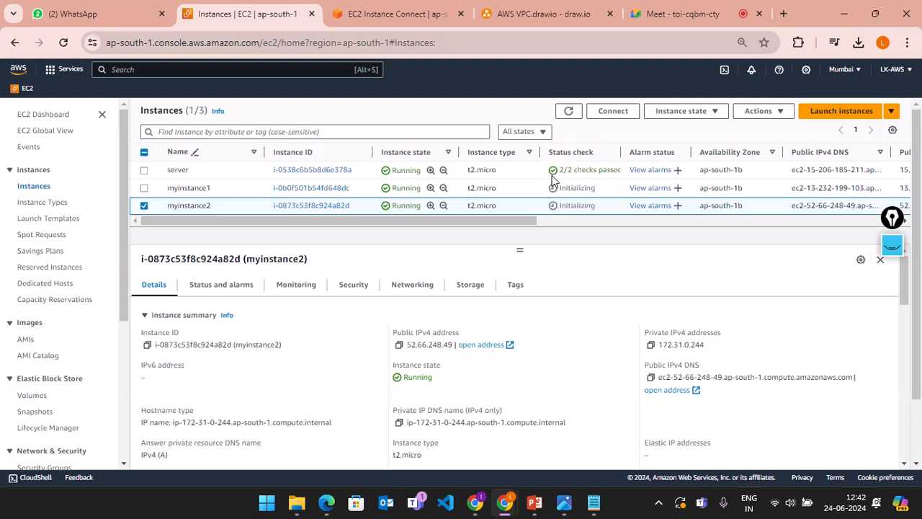
left_click_drag(562, 171, 622, 170)
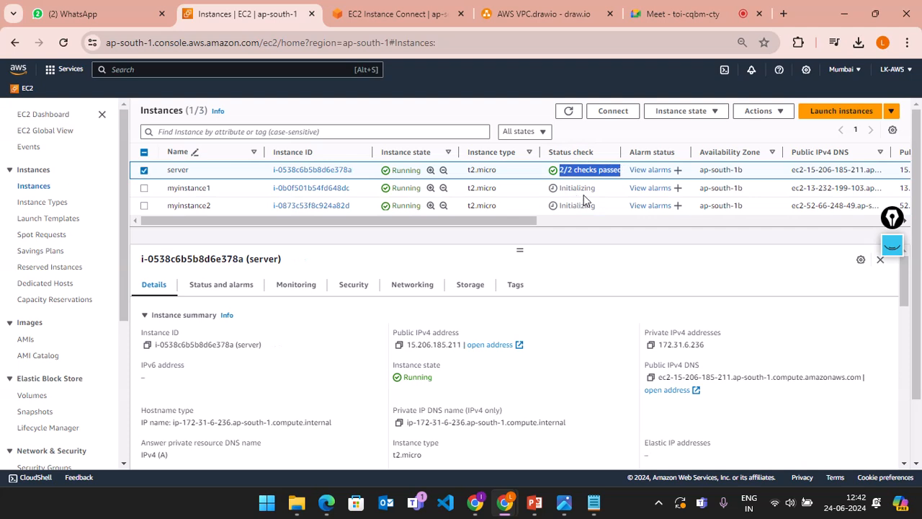
left_click_drag(609, 191, 554, 209)
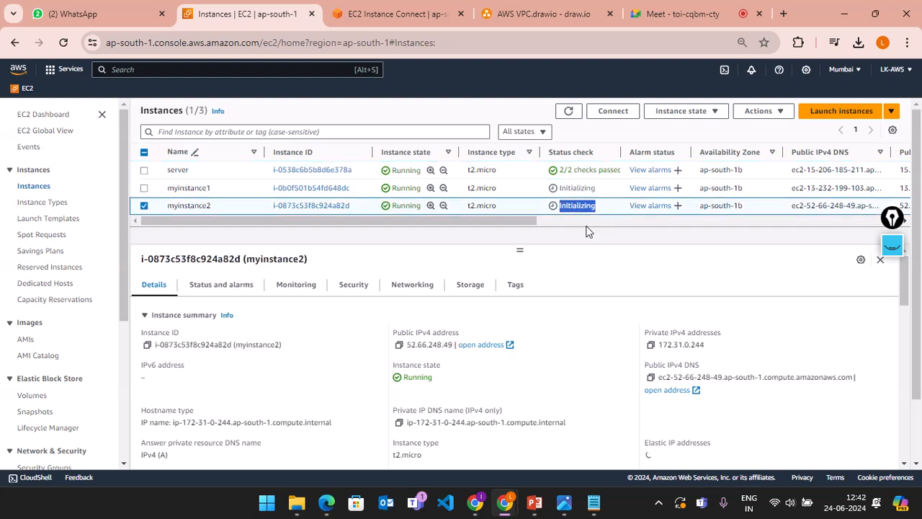
left_click(586, 227)
Step: Open and dismiss the Instance state menu, then refresh again so both new instances show Initializing
left_click(685, 112)
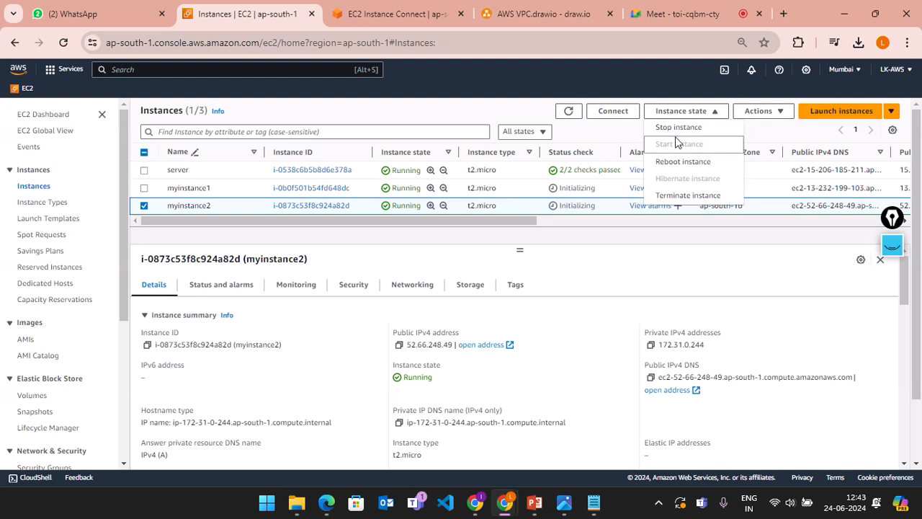
left_click(622, 137)
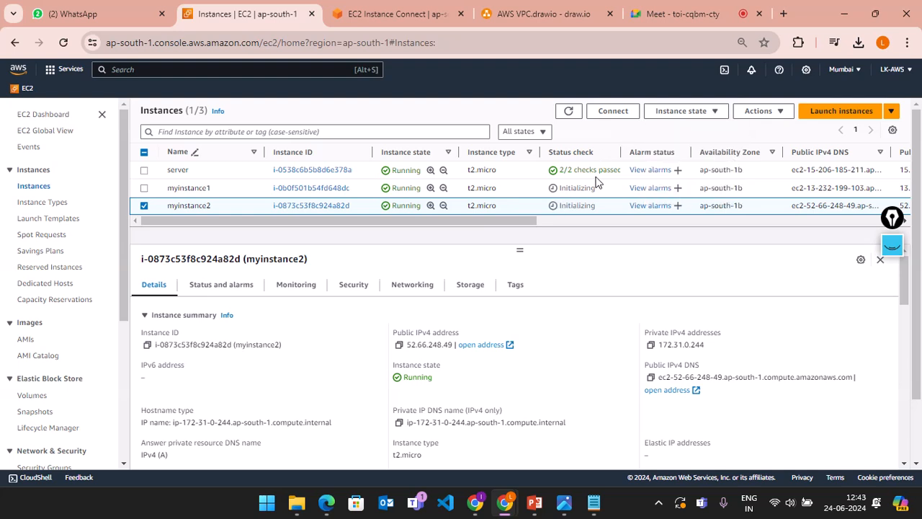
left_click(678, 116)
left_click(613, 132)
double_click(569, 188)
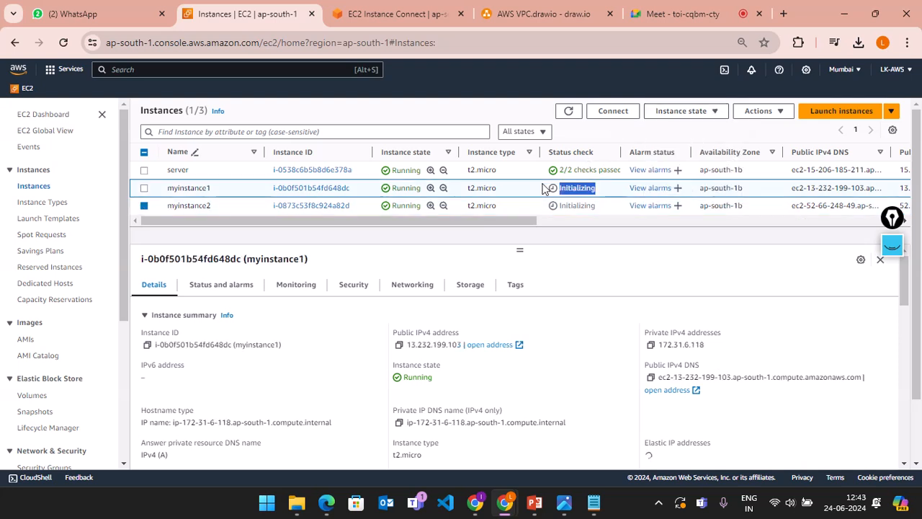
left_click(589, 235)
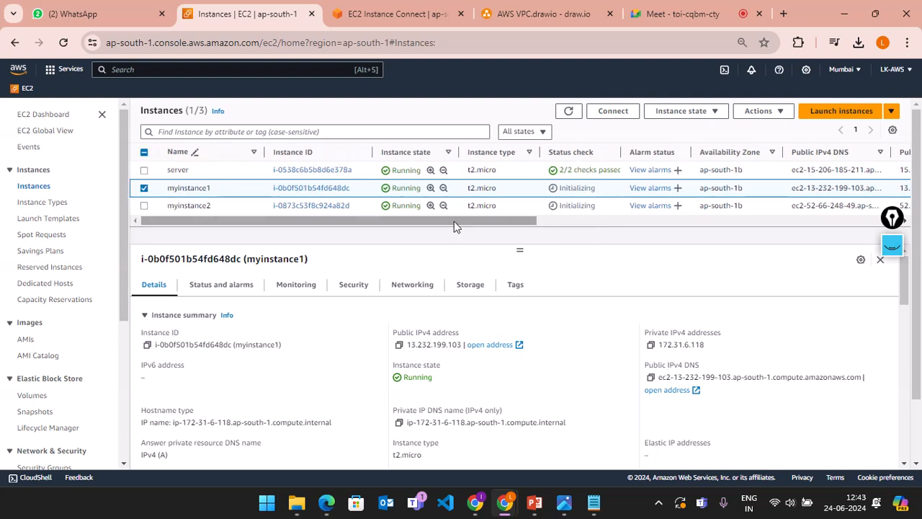
double_click(585, 188)
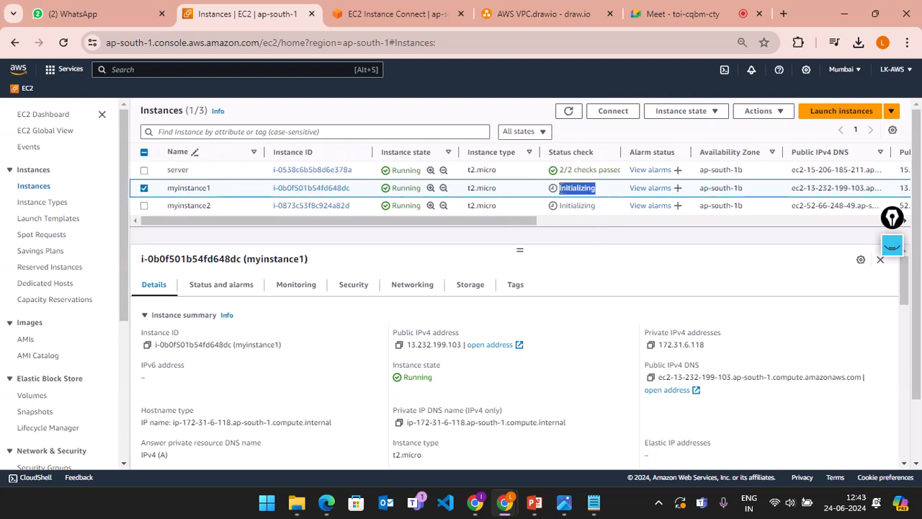
double_click(589, 206)
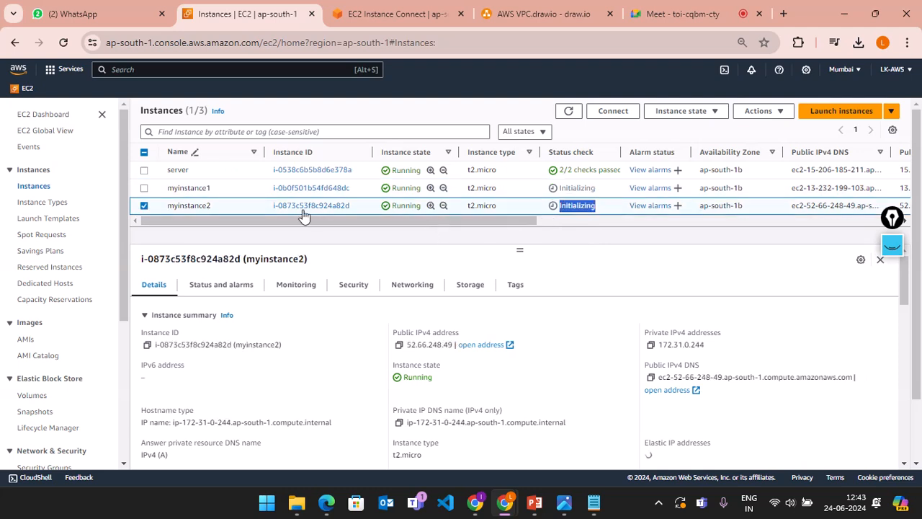
left_click(570, 112)
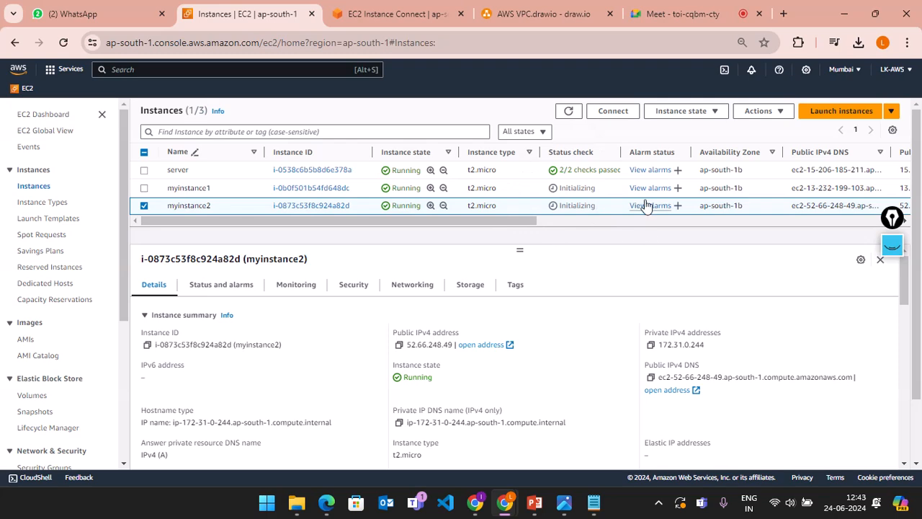
Step: Review myinstance2's details, highlighting private IP 172.31.0.244 and public IP 52.66.248.49
scroll(586, 328, "down", 1)
scroll(586, 328, "up", 1)
scroll(638, 267, "down", 2)
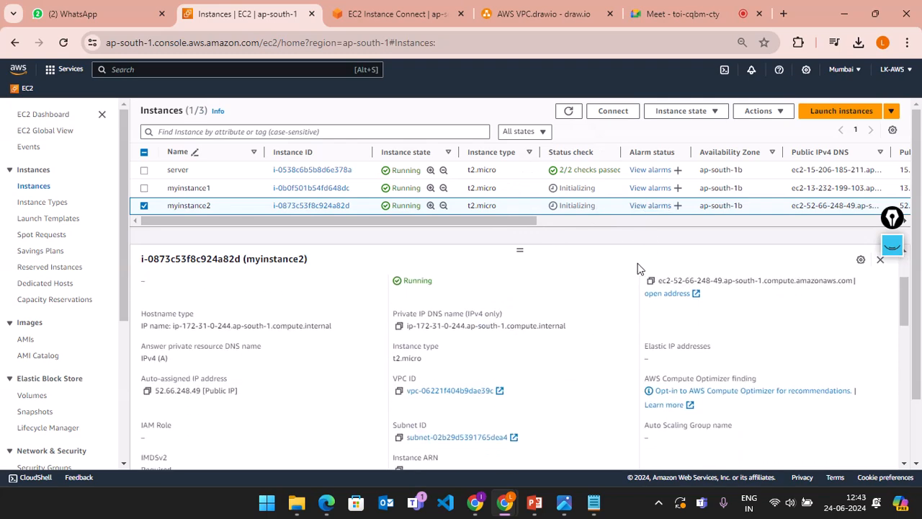
scroll(638, 267, "up", 2)
scroll(325, 324, "down", 1)
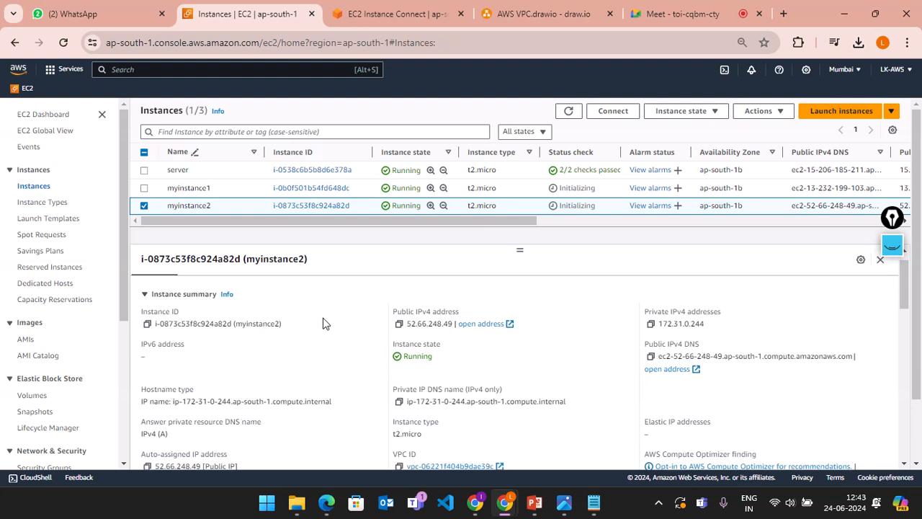
scroll(265, 411, "down", 1)
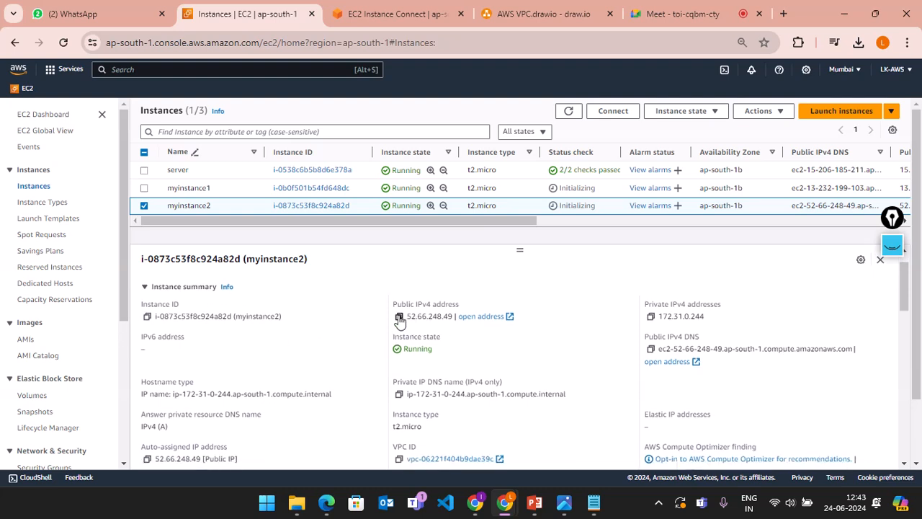
scroll(670, 335, "down", 1)
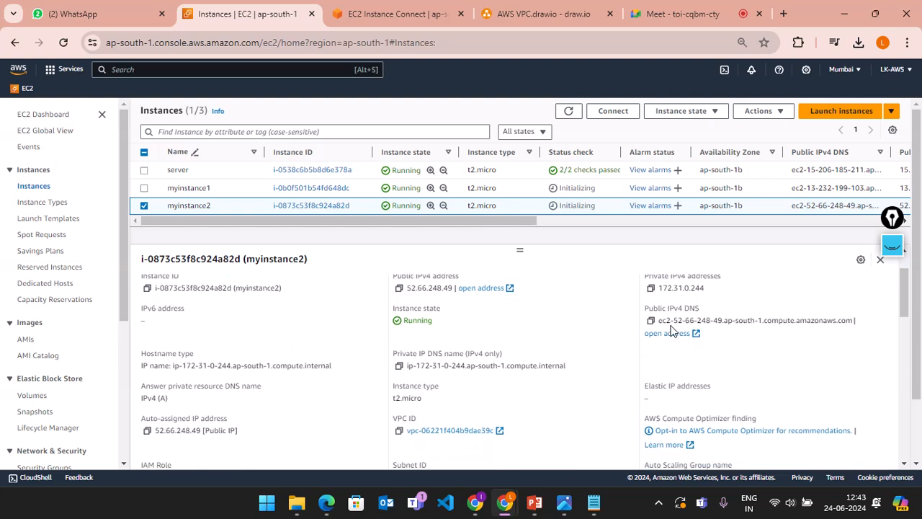
scroll(669, 330, "up", 2)
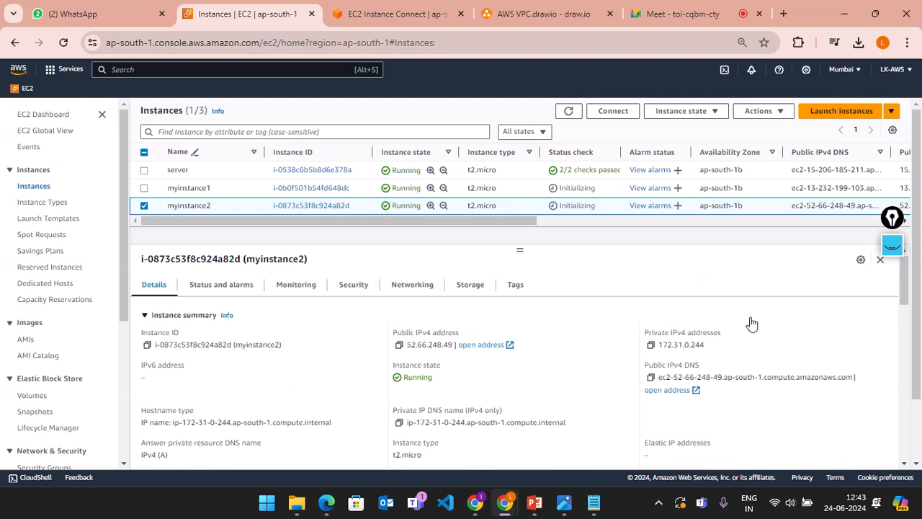
double_click(654, 346)
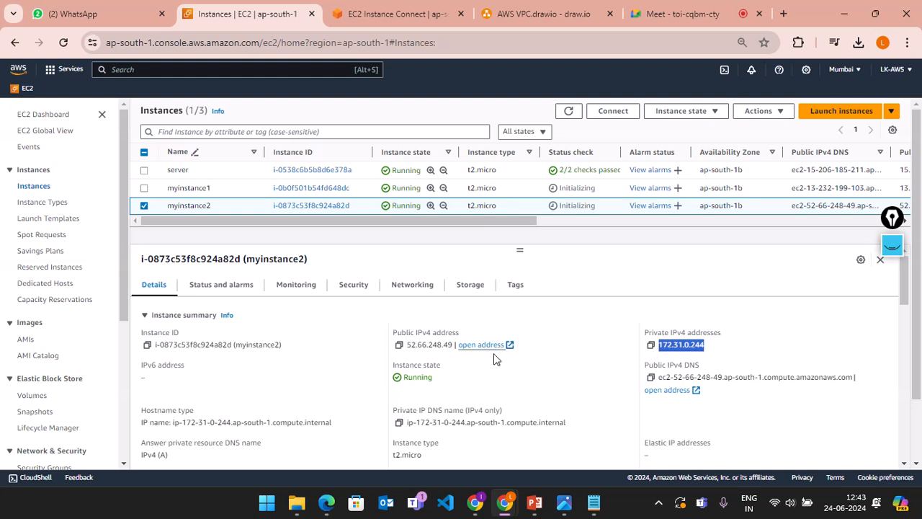
left_click_drag(471, 345, 402, 346)
left_click_drag(620, 360, 717, 350)
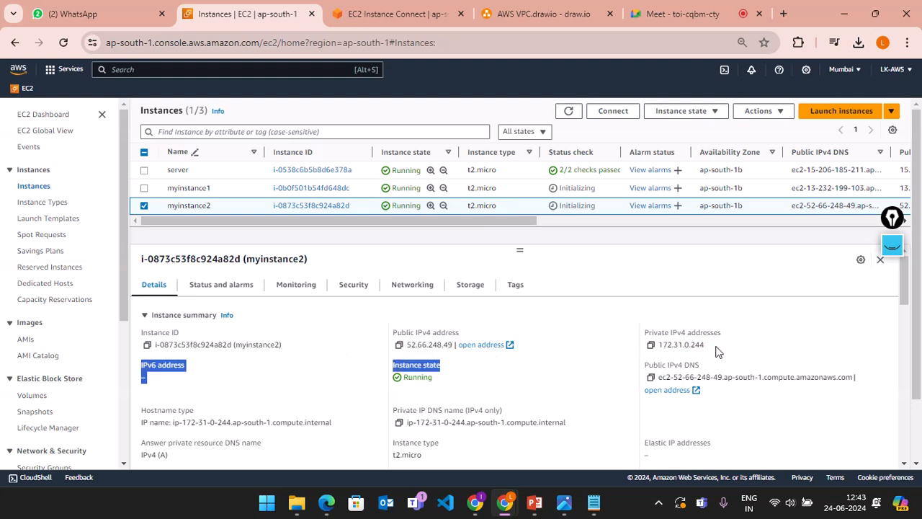
left_click(717, 351)
scroll(599, 357, "down", 1)
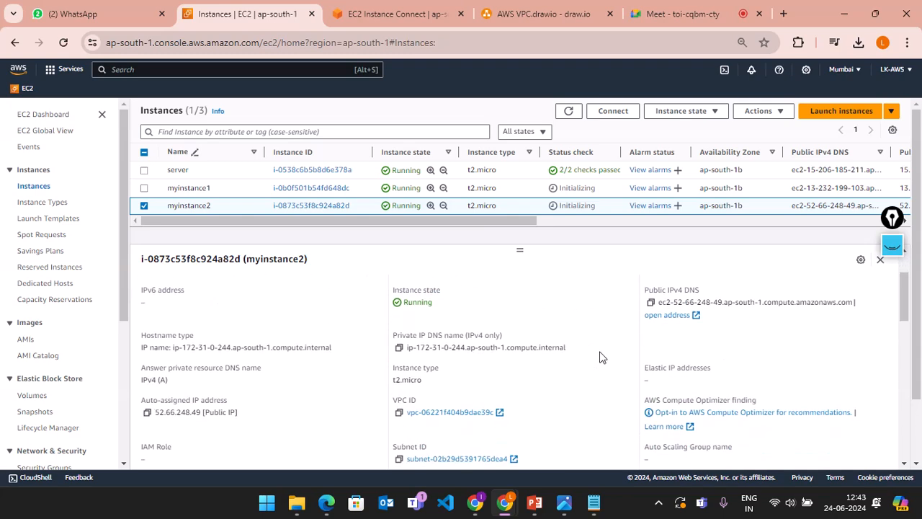
scroll(314, 358, "down", 1)
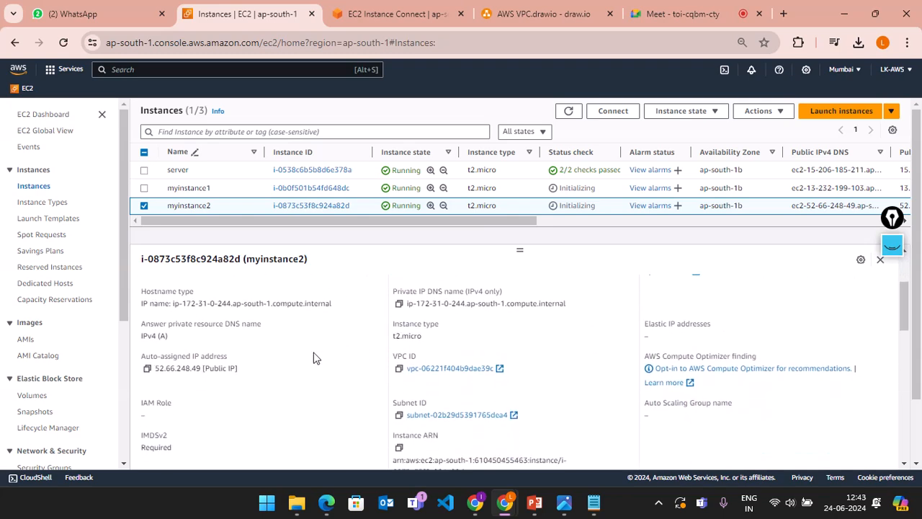
scroll(313, 358, "down", 3)
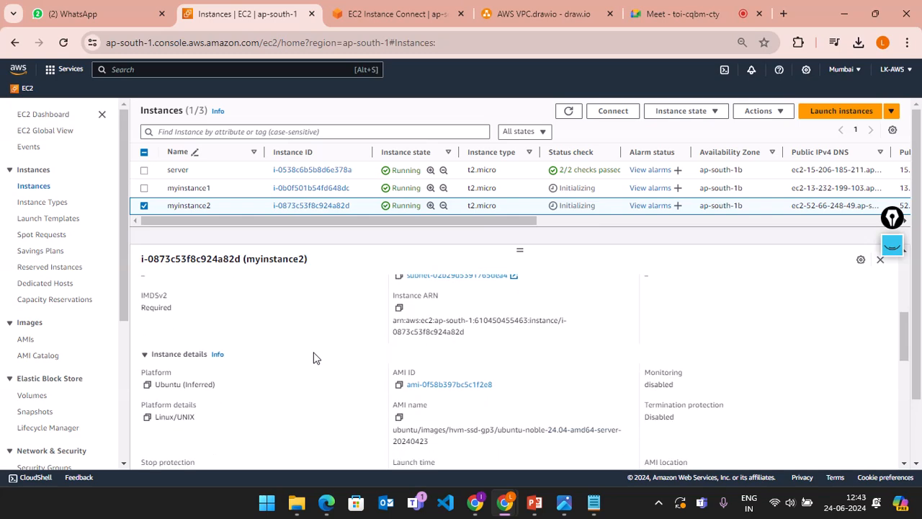
scroll(523, 352, "down", 1)
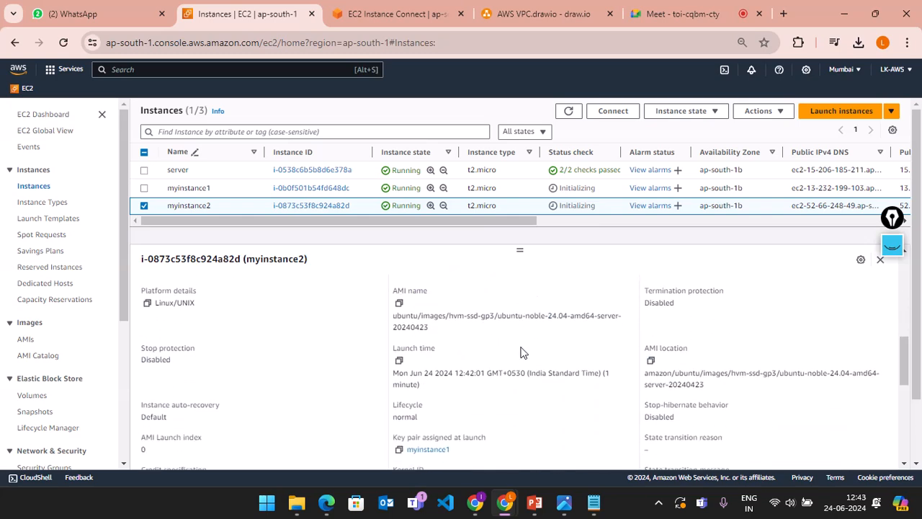
scroll(375, 357, "down", 3)
scroll(375, 358, "down", 2)
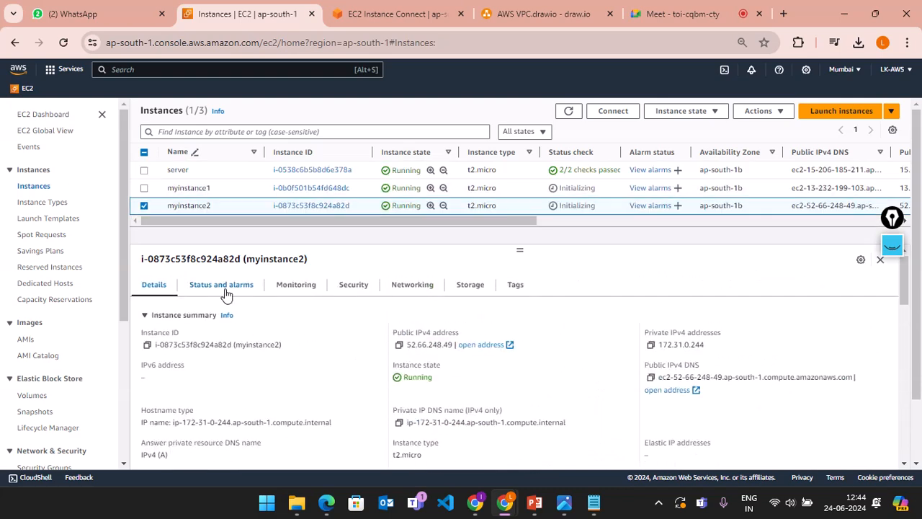
Step: Look through myinstance2's Status checks and Monitoring tabs
left_click(223, 286)
scroll(453, 447, "down", 1)
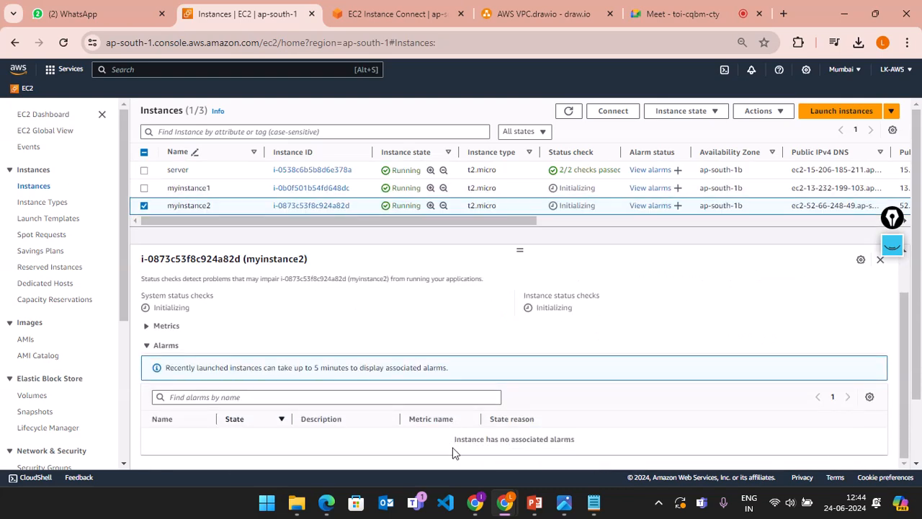
scroll(289, 299, "up", 1)
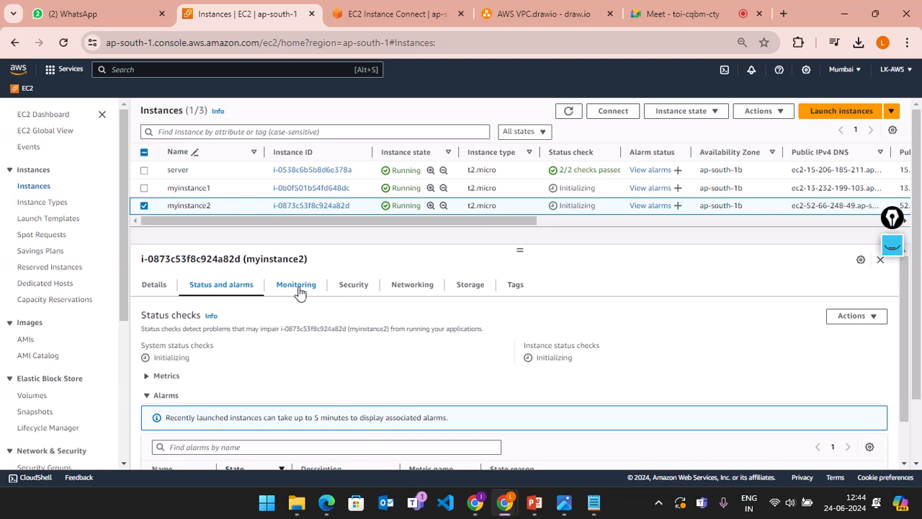
left_click(297, 287)
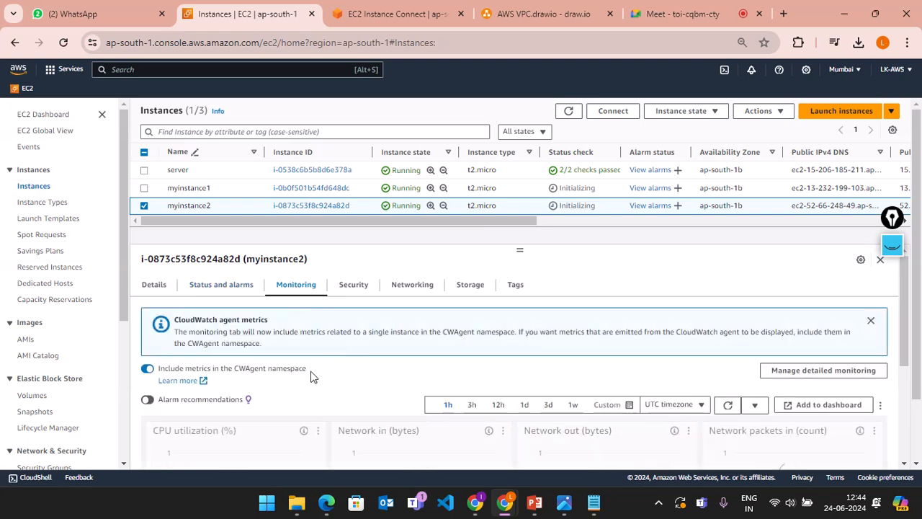
scroll(306, 379, "down", 2)
scroll(301, 387, "down", 2)
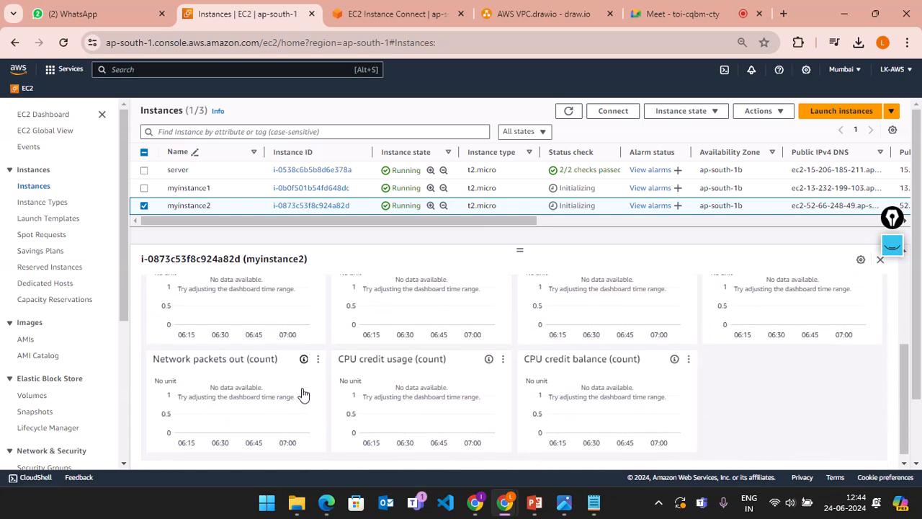
scroll(302, 387, "up", 3)
scroll(246, 399, "down", 2)
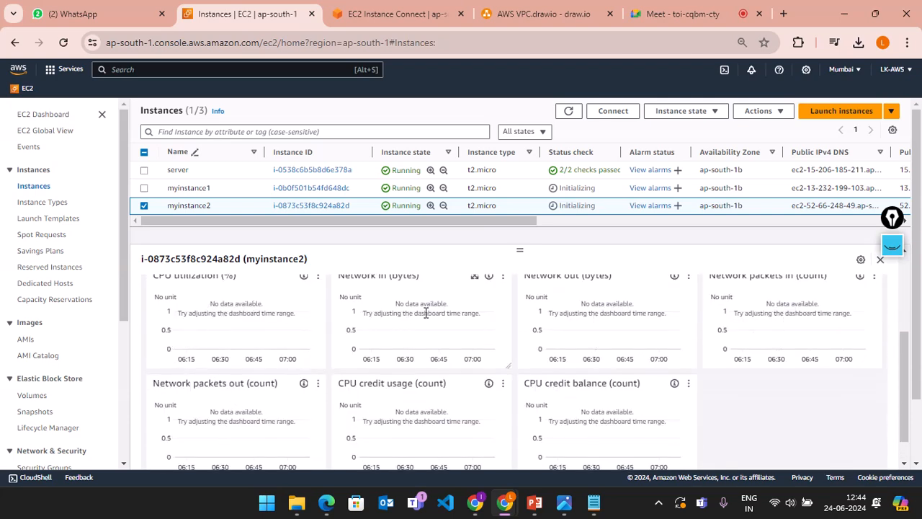
scroll(415, 315, "up", 3)
Step: Show myinstance2's Security tab with group launch-wizard-3 and its port 22 SSH rule
left_click(354, 285)
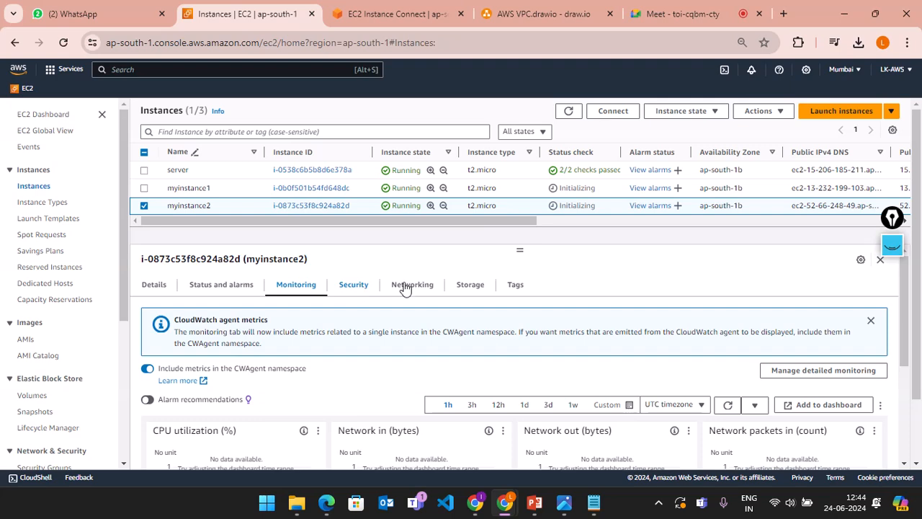
scroll(460, 360, "down", 2)
scroll(460, 374, "up", 1)
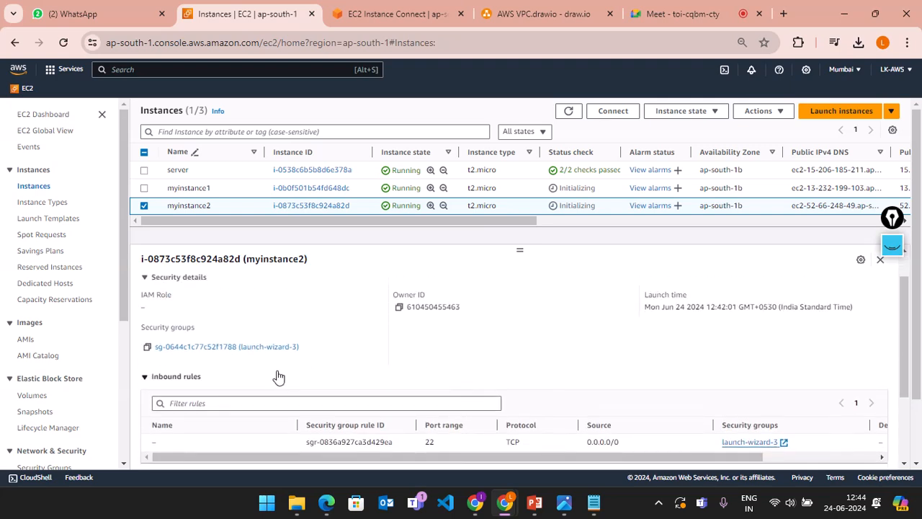
Step: Open the launch-wizard-3 security group and start editing its inbound rules
left_click(228, 349)
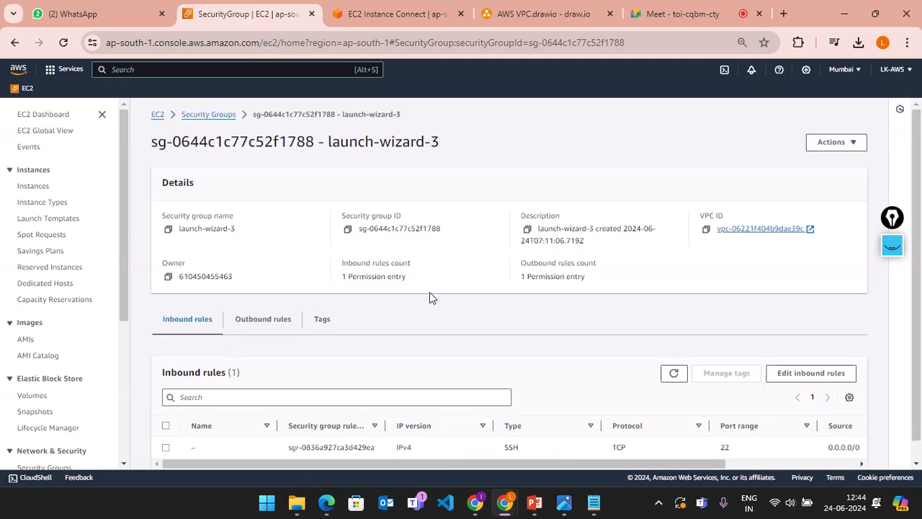
scroll(433, 294, "down", 1)
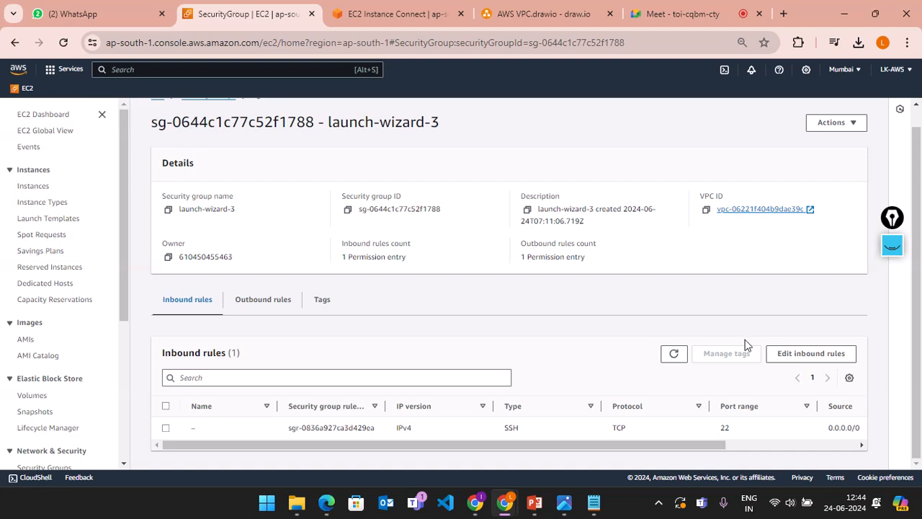
left_click(811, 353)
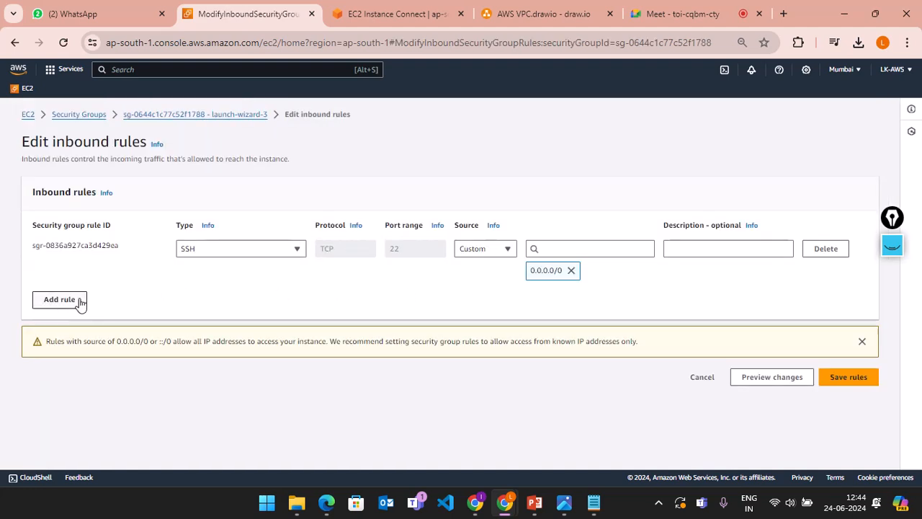
Step: Add an All traffic inbound rule from Anywhere-IPv4 (0.0.0.0/0) and save the rules
left_click(81, 301)
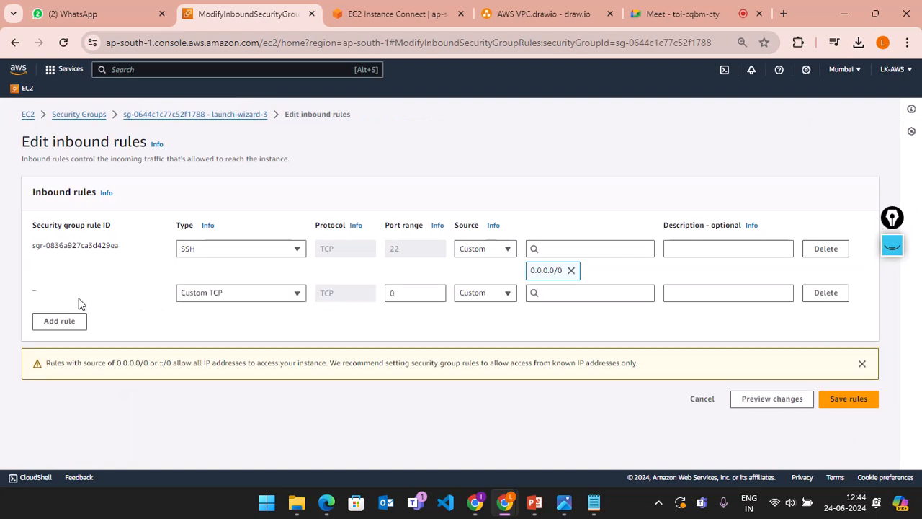
left_click(204, 299)
scroll(229, 216, "down", 1)
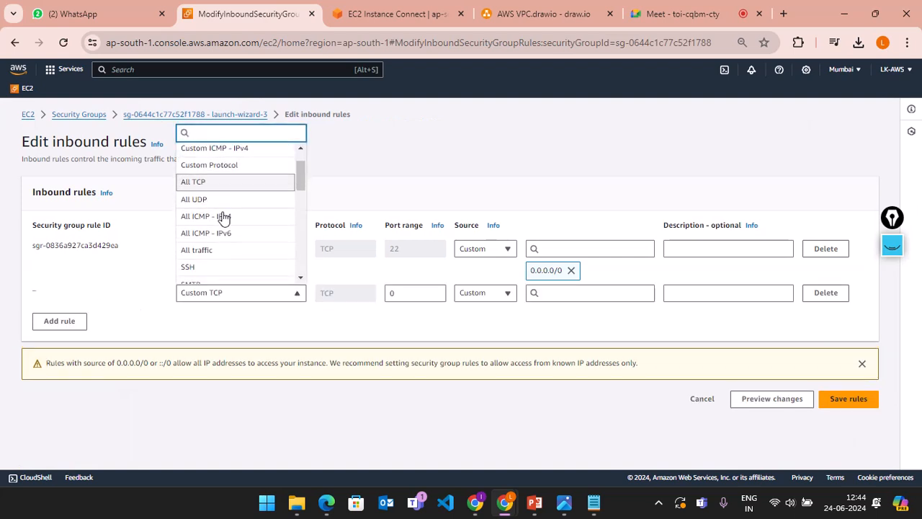
left_click(189, 252)
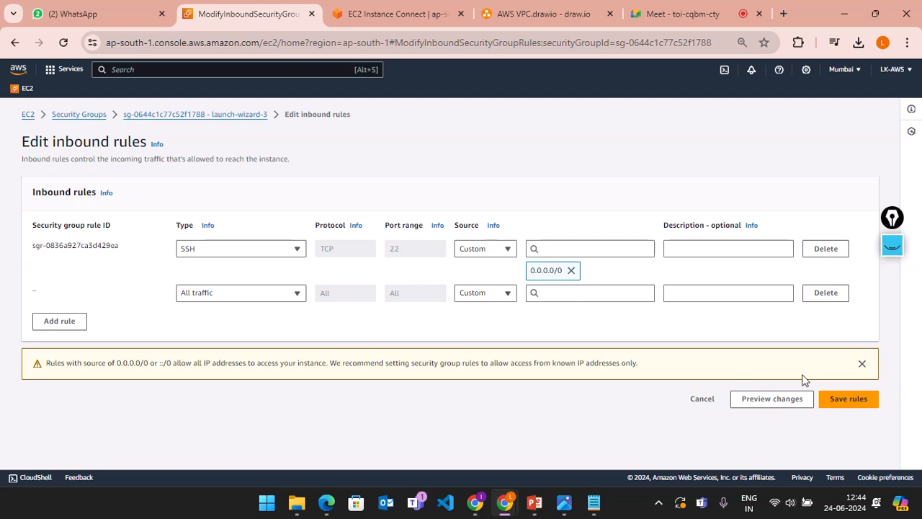
left_click(472, 295)
left_click(471, 328)
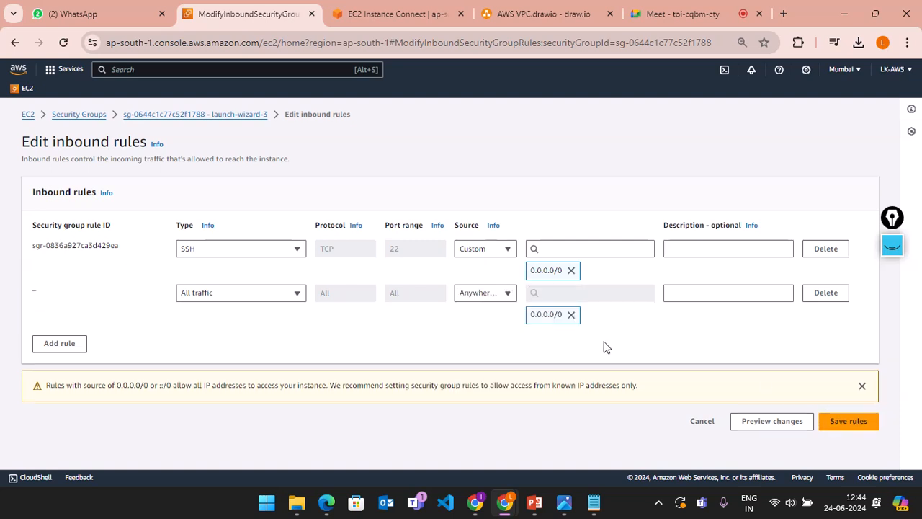
left_click(846, 423)
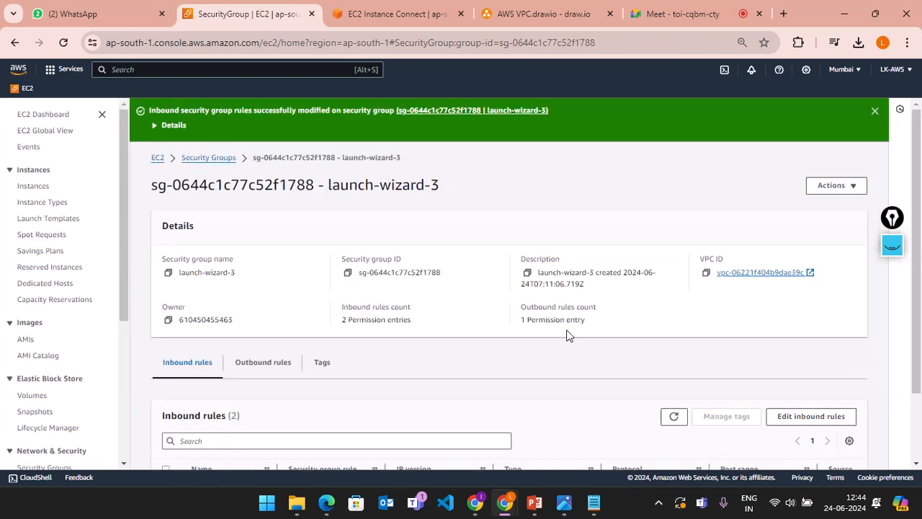
Step: Go back to the running EC2 instances, select myinstance1 and view its Security details
scroll(457, 336, "down", 2)
scroll(456, 336, "up", 2)
left_click(158, 160)
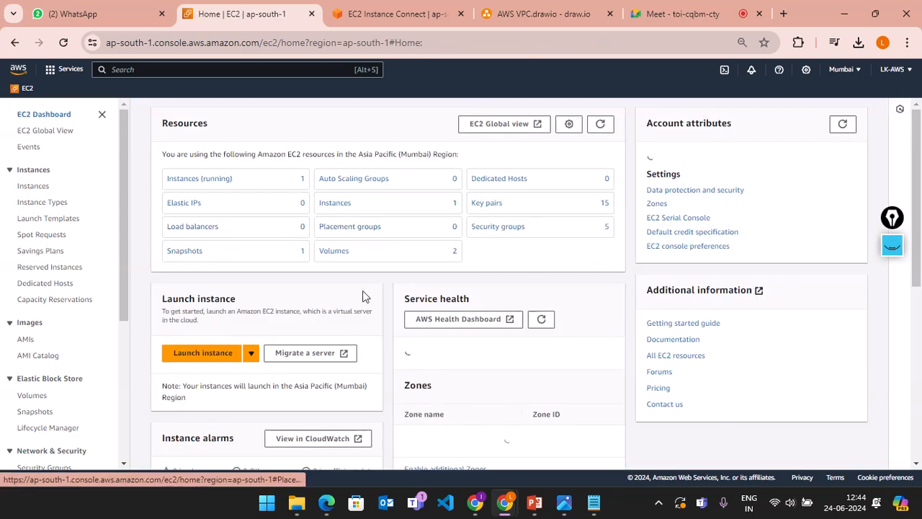
left_click(202, 180)
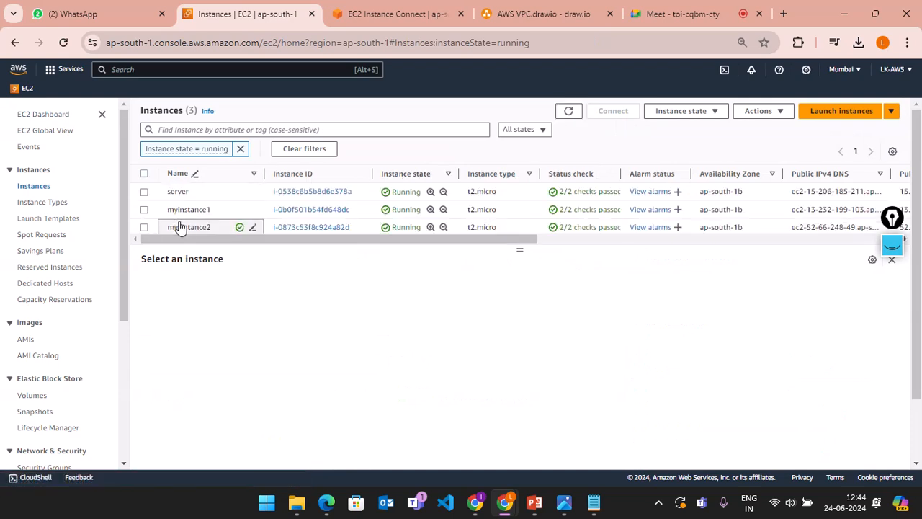
left_click(144, 210)
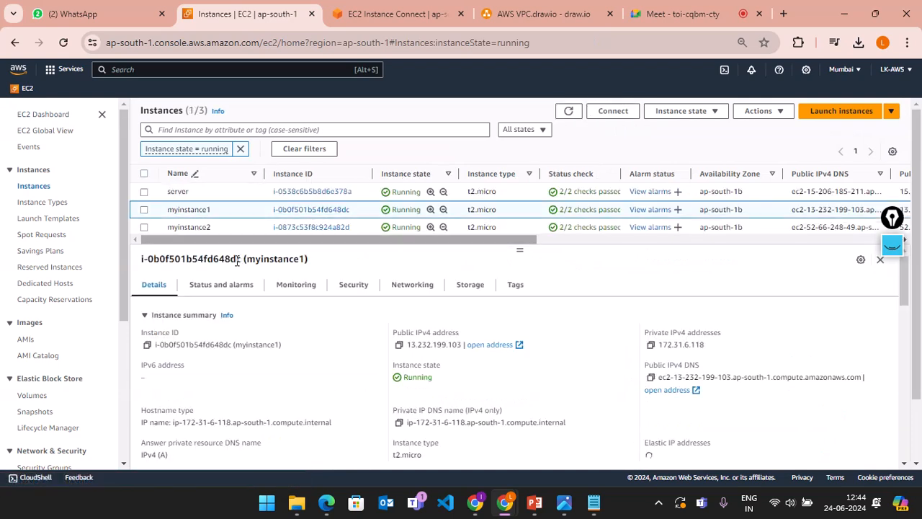
left_click(344, 288)
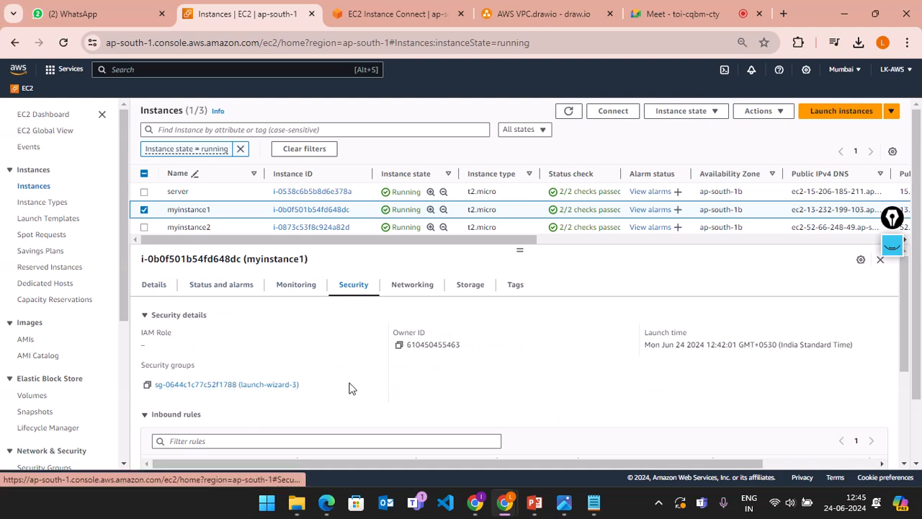
scroll(351, 387, "down", 1)
scroll(352, 387, "up", 1)
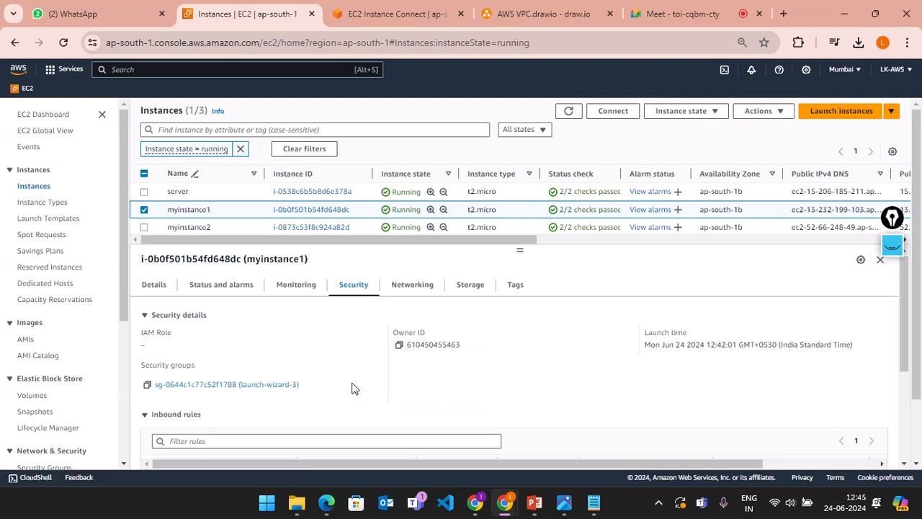
Step: Review myinstance1's networking: public IPv4 13.232.199.103, private IPv4 172.31.6.118
left_click(420, 297)
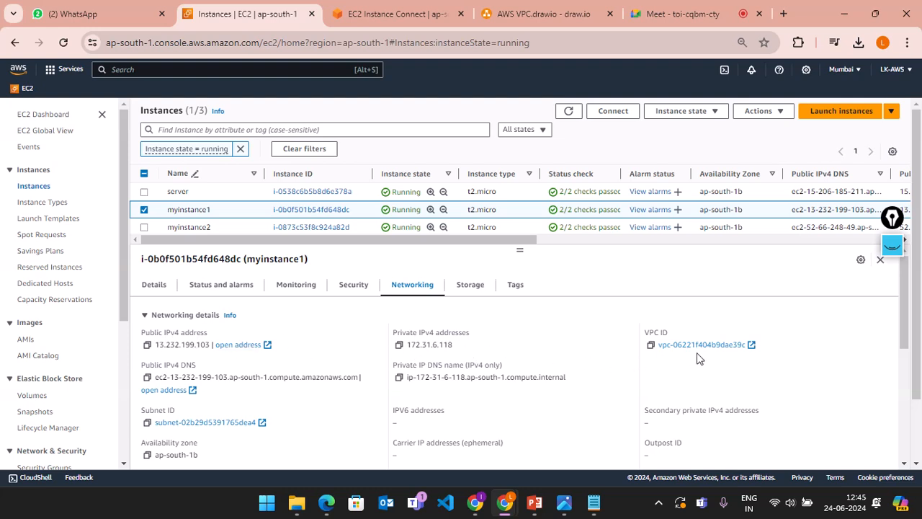
scroll(423, 426, "down", 1)
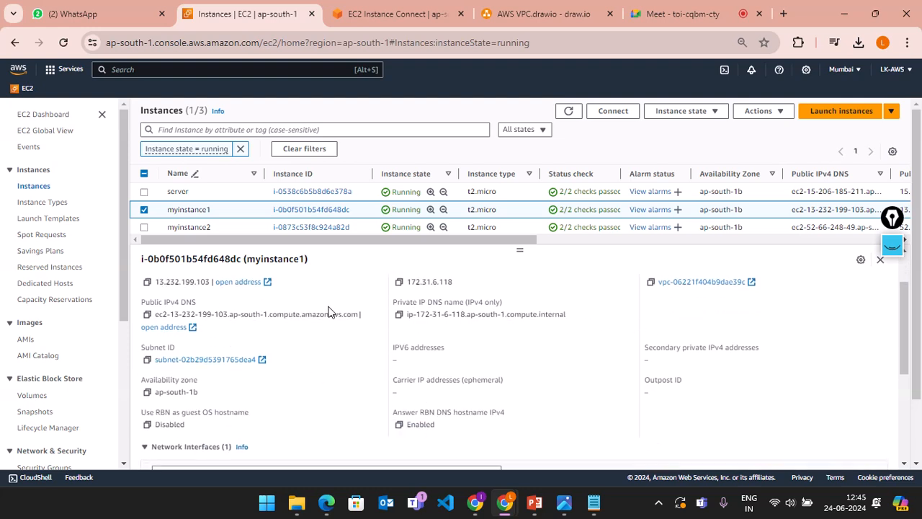
scroll(237, 346, "down", 1)
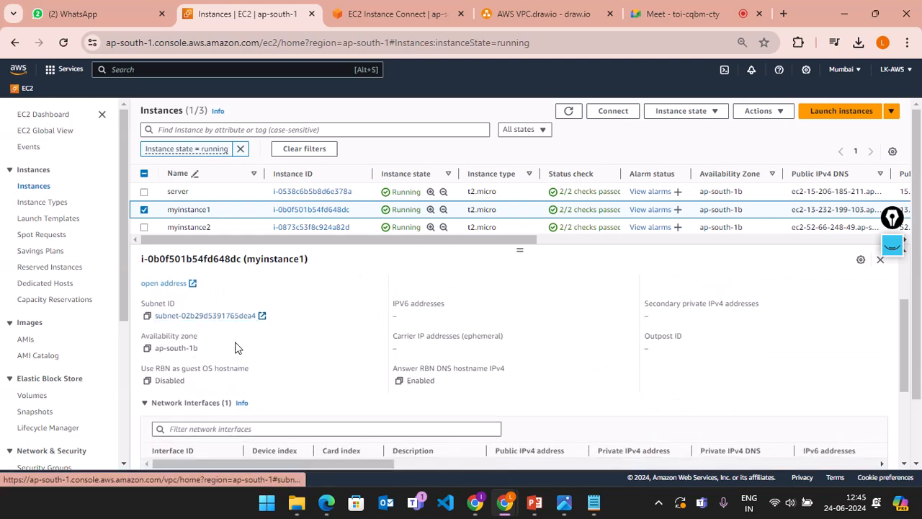
scroll(414, 321, "down", 2)
scroll(414, 321, "up", 4)
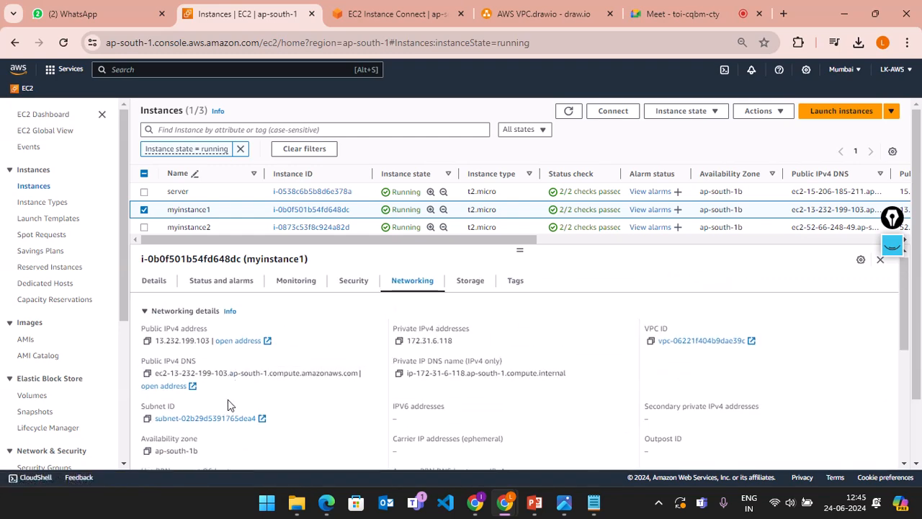
scroll(214, 434, "down", 1)
scroll(214, 433, "up", 1)
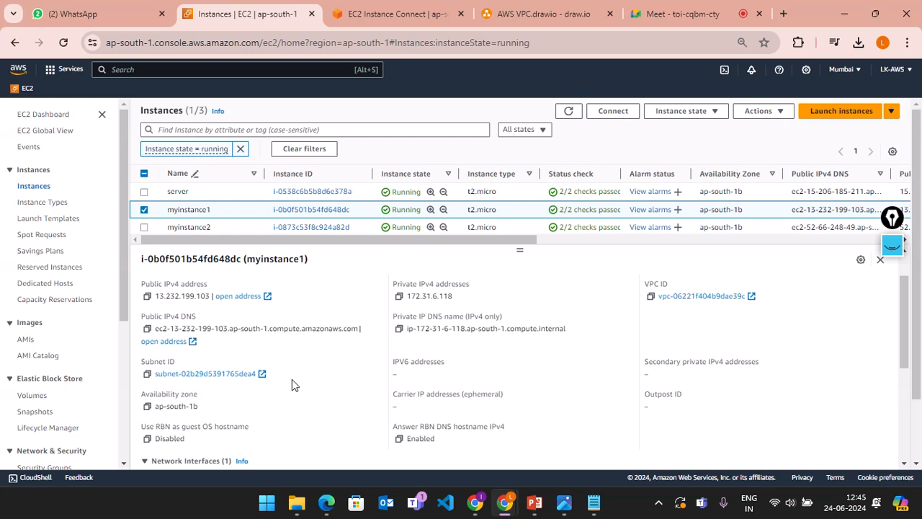
left_click_drag(292, 386, 149, 360)
left_click(282, 358)
scroll(315, 381, "down", 1)
scroll(315, 380, "up", 2)
scroll(315, 380, "down", 2)
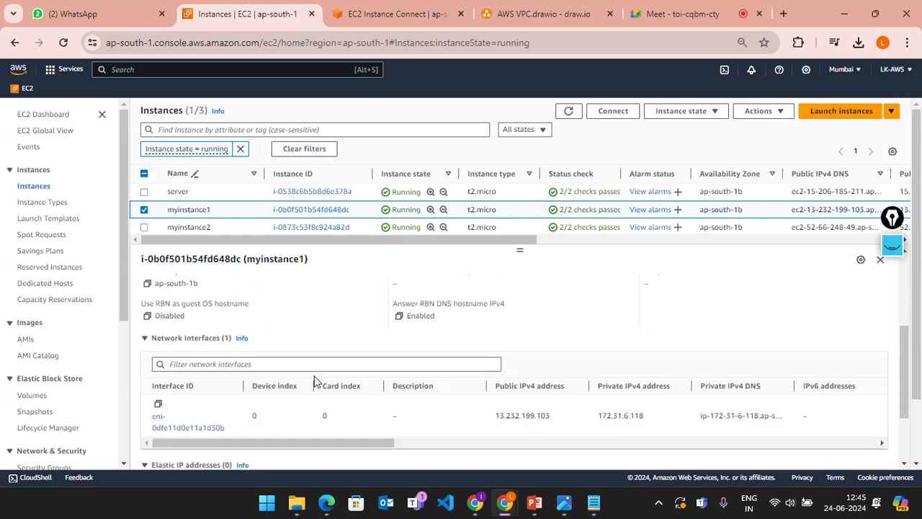
scroll(312, 381, "up", 2)
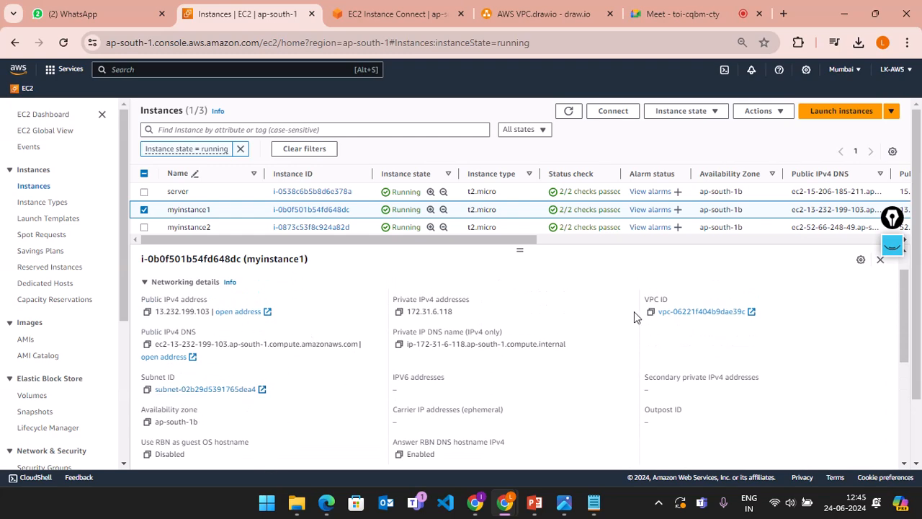
scroll(634, 311, "down", 3)
scroll(634, 311, "up", 2)
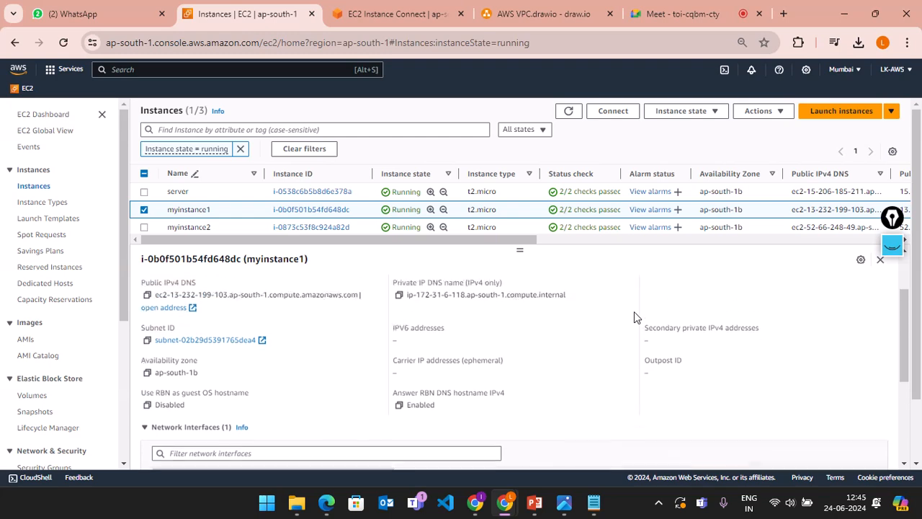
scroll(634, 311, "down", 2)
scroll(633, 311, "up", 3)
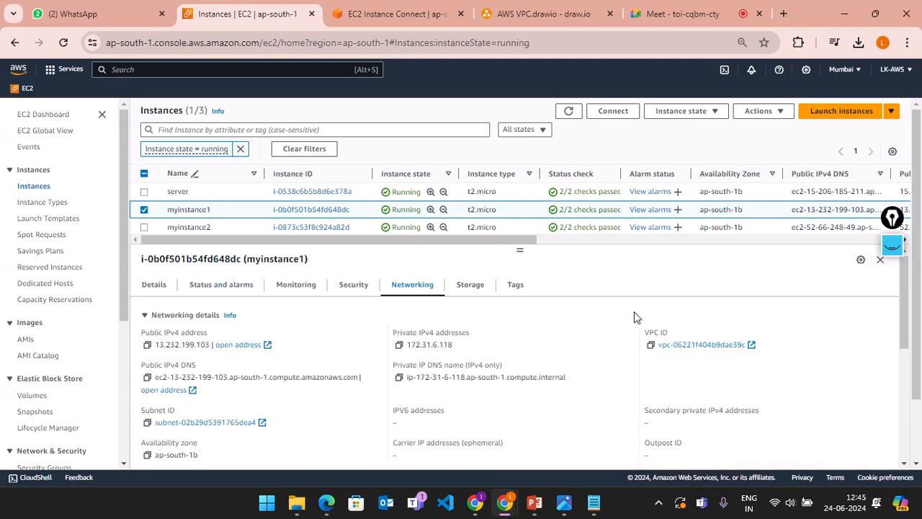
left_click(466, 287)
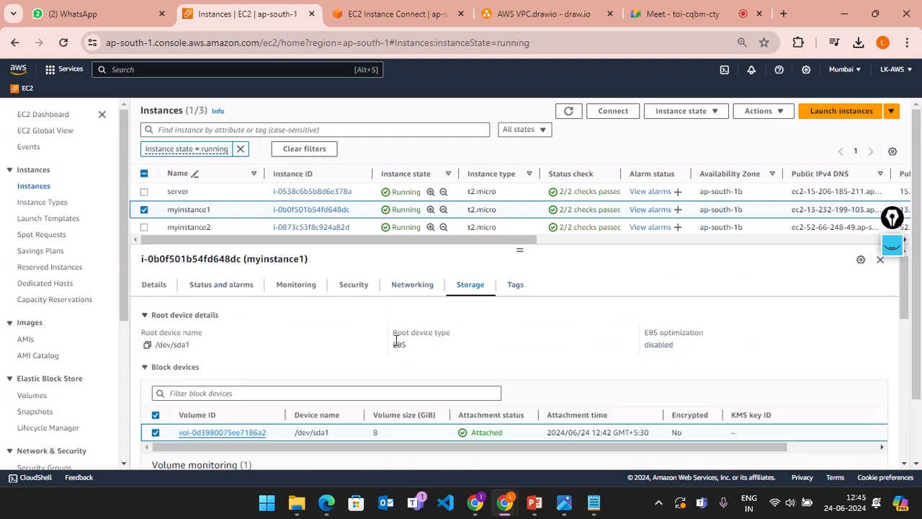
scroll(483, 344, "down", 1)
scroll(484, 341, "up", 1)
scroll(414, 388, "down", 1)
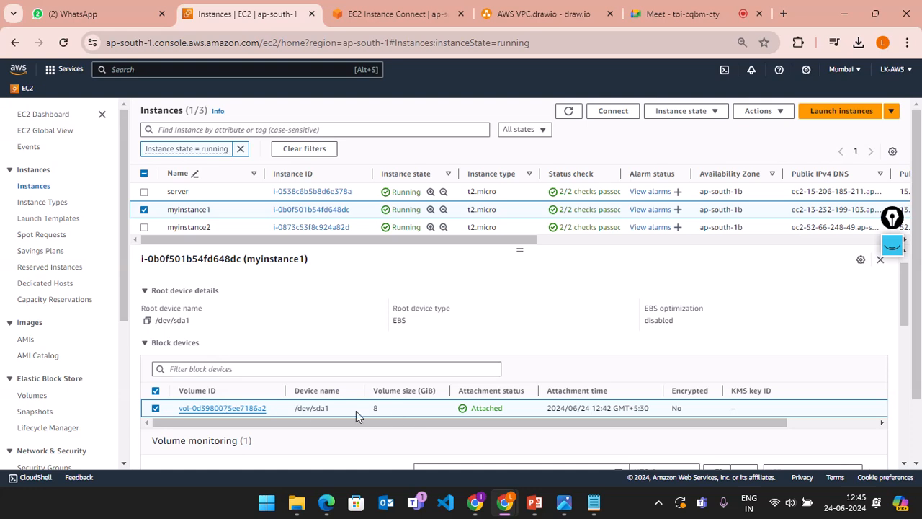
left_click_drag(262, 423, 206, 431)
mouse_move(470, 422)
left_mouse_down()
mouse_move(515, 422)
mouse_move(481, 425)
left_mouse_up()
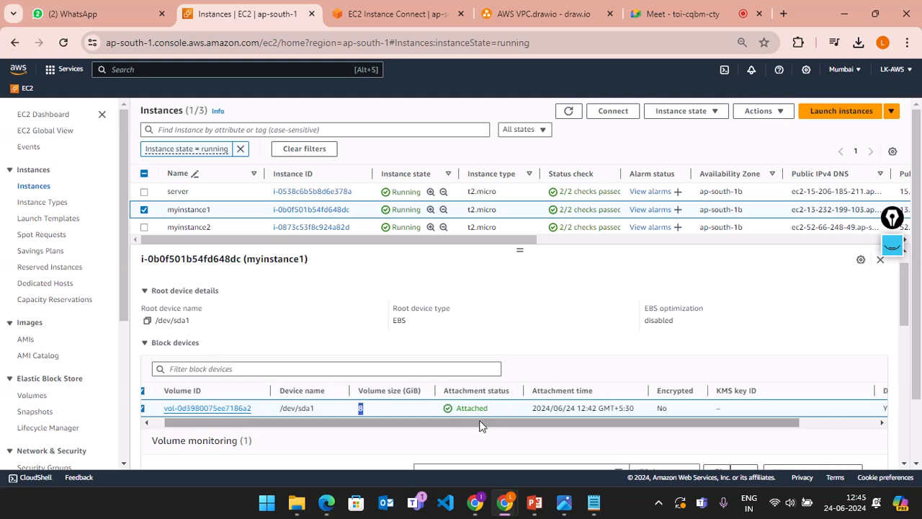
scroll(556, 303, "down", 2)
scroll(556, 299, "up", 3)
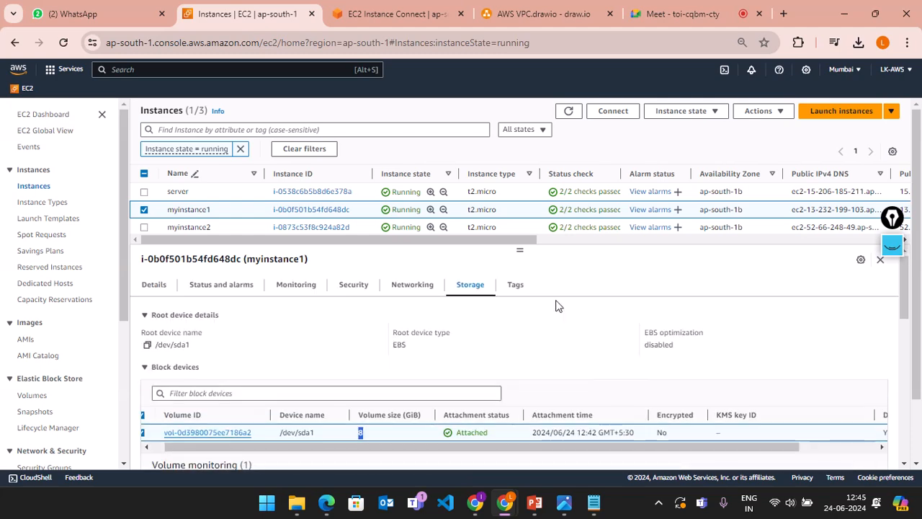
left_click(515, 286)
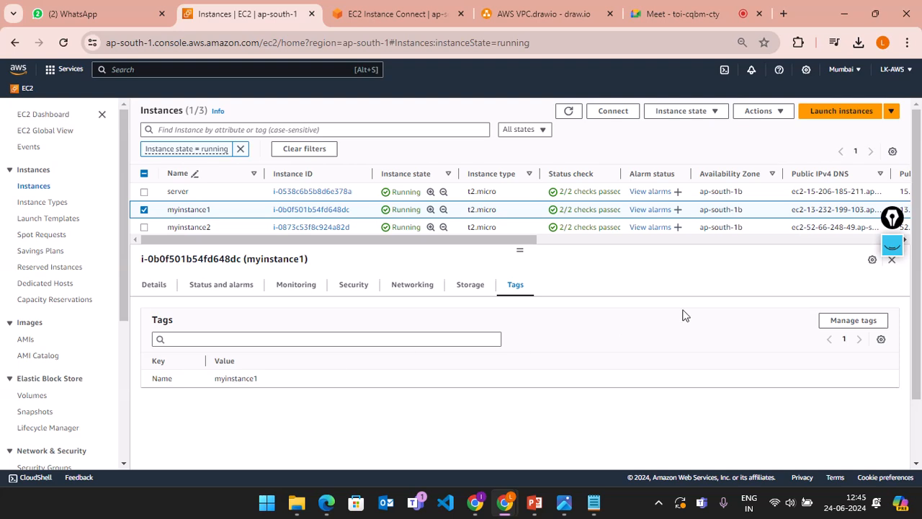
left_click(823, 321)
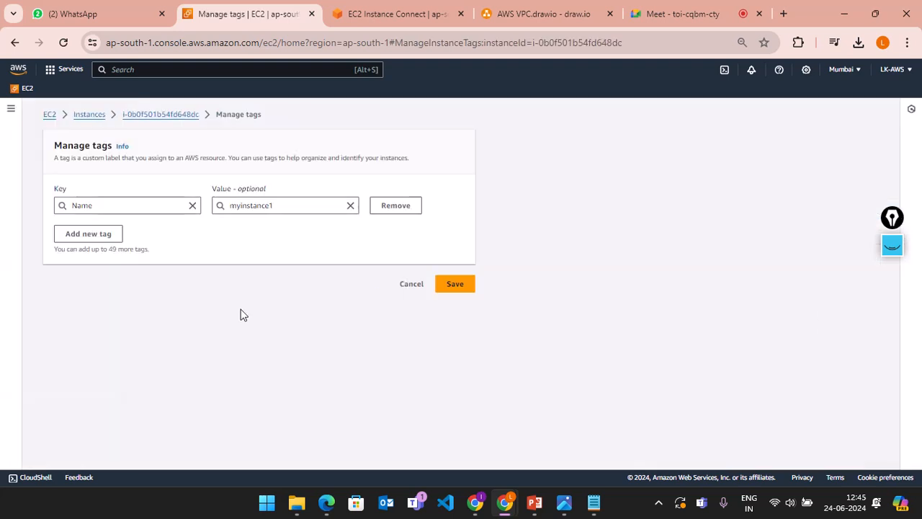
left_click(294, 212)
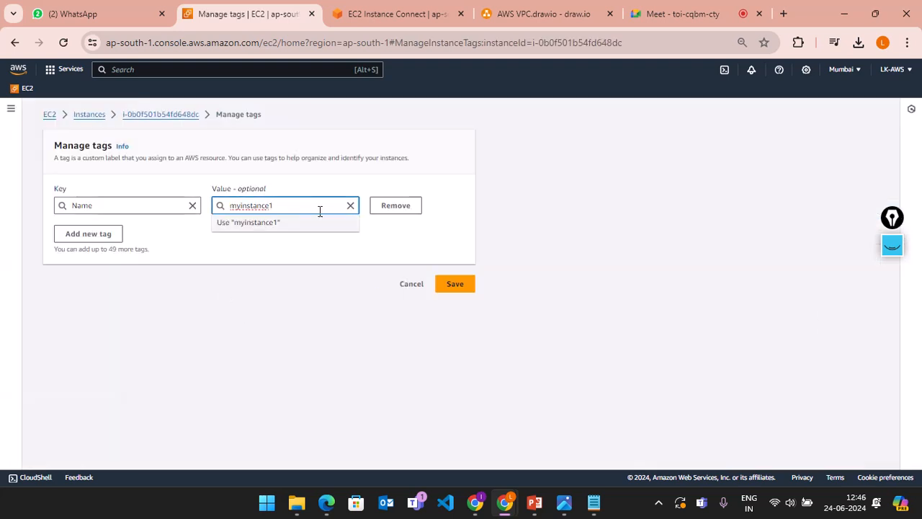
left_click(99, 118)
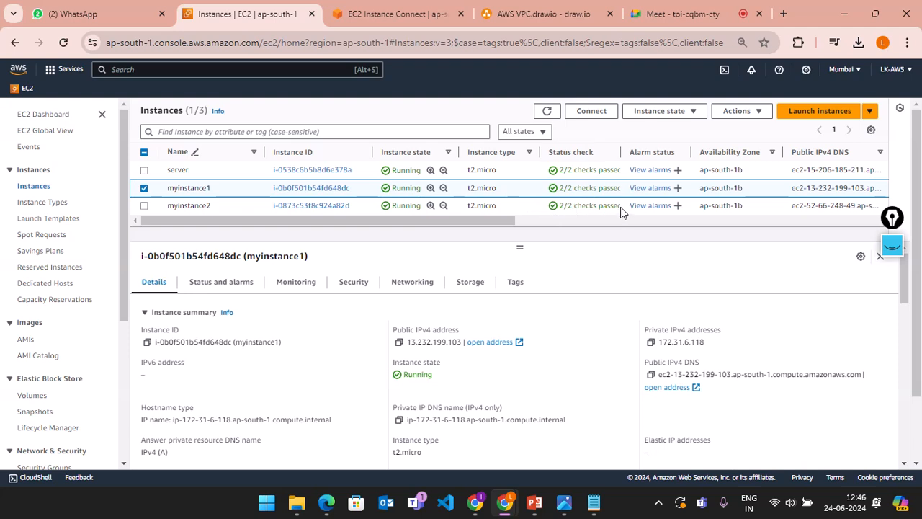
Step: Select myinstance2 and scroll the Instances table sideways to see key names and launch times
left_click_drag(621, 208, 566, 205)
left_click(555, 209)
left_click(560, 222)
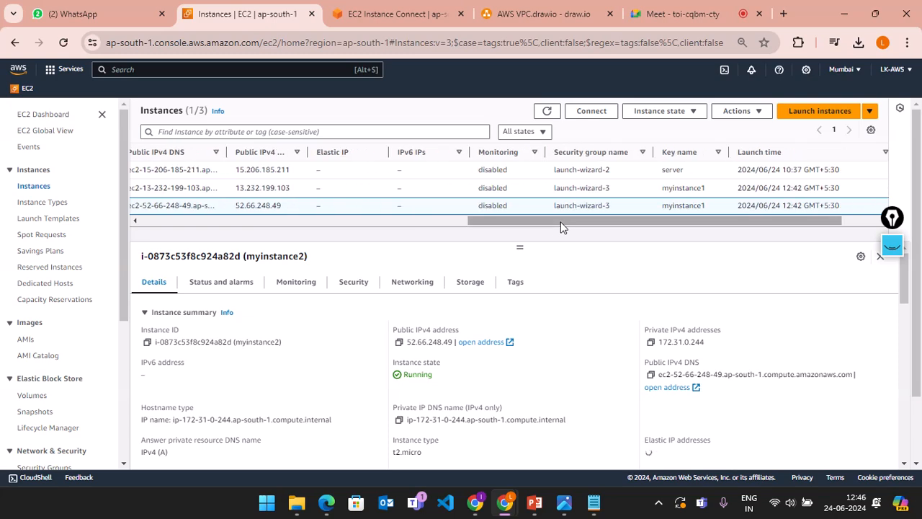
scroll(554, 216, "left", 10)
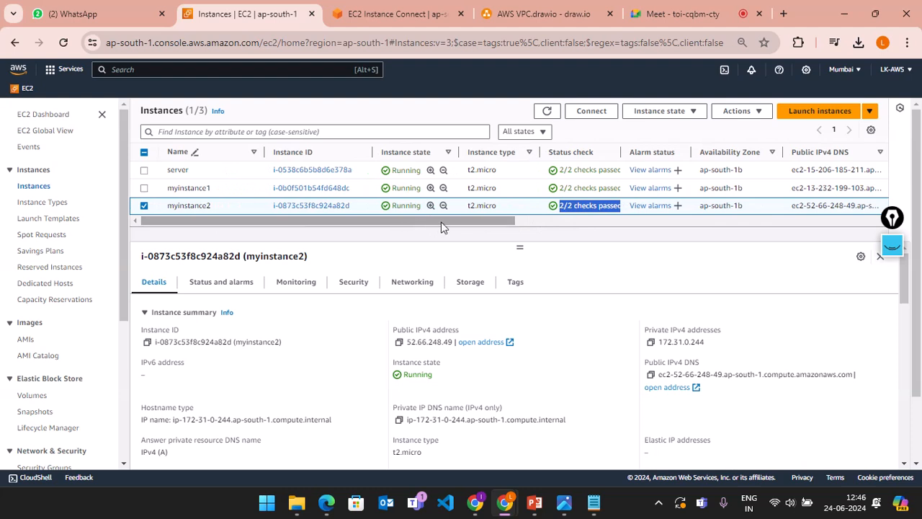
scroll(493, 215, "right", 2)
scroll(438, 211, "left", 2)
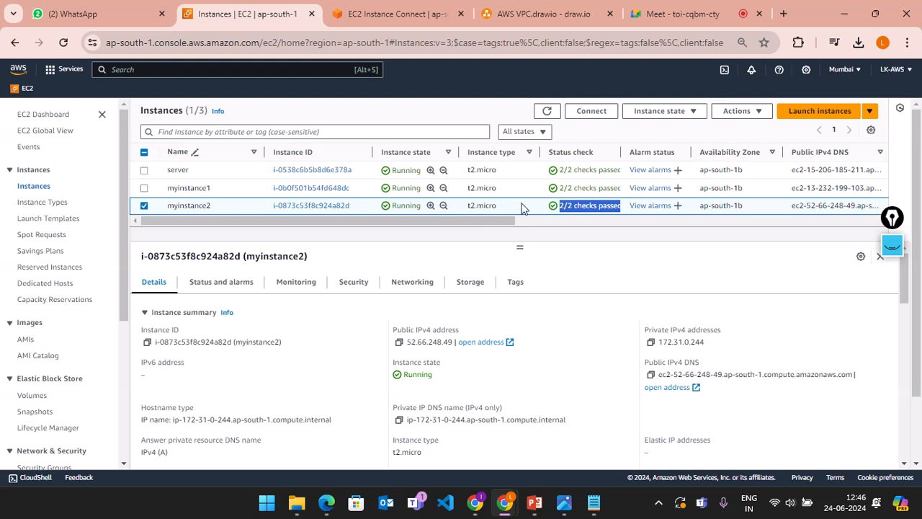
Step: Highlight the row details, then switch the selection from myinstance2 to myinstance1
left_click_drag(502, 223, 726, 211)
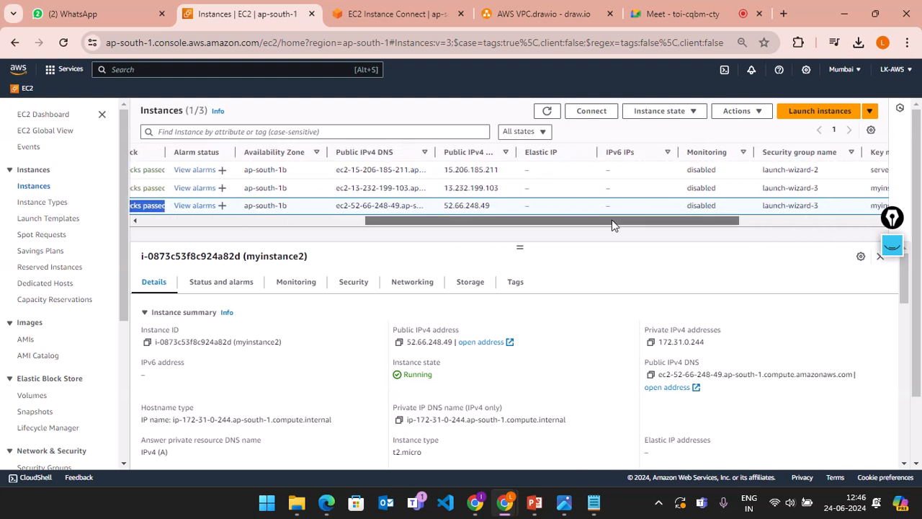
left_click_drag(611, 219, 630, 223)
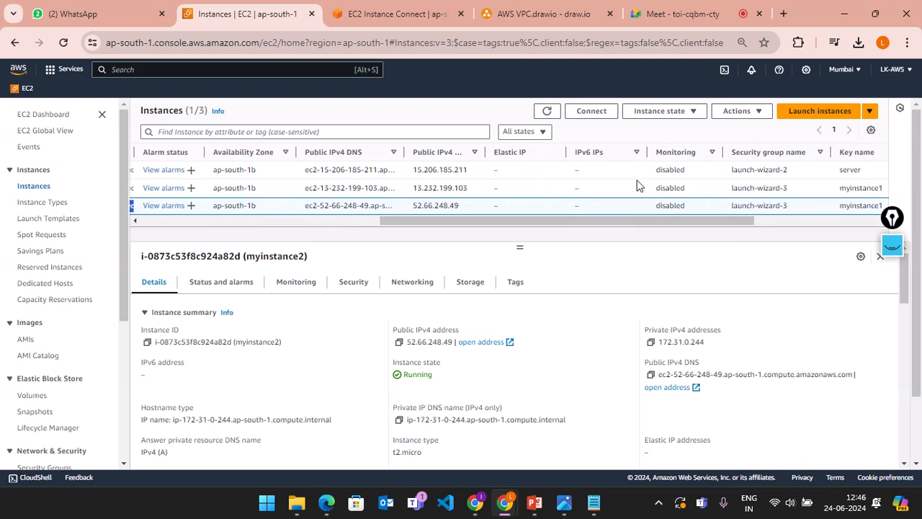
left_click_drag(582, 219, 299, 243)
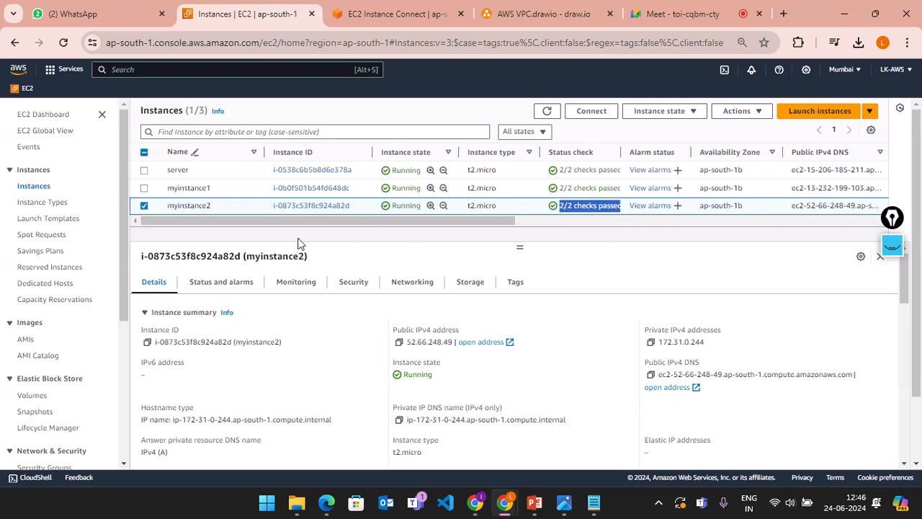
left_click(144, 206)
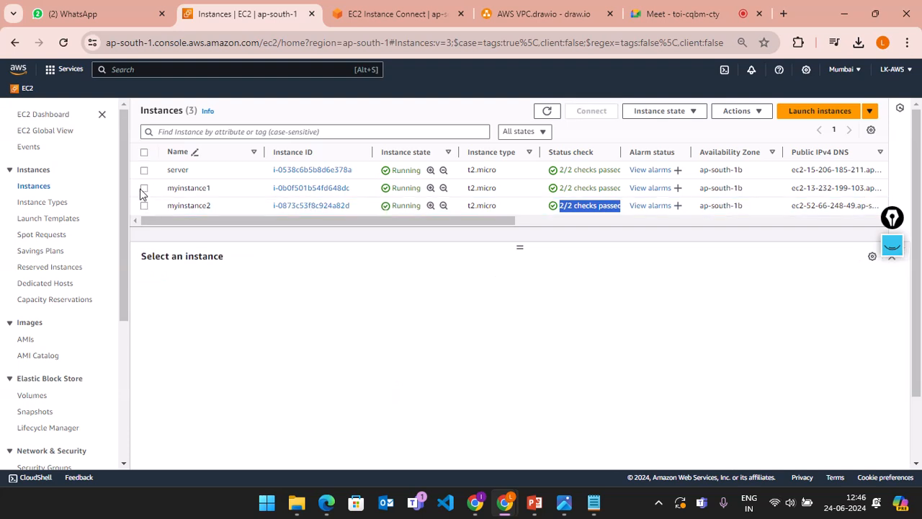
left_click(144, 188)
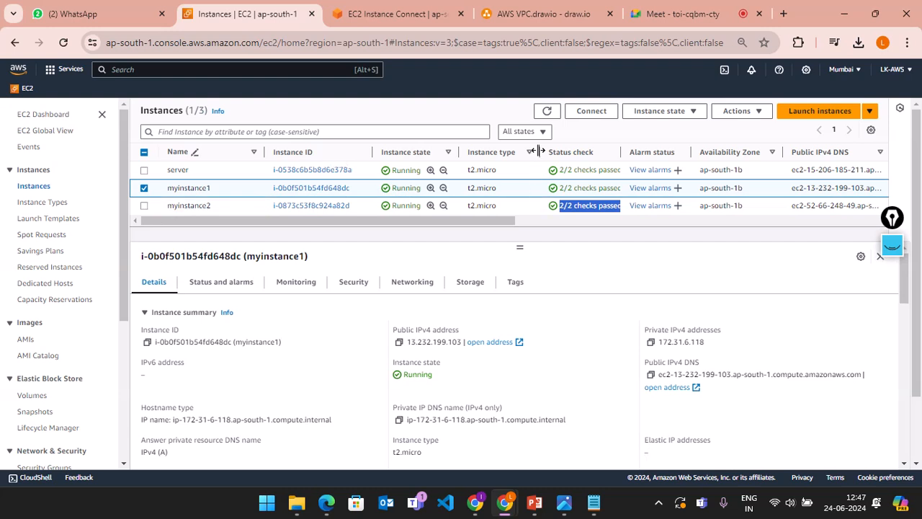
Step: Connect to myinstance1 through EC2 Instance Connect as user ubuntu
left_click(589, 113)
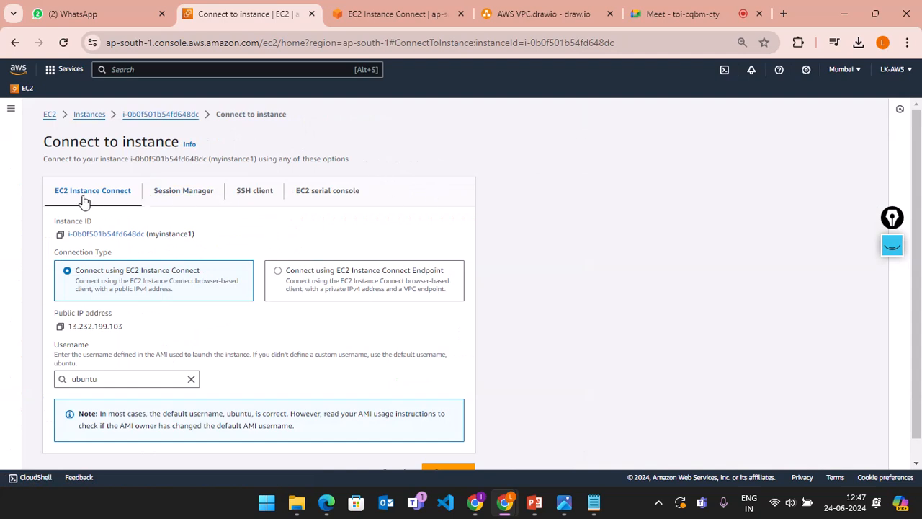
scroll(374, 237, "down", 1)
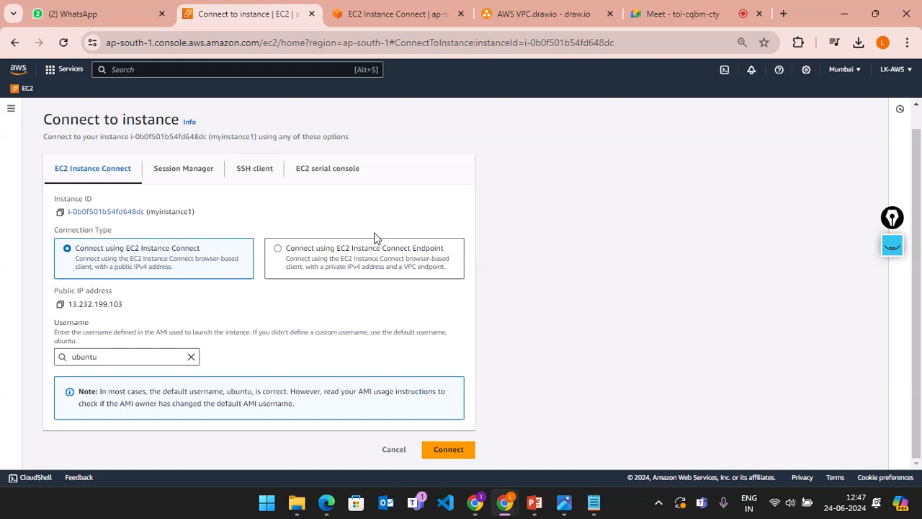
left_click(456, 454)
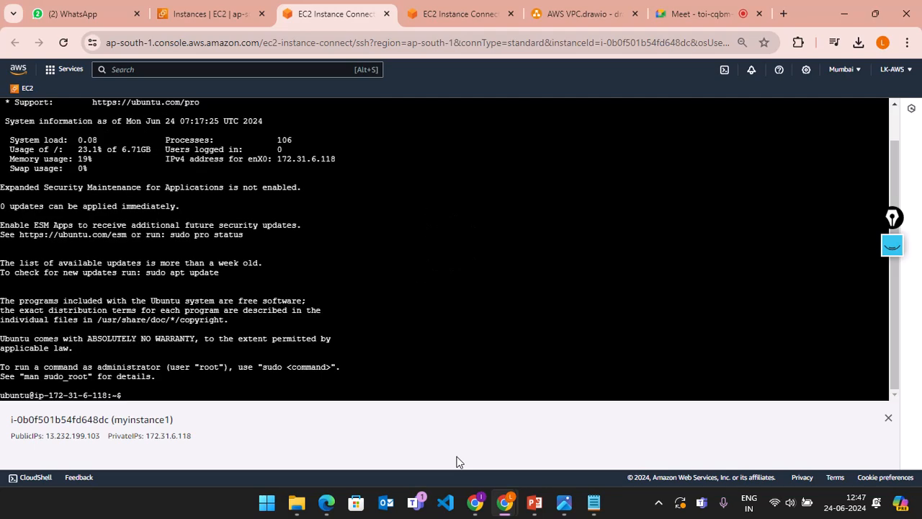
Step: Flip through the Meet, other terminal and AWS VPC.drawio tabs, dismissing the mirror warning
left_click(679, 10)
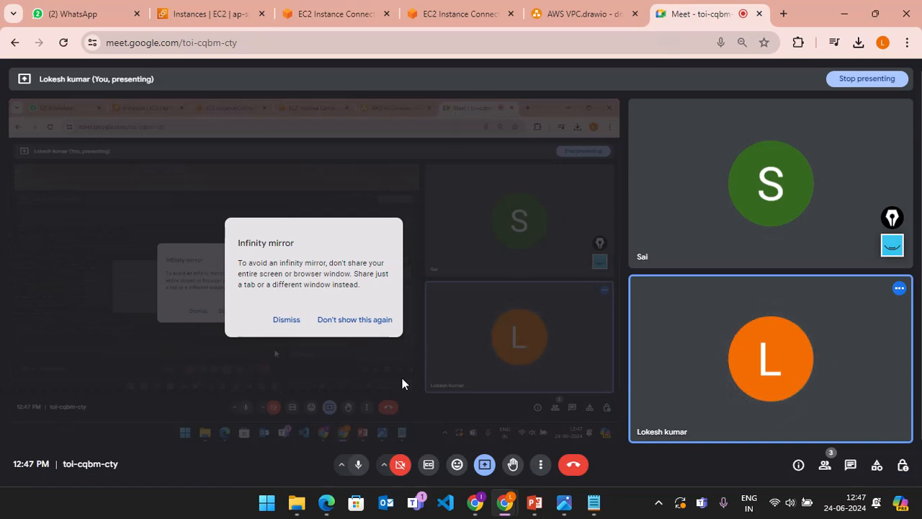
left_click(293, 320)
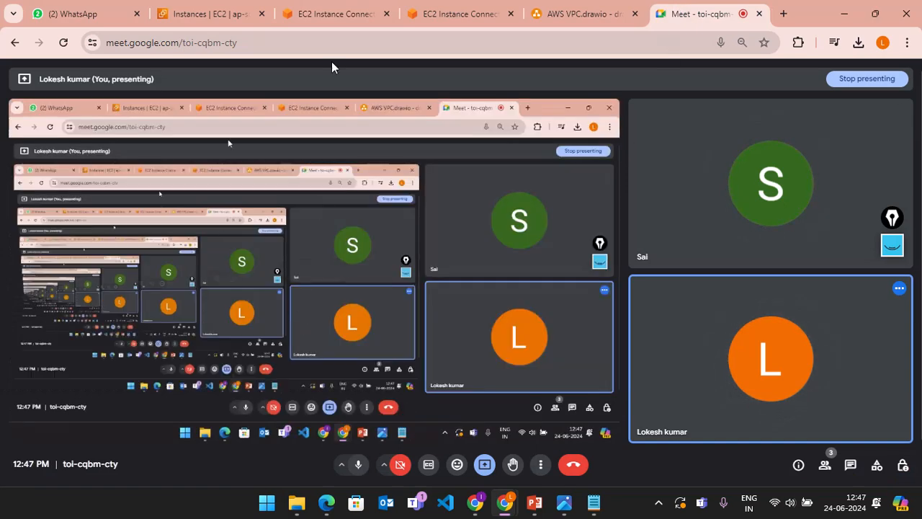
left_click(440, 14)
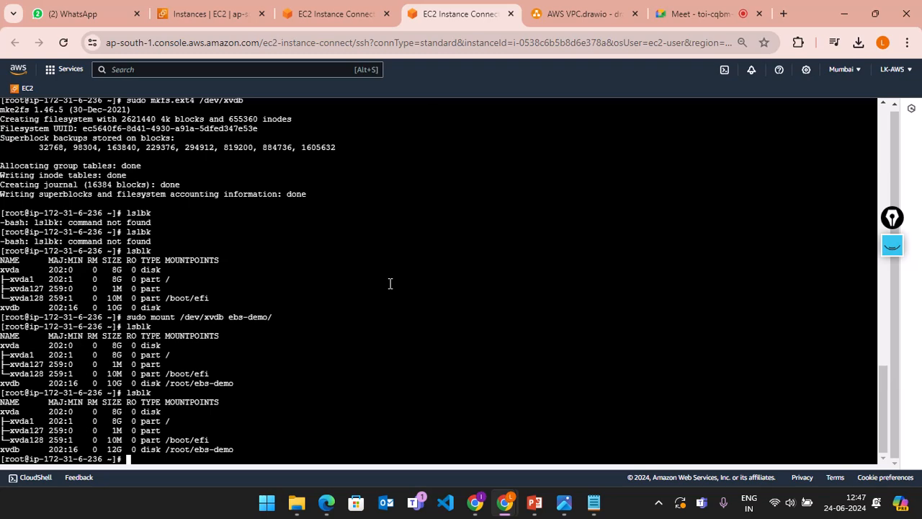
left_click(580, 13)
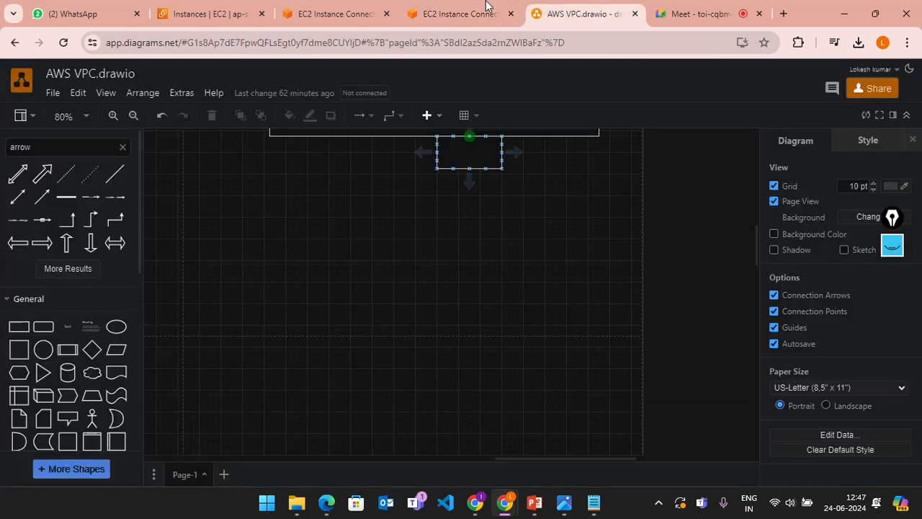
Step: Close the myinstance1 Instance Connect tab and return to the Instances | EC2 tab
left_click(346, 9)
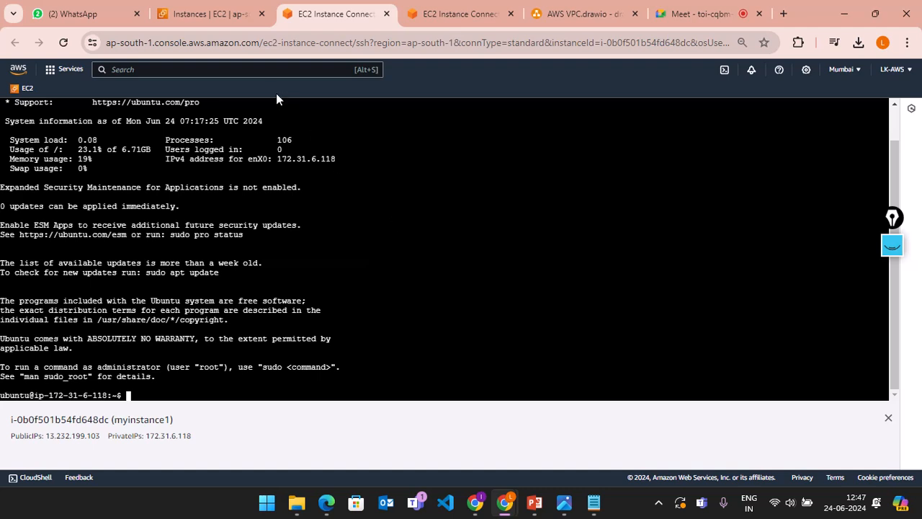
left_click(386, 14)
left_click(209, 13)
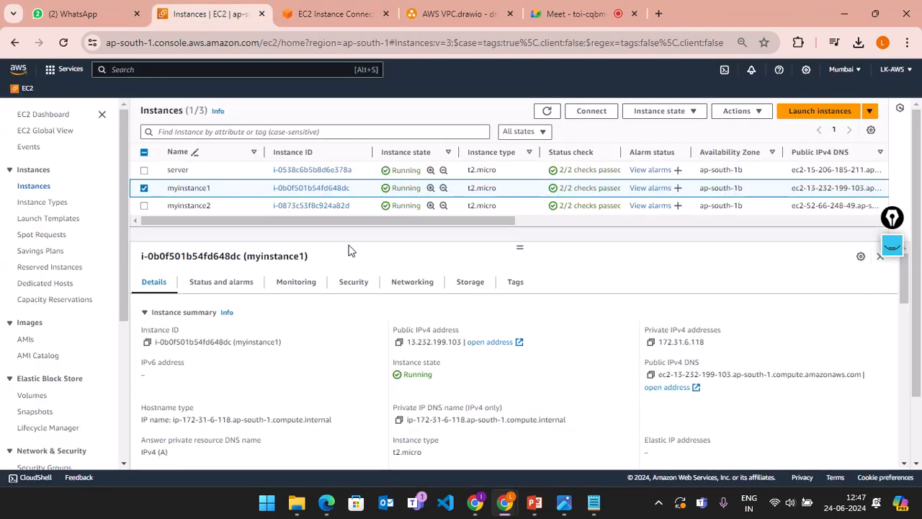
Step: Reselect myinstance1 and launch a new EC2 Instance Connect session as ubuntu
left_click(144, 190)
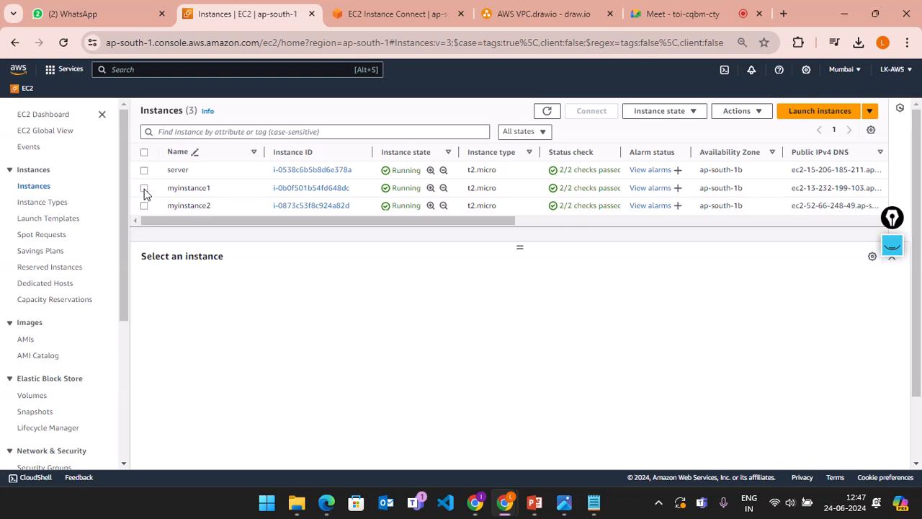
left_click(167, 191)
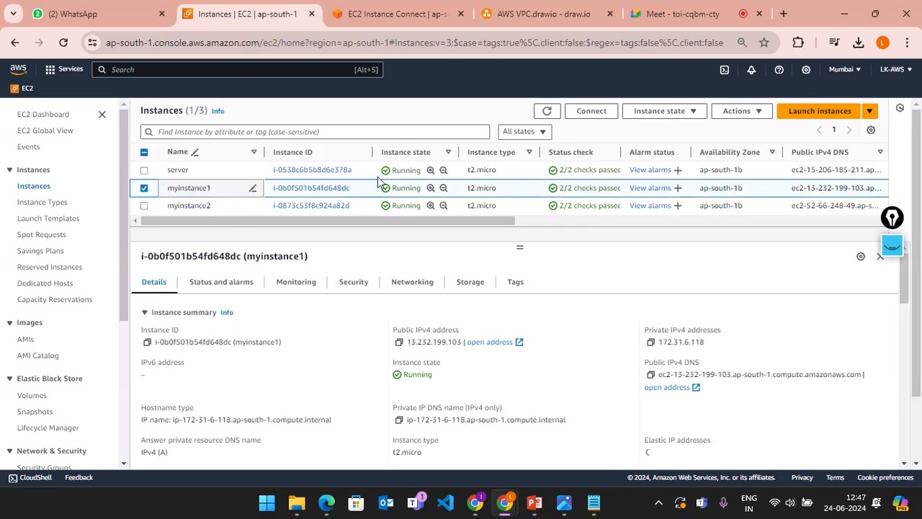
left_click(591, 113)
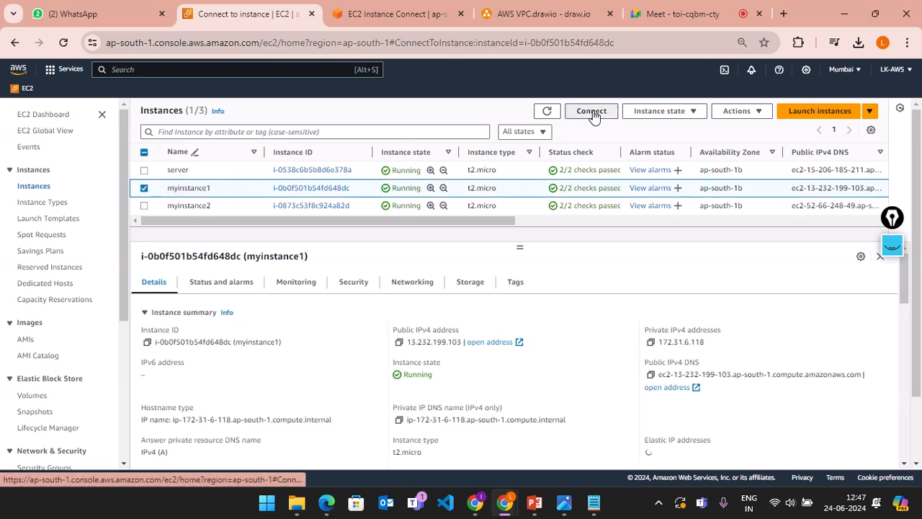
scroll(463, 268, "down", 1)
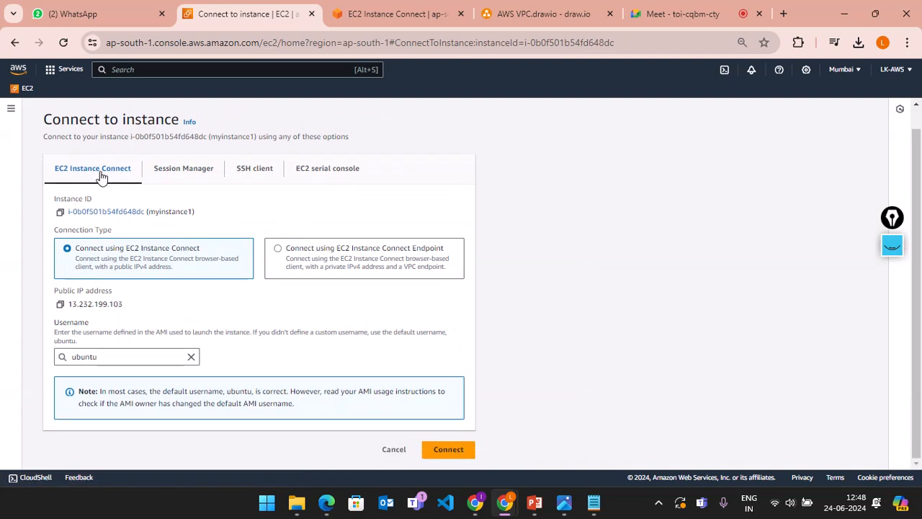
left_click(454, 451)
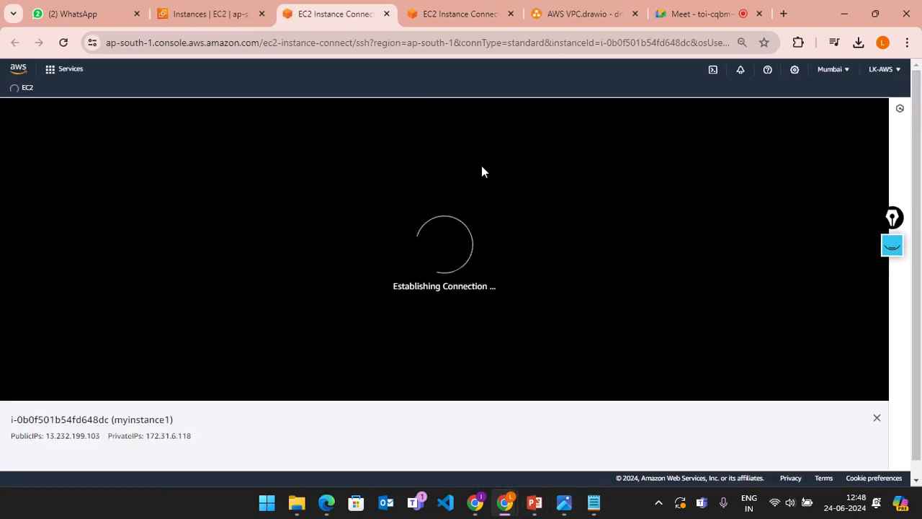
Step: Enlarge the terminal, list files with ls, and become root with sudo su -
left_click(889, 419)
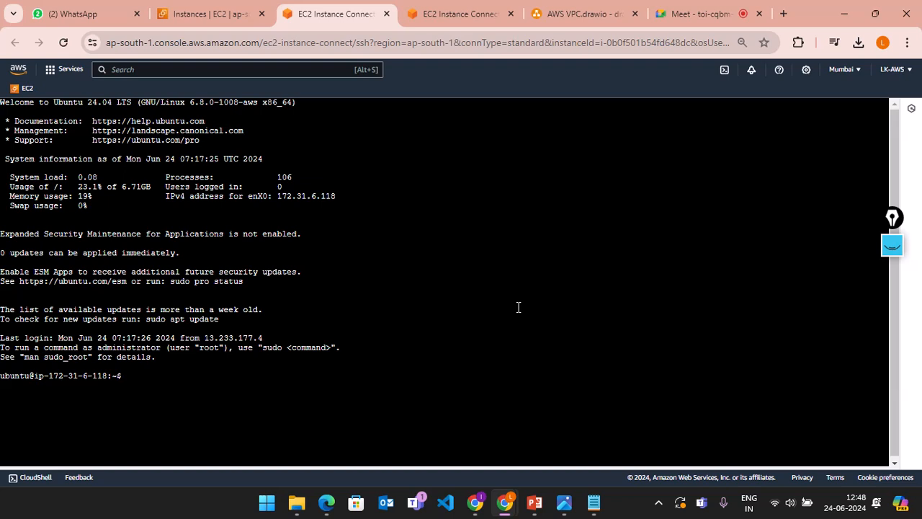
type("ls")
key("Return")
type("su")
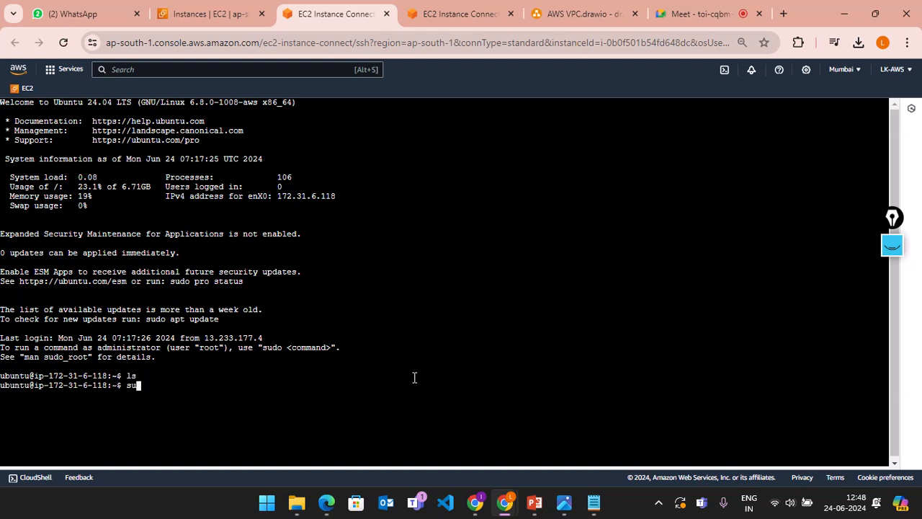
type("do su -")
key("Return")
Step: Try 'apt -get update', 'apt get update' and 'apt - get update', each failing
type("apt ")
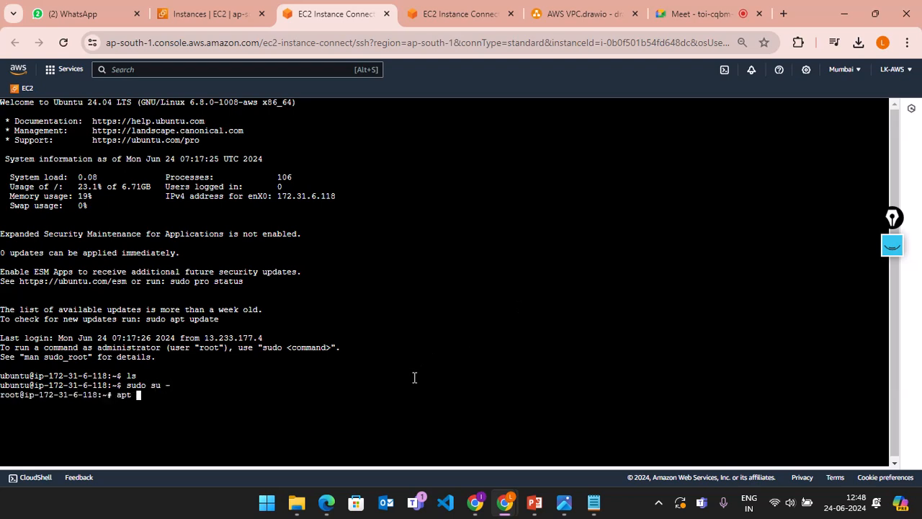
type("-get update")
key("Return")
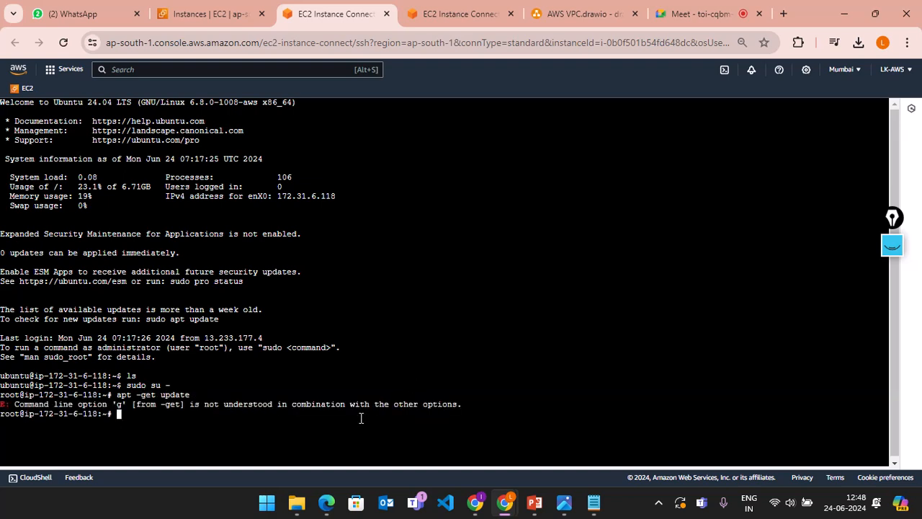
key("Up")
key("Left")
key("Left")
key("Left")
key("Left")
key("Left")
key("Left")
key("Left")
key("Left")
key("Left")
key("Left")
key("Left")
key("Left")
key("Left")
key("Right")
key("Right")
key("BackSpace")
key("Return")
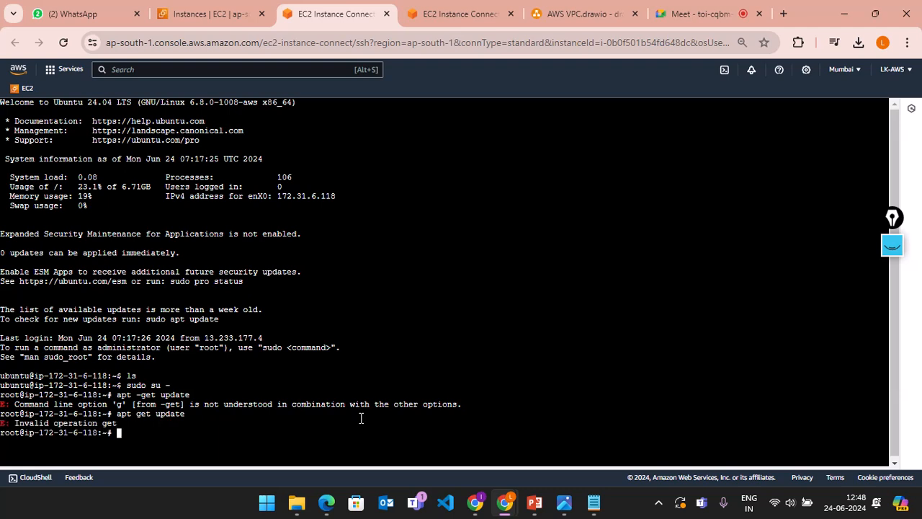
key("Up")
key("Left")
key("Left")
key("Left")
key("Left")
key("Left")
key("Left")
key("Left")
key("Left")
key("Left")
key("Left")
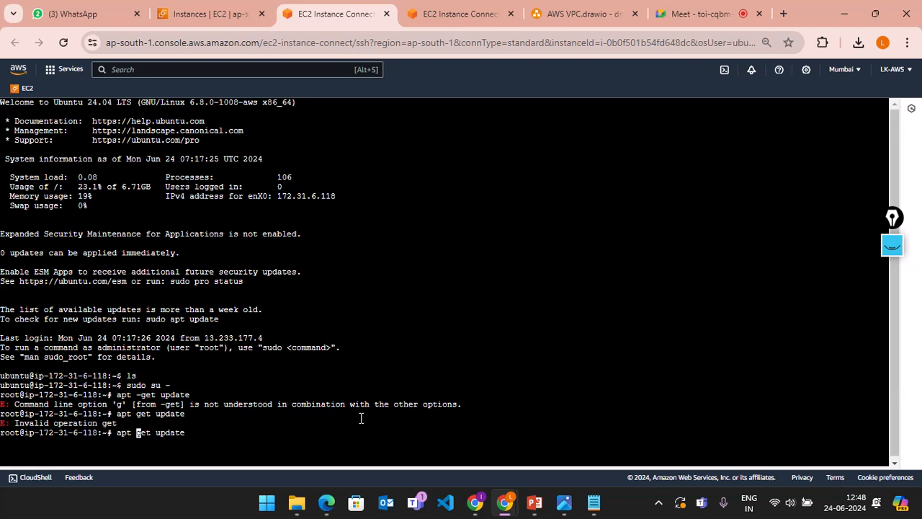
type("-")
key("Return")
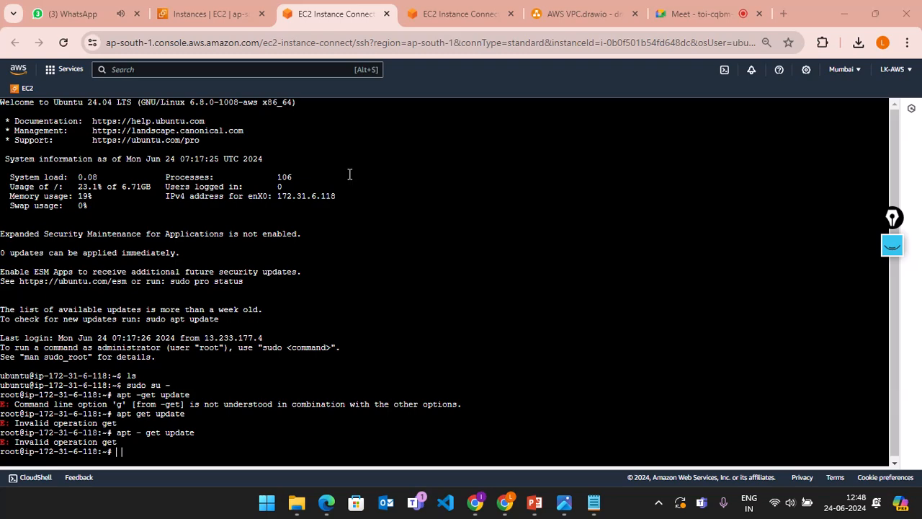
Step: Return to the Instances tab, open Connect for myinstance1, then open the Windows Start menu
left_click(216, 14)
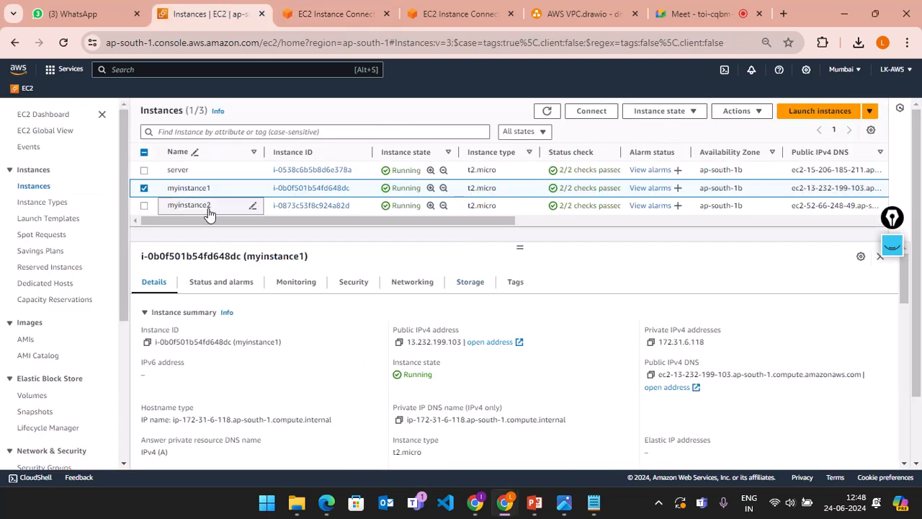
left_click(595, 114)
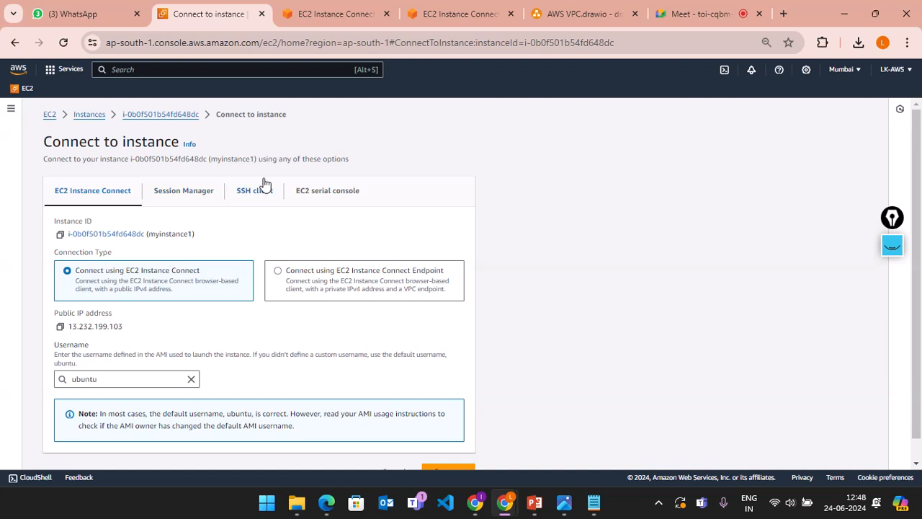
left_click(266, 504)
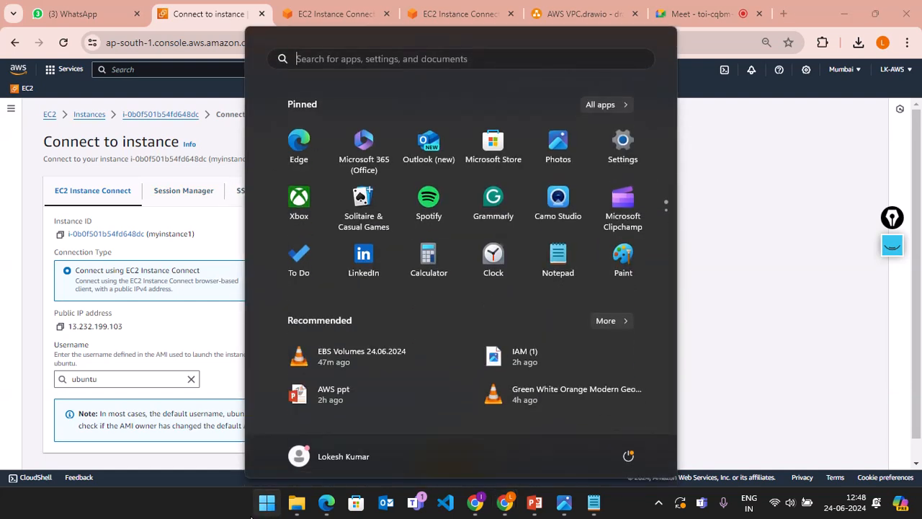
Step: Launch MobaXterm from the Start menu search and begin a new session
type("mob")
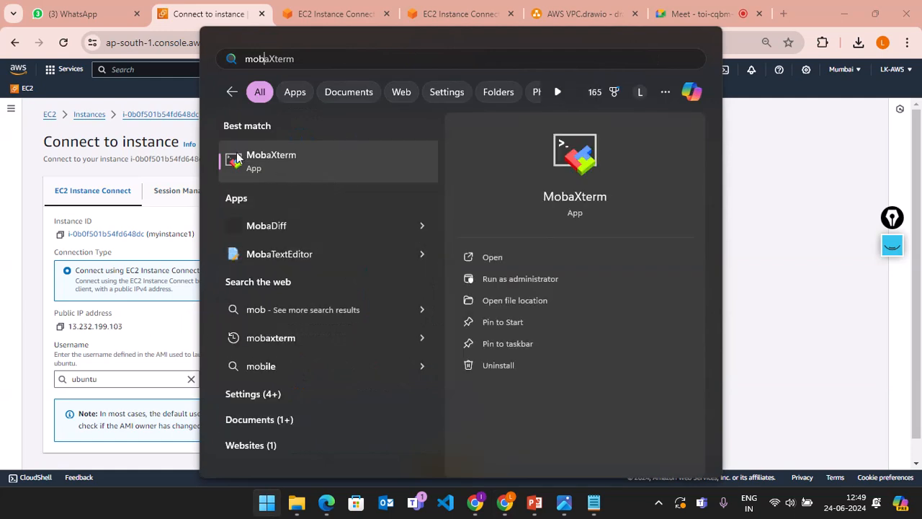
left_click(489, 263)
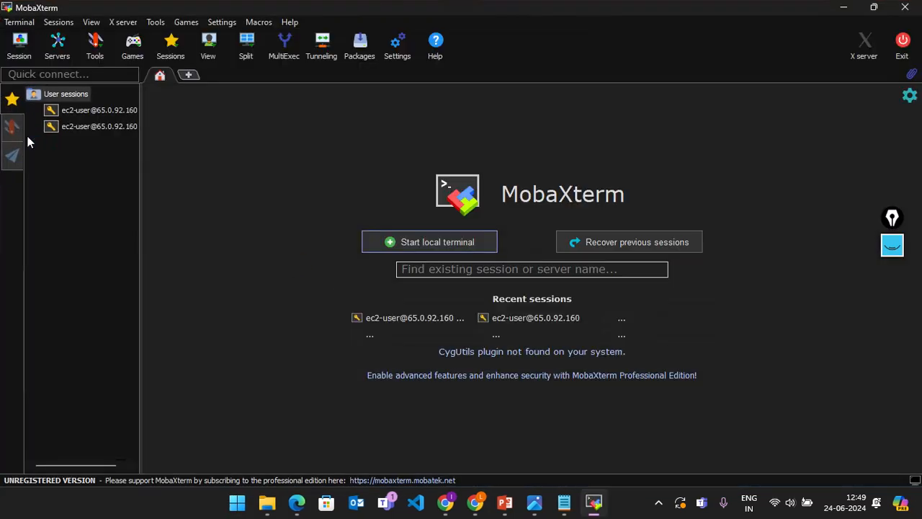
left_click(58, 23)
mouse_move(85, 26)
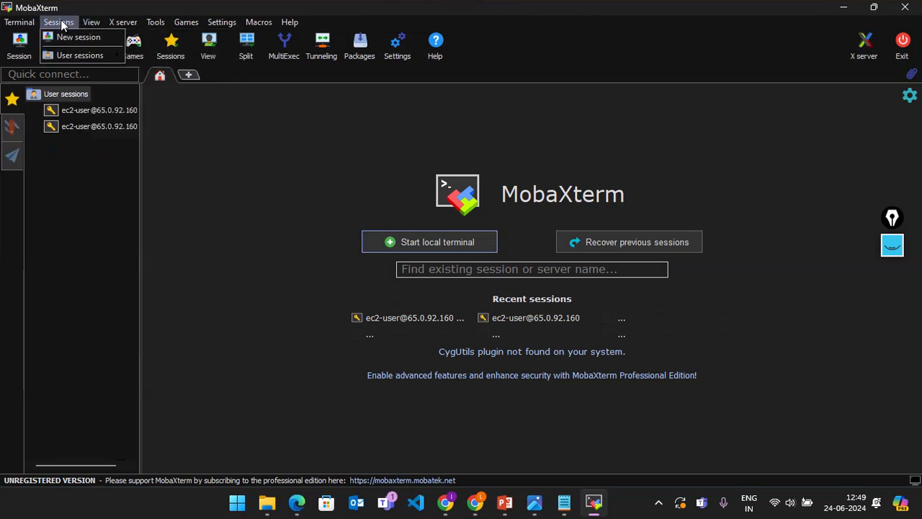
left_click(63, 24)
left_click(65, 25)
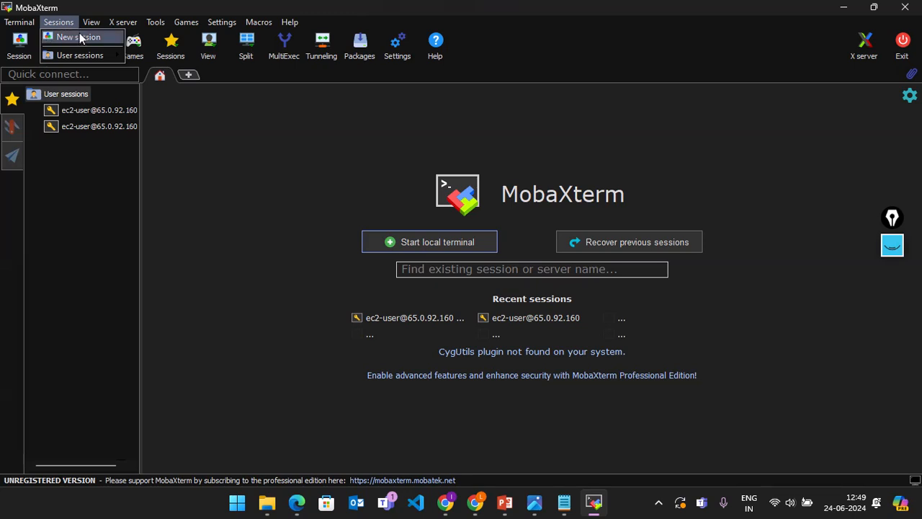
left_click(78, 38)
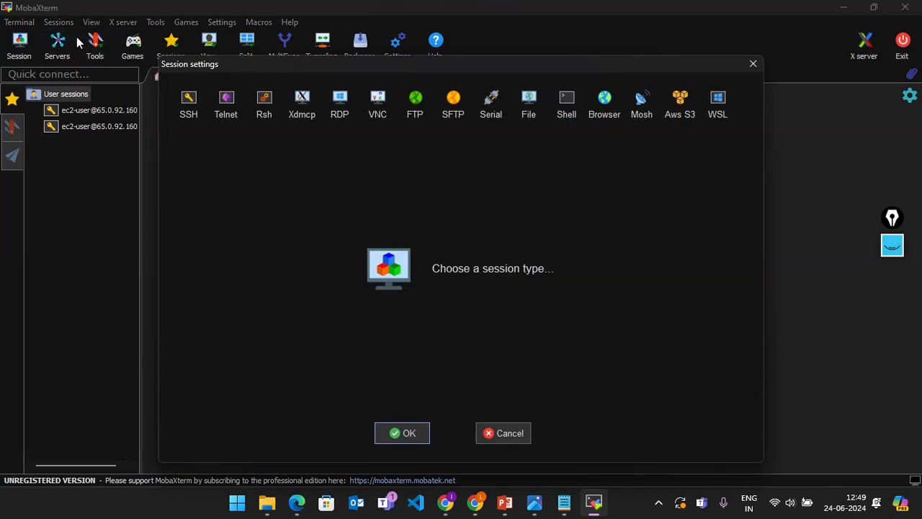
Step: Create an SSH session with remote host set to myinstance1's ubuntu login and public DNS
left_click(188, 112)
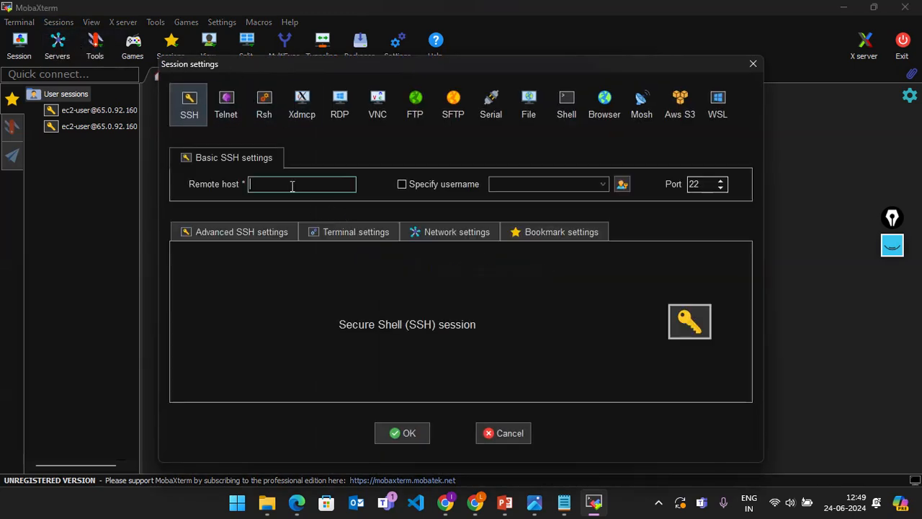
left_click(476, 504)
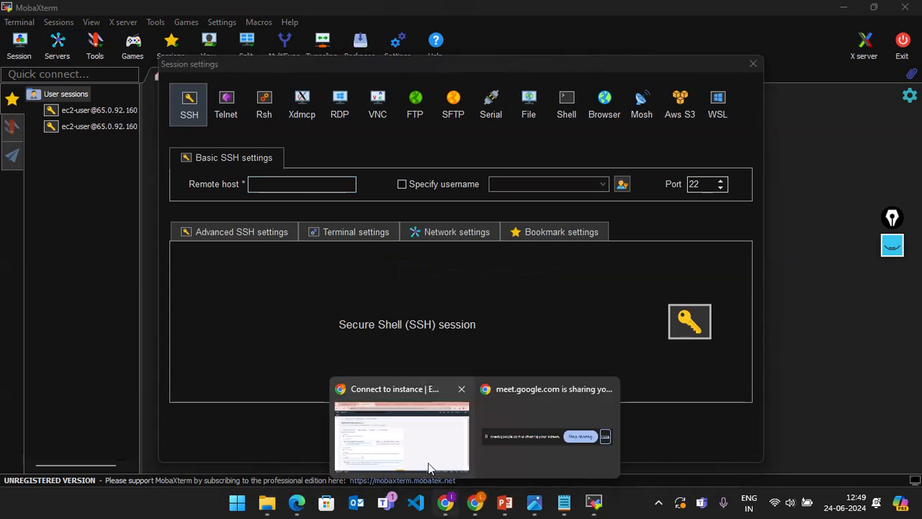
left_click(428, 461)
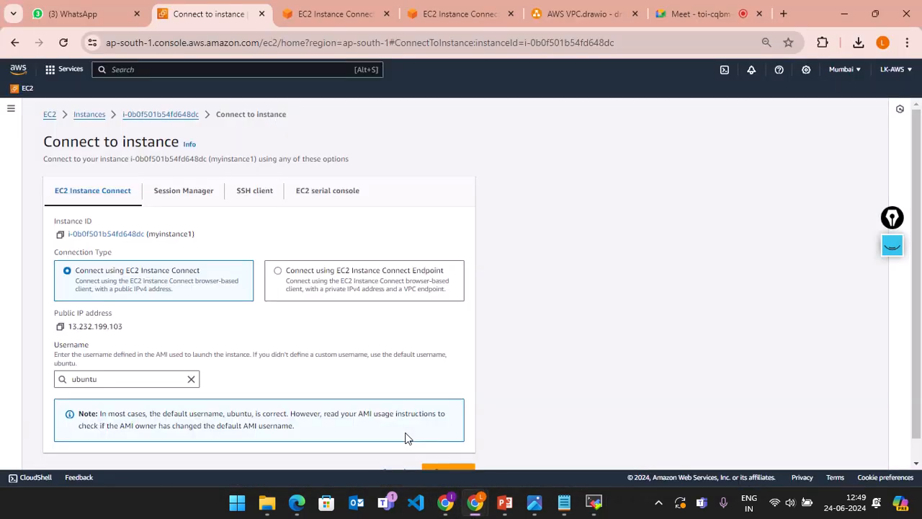
left_click(258, 198)
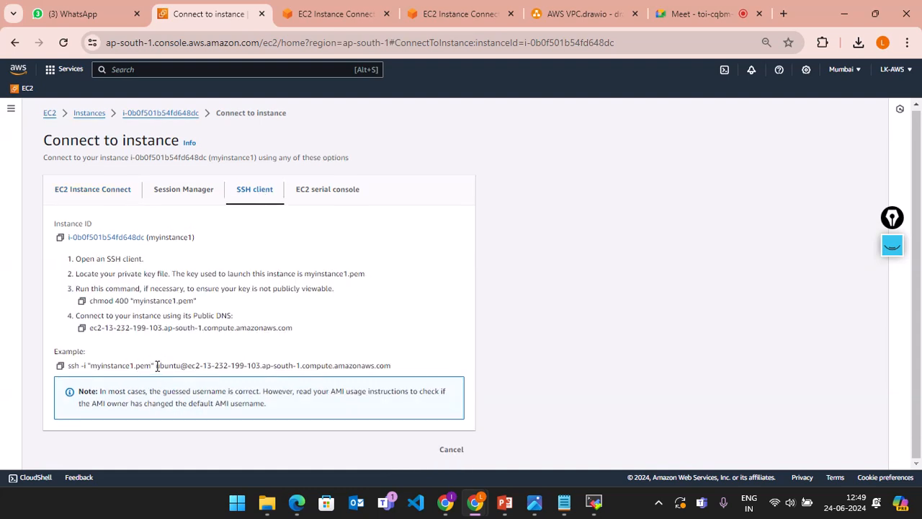
left_click_drag(156, 365, 408, 366)
key("ctrl+c")
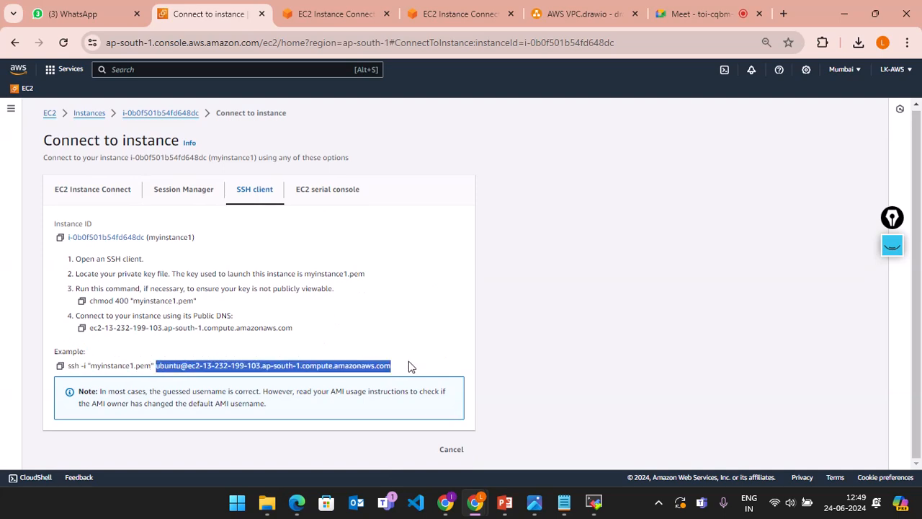
key("alt+Tab")
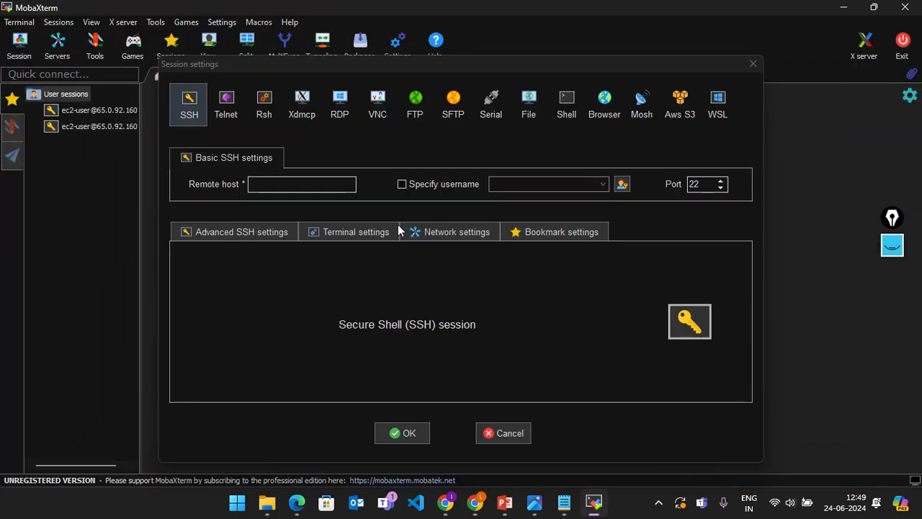
left_click(289, 183)
key("ctrl+v")
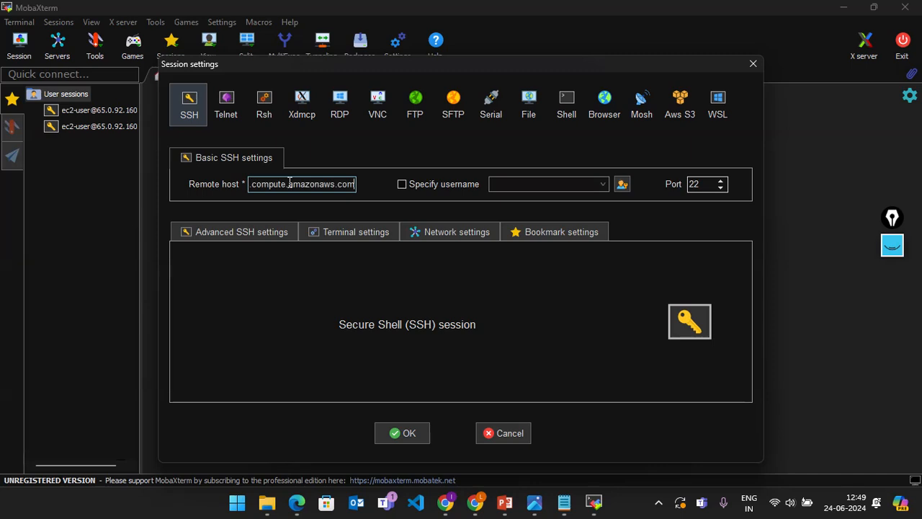
Step: Enable private key authentication using the myinstance1 key file from Downloads
left_click(255, 235)
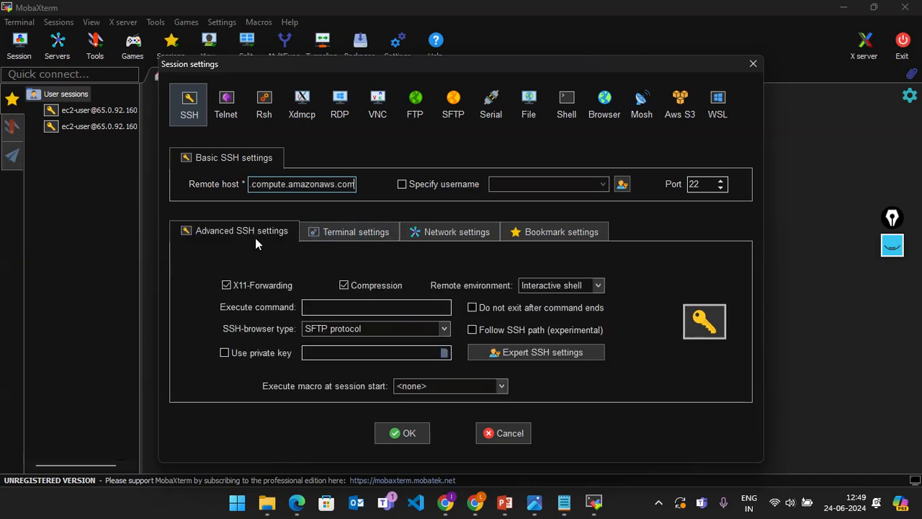
left_click(248, 352)
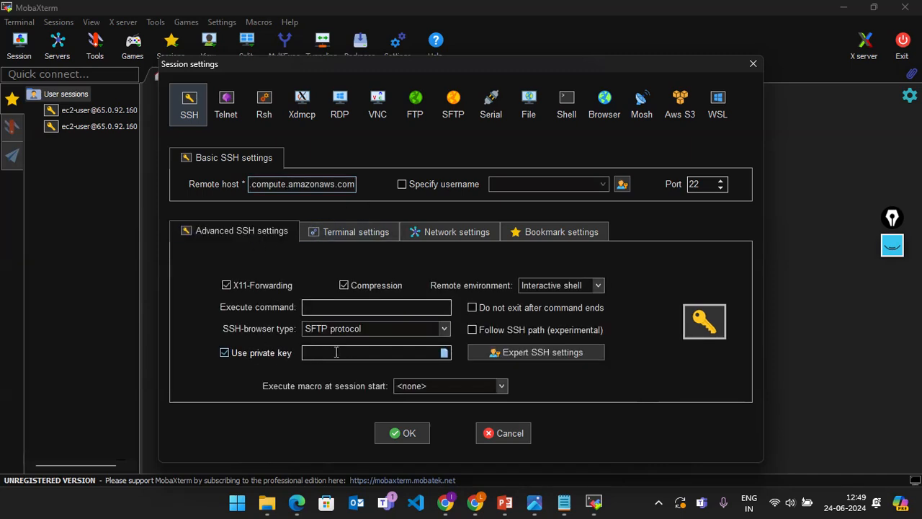
left_click(444, 352)
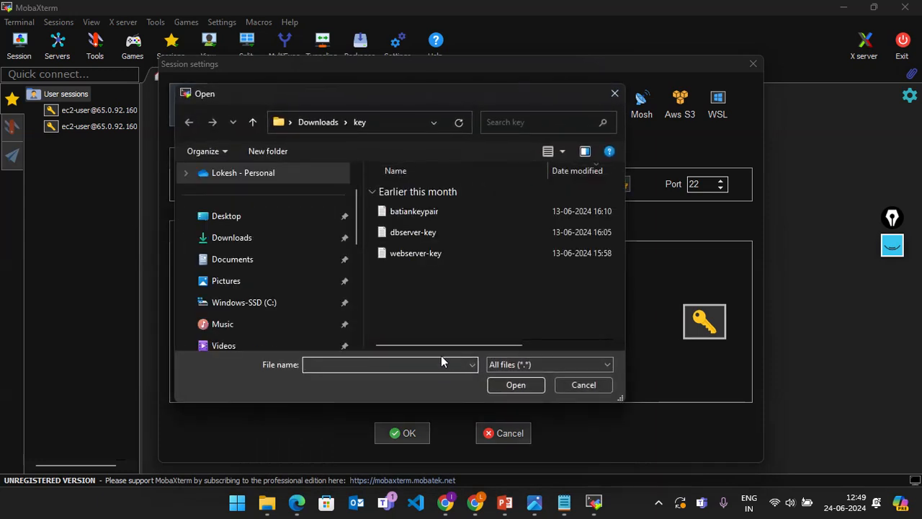
left_click(245, 239)
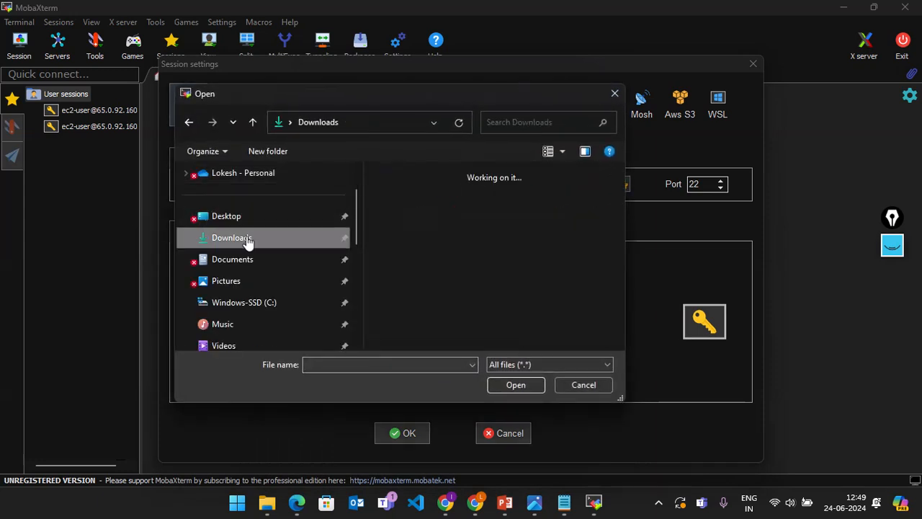
scroll(458, 177, "up", 5)
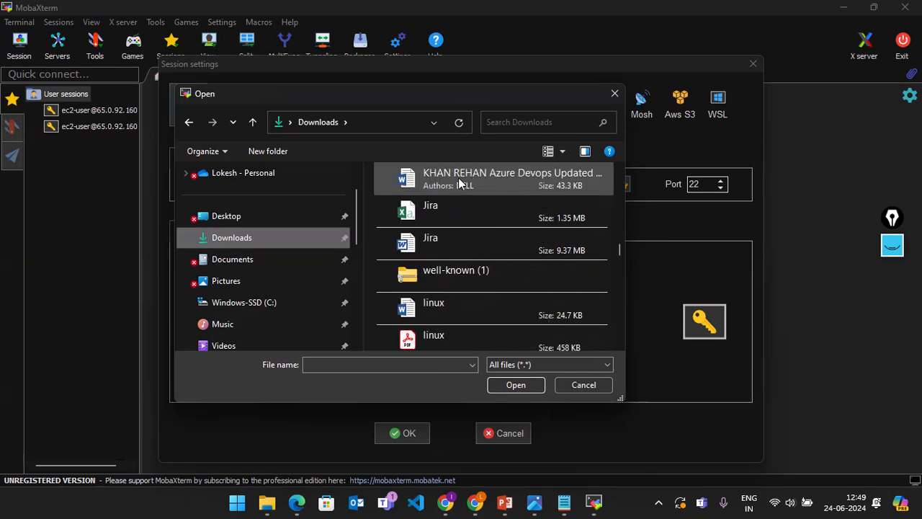
scroll(458, 178, "up", 5)
scroll(599, 200, "up", 10)
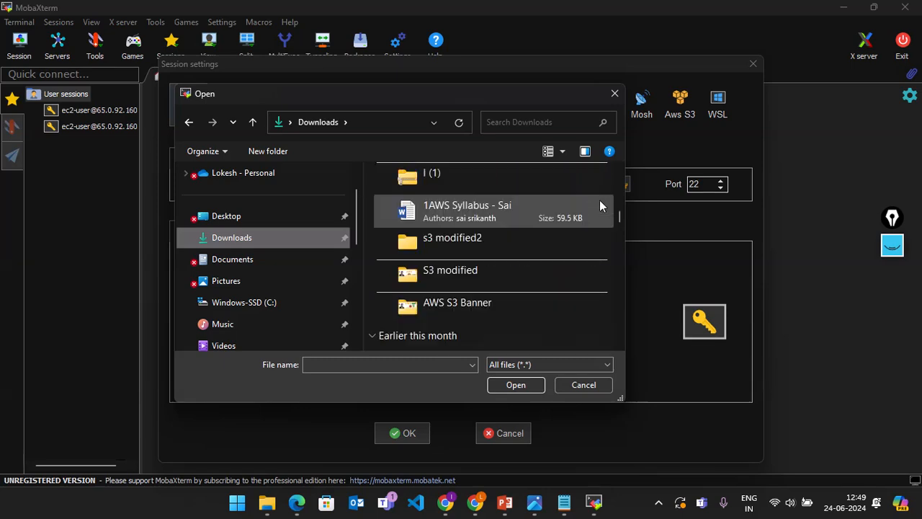
scroll(600, 199, "up", 5)
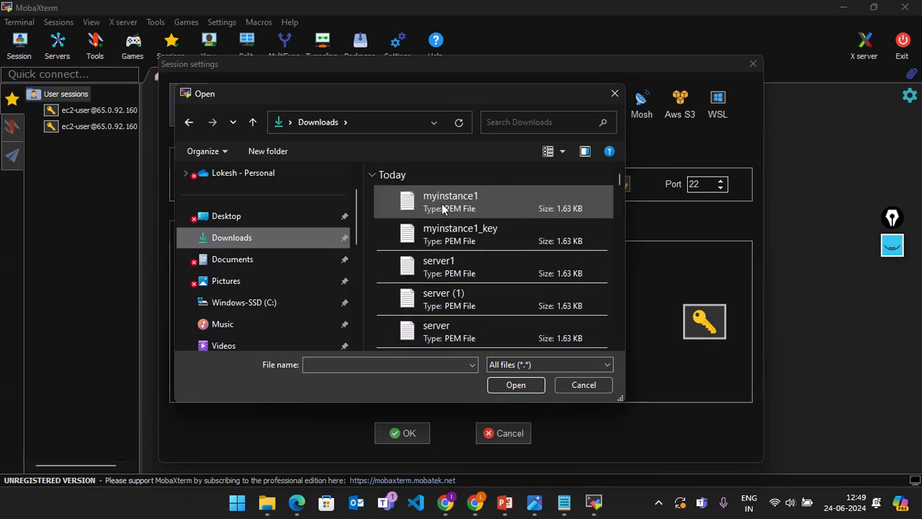
left_click(476, 204)
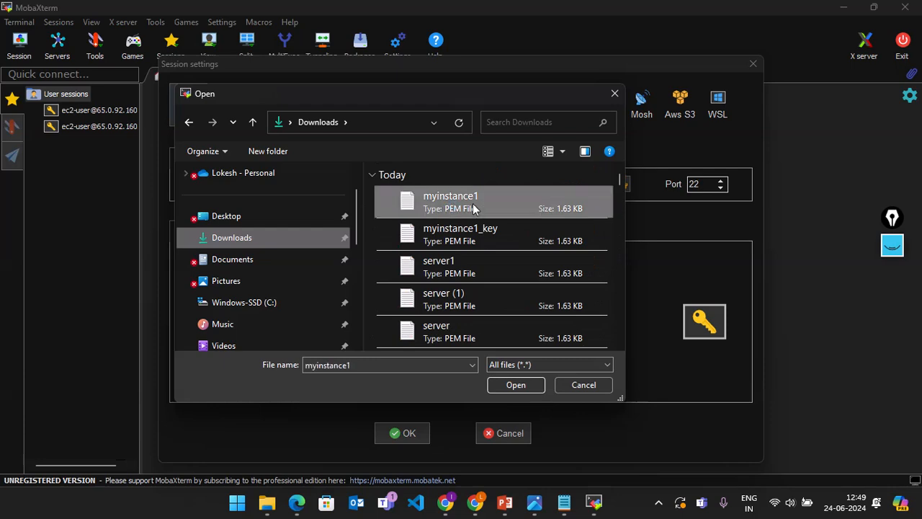
left_click(514, 384)
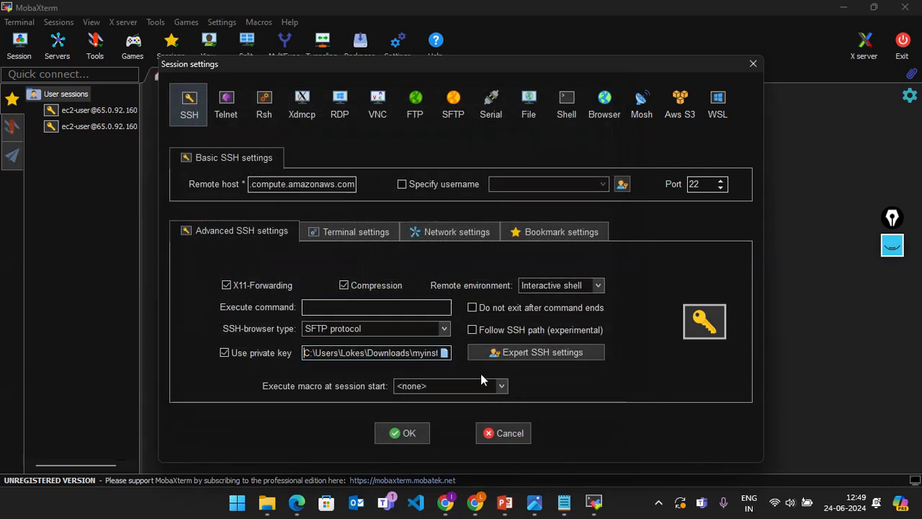
Step: Set the terminal foreground colour to bright green (40FF00) in a custom colour theme
left_click(348, 237)
left_click(430, 281)
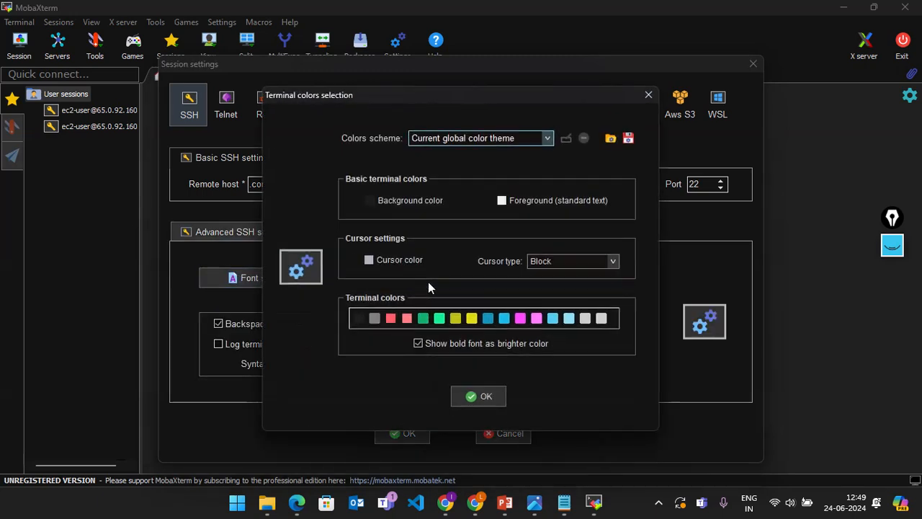
left_click(516, 208)
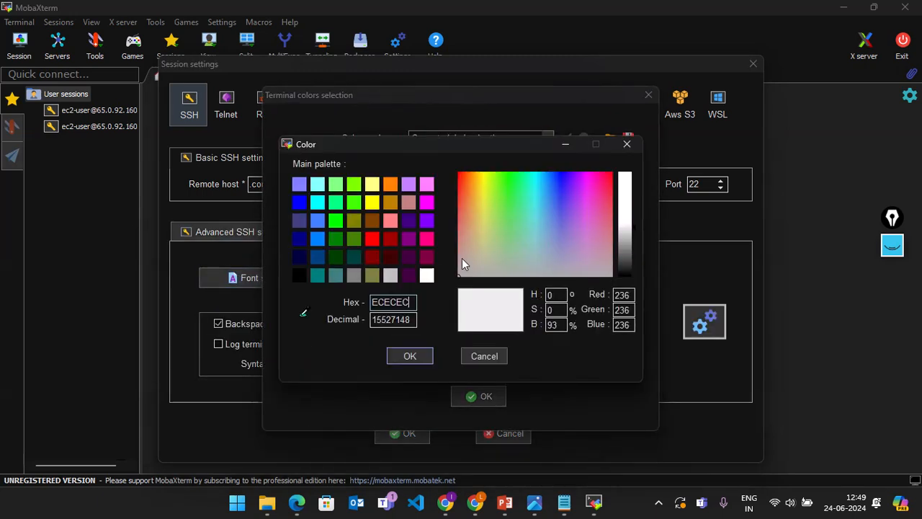
left_click(352, 203)
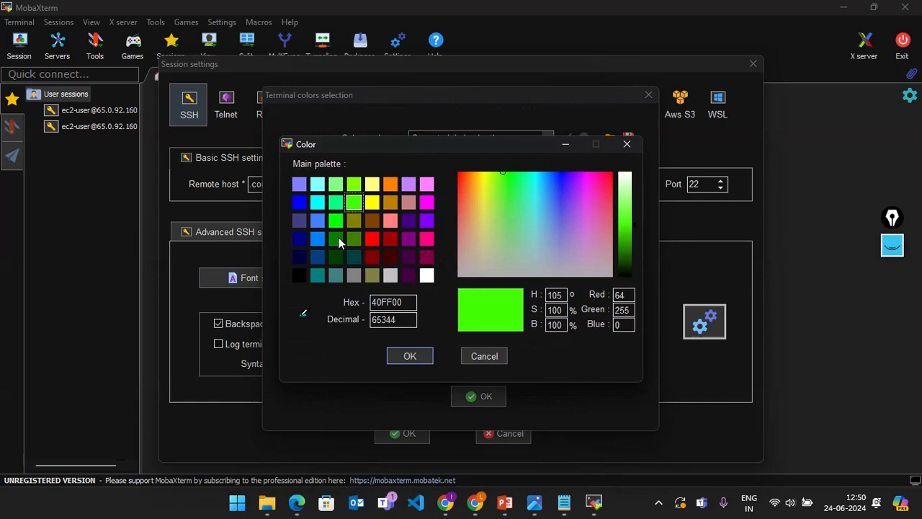
left_click(336, 220)
left_click(423, 356)
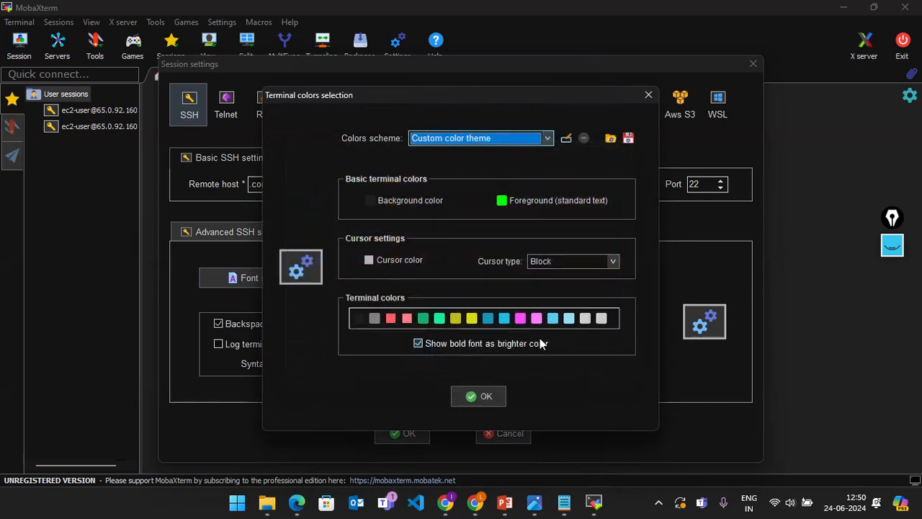
left_click(481, 396)
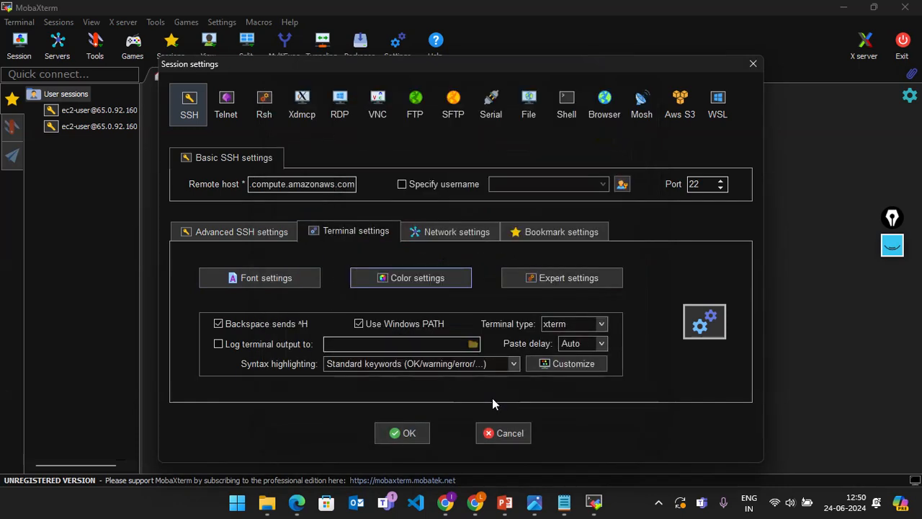
Step: Review the terminal colours, leave the background unchanged, and confirm the colour settings
left_click(399, 273)
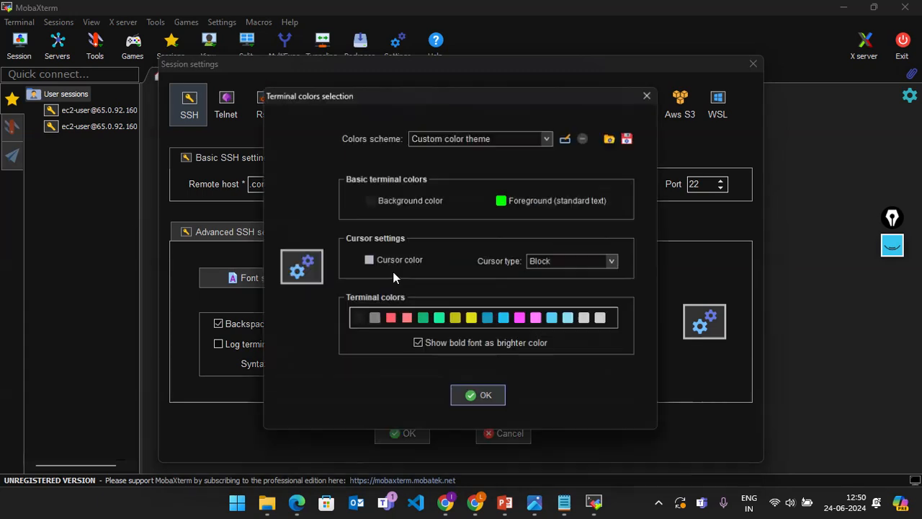
left_click(408, 209)
left_click(410, 354)
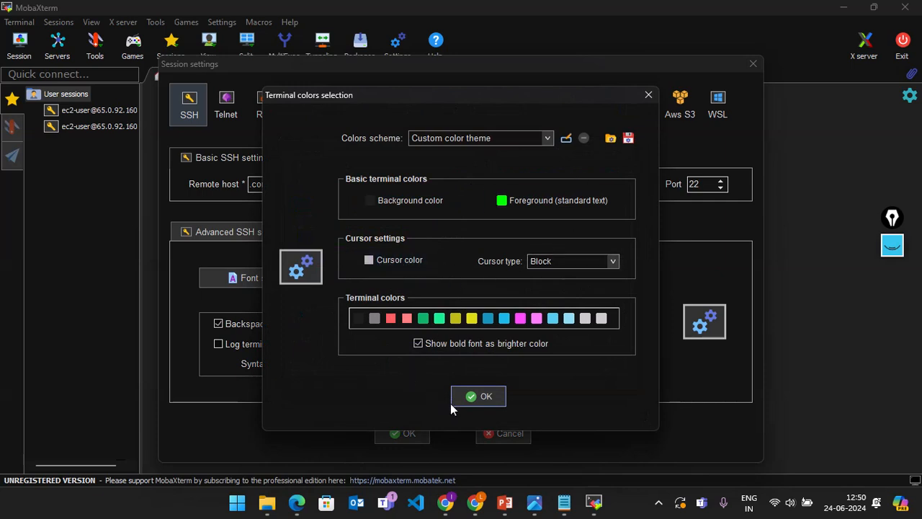
left_click(470, 401)
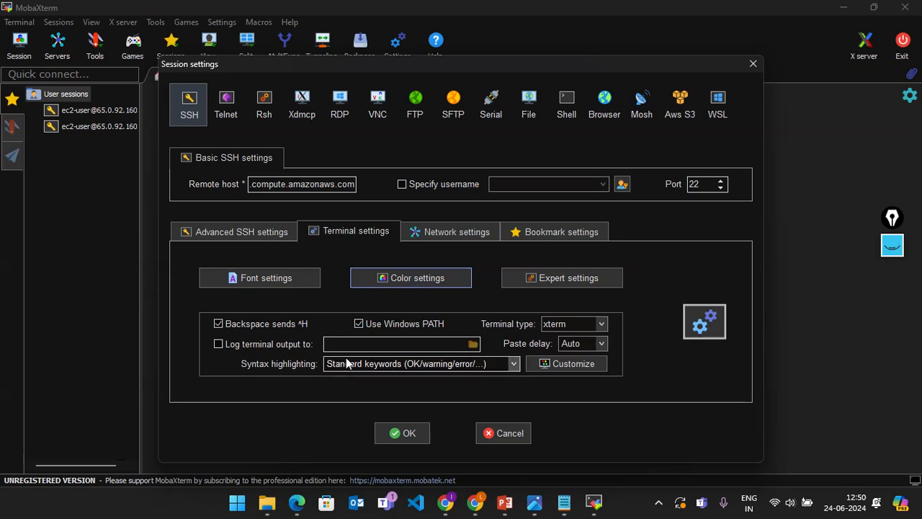
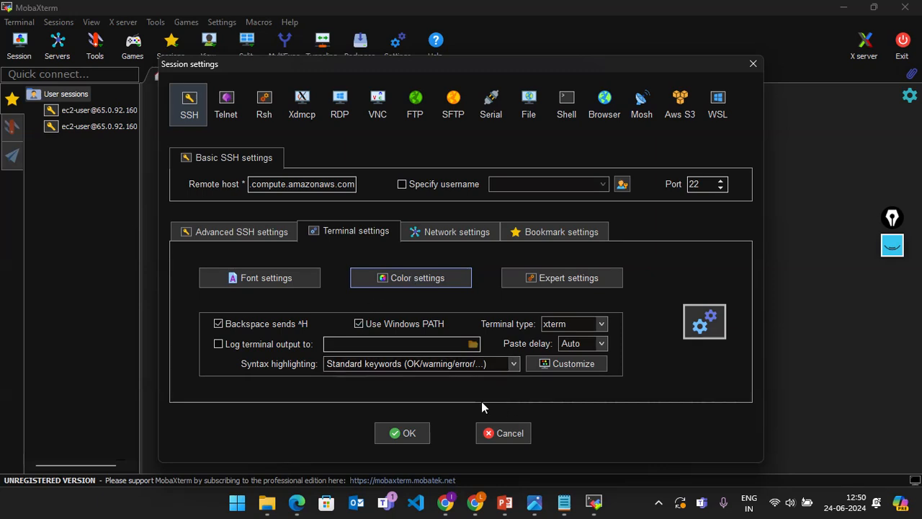
Step: Save the Ubuntu EC2 SSH session settings and launch the connection
left_click(401, 433)
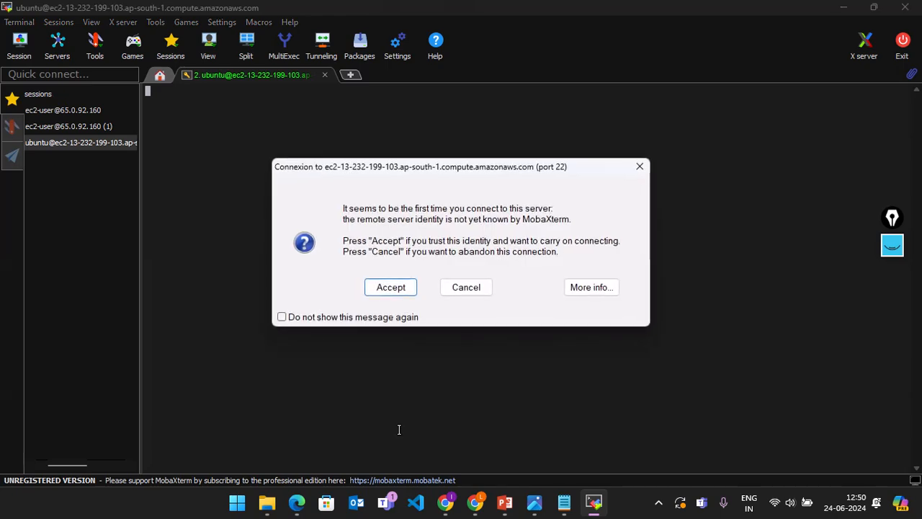
Step: Accept the host key, then create the empty file gayatri and list the home folder
left_click(376, 292)
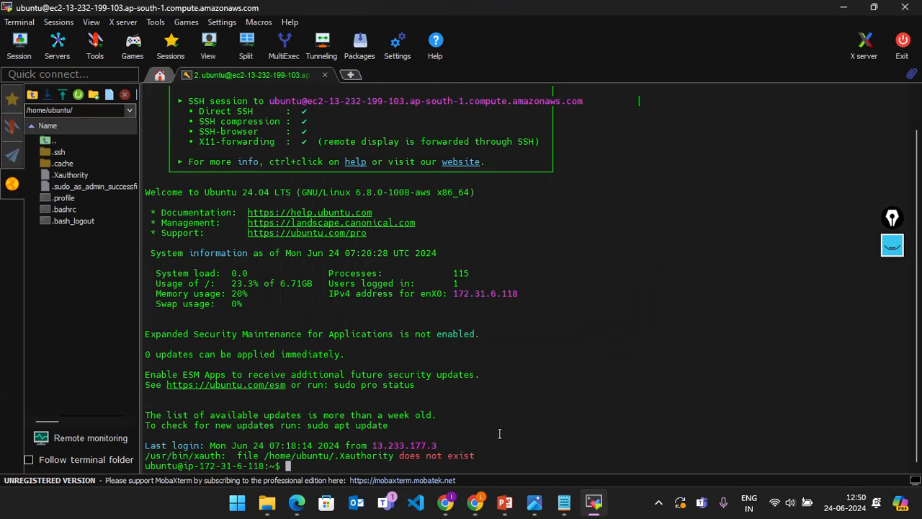
type("ls")
key("Return")
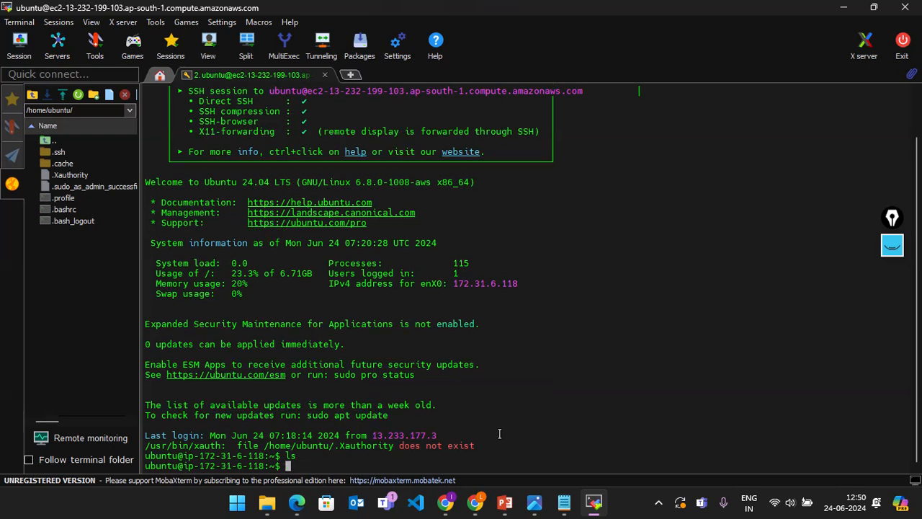
type("touch gayatri")
key("Return")
type("ls")
key("Return")
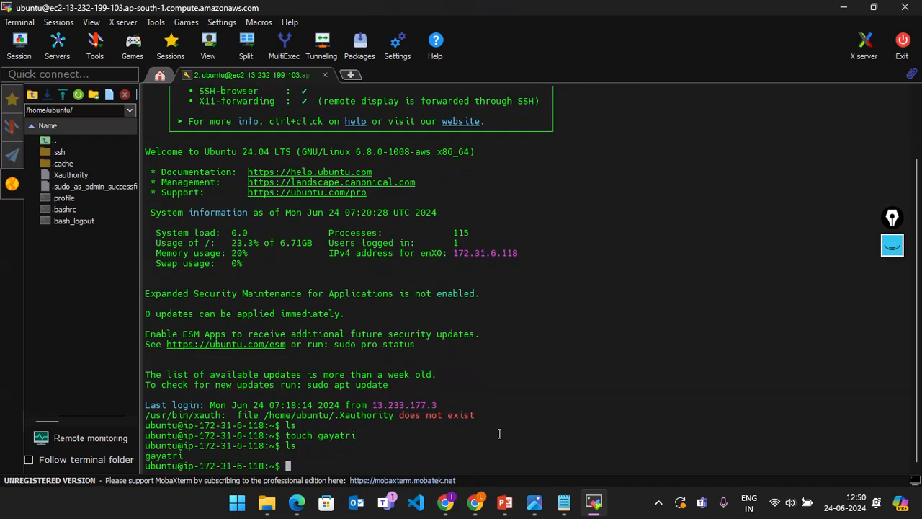
type("ll")
key("Return")
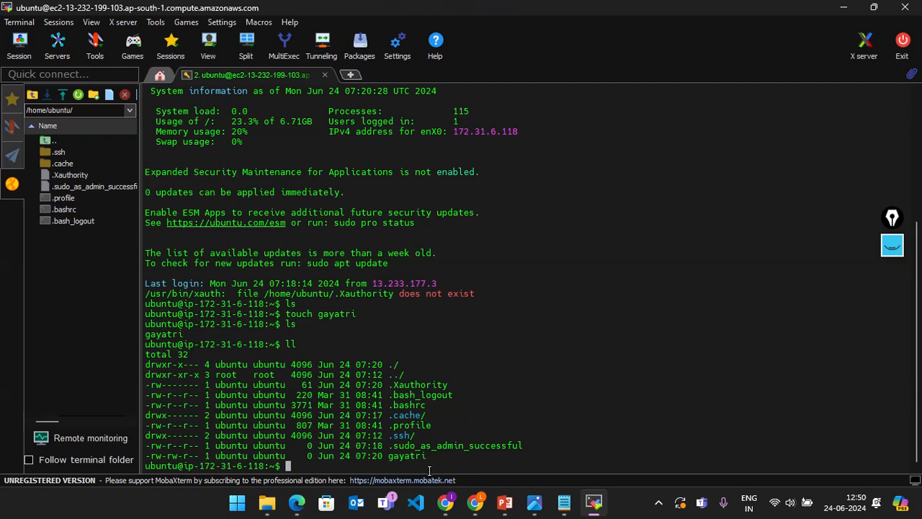
Step: Create the directory Gyatri_file1 and confirm it in a detailed ll listing
left_click_drag(430, 456, 383, 459)
left_click(358, 466)
type("mkdir")
key("Caps_Lock")
type("G")
key("Caps_Lock")
type("yat")
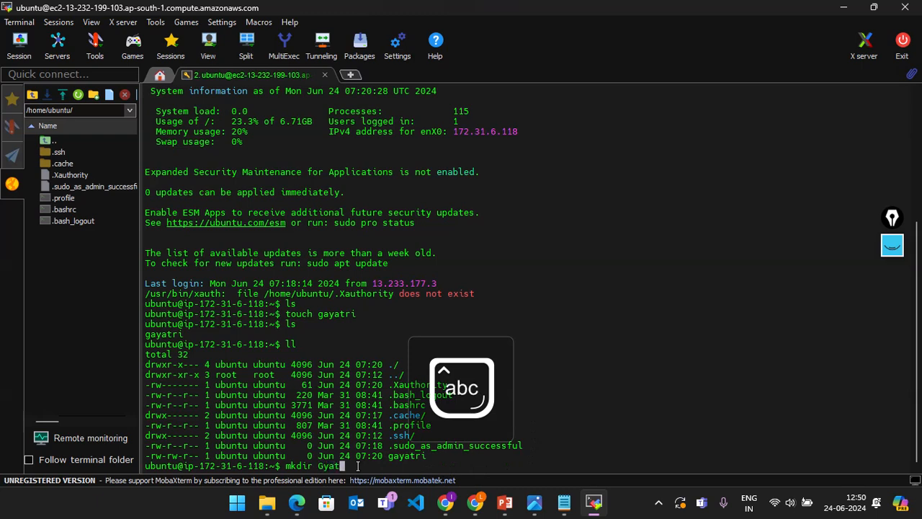
type("ri_file1")
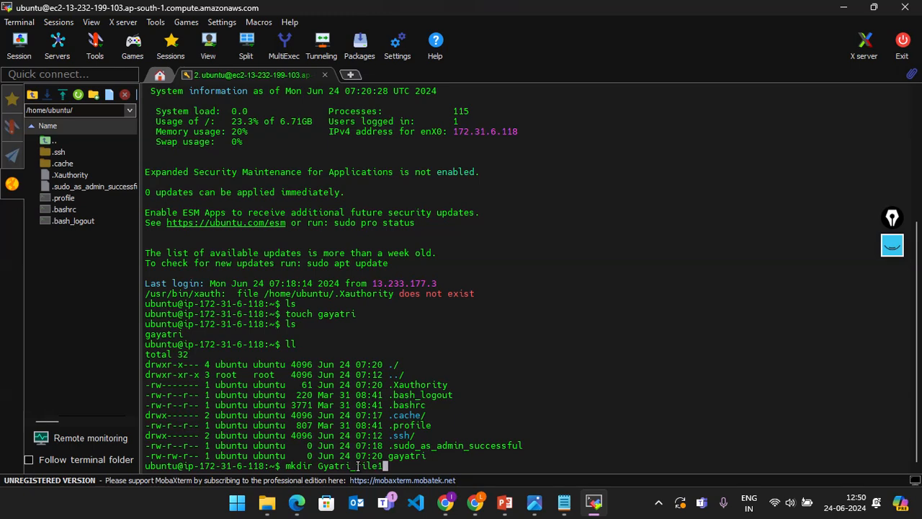
key("Return")
type("ll")
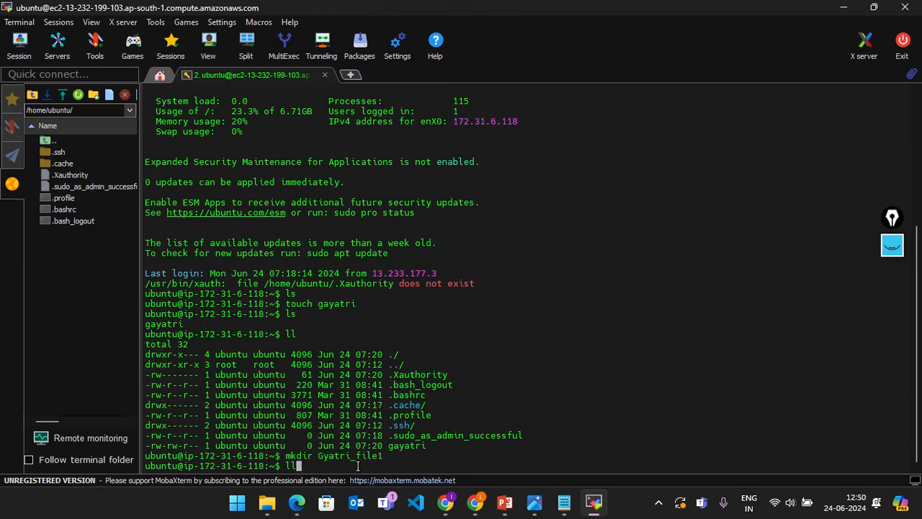
key("Return")
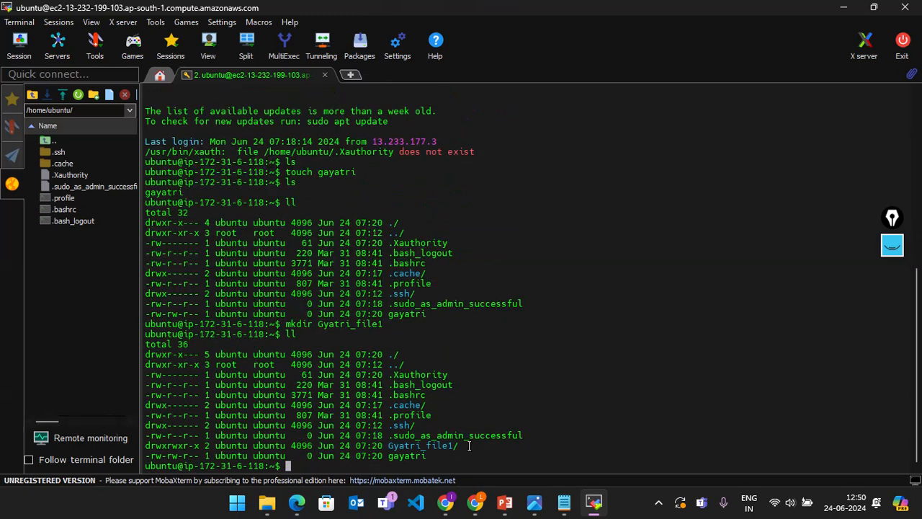
Step: Highlight the Gyatri_file1 and gayatri entries in the detailed listing
left_click_drag(470, 445, 143, 444)
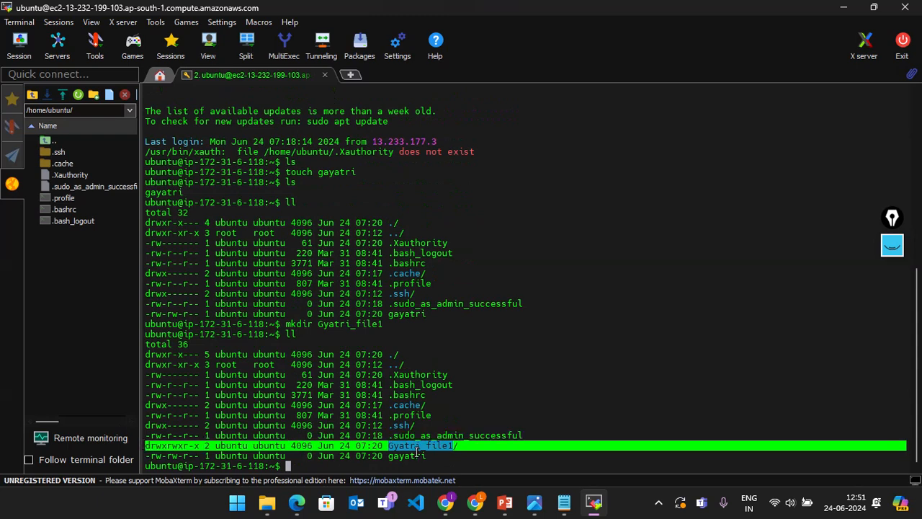
left_click(447, 462)
left_click_drag(466, 447, 144, 447)
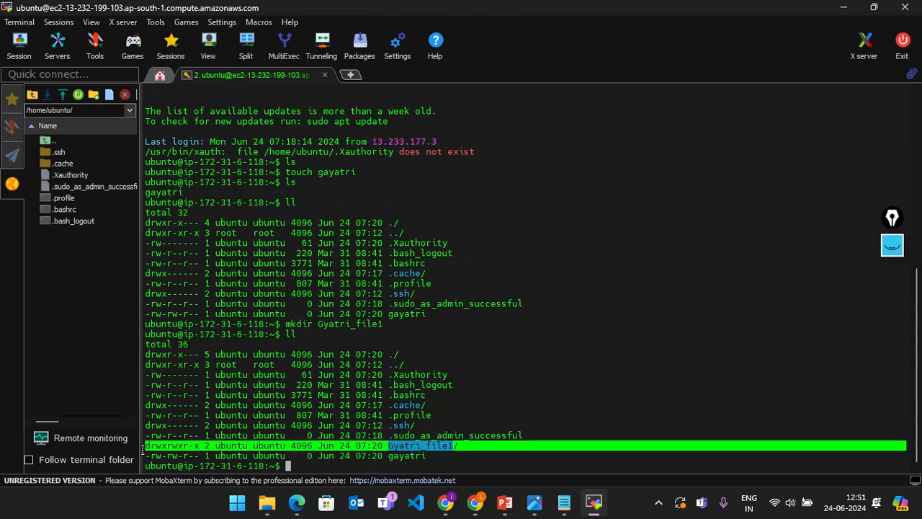
left_click(422, 445)
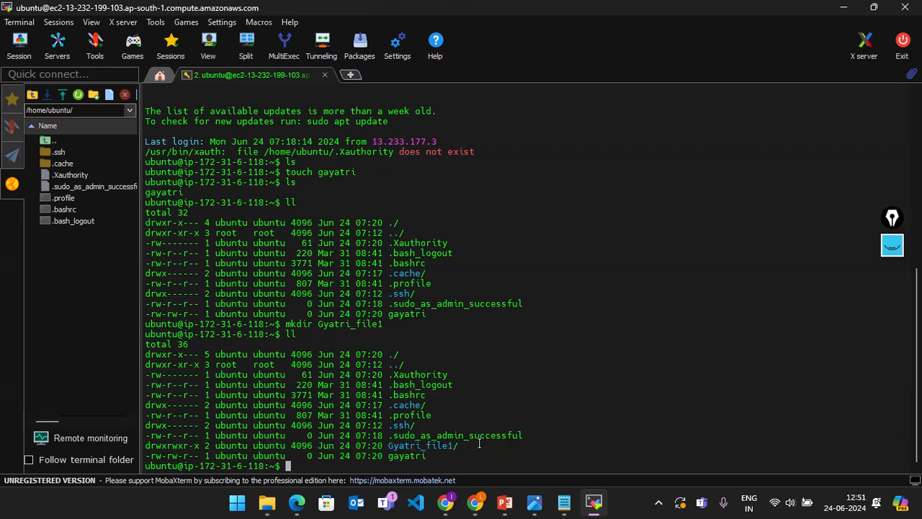
left_click_drag(479, 444, 146, 447)
left_click(152, 448)
left_click(147, 448)
left_click_drag(288, 466, 386, 458)
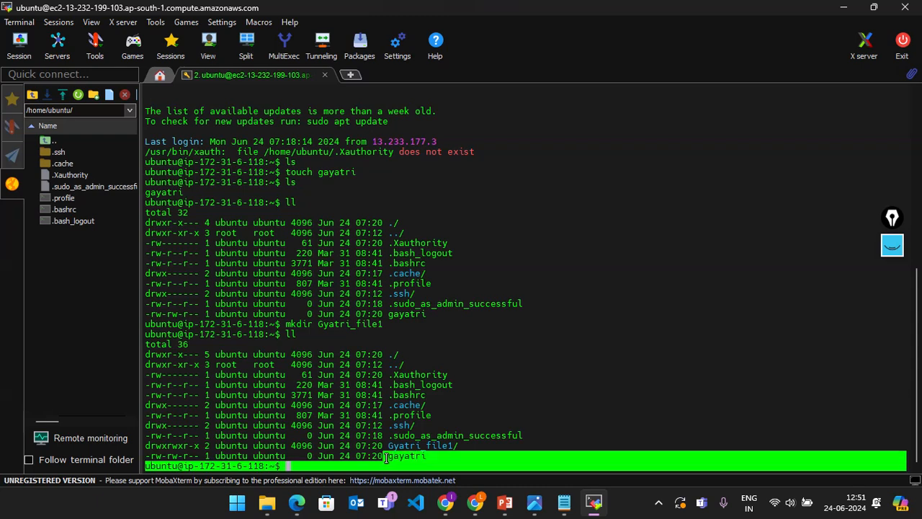
left_click(385, 458)
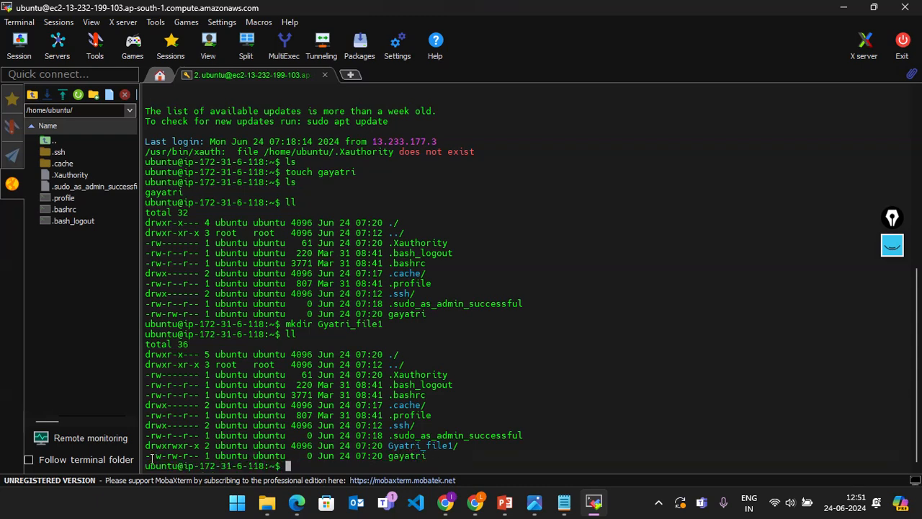
left_click_drag(147, 456, 137, 457)
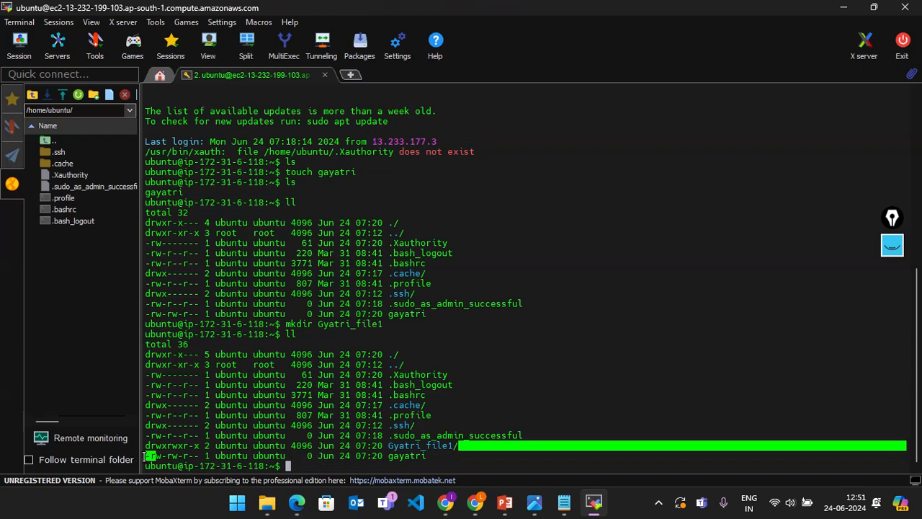
left_click(148, 456)
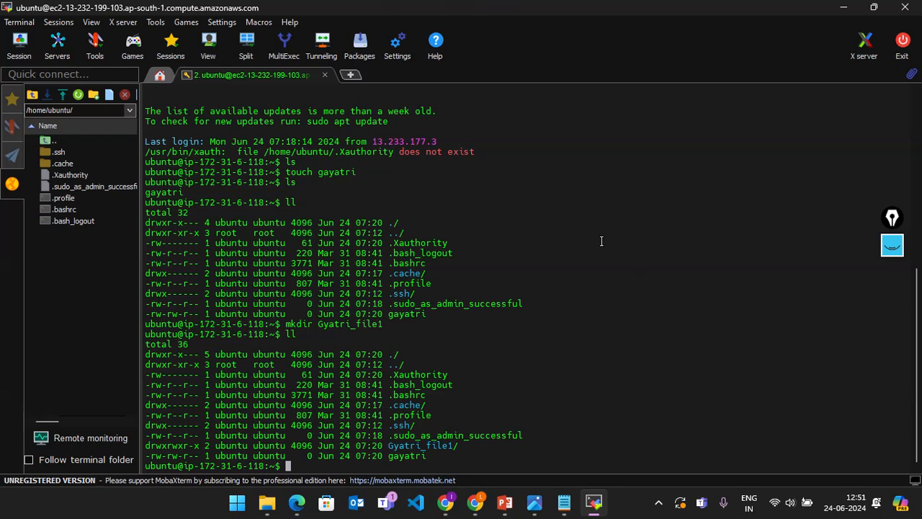
Step: In the AWS console, review the EC2 Instance Connect and SSH client connection options
left_click(841, 9)
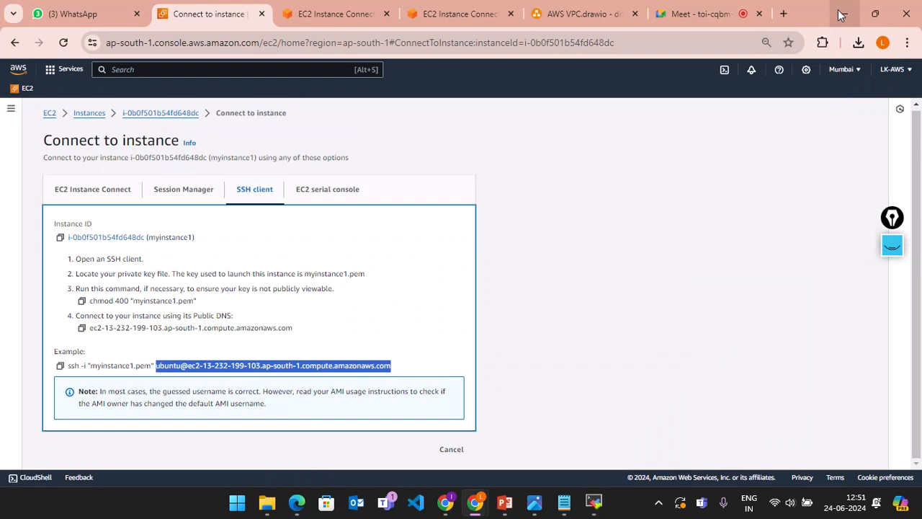
left_click(480, 377)
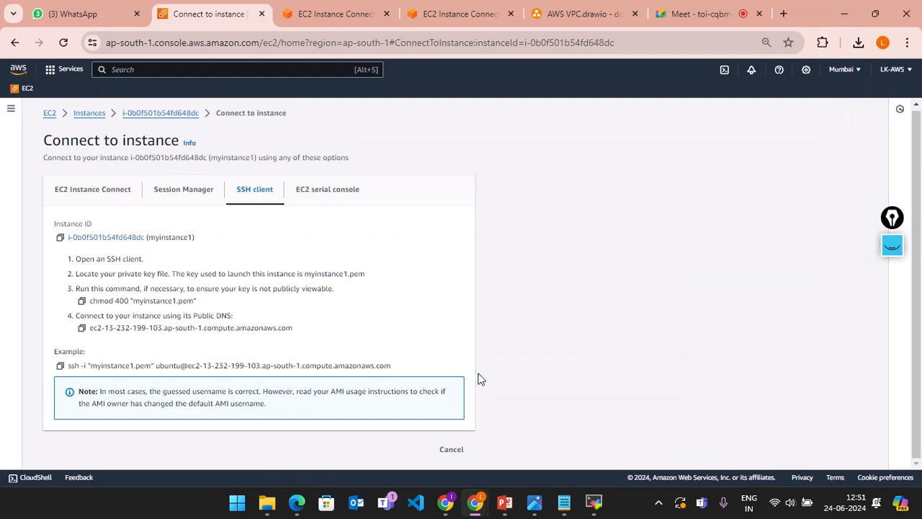
left_click(93, 193)
left_click(247, 195)
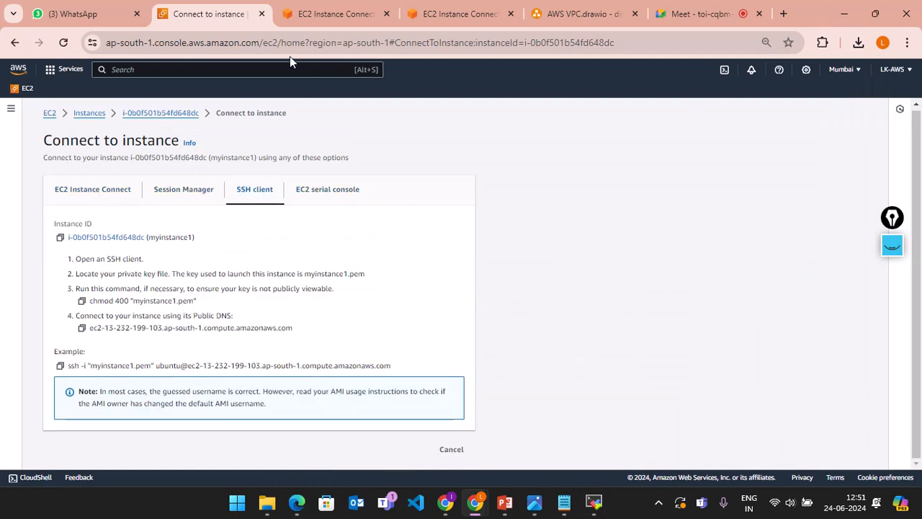
left_click(332, 14)
left_click(196, 21)
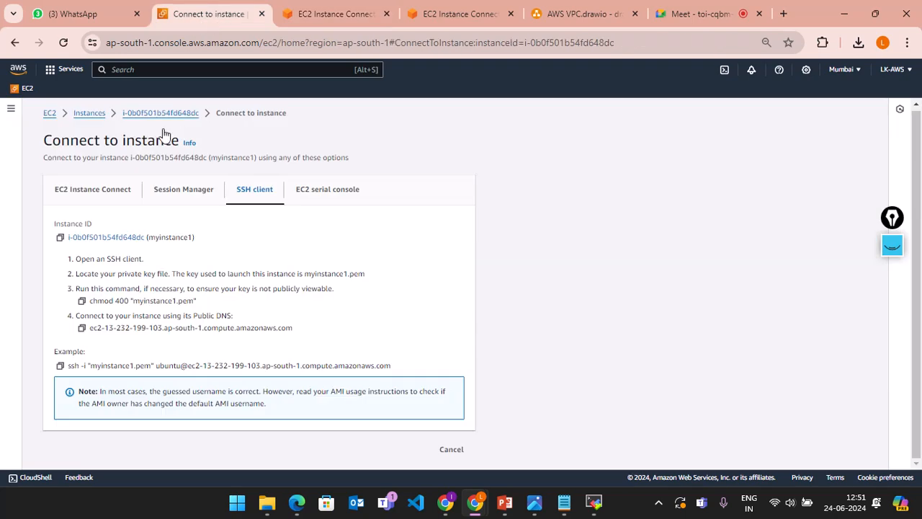
Step: Select myinstance2 among running instances and copy its ubuntu@ host address from Connect
left_click(51, 115)
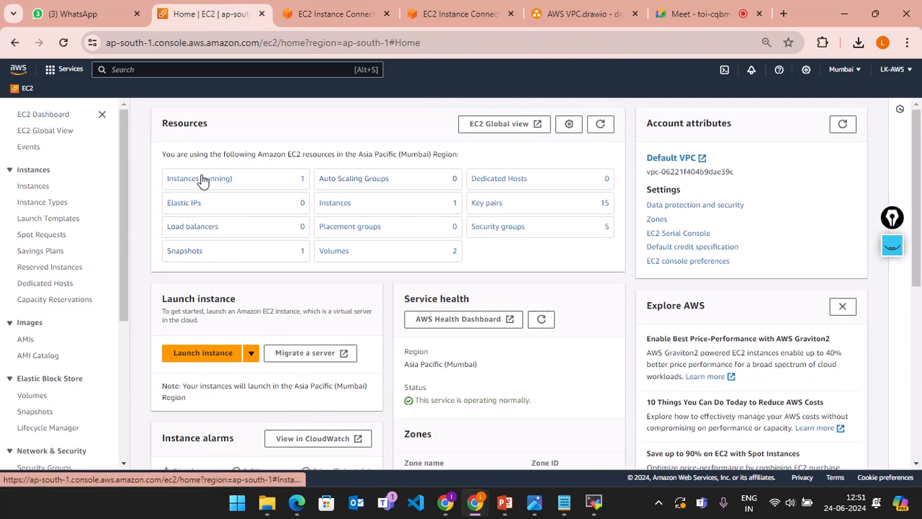
left_click(196, 179)
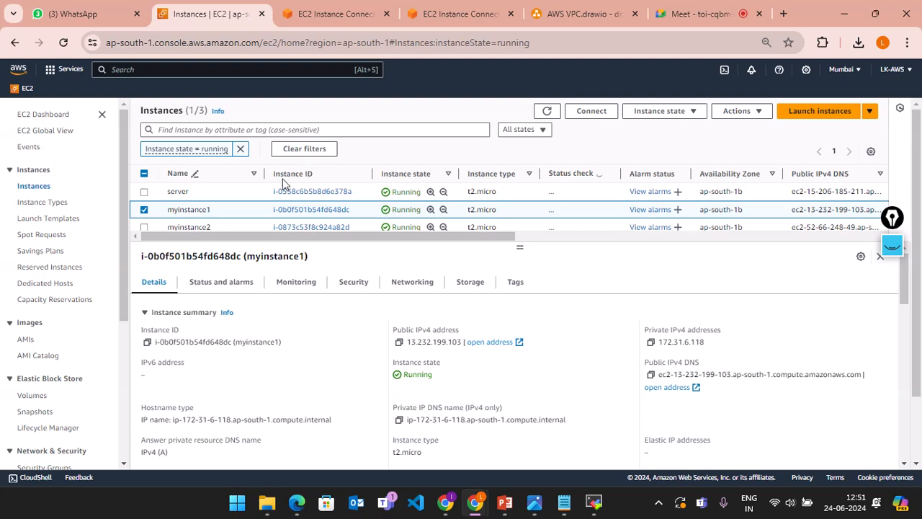
left_click(145, 212)
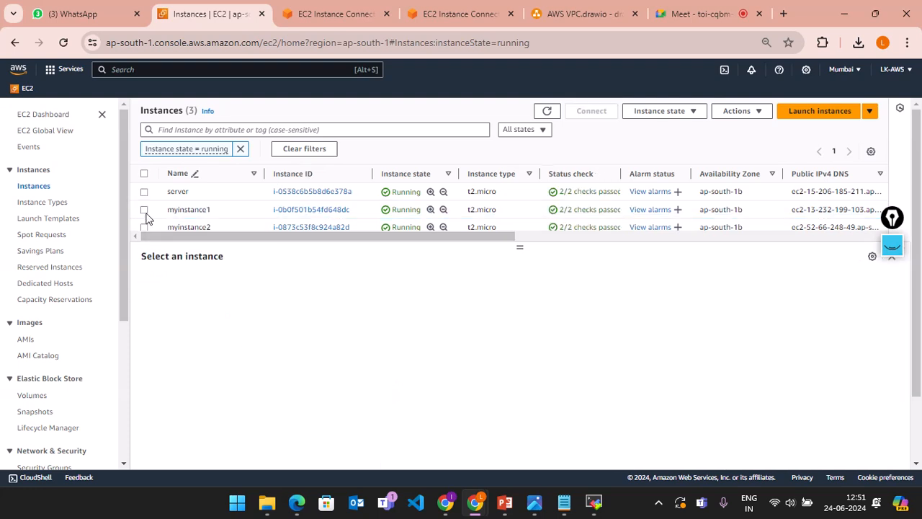
left_click(144, 227)
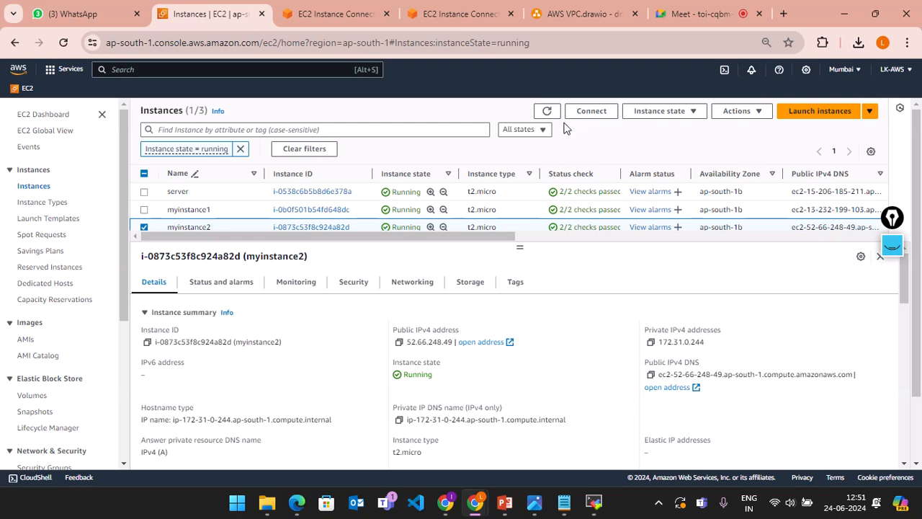
left_click(591, 113)
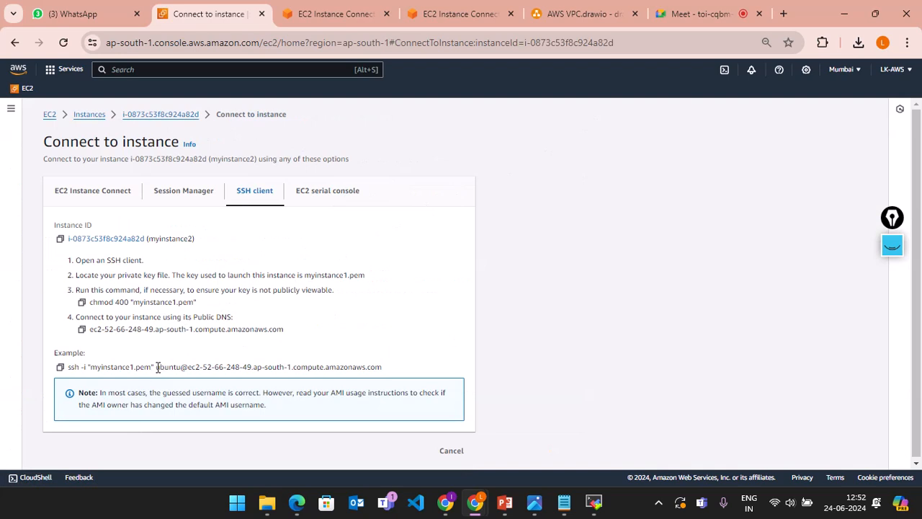
left_click_drag(157, 367, 395, 373)
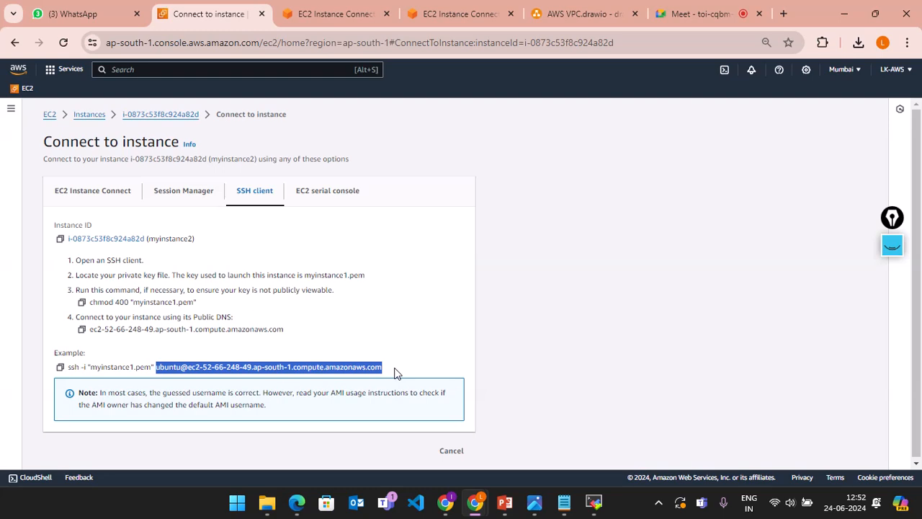
key("ctrl+c")
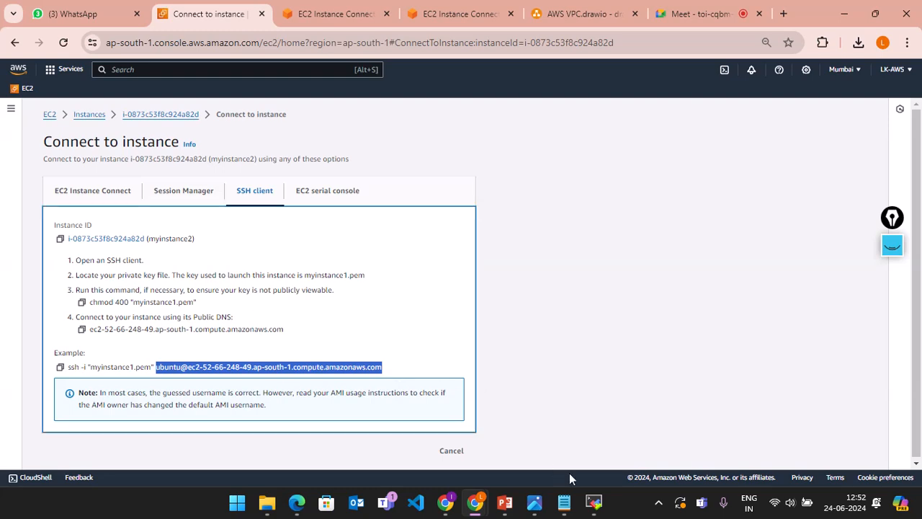
left_click(594, 502)
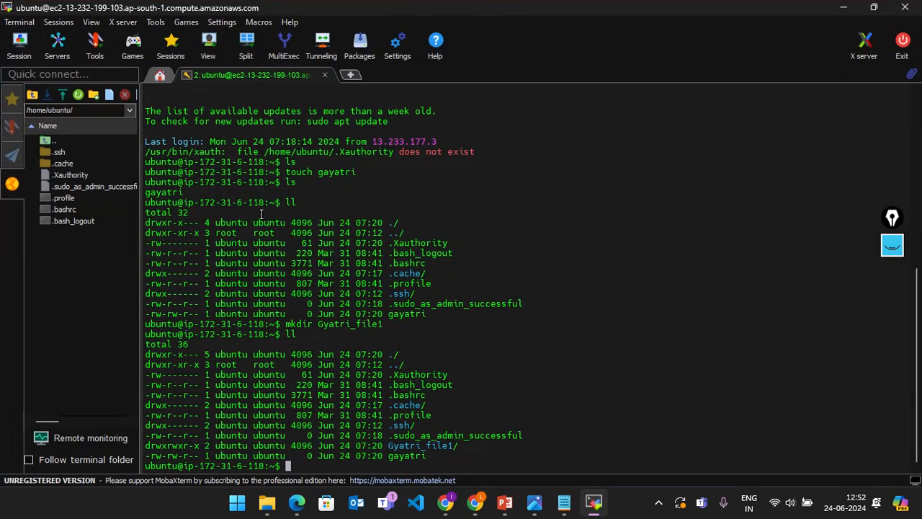
Step: Set up a new SSH session to the pasted host with the myinstance1 key and username ubuntu
left_click(58, 21)
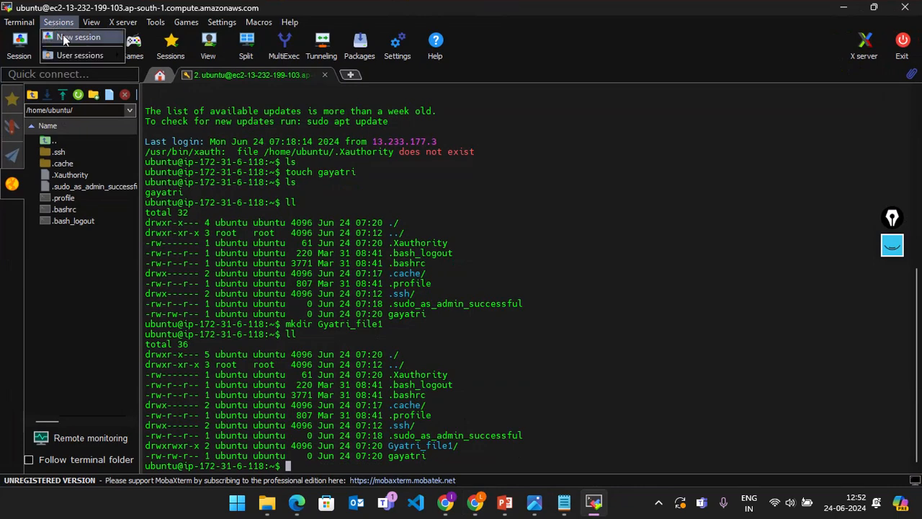
mouse_move(222, 21)
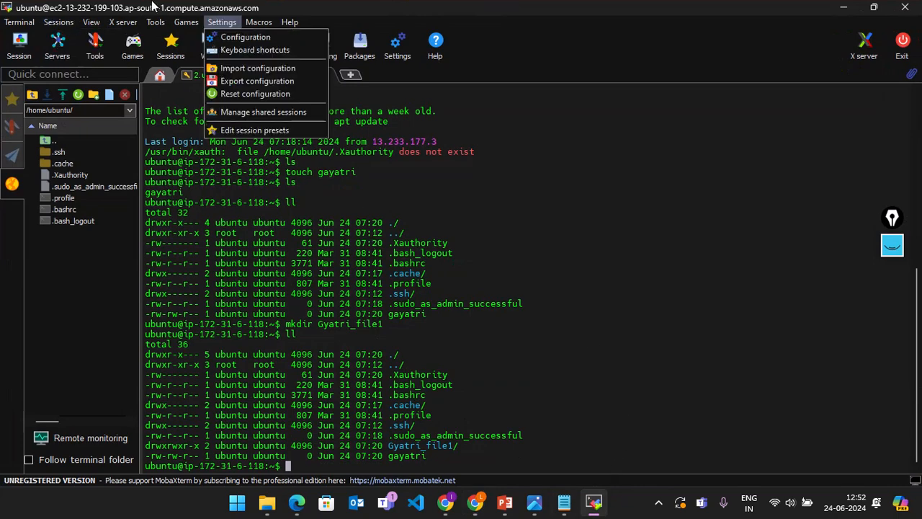
mouse_move(61, 22)
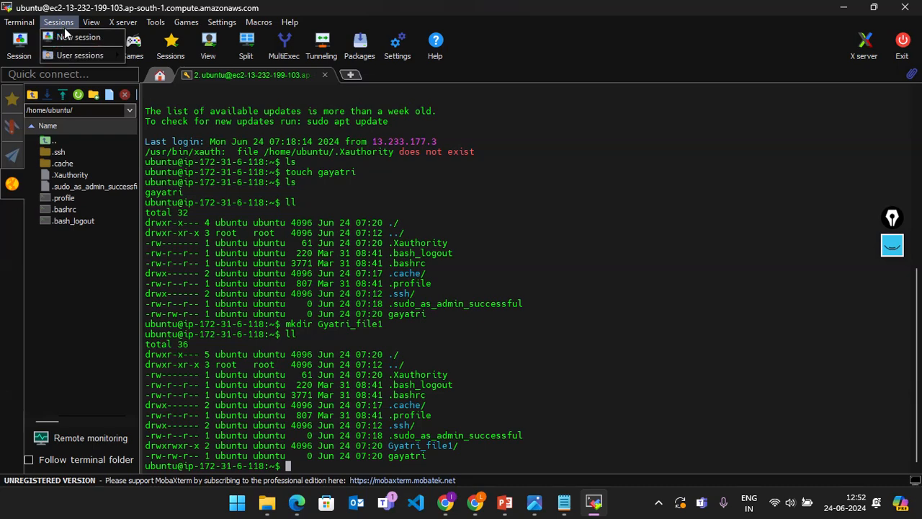
left_click(72, 37)
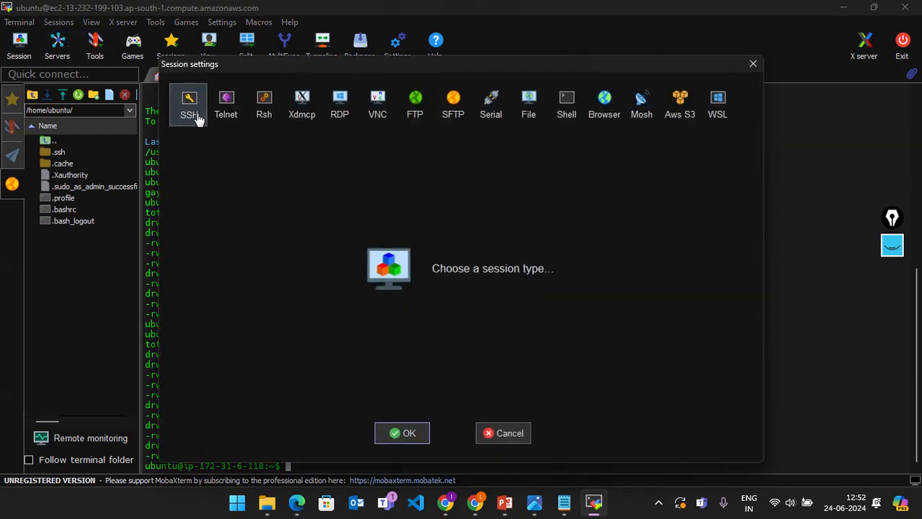
left_click(190, 108)
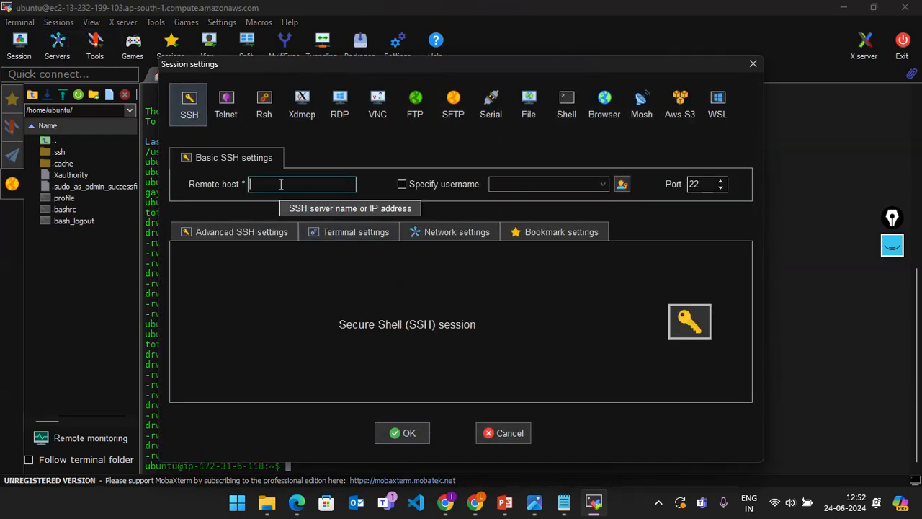
key("ctrl+v")
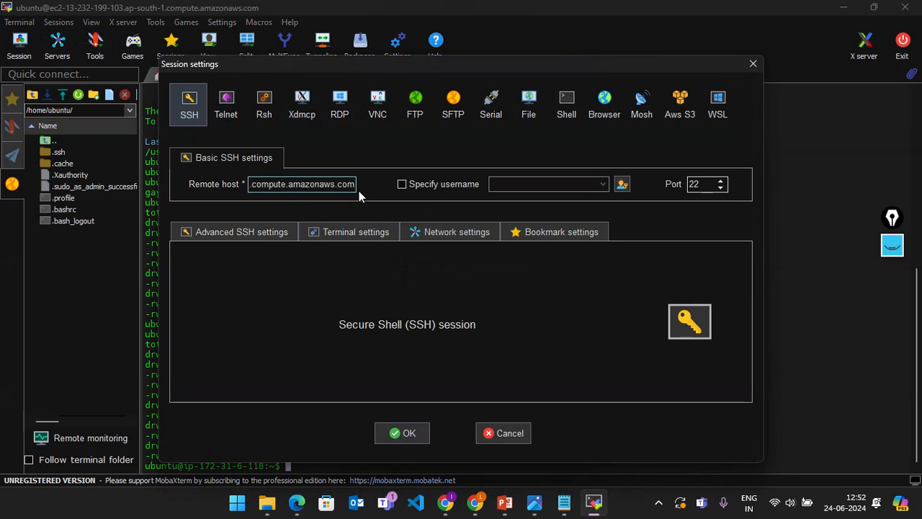
left_click(228, 236)
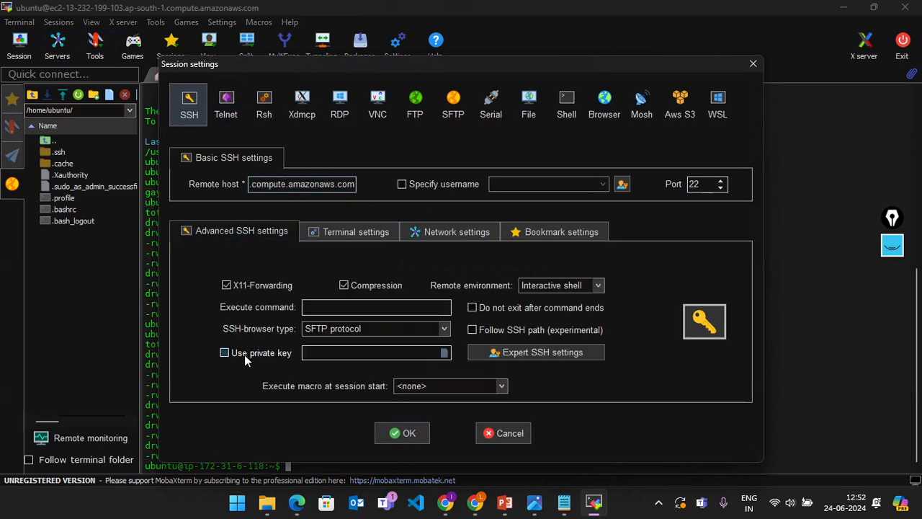
left_click(443, 352)
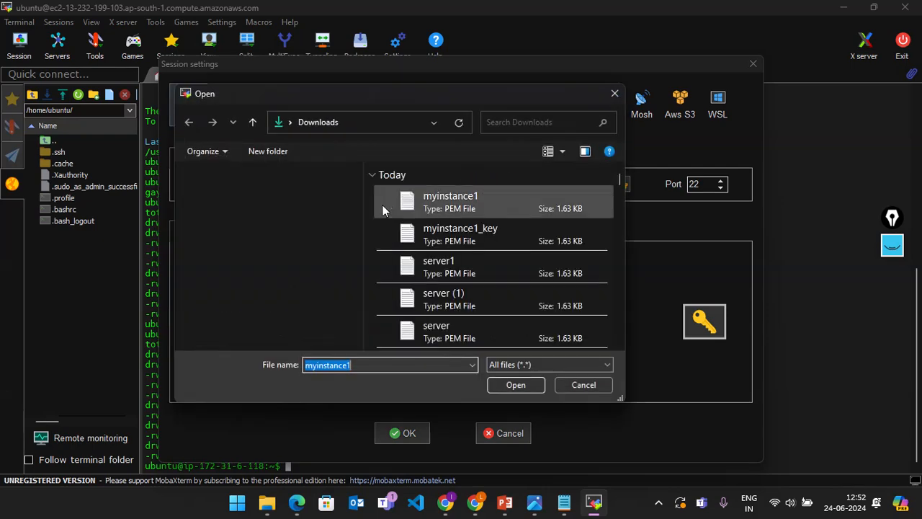
left_click(408, 205)
left_click(514, 383)
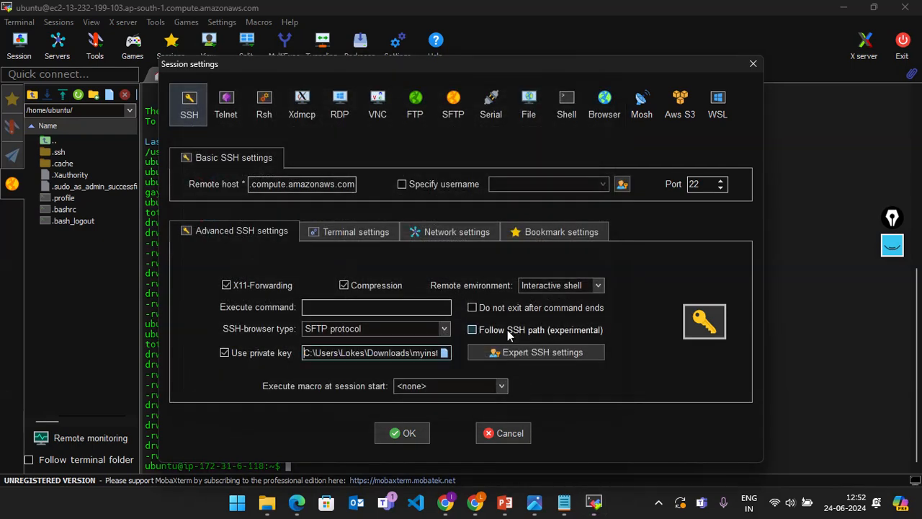
left_click(402, 184)
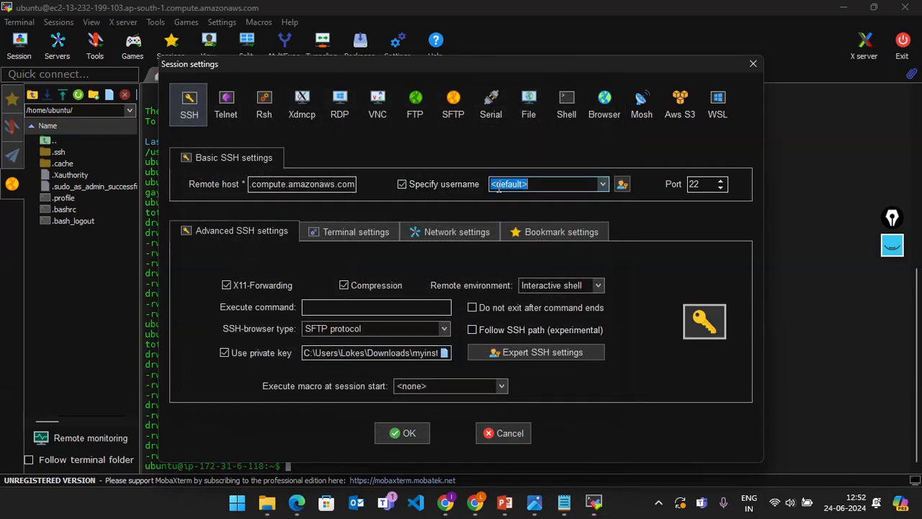
key("BackSpace")
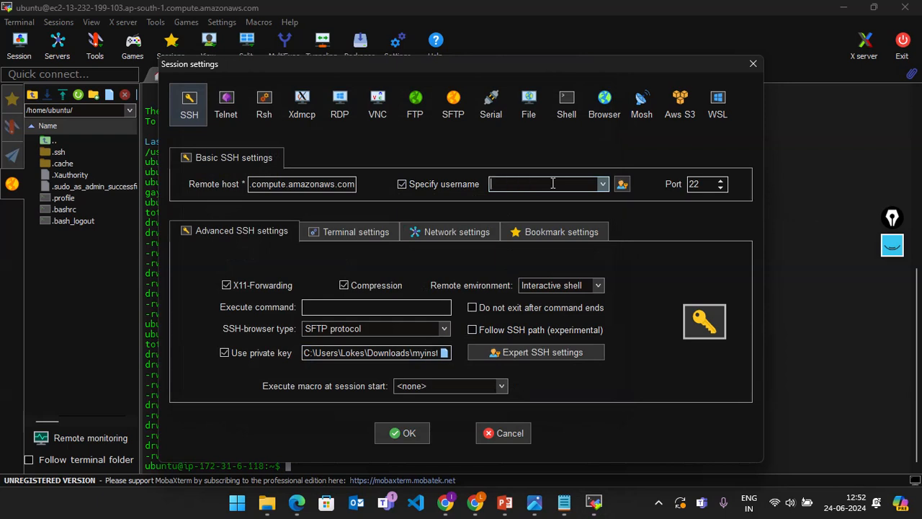
type("ubuntu")
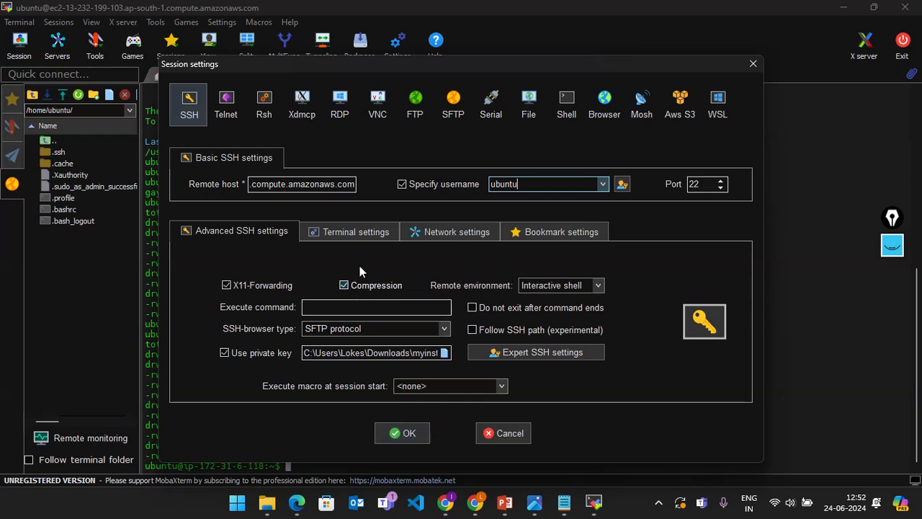
Step: Give the session yellow text on a black background and save it
left_click(358, 232)
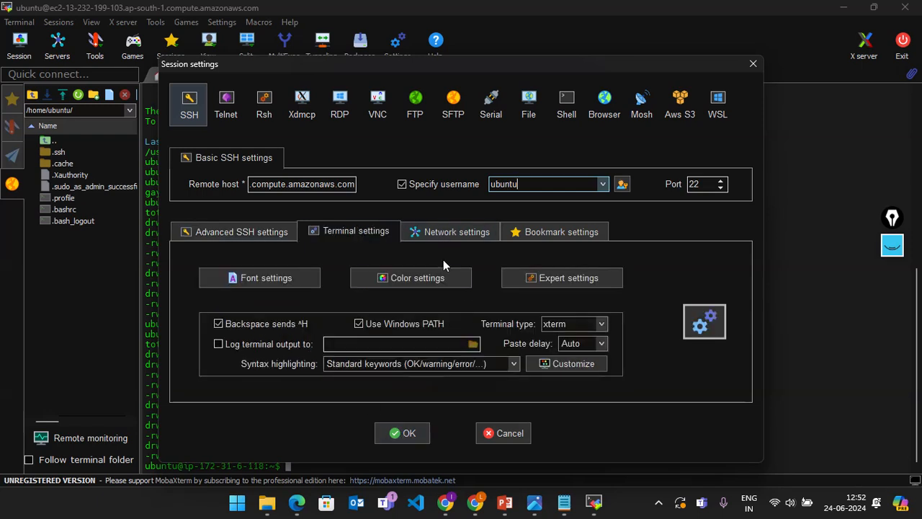
left_click(400, 278)
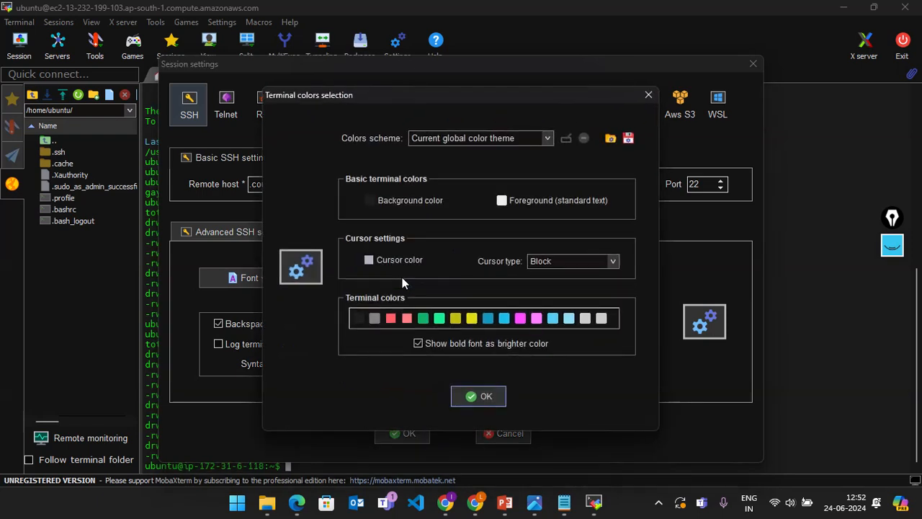
left_click(529, 201)
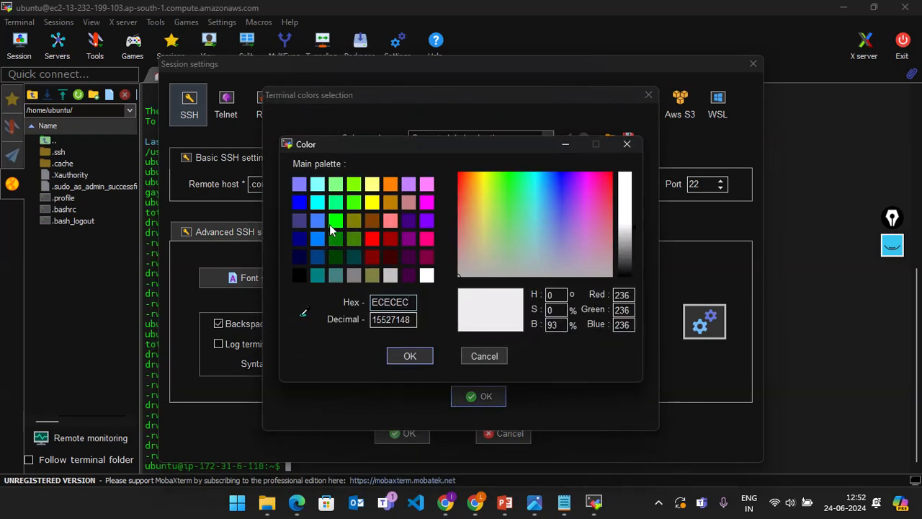
left_click(376, 200)
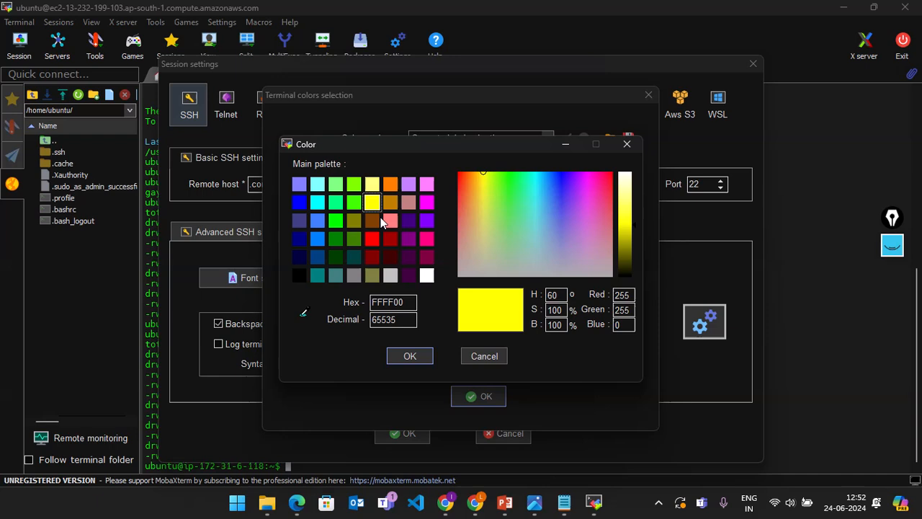
left_click(409, 356)
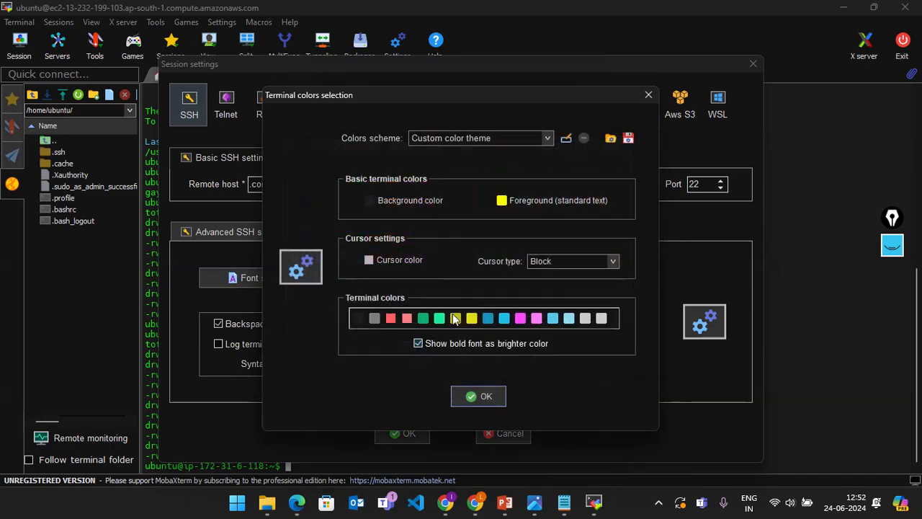
left_click(386, 206)
left_click(299, 275)
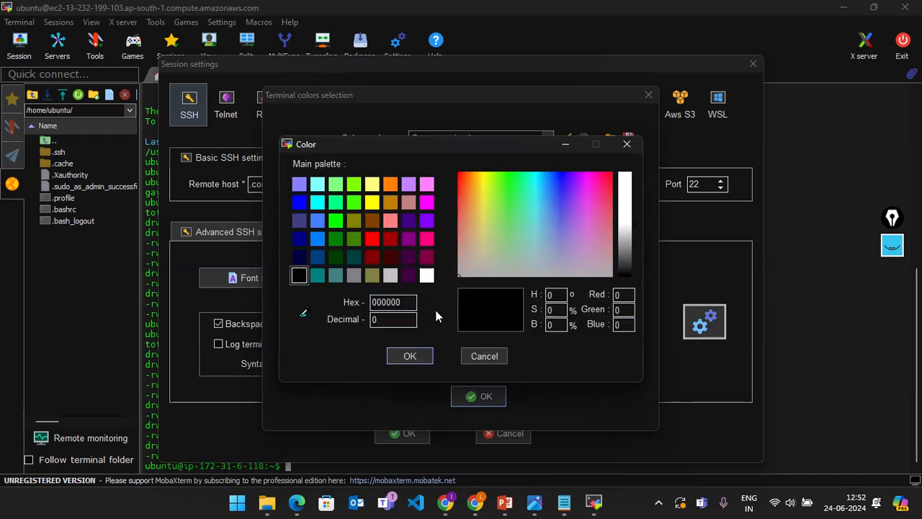
left_click(409, 359)
left_click(479, 394)
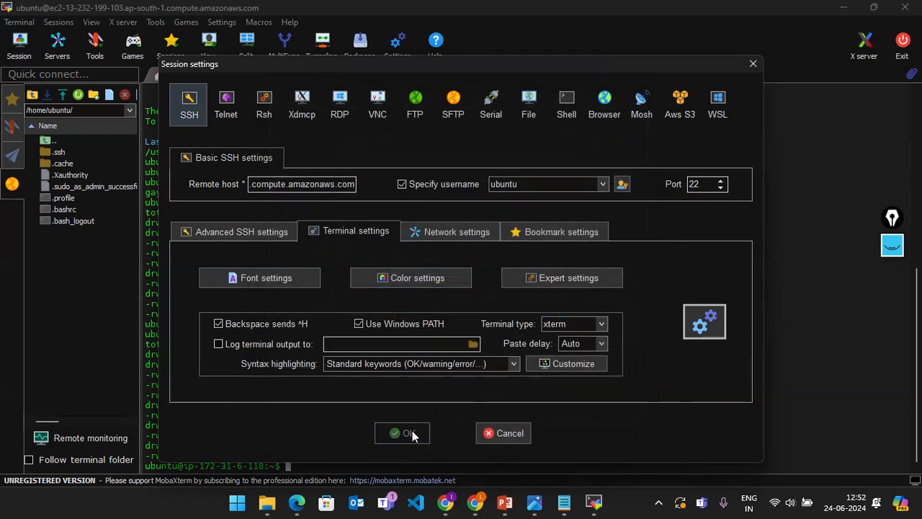
left_click(409, 433)
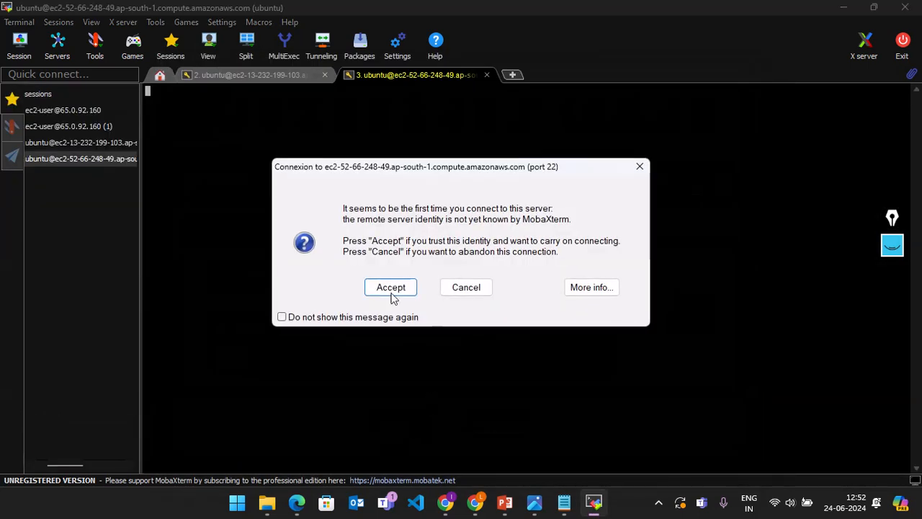
Step: Accept the new host key and run sudo su - for a root shell on myinstance2
left_click(390, 288)
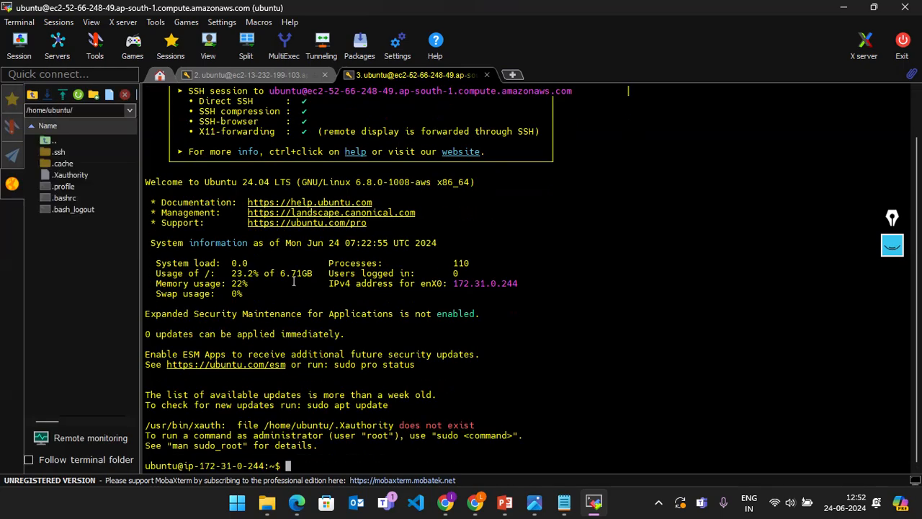
left_click(243, 75)
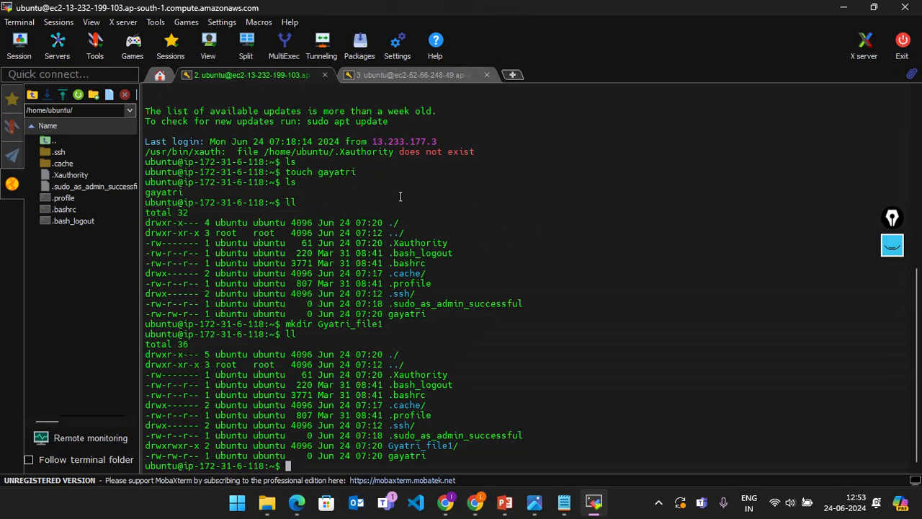
left_click(446, 78)
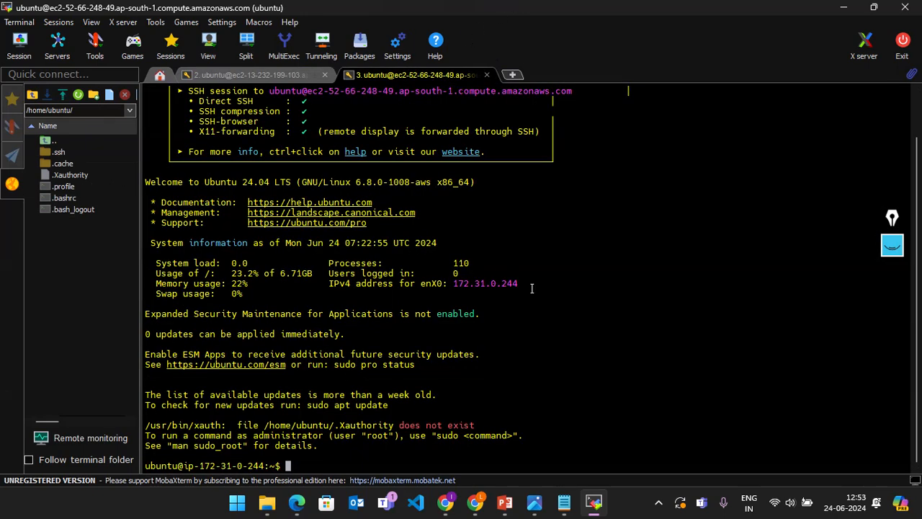
type("sudo su -")
key("Return")
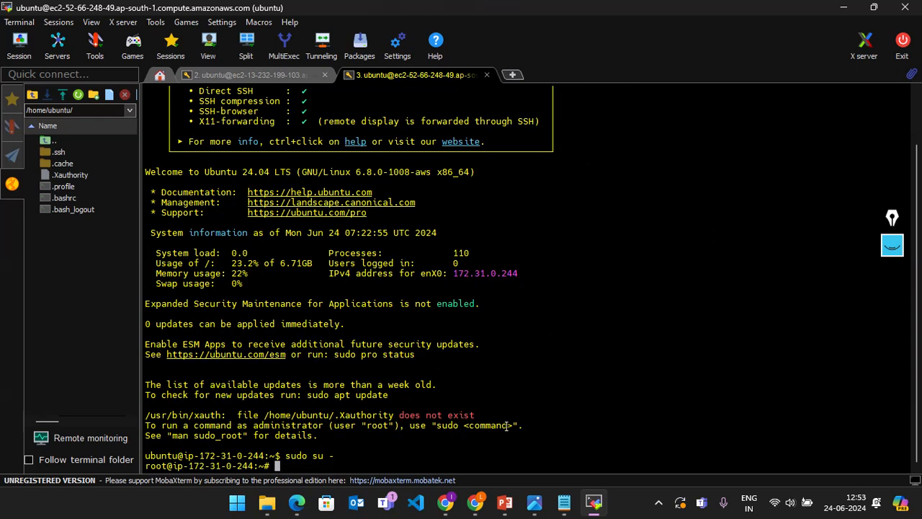
left_click_drag(351, 456, 145, 456)
left_click(505, 261)
Step: Switch to the first EC2 session and bring the AWS console browser forward
left_click(250, 75)
mouse_move(475, 502)
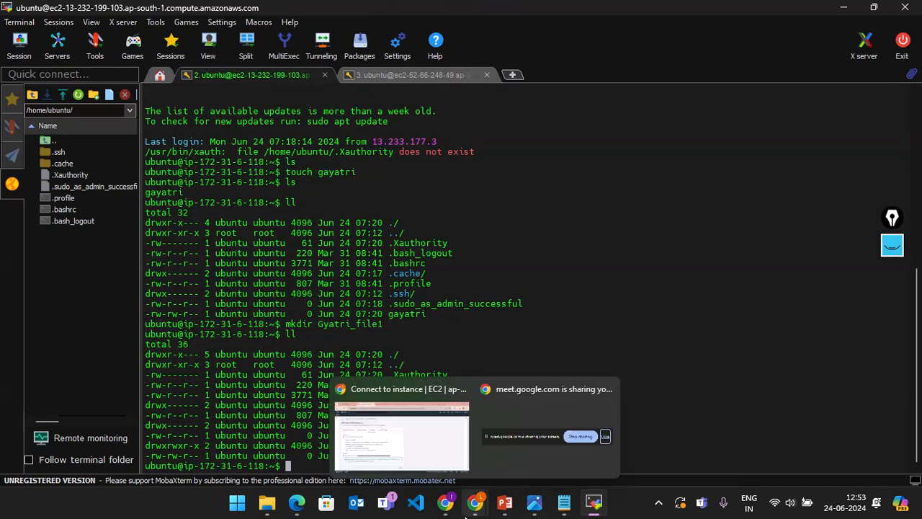
left_click(414, 452)
Step: Run ls, ll, sudo su - and ll in the Ubuntu Instance Connect terminal
left_click(482, 13)
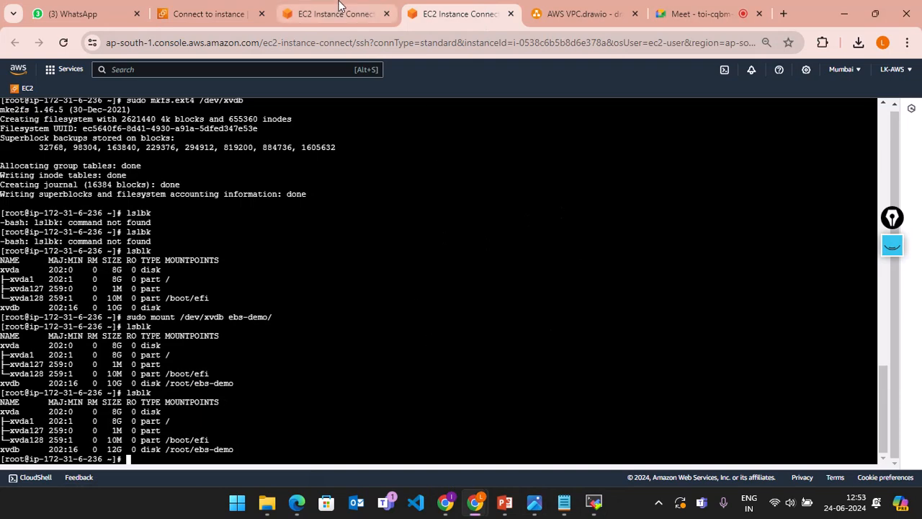
left_click(335, 13)
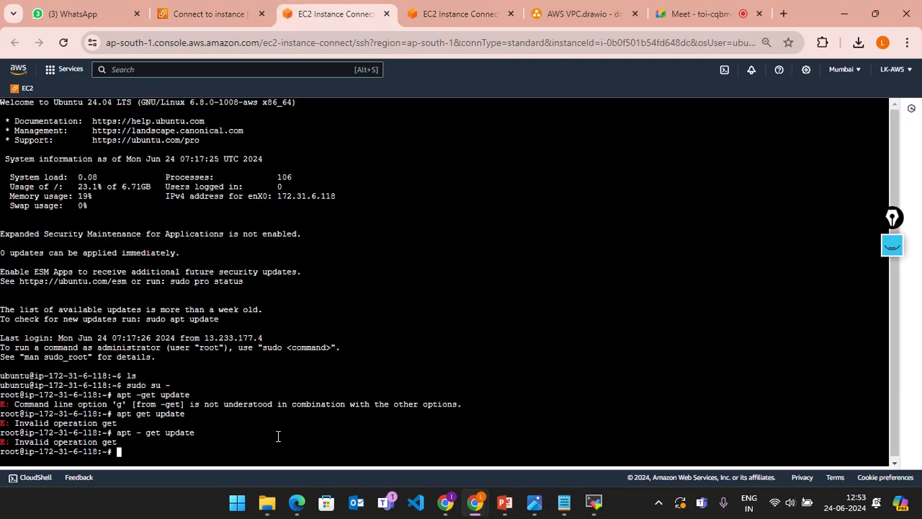
type("ls")
key("Return")
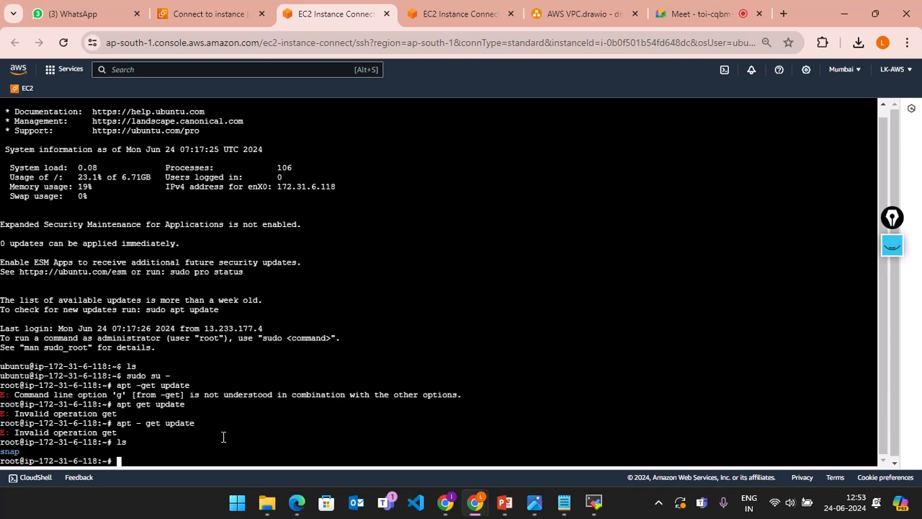
type("ll")
key("Return")
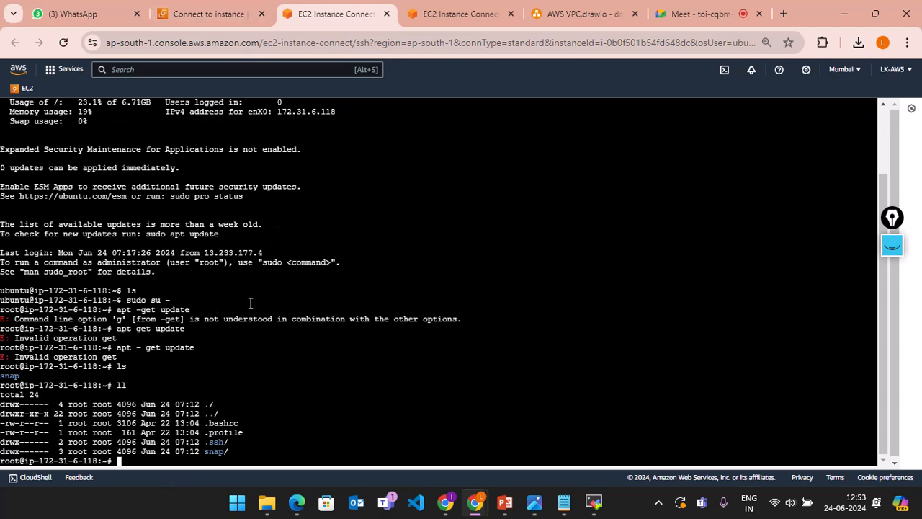
type("sudo su -")
key("Return")
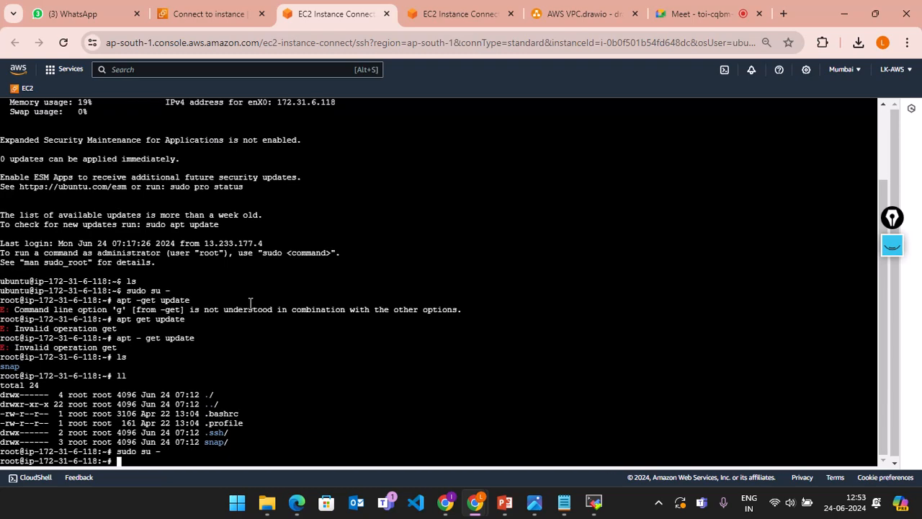
type("ll")
key("Return")
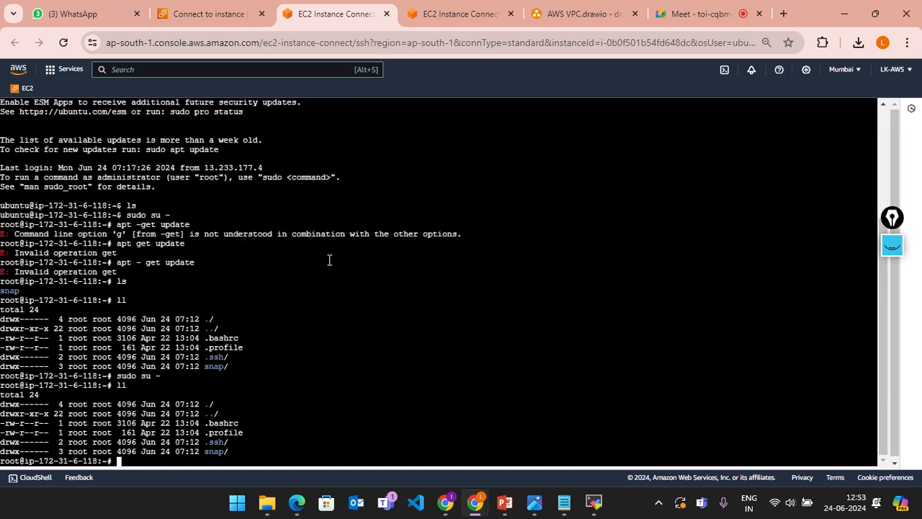
left_click(197, 13)
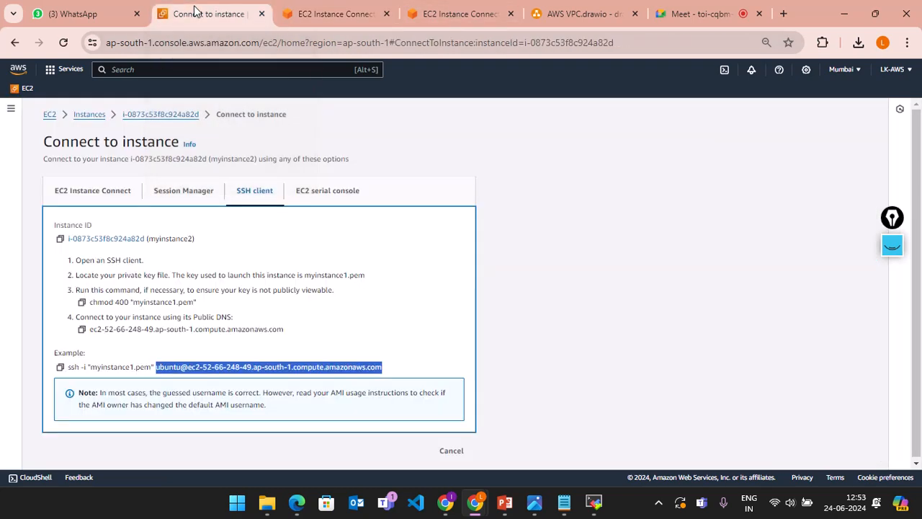
Step: Check the MobaXterm session, then return to myinstance2's SSH client connection page
left_click(333, 13)
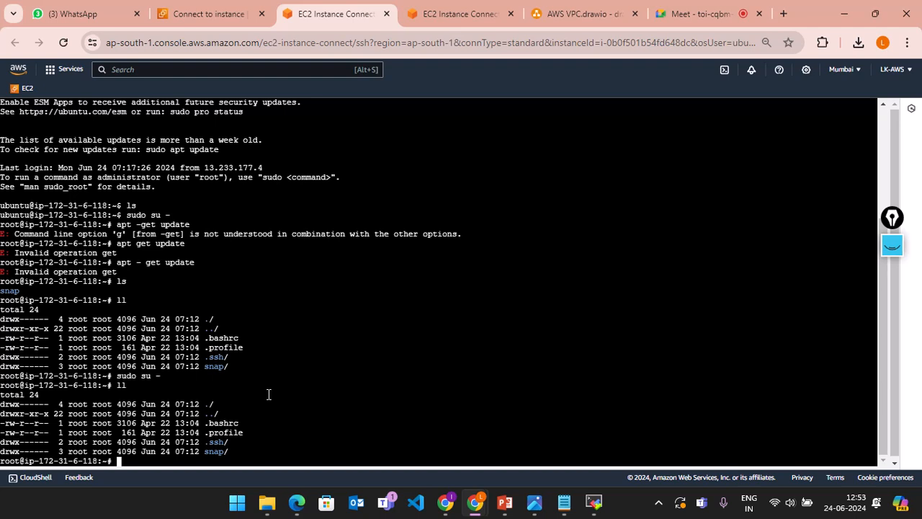
left_click(207, 9)
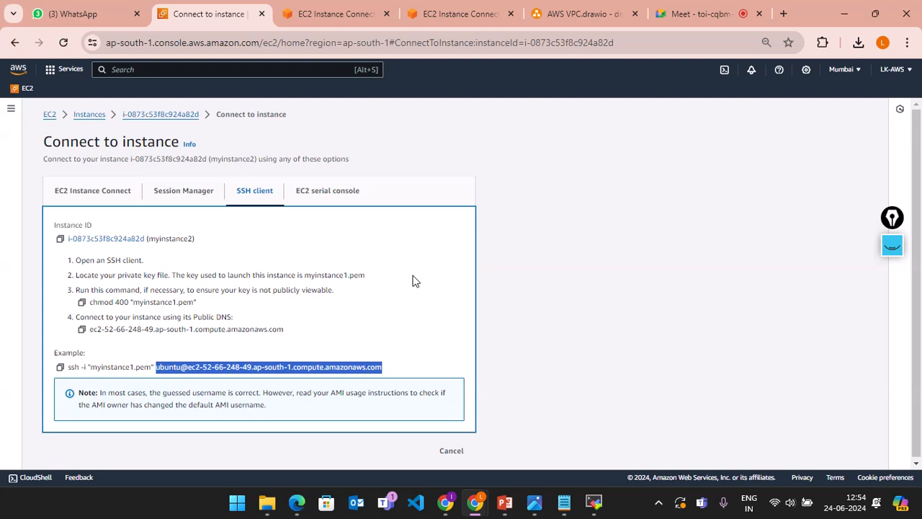
key("alt+Tab")
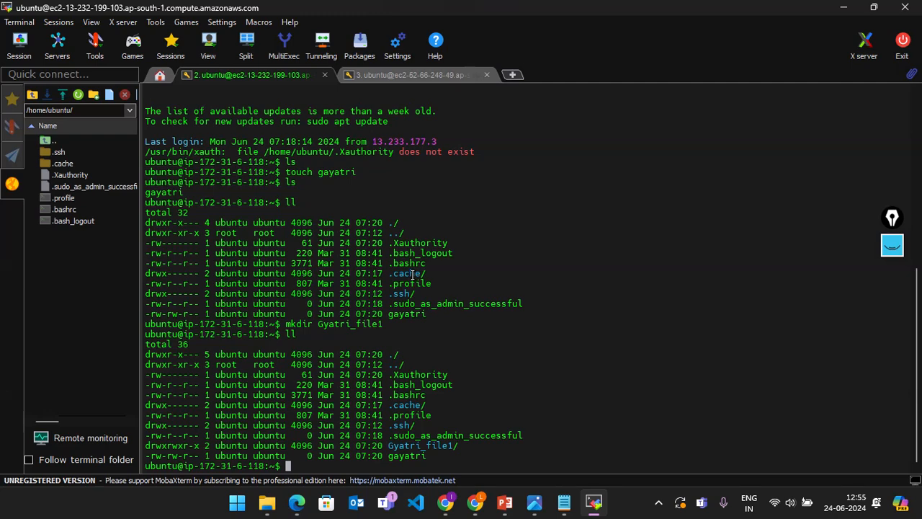
key("alt+Tab")
key("alt+Tab")
key("alt+Tab")
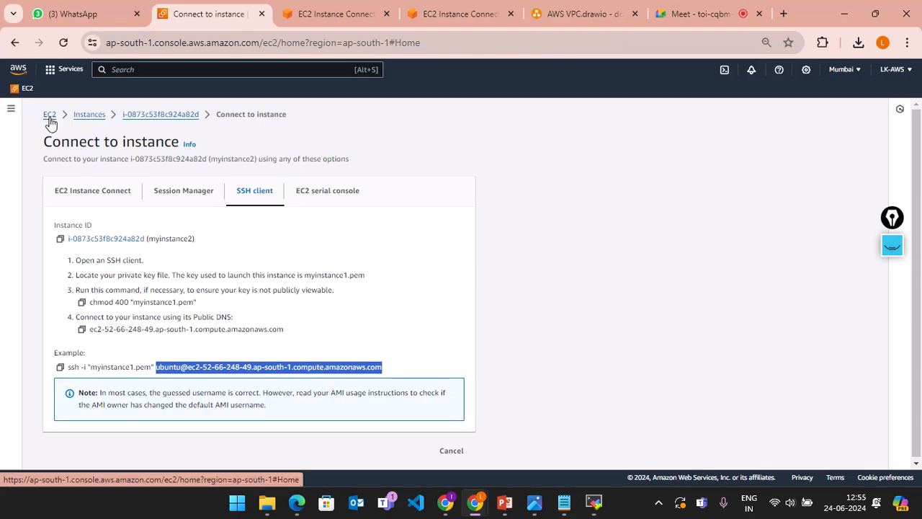
Step: Open the EC2 Dashboard and scroll through its Mumbai resources and Zones table
left_click(49, 118)
scroll(413, 326, "down", 1)
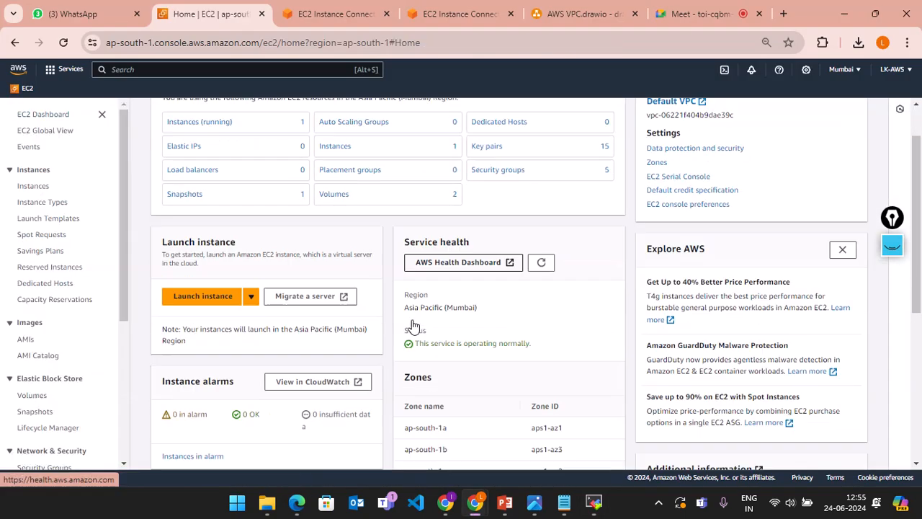
scroll(412, 326, "down", 2)
scroll(411, 320, "up", 3)
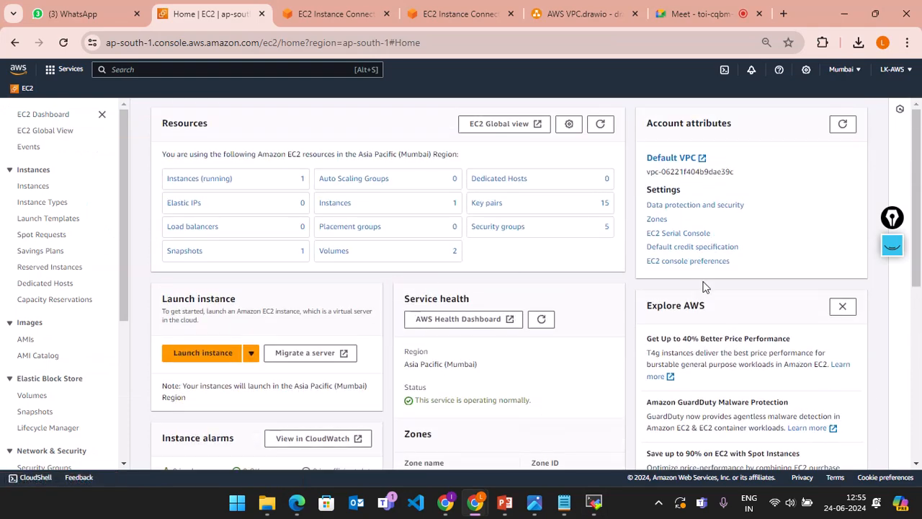
scroll(589, 342, "down", 2)
scroll(589, 343, "up", 2)
scroll(521, 343, "down", 1)
scroll(521, 343, "up", 1)
scroll(313, 309, "down", 1)
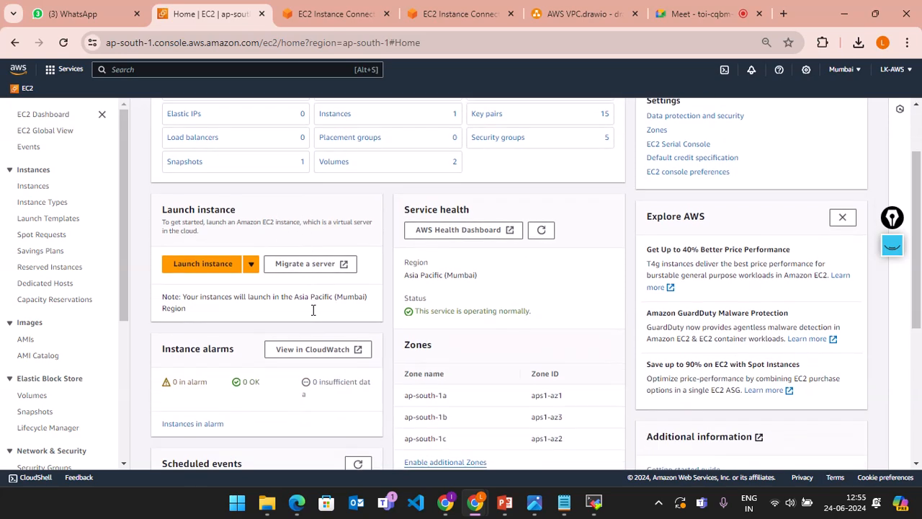
scroll(312, 315, "up", 1)
scroll(312, 313, "down", 2)
scroll(313, 313, "up", 1)
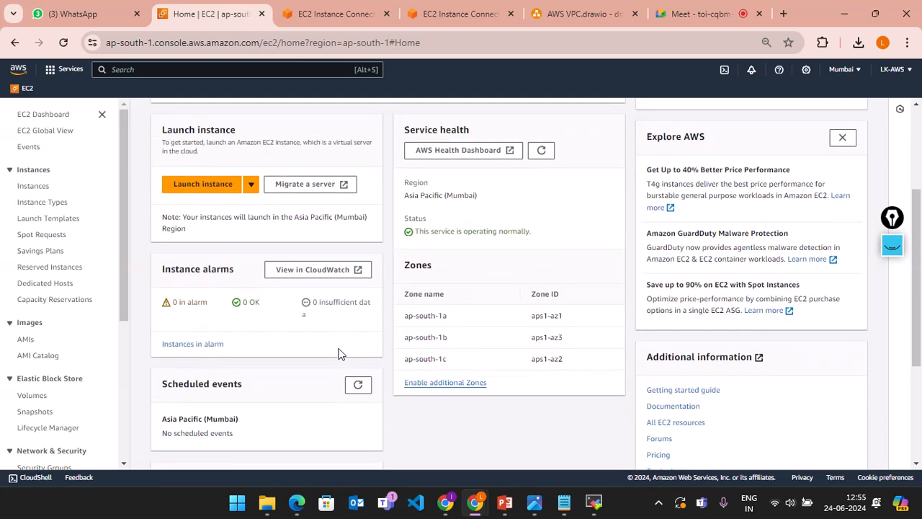
left_click_drag(438, 353, 405, 296)
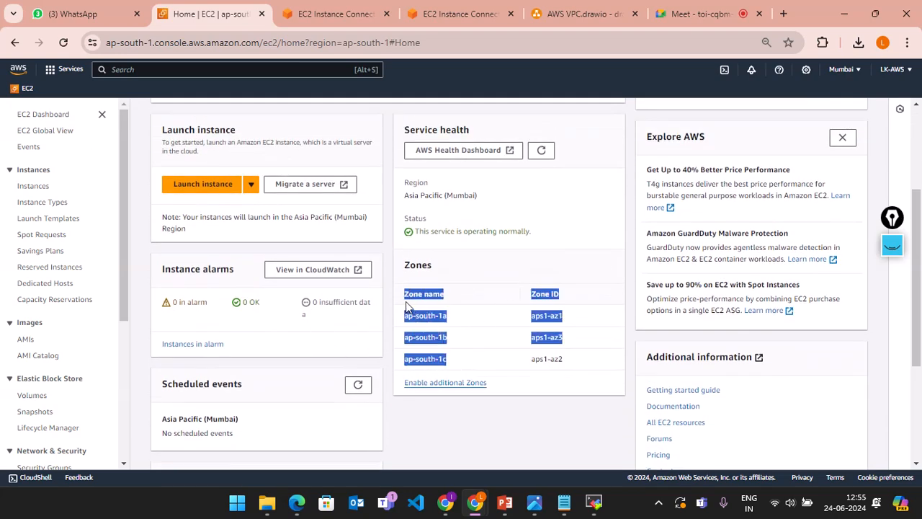
left_click(529, 207)
scroll(525, 207, "up", 2)
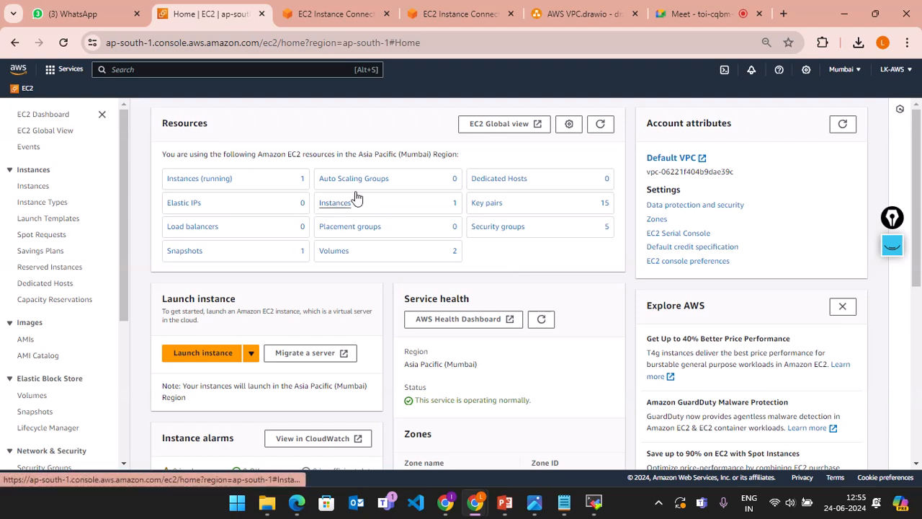
left_click(126, 69)
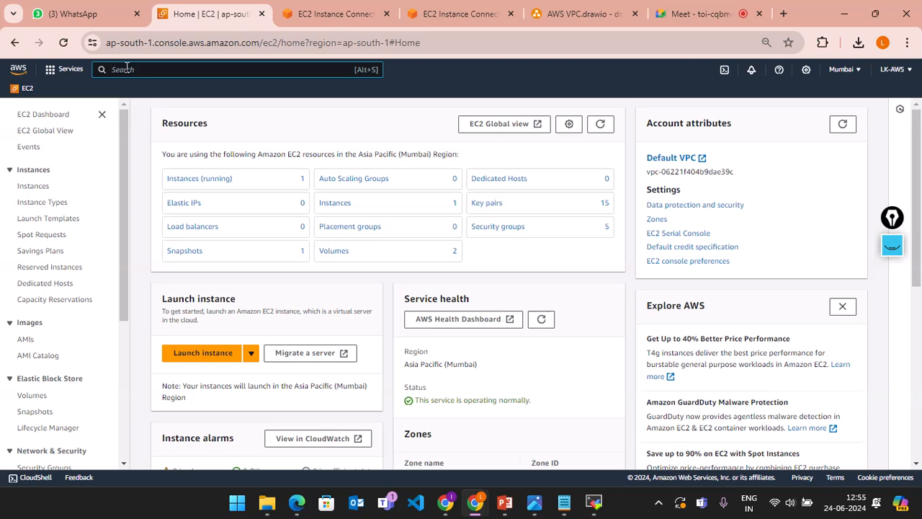
Step: Search for s3 and open the Amazon S3 start page
type("e")
type("3")
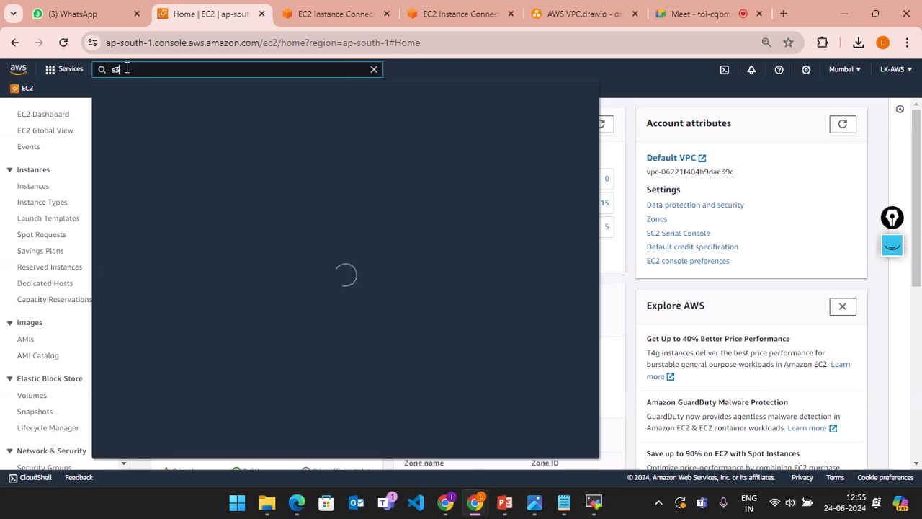
key("Return")
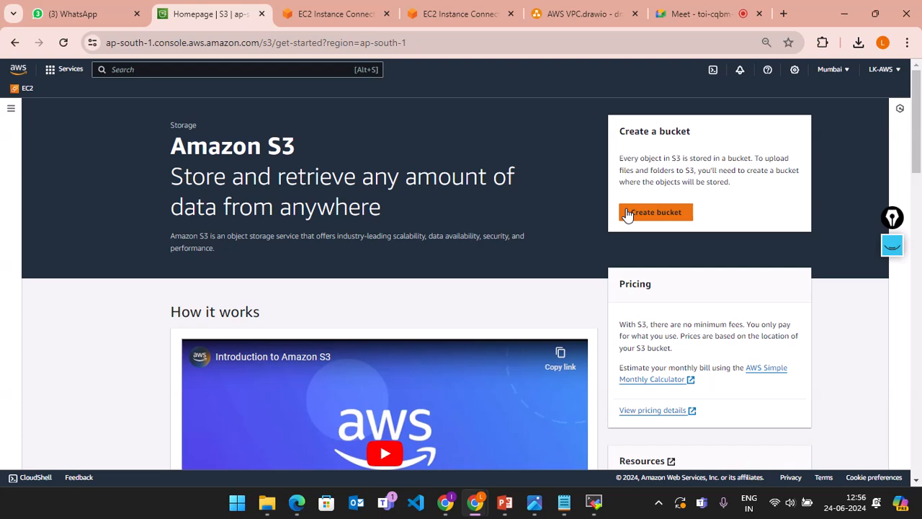
left_click_drag(169, 154, 295, 155)
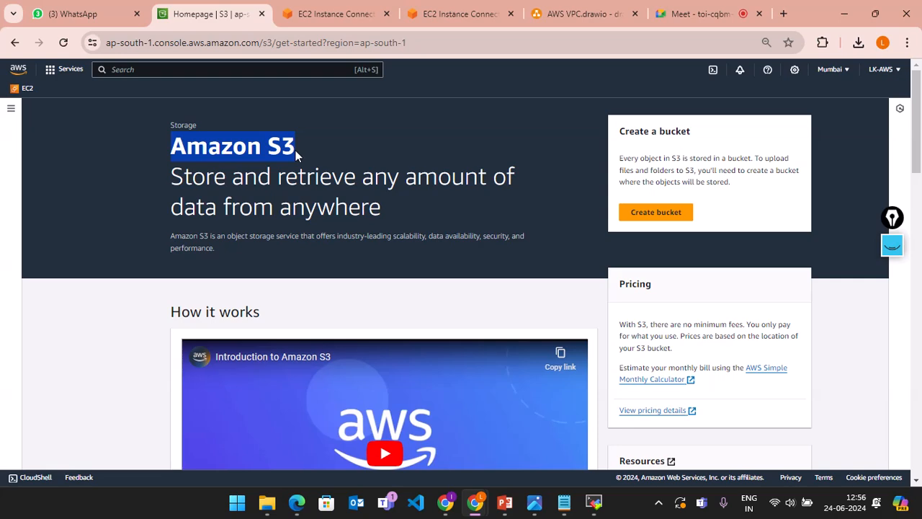
left_click(784, 13)
Step: Find the AWS DevOps YouTube channel and play its AWS FREE online Training Videos playlist
type("lok")
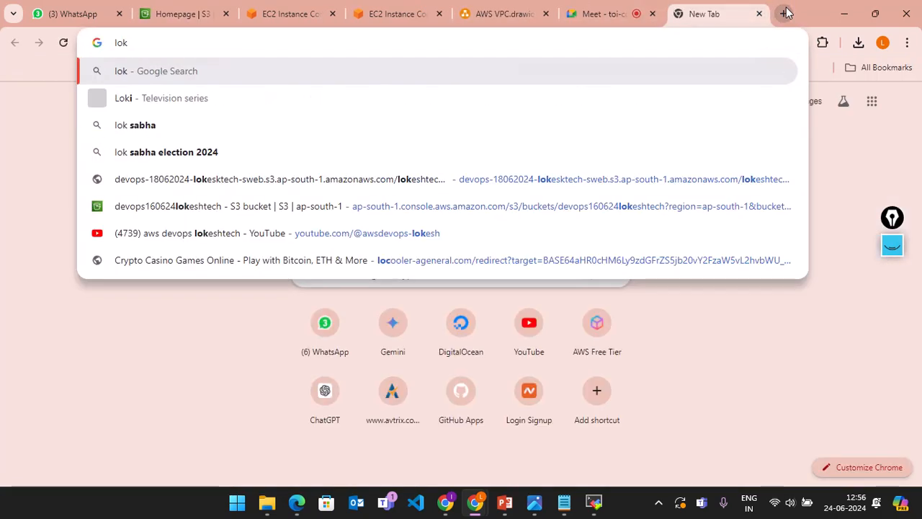
left_click(321, 236)
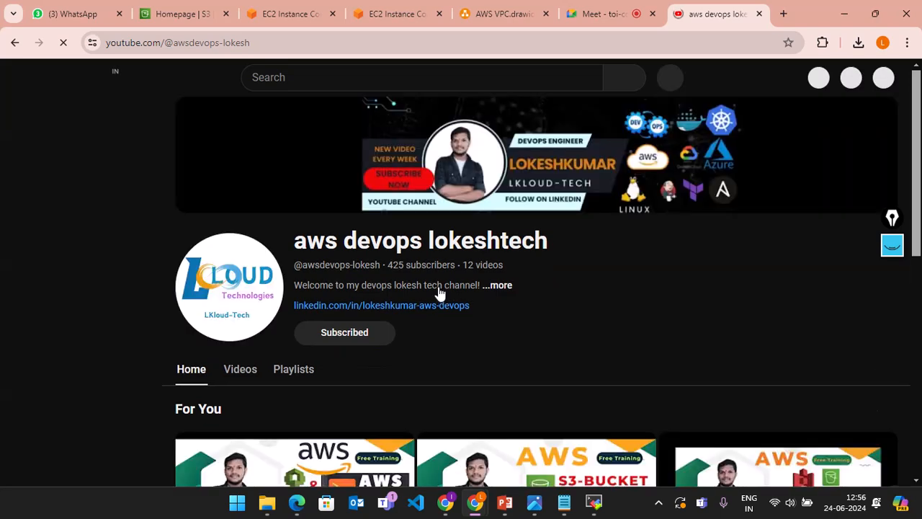
scroll(541, 263, "down", 5)
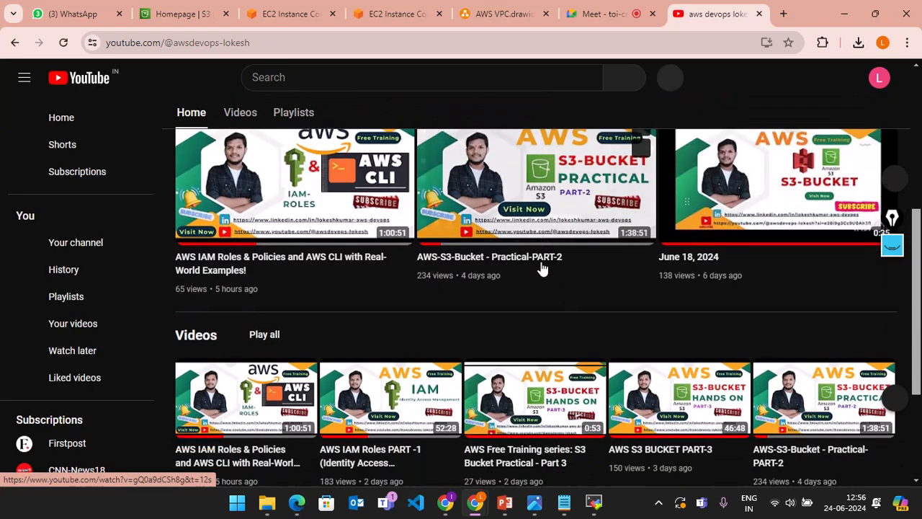
scroll(541, 268, "down", 2)
scroll(255, 379, "down", 1)
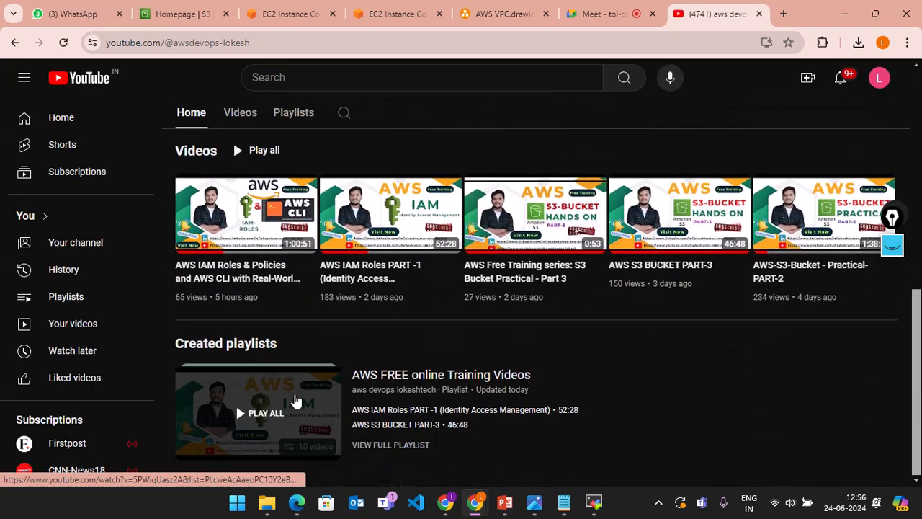
left_click(295, 401)
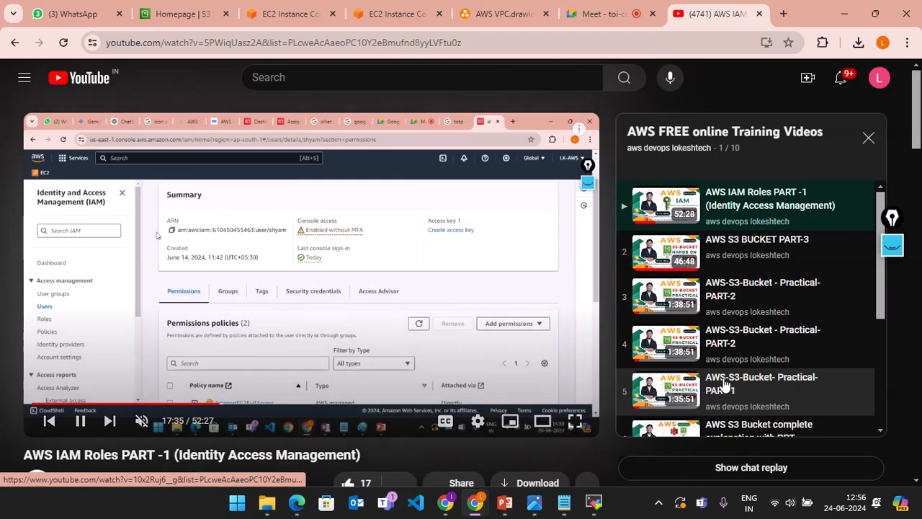
scroll(723, 382, "down", 2)
scroll(720, 376, "up", 2)
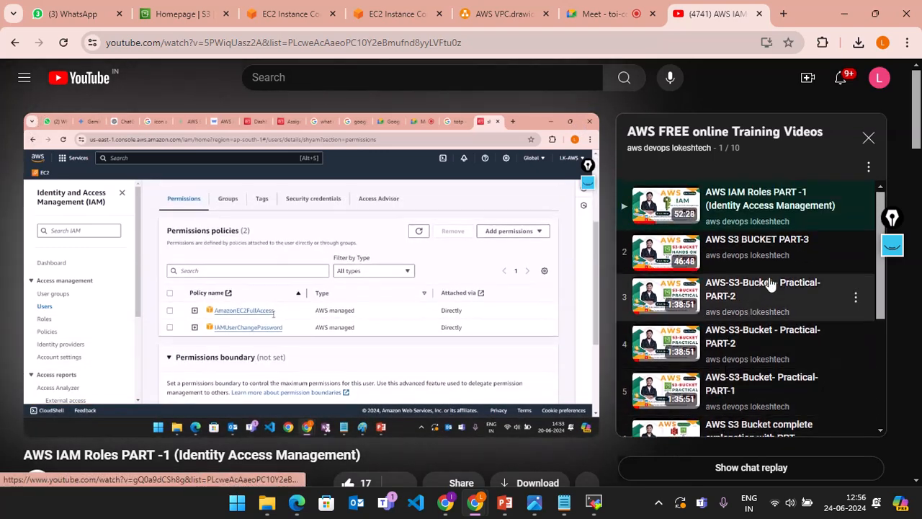
scroll(736, 338, "down", 3)
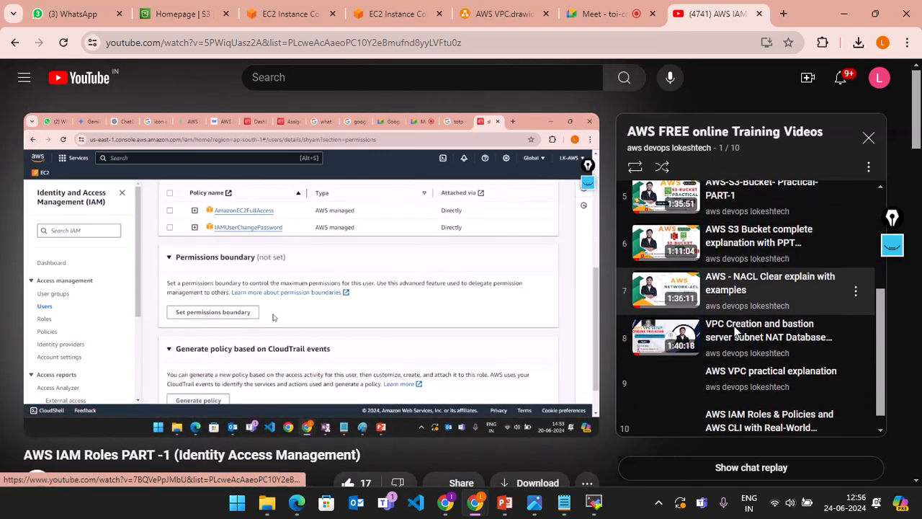
scroll(735, 331, "down", 1)
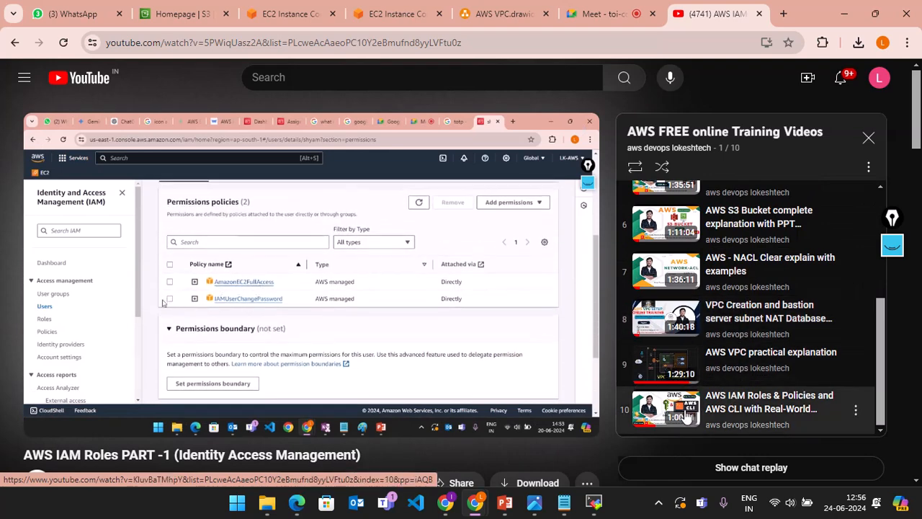
scroll(721, 324, "up", 1)
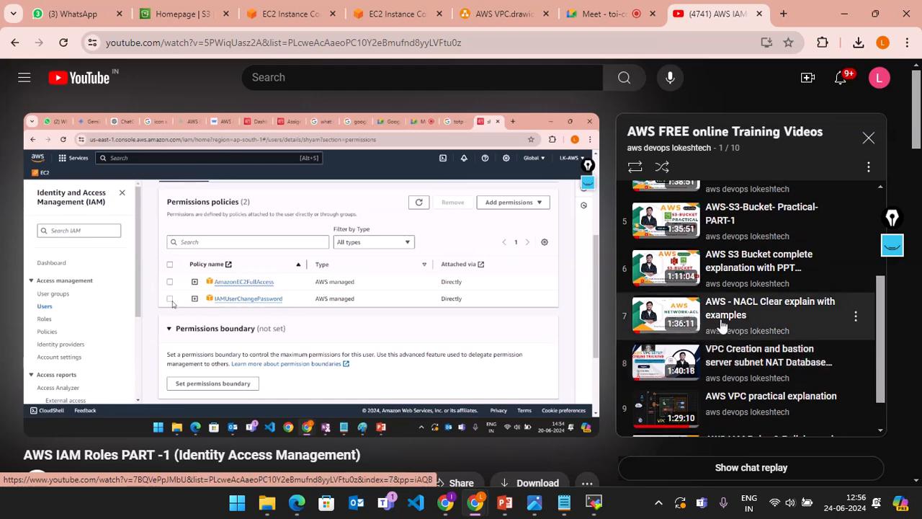
scroll(720, 327, "up", 1)
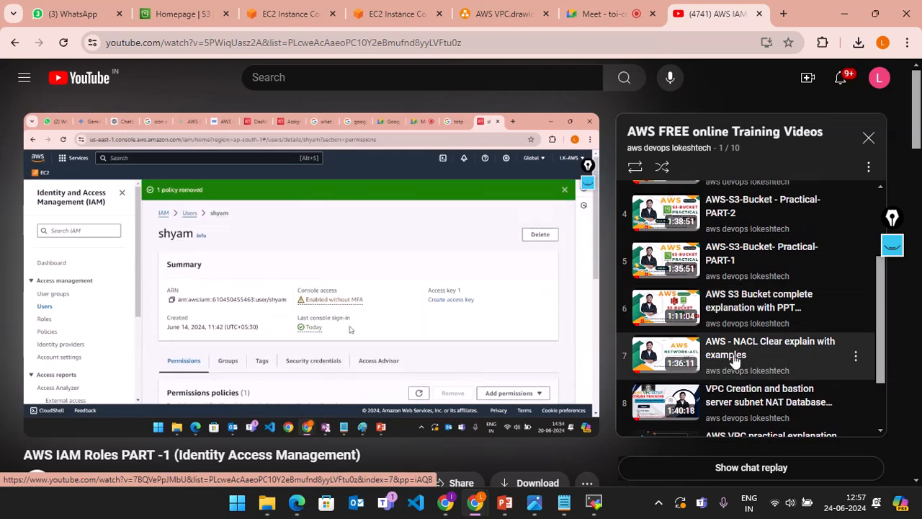
scroll(721, 324, "up", 2)
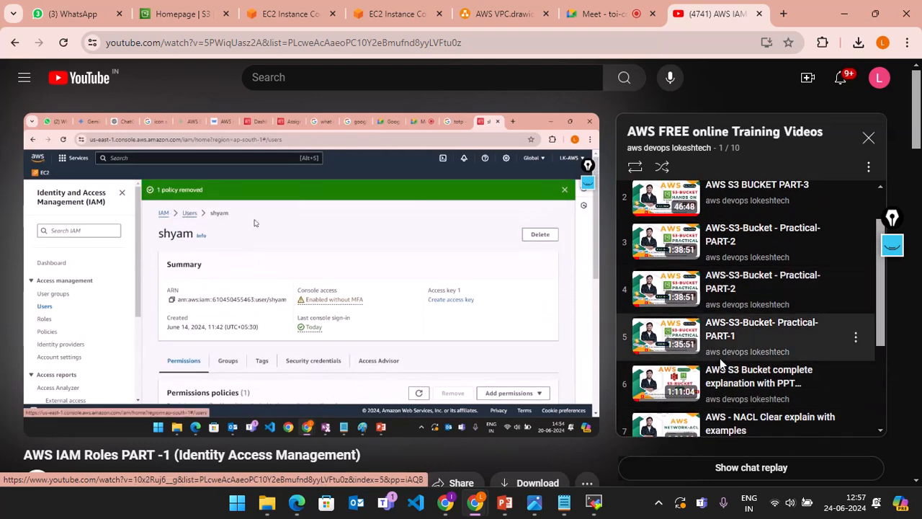
scroll(696, 381, "up", 1)
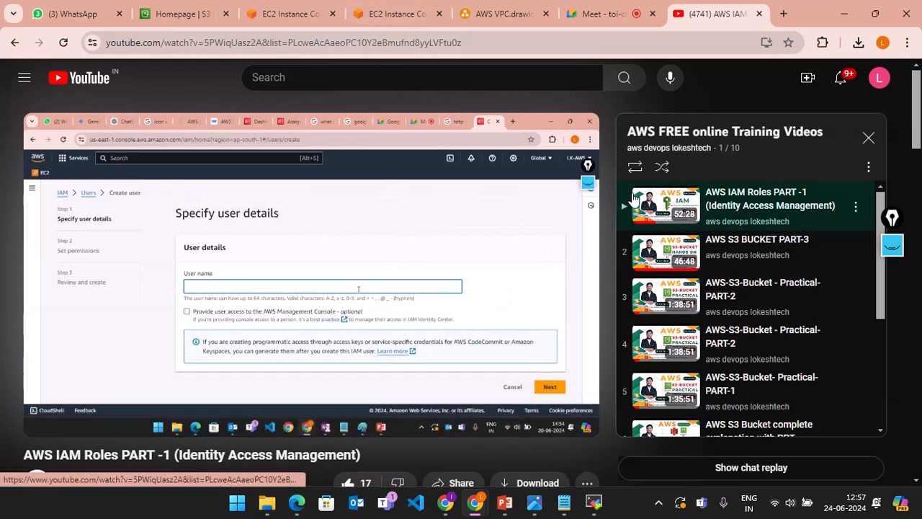
Step: Look at the Instance Connect and S3 tabs, then go to Console Home using the AWS logo
left_click(262, 7)
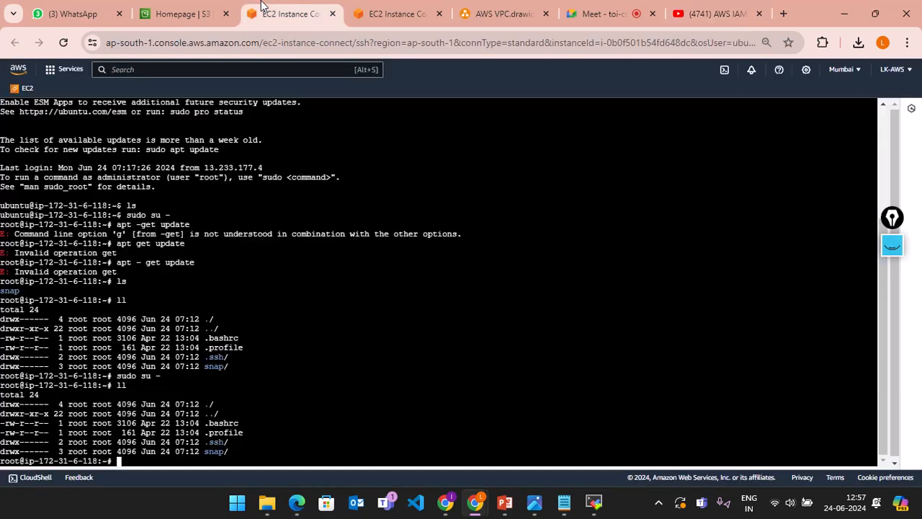
left_click(180, 7)
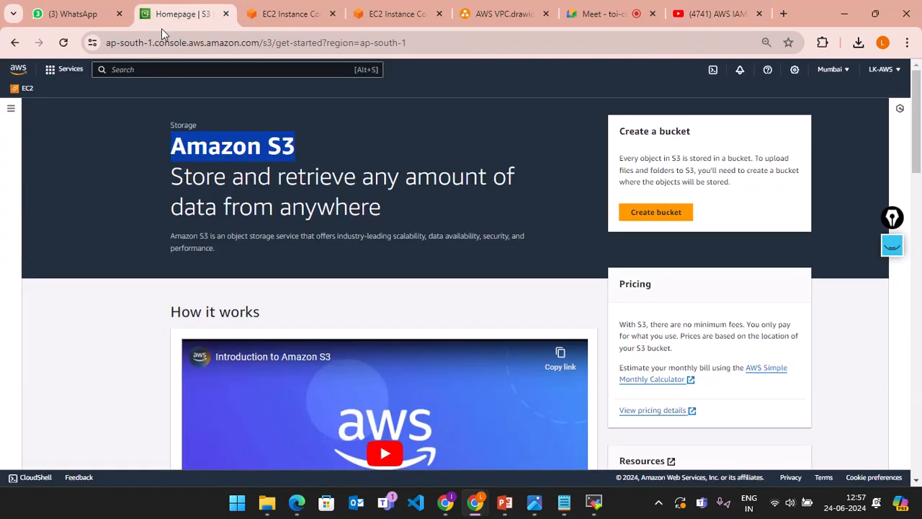
left_click(290, 18)
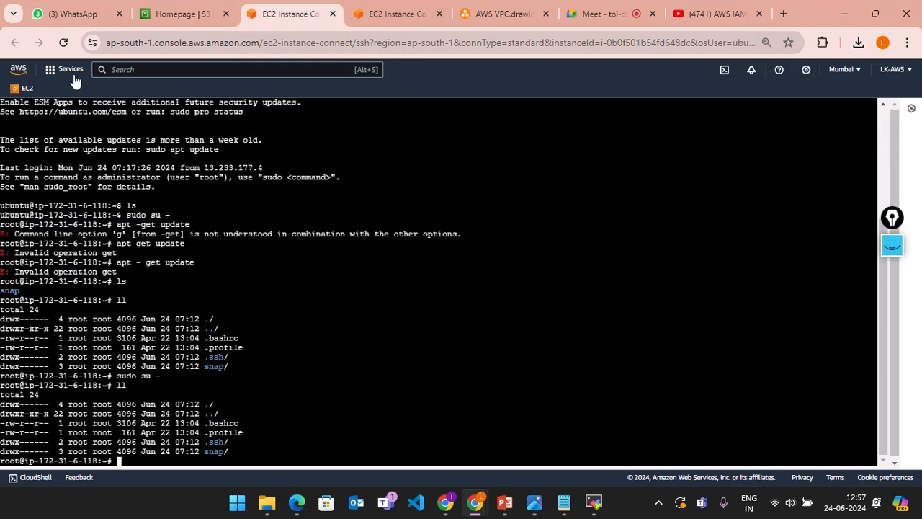
left_click(18, 72)
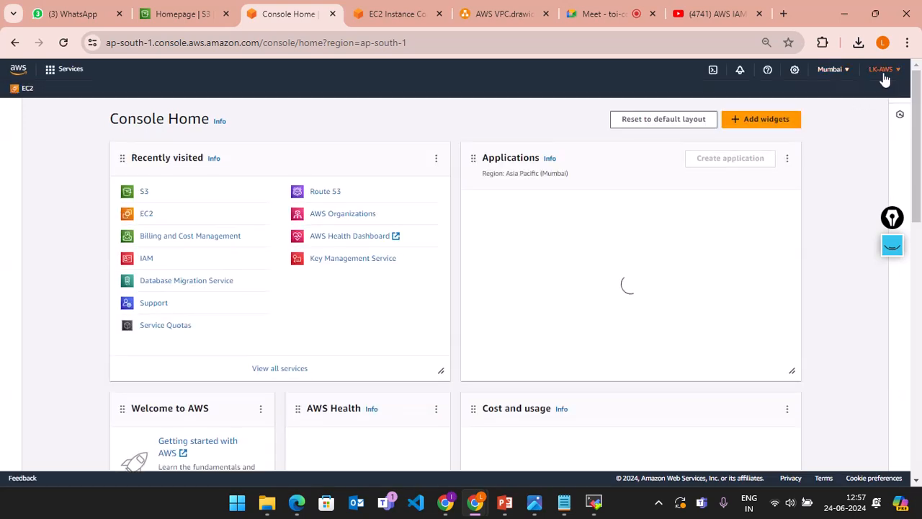
Step: Open the account menu, then close it so only Console Home for Mumbai is showing
left_click(882, 69)
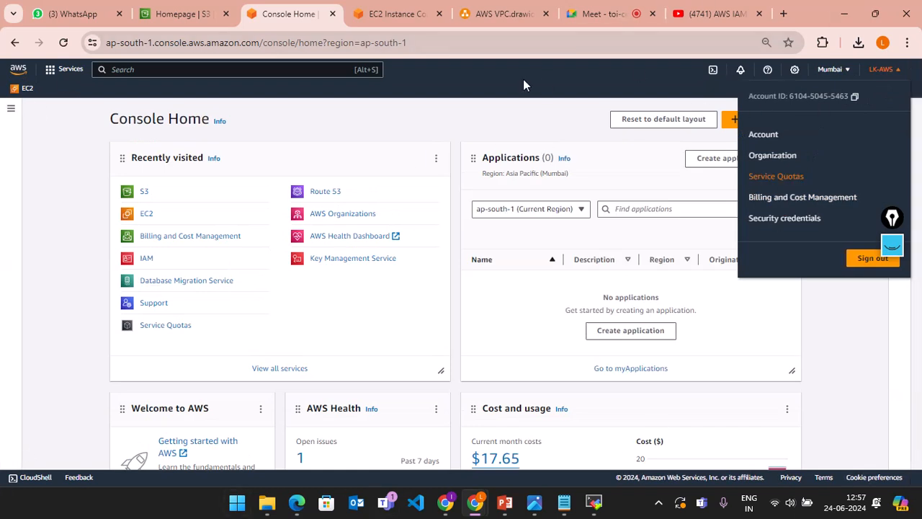
left_click(42, 292)
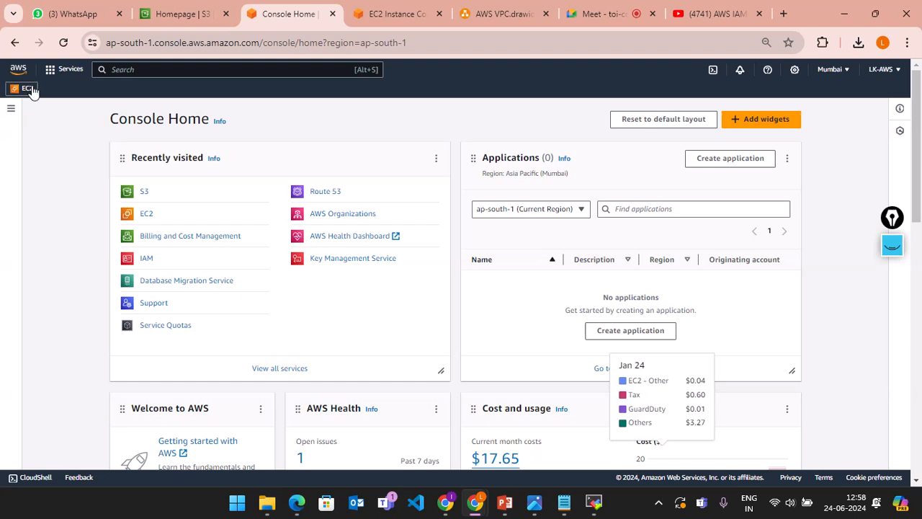
Step: Search the services for 'iam', skip past Resource Access Manager, and open the IAM Dashboard
left_click(112, 70)
type("iam")
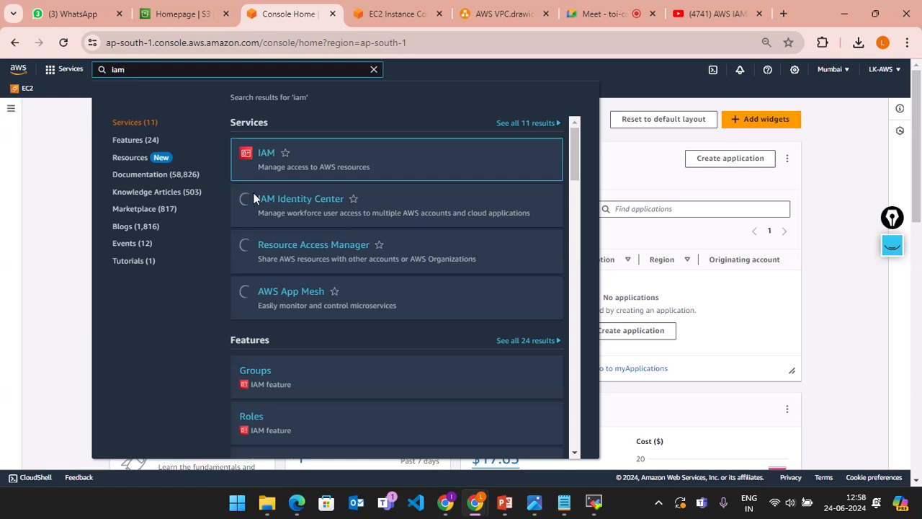
left_click(302, 249)
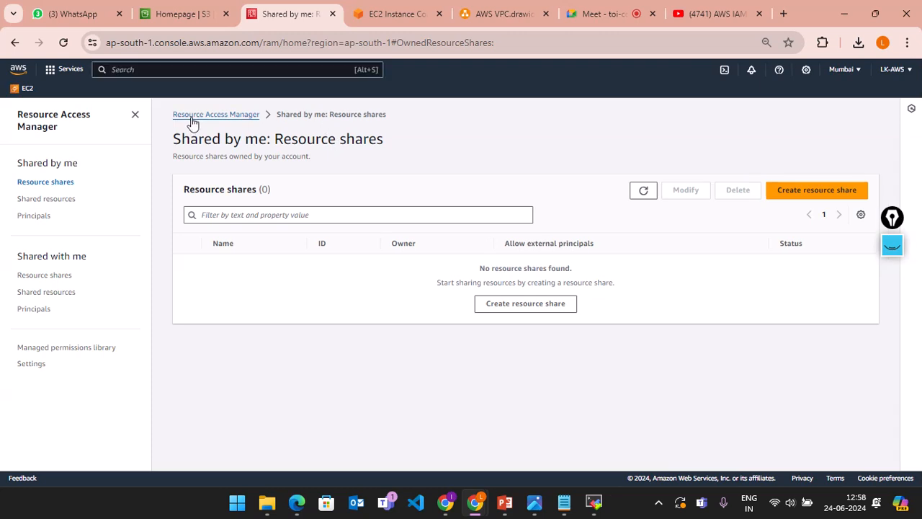
type("iam")
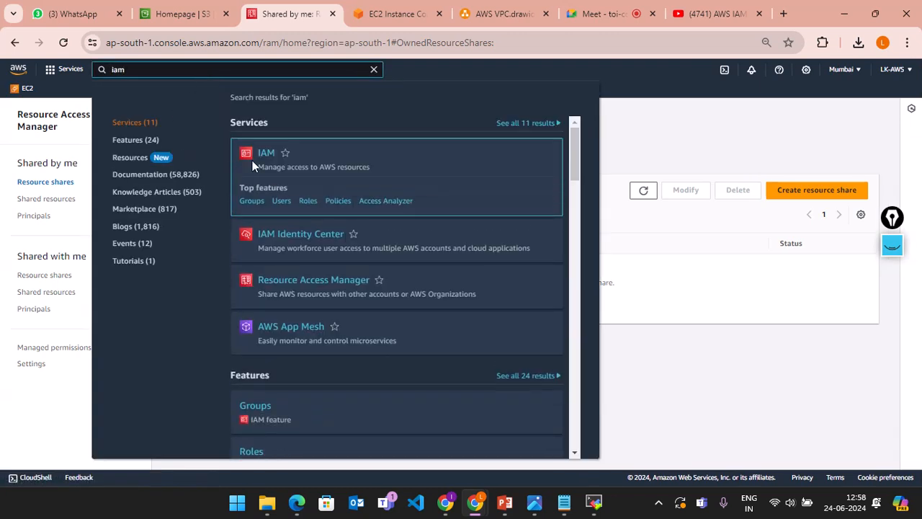
left_click(268, 155)
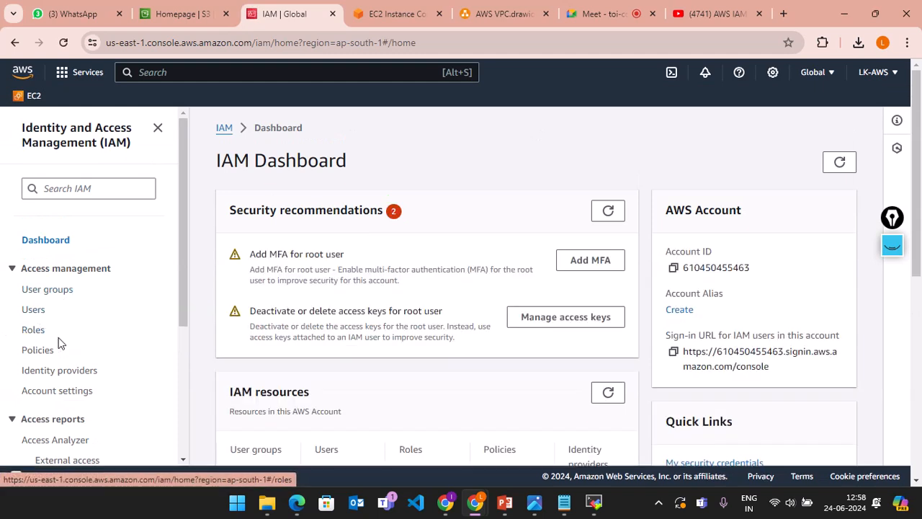
scroll(55, 356, "down", 1)
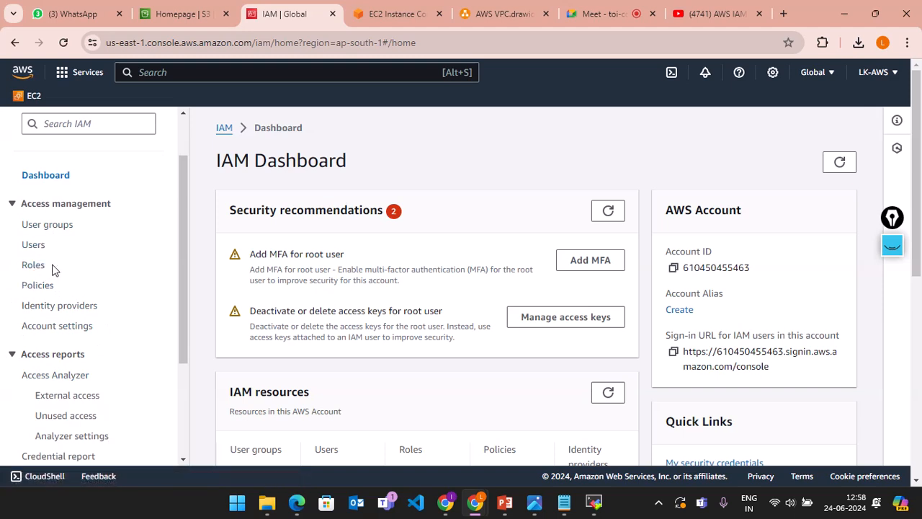
scroll(82, 324, "down", 2)
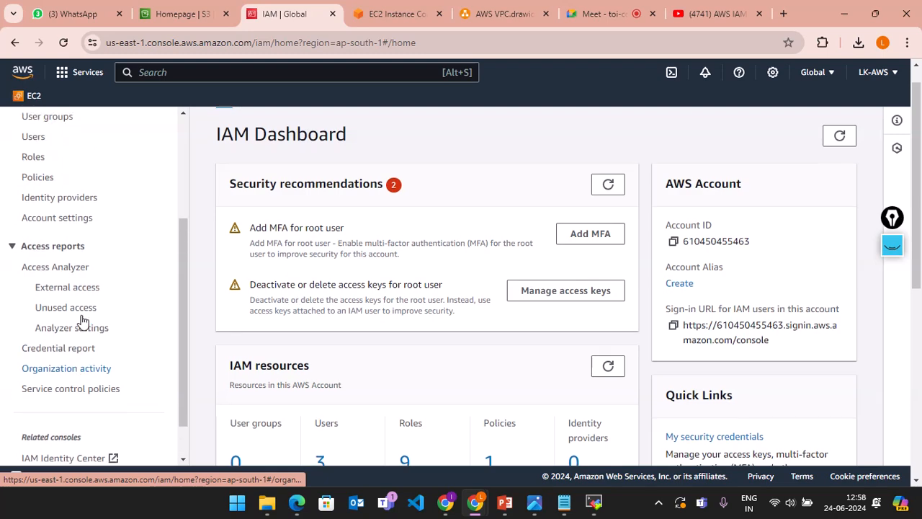
scroll(82, 321, "up", 3)
scroll(82, 320, "down", 3)
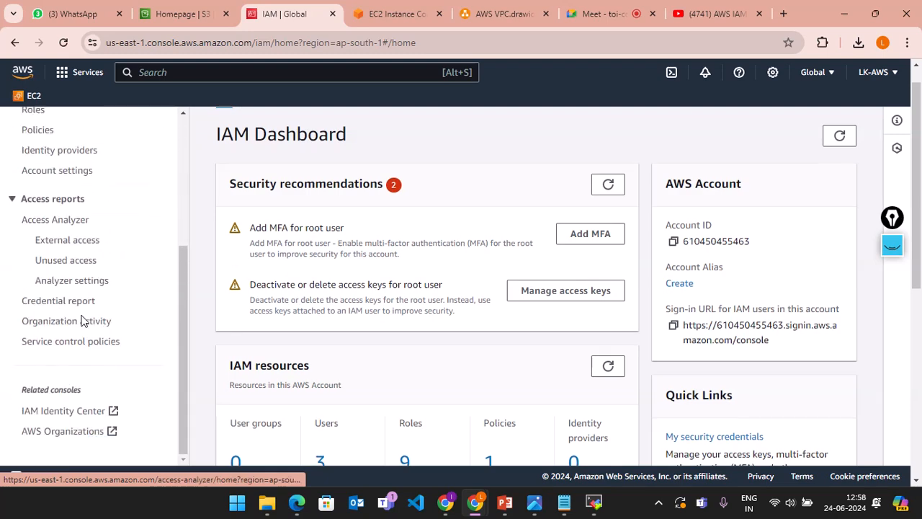
scroll(82, 320, "up", 3)
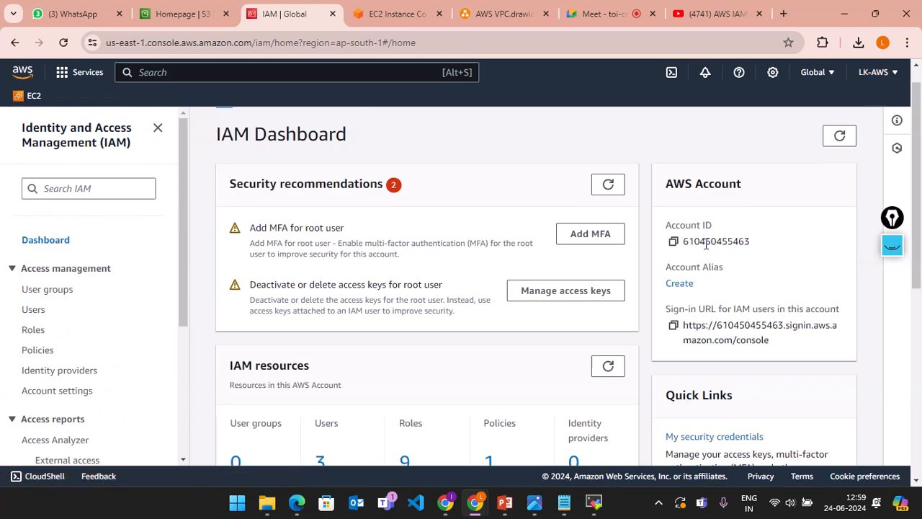
scroll(706, 243, "down", 3)
scroll(463, 339, "down", 3)
scroll(278, 331, "up", 6)
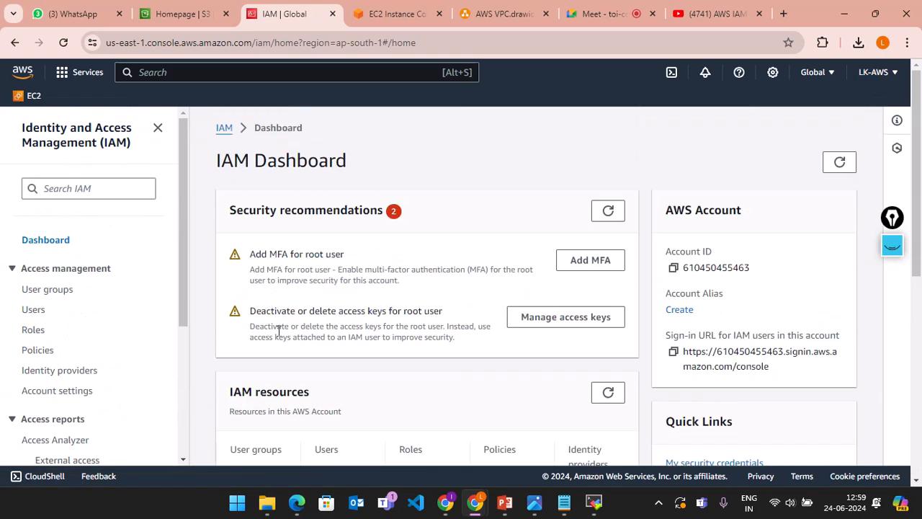
scroll(197, 365, "down", 2)
scroll(197, 365, "up", 2)
scroll(137, 356, "down", 2)
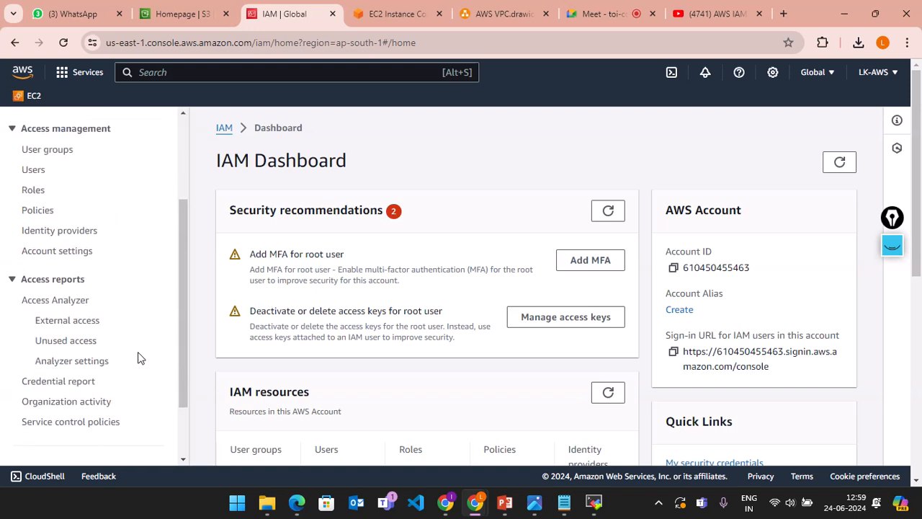
scroll(139, 357, "up", 3)
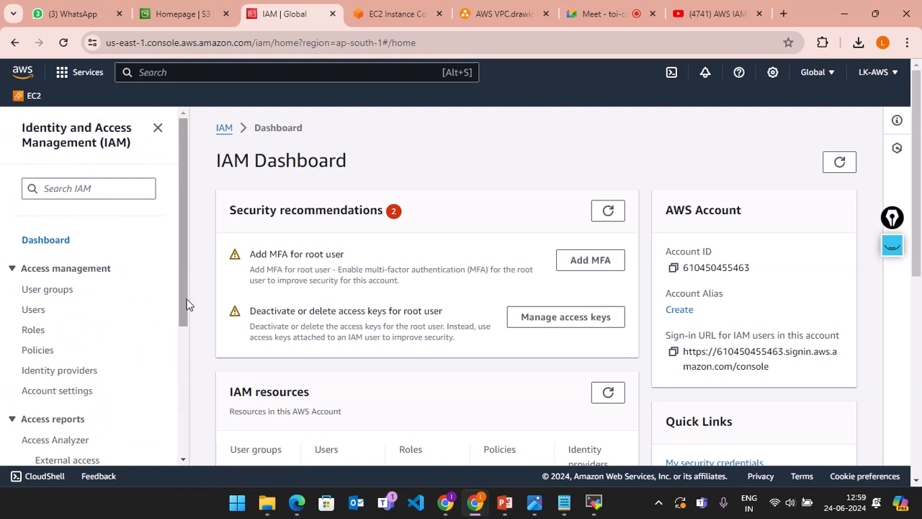
scroll(193, 315, "down", 2)
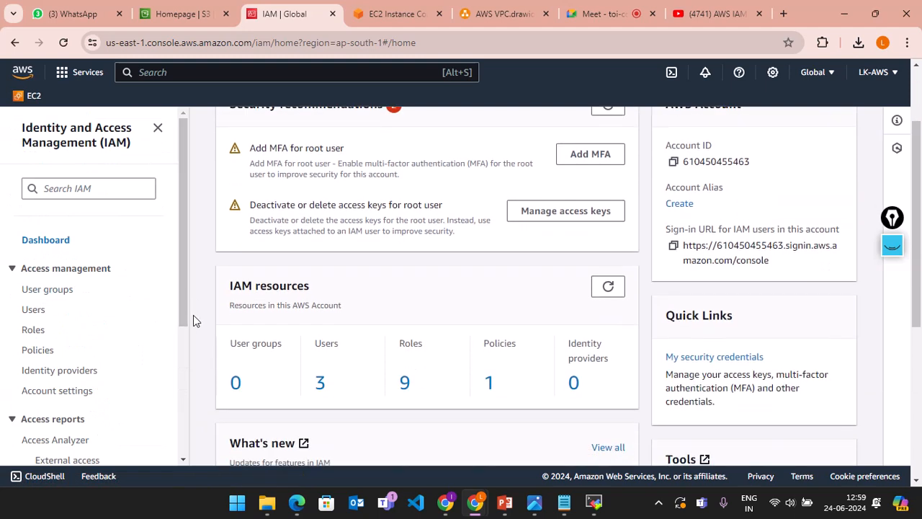
scroll(132, 341, "down", 2)
scroll(132, 341, "up", 2)
scroll(177, 256, "up", 1)
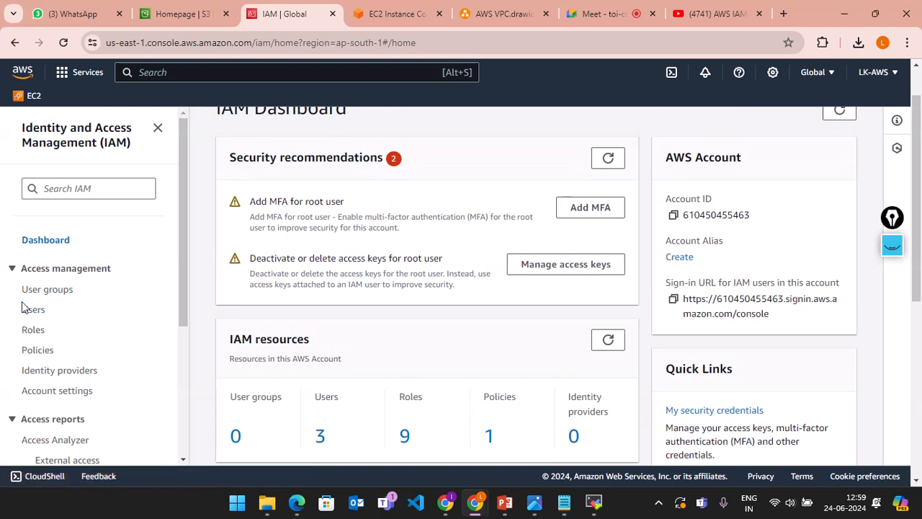
scroll(127, 281, "up", 1)
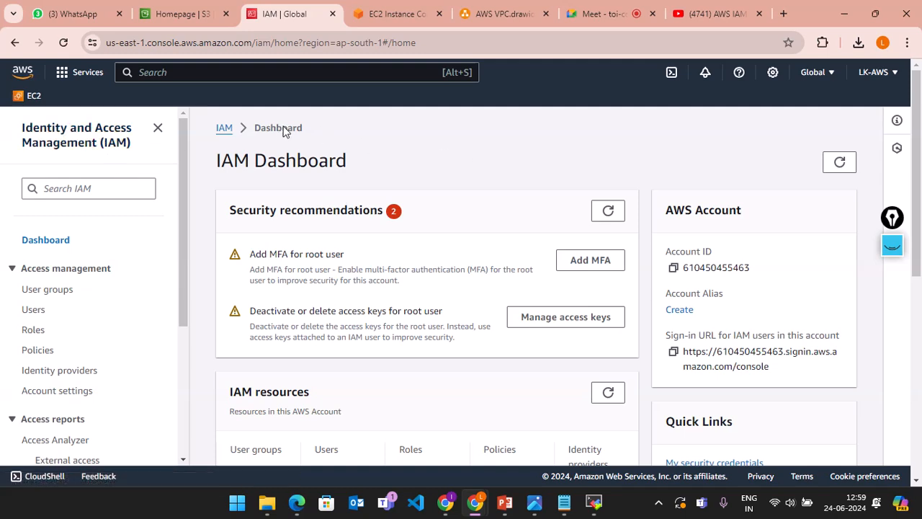
left_click(175, 13)
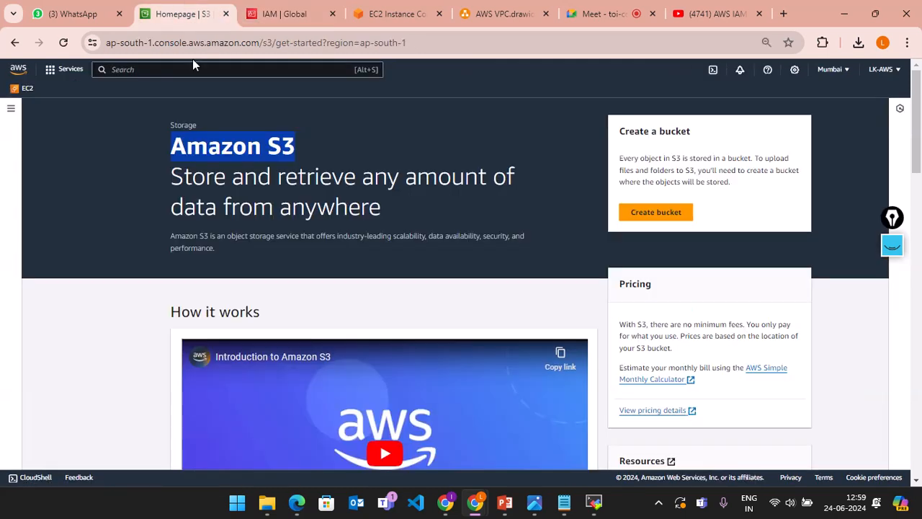
left_click(248, 9)
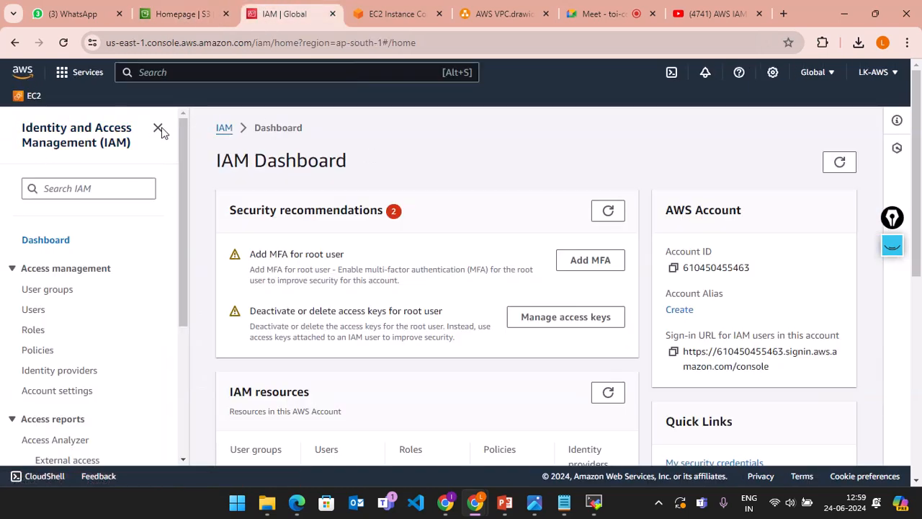
left_click(620, 13)
left_click(689, 21)
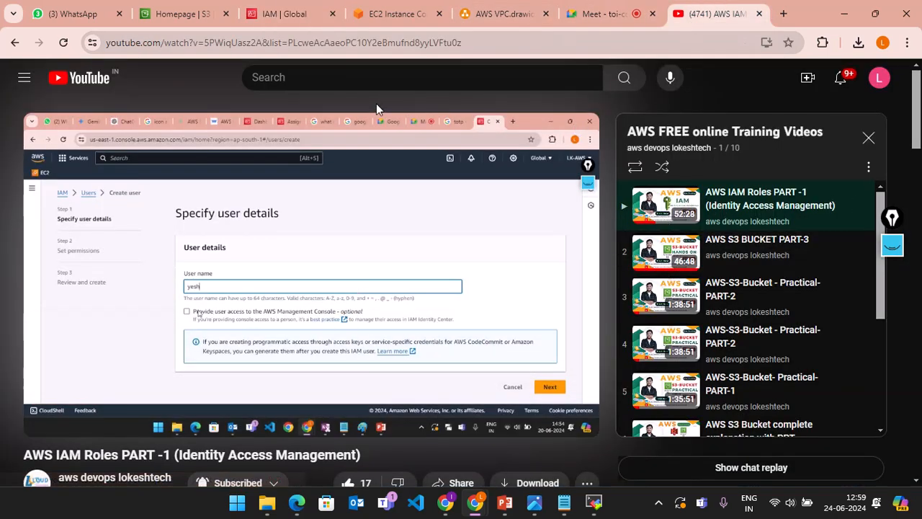
left_click(166, 18)
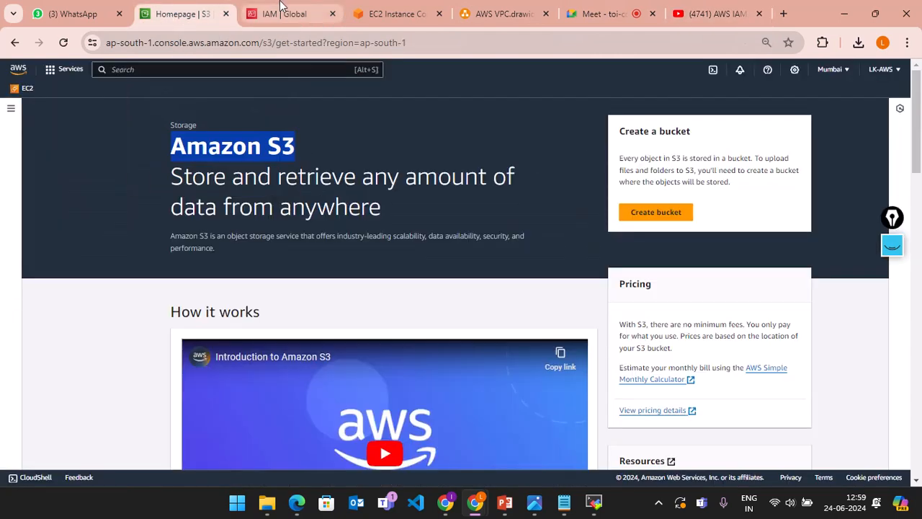
left_click(291, 10)
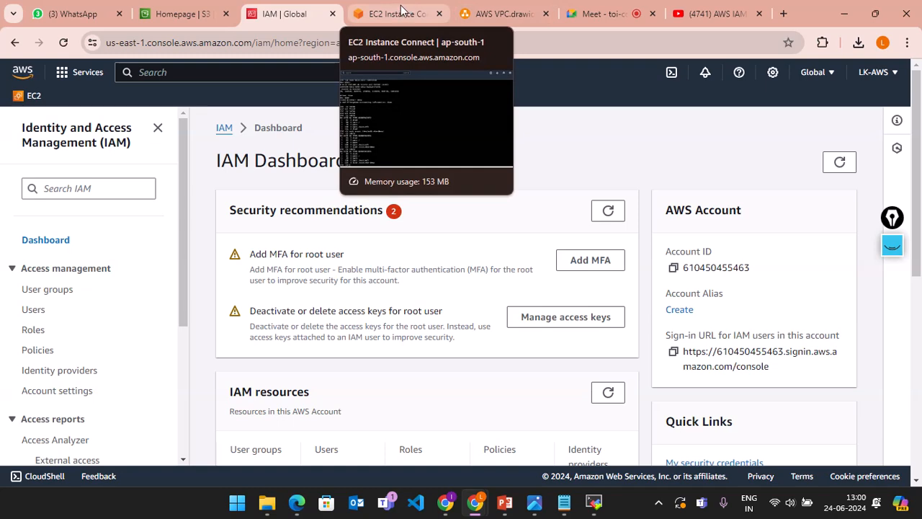
Step: Check the terminal and S3 tabs, then return to Google Meet and leave the call
left_click(600, 9)
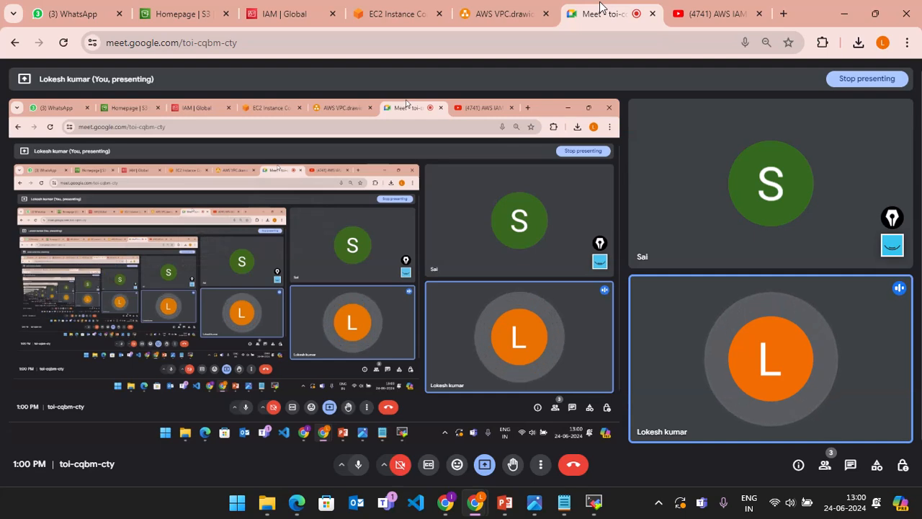
left_click(413, 7)
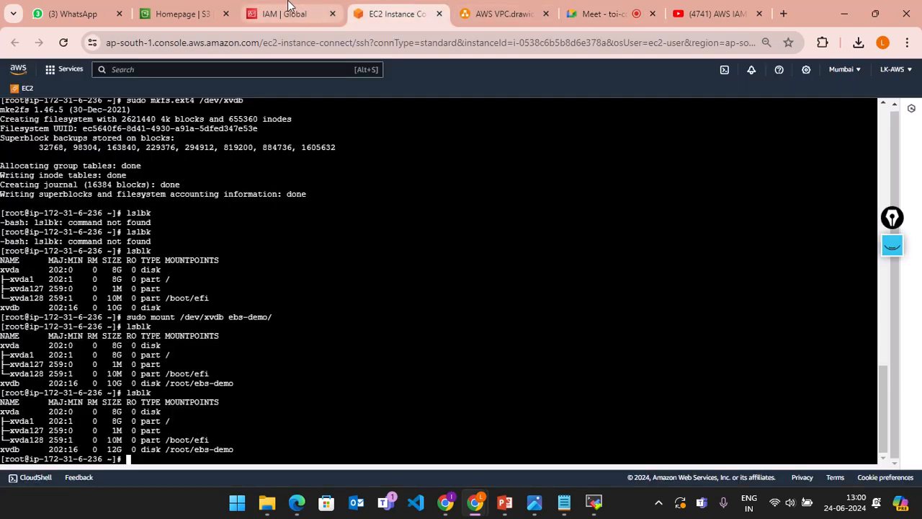
left_click(205, 5)
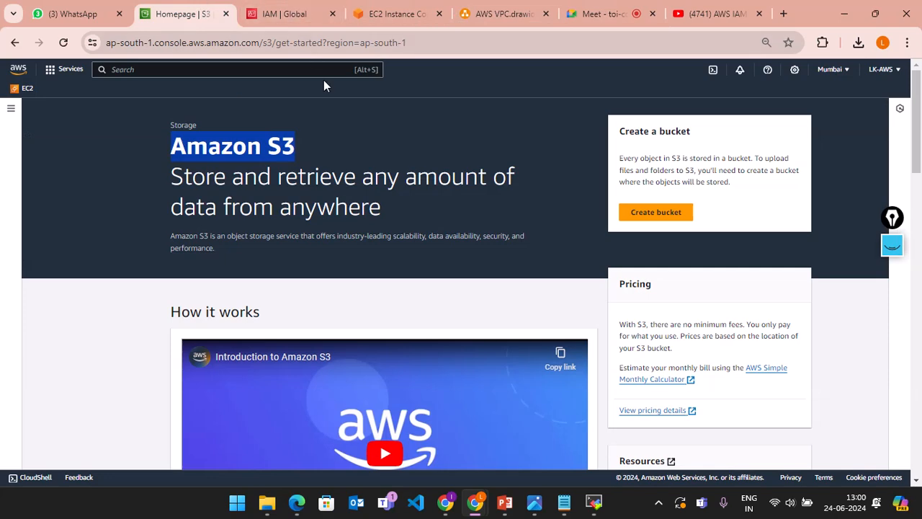
left_click(592, 18)
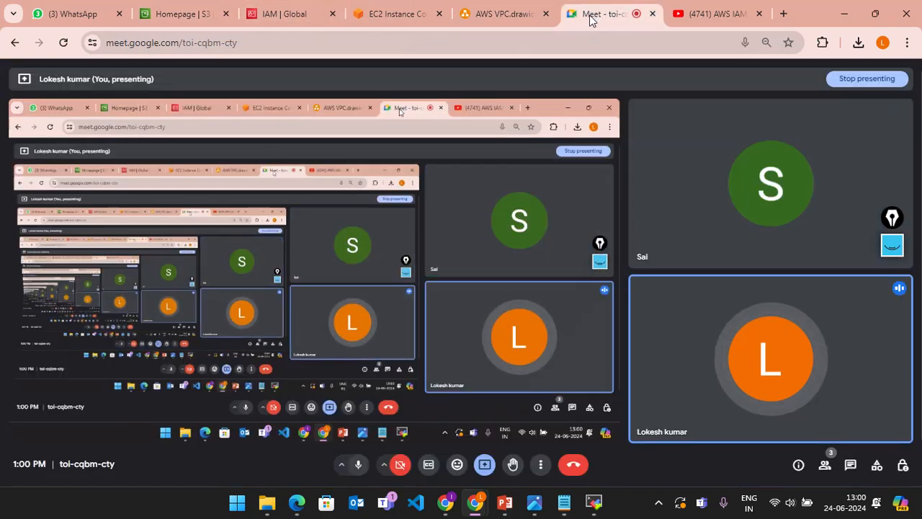
left_click(363, 10)
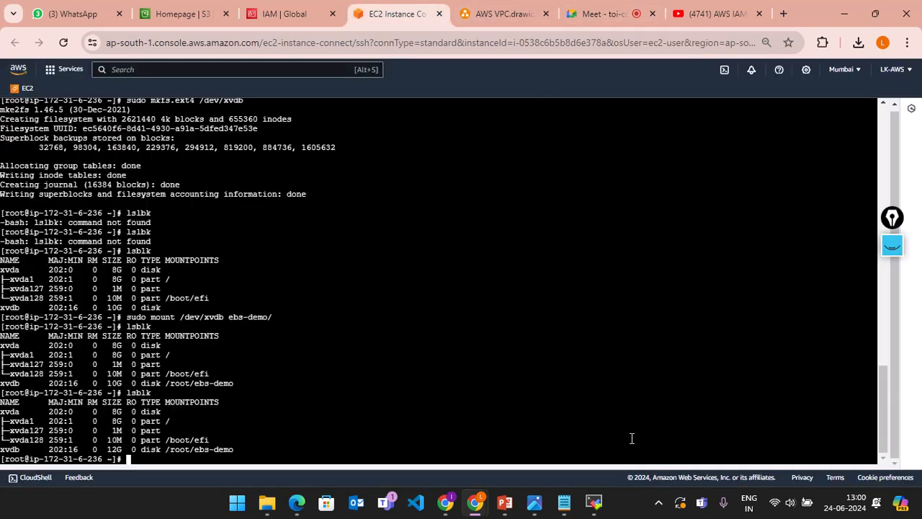
left_click(598, 14)
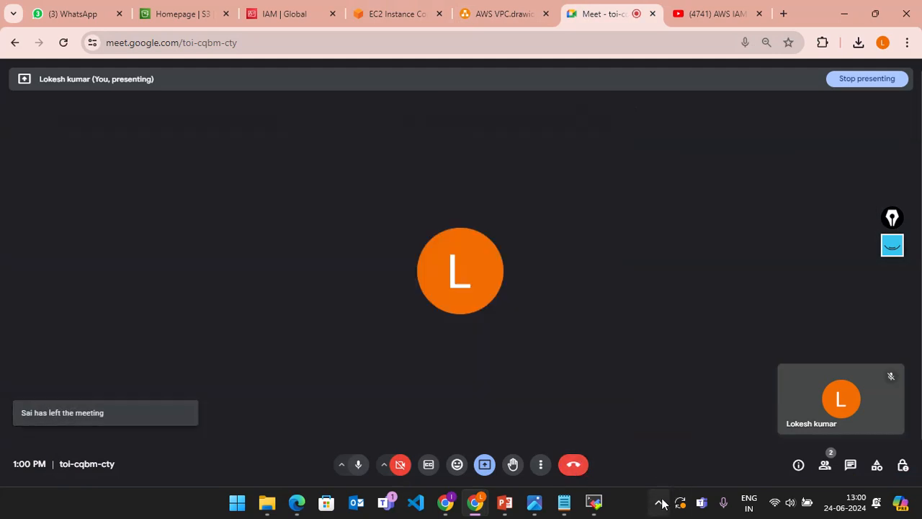
left_click(576, 465)
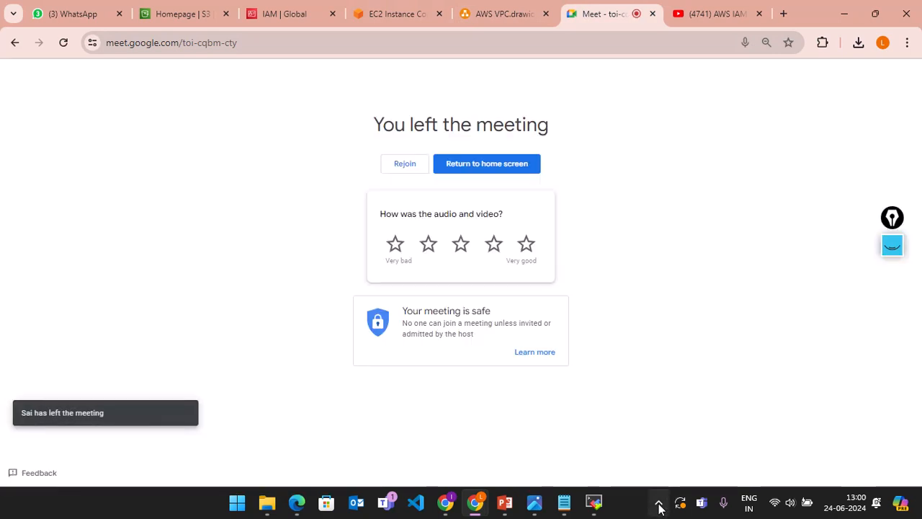